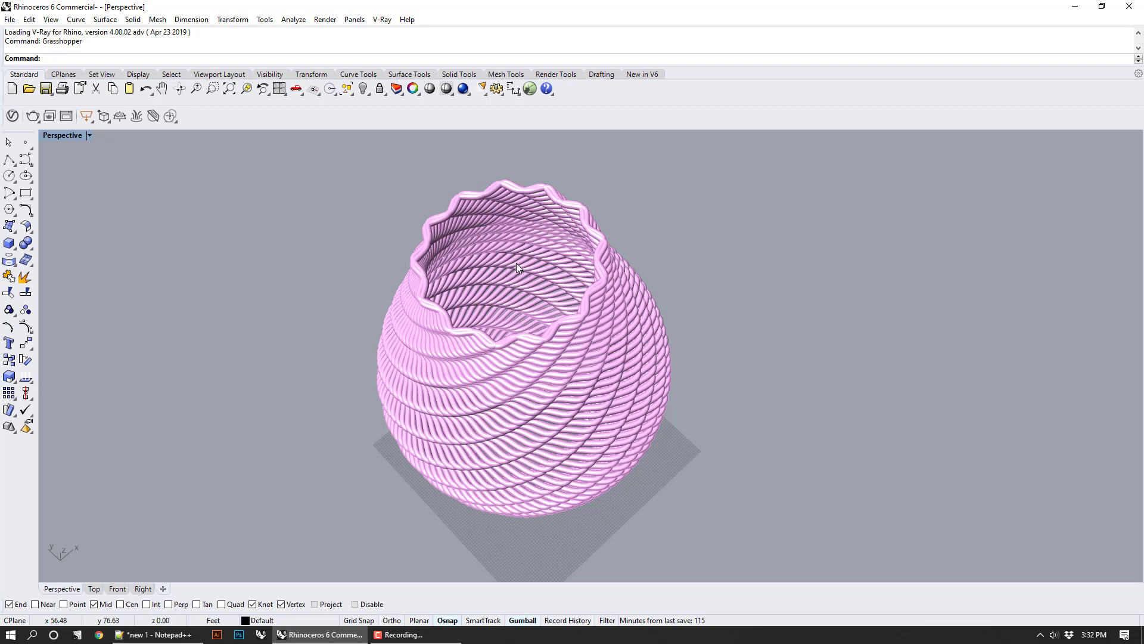
# Step: Examine the tall twisted vase's spiral ribs and scalloped rim from above, from the side and up close
pyautogui.moveTo(516, 263); pyautogui.dragTo(582, 292, button='right')
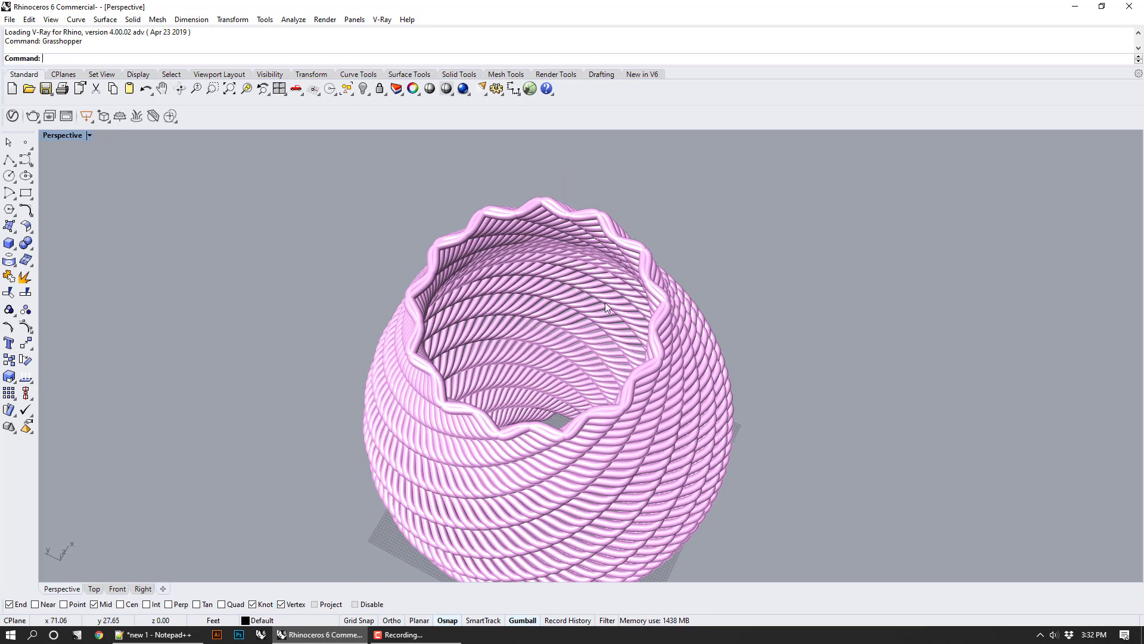
pyautogui.moveTo(605, 306); pyautogui.dragTo(674, 341, button='right')
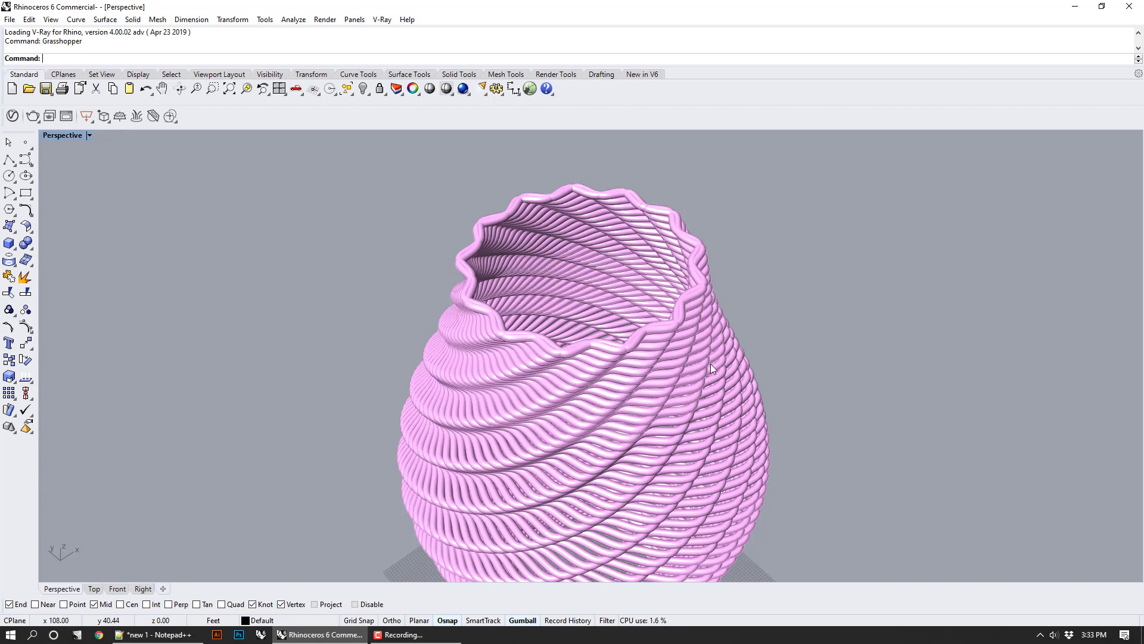
pyautogui.moveTo(696, 404); pyautogui.dragTo(642, 341, button='right')
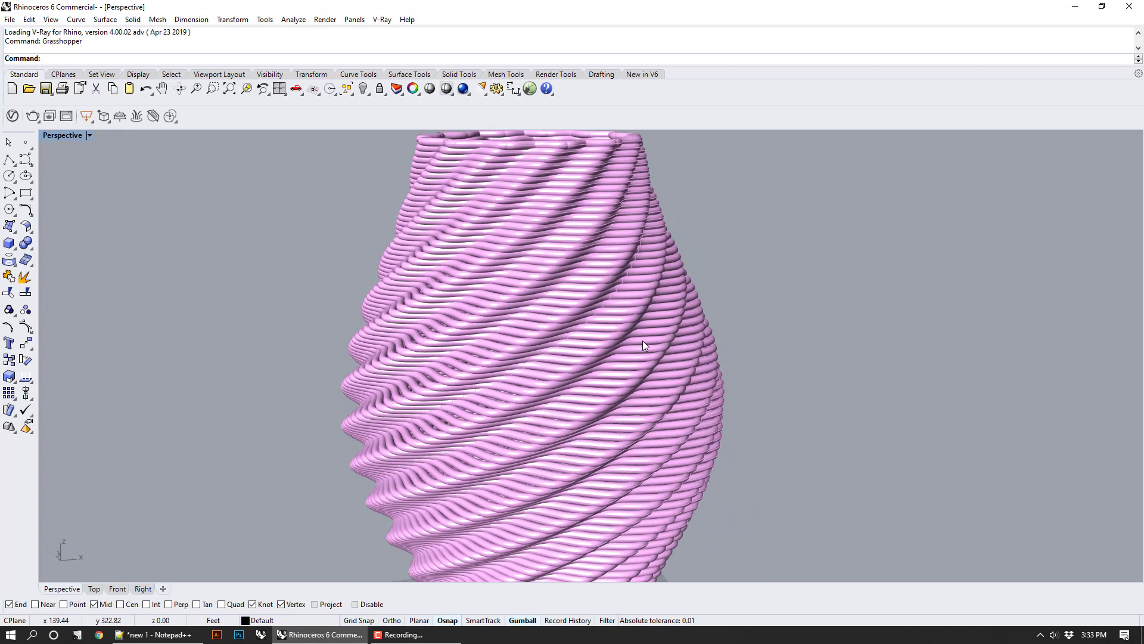
pyautogui.scroll(-5, 644, 343)
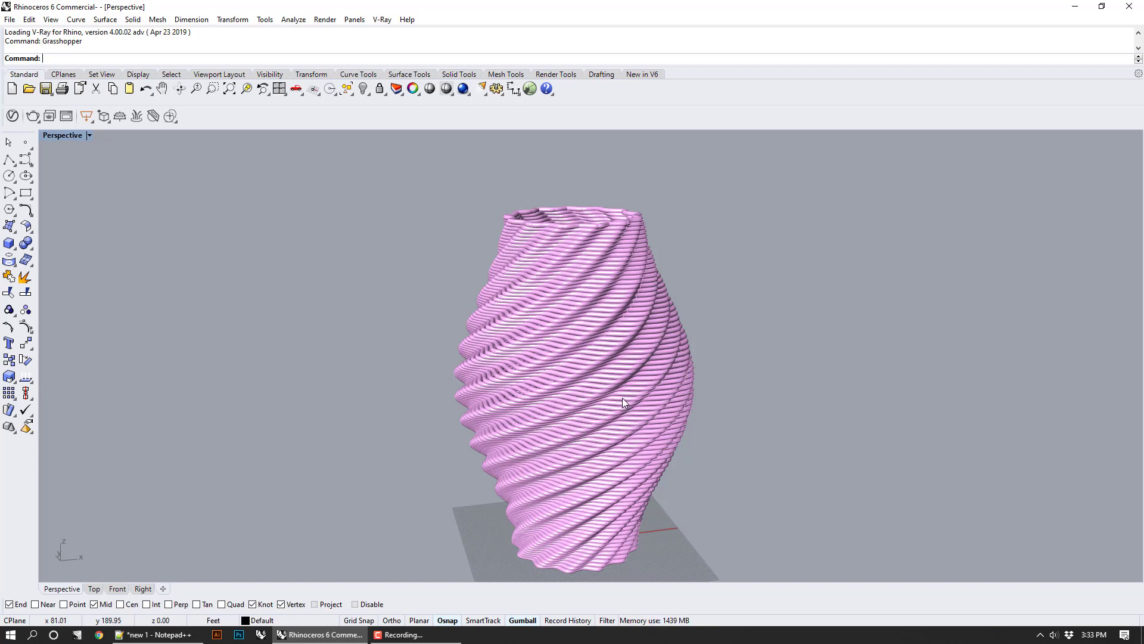
pyautogui.keyDown('shift'); pyautogui.moveTo(636, 382); pyautogui.dragTo(512, 343, button='right'); pyautogui.keyUp('shift')
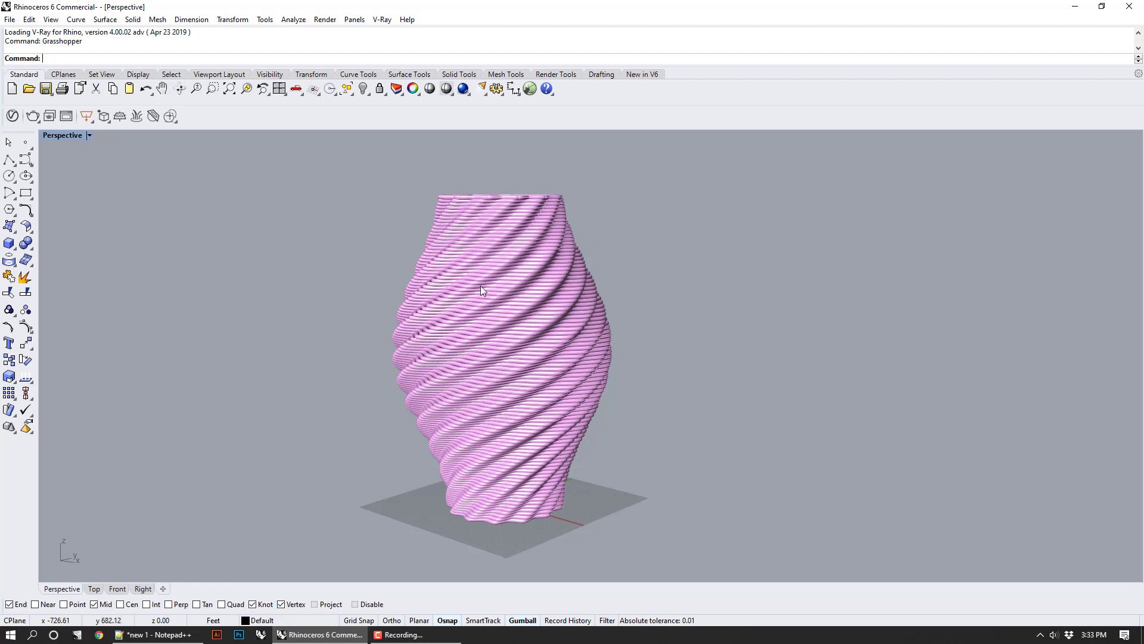
pyautogui.moveTo(509, 312); pyautogui.dragTo(548, 370, button='right')
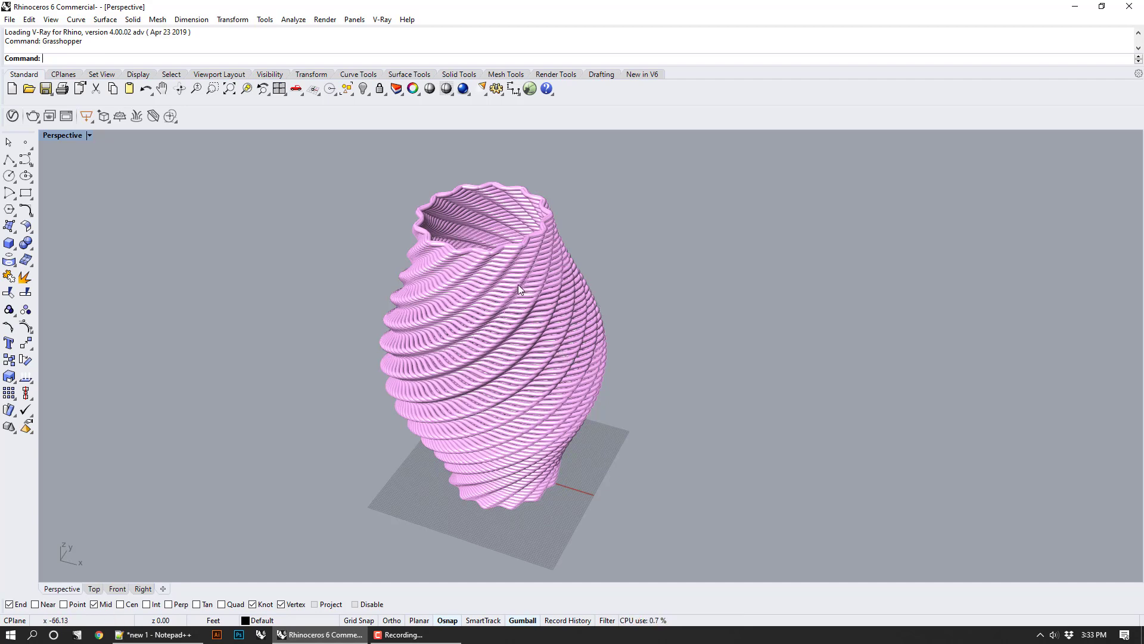
pyautogui.scroll(2, 495, 308)
pyautogui.moveTo(496, 307); pyautogui.dragTo(546, 289, button='right')
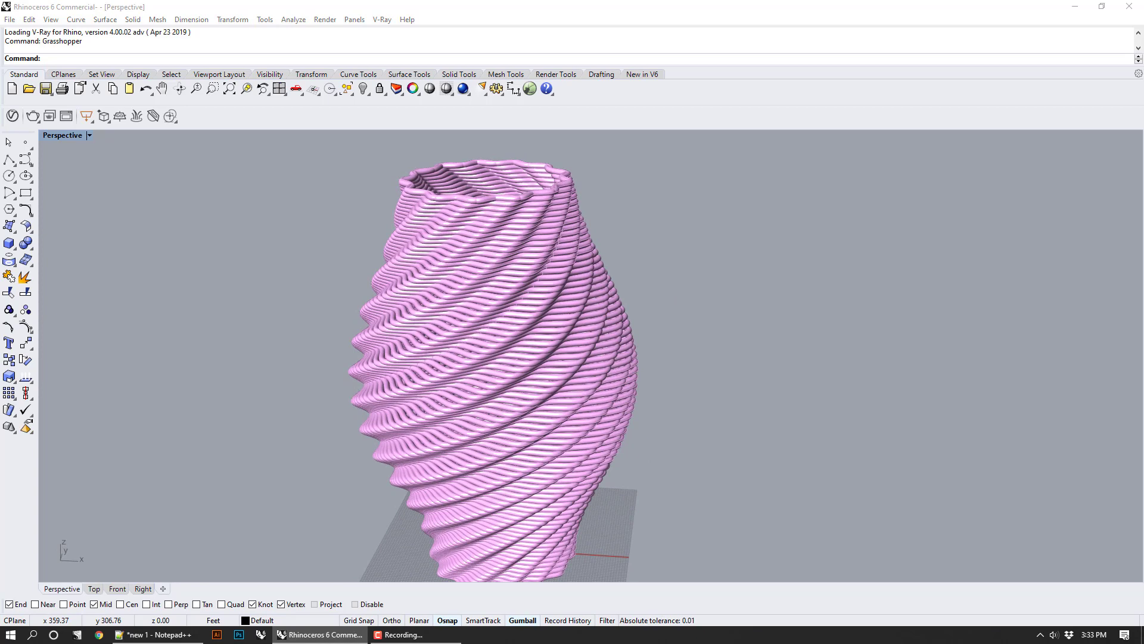
# Step: Swap the displayed twisted vase for the rounded wavy vase and examine it from above and from the side
pyautogui.press('Delete')
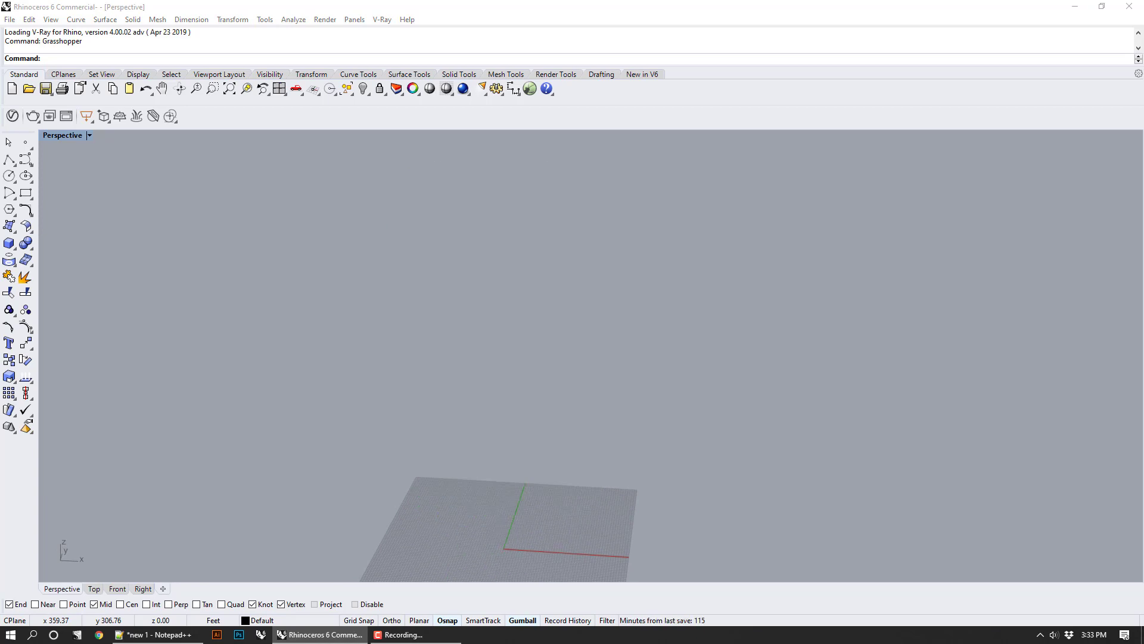
pyautogui.keyDown('shift'); pyautogui.moveTo(684, 355); pyautogui.dragTo(747, 259, button='right'); pyautogui.keyUp('shift')
pyautogui.scroll(6, 703, 363)
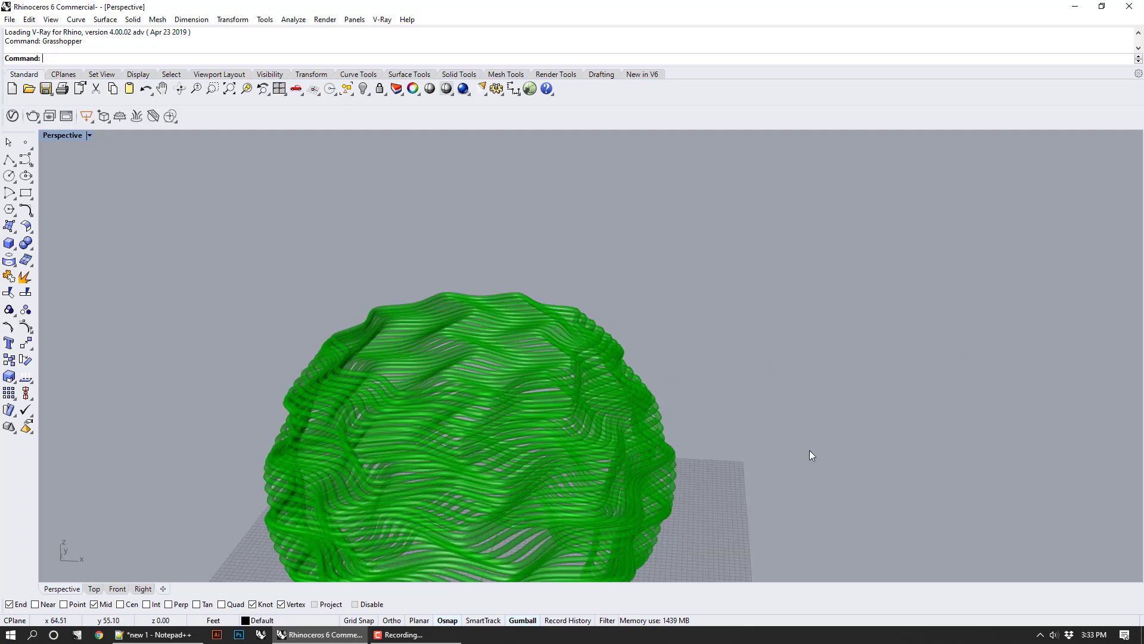
pyautogui.moveTo(888, 350); pyautogui.dragTo(807, 335, button='right')
pyautogui.moveTo(823, 393); pyautogui.dragTo(663, 374, button='right')
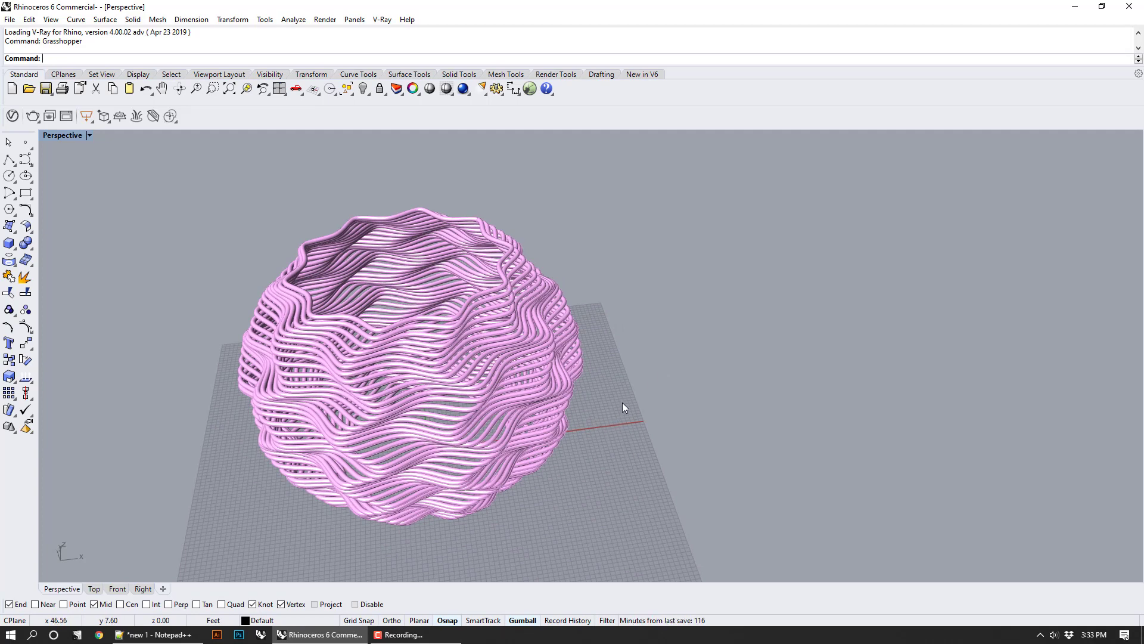
pyautogui.moveTo(626, 391); pyautogui.dragTo(634, 332, button='right')
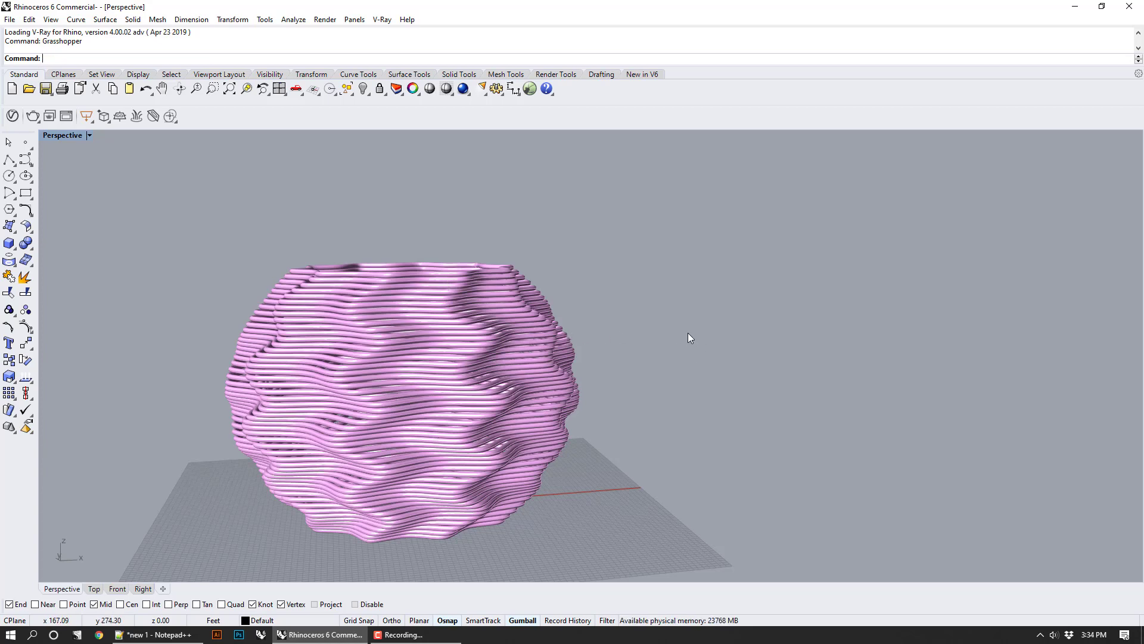
pyautogui.moveTo(686, 340)
pyautogui.mouseDown(button='right')
pyautogui.moveTo(662, 401)
pyautogui.moveTo(672, 329)
pyautogui.mouseUp(button='right')
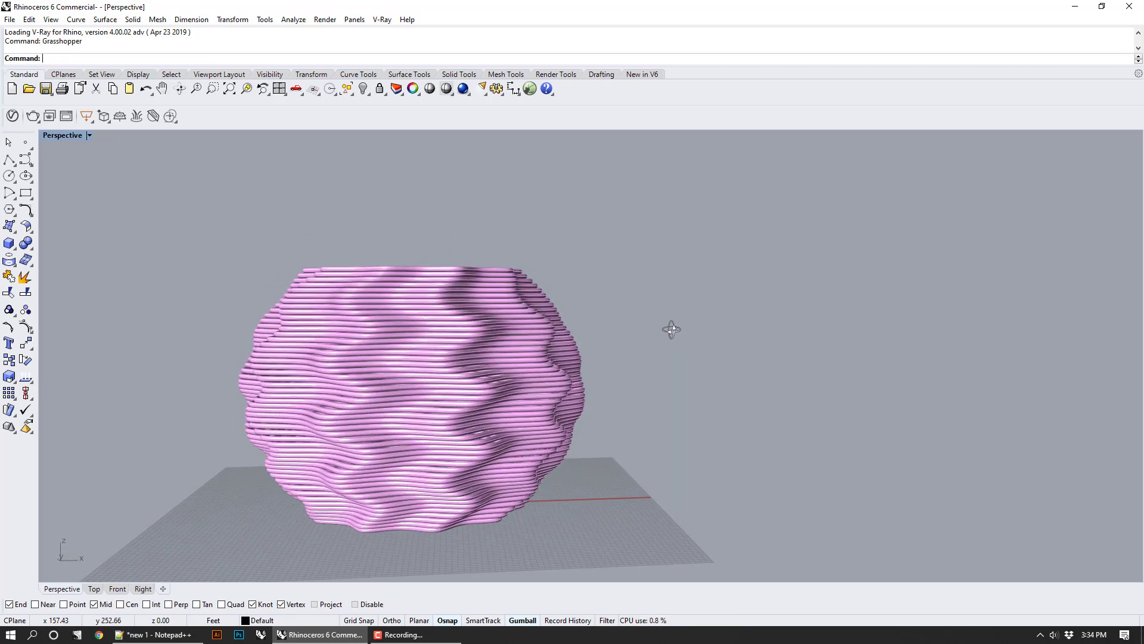
# Step: Switch the viewport to the Front view and examine the profile of the rounded wavy vase
pyautogui.write('Fro')
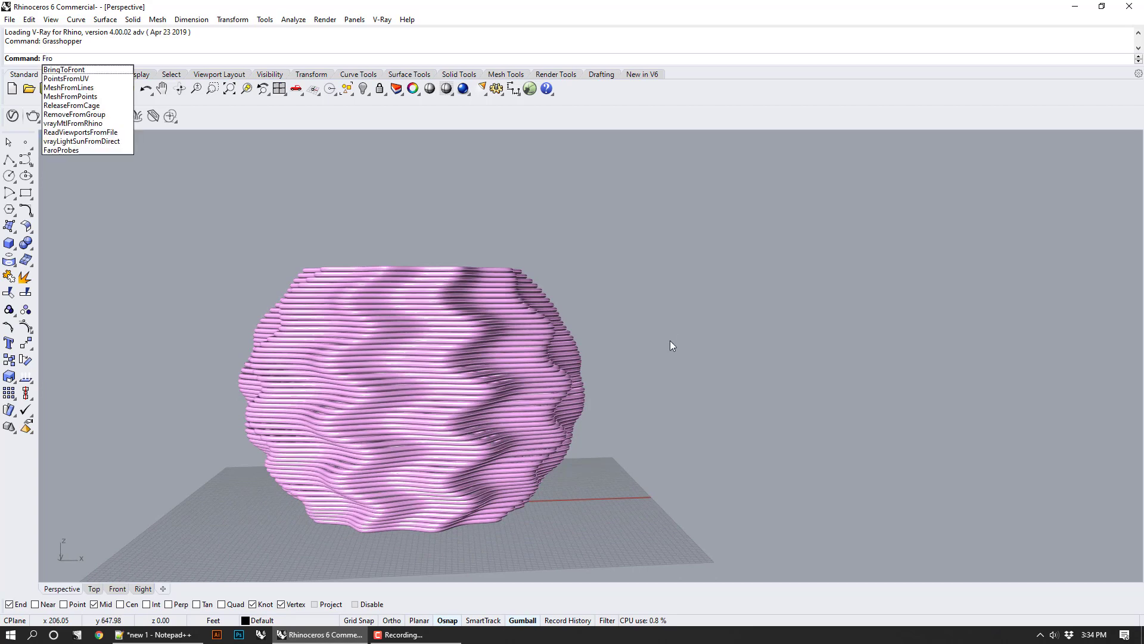
pyautogui.write('nt')
pyautogui.press('Return')
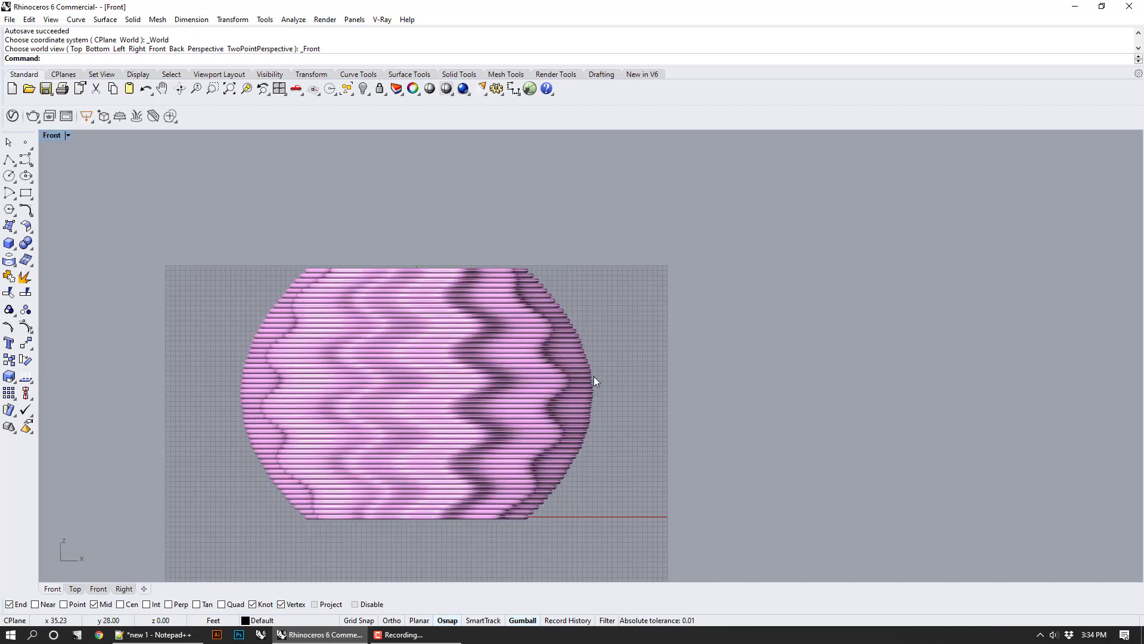
pyautogui.moveTo(594, 377); pyautogui.dragTo(744, 342, button='right')
pyautogui.scroll(-3, 689, 416)
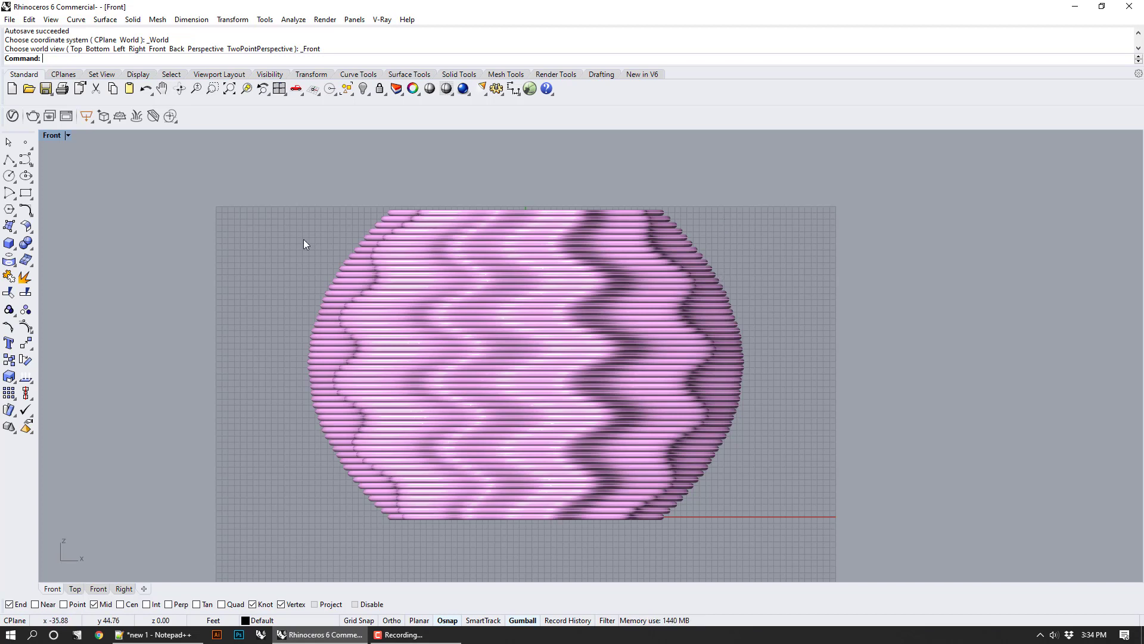
# Step: Set the viewport back to the Perspective view and look at the rounded wavy vase at an angle
pyautogui.click(69, 136)
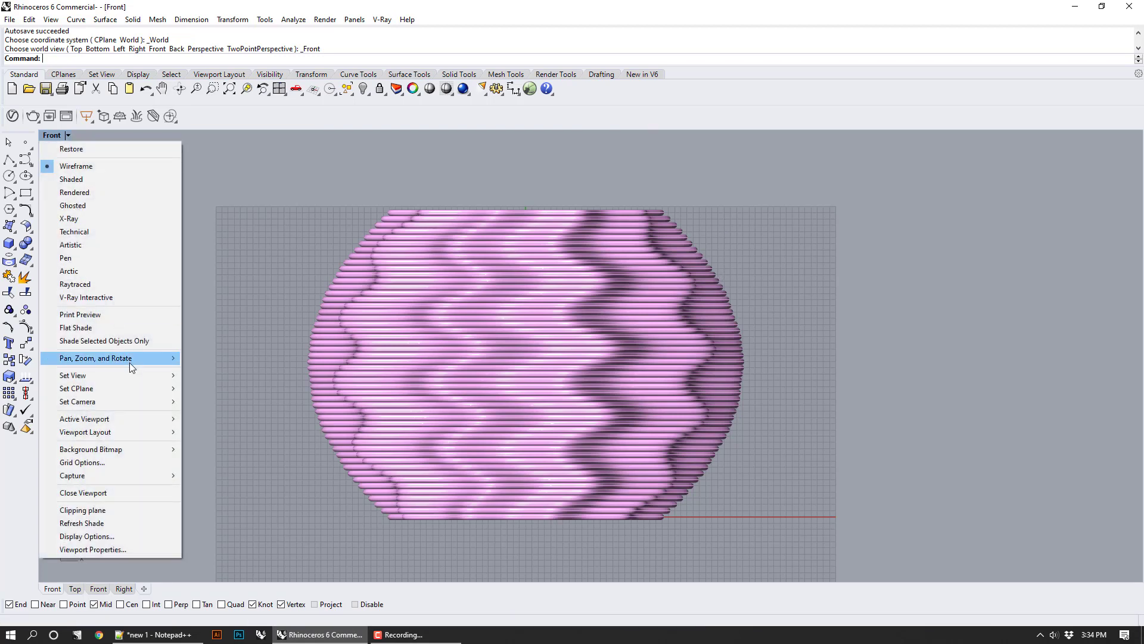
pyautogui.moveTo(133, 374)
pyautogui.click(206, 467)
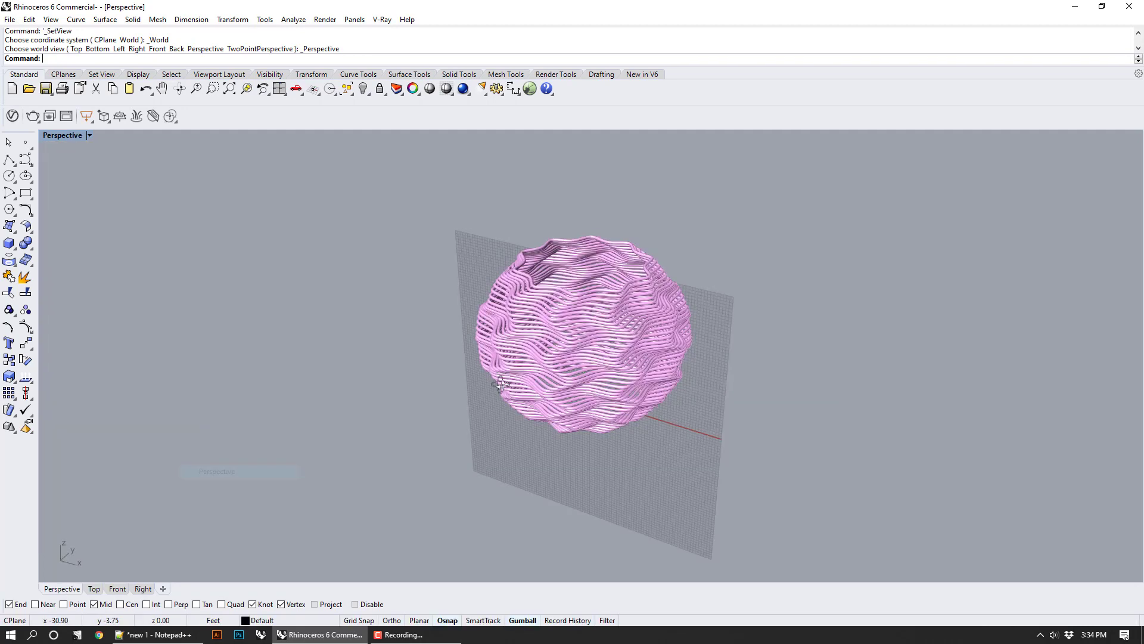
pyautogui.moveTo(540, 335); pyautogui.dragTo(569, 303, button='right')
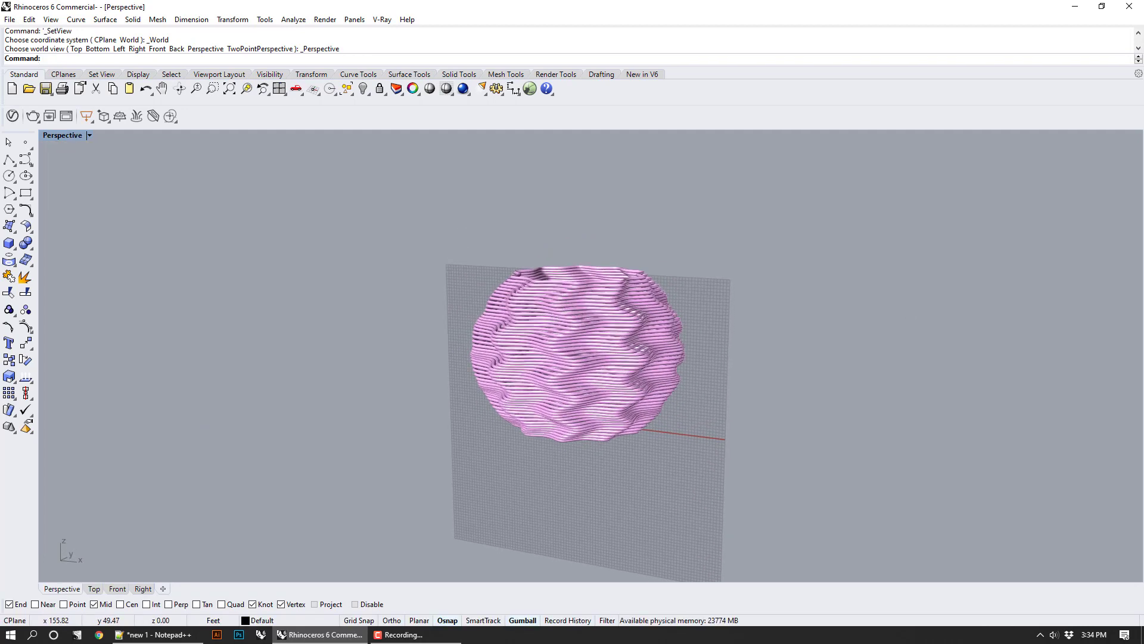
# Step: Hide the rounded wavy vase, display the tall twisted vase again and examine its full shape from several angles
pyautogui.hotkey('ctrl', 'q')
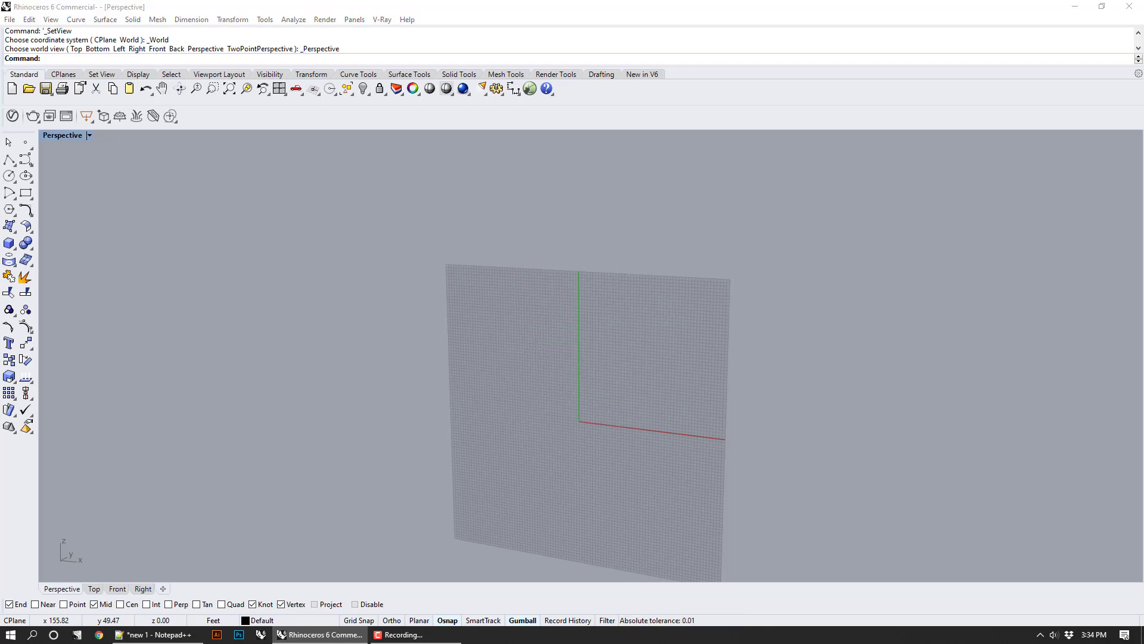
pyautogui.keyDown('shift'); pyautogui.moveTo(723, 215); pyautogui.dragTo(716, 335, button='right'); pyautogui.keyUp('shift')
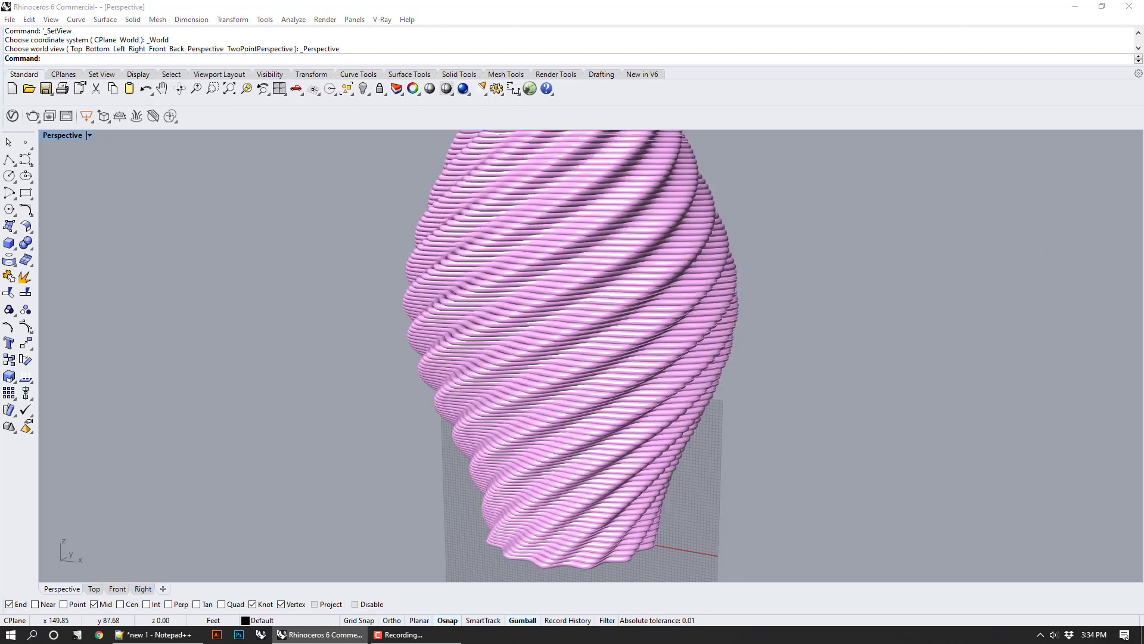
pyautogui.moveTo(796, 268); pyautogui.dragTo(885, 241, button='right')
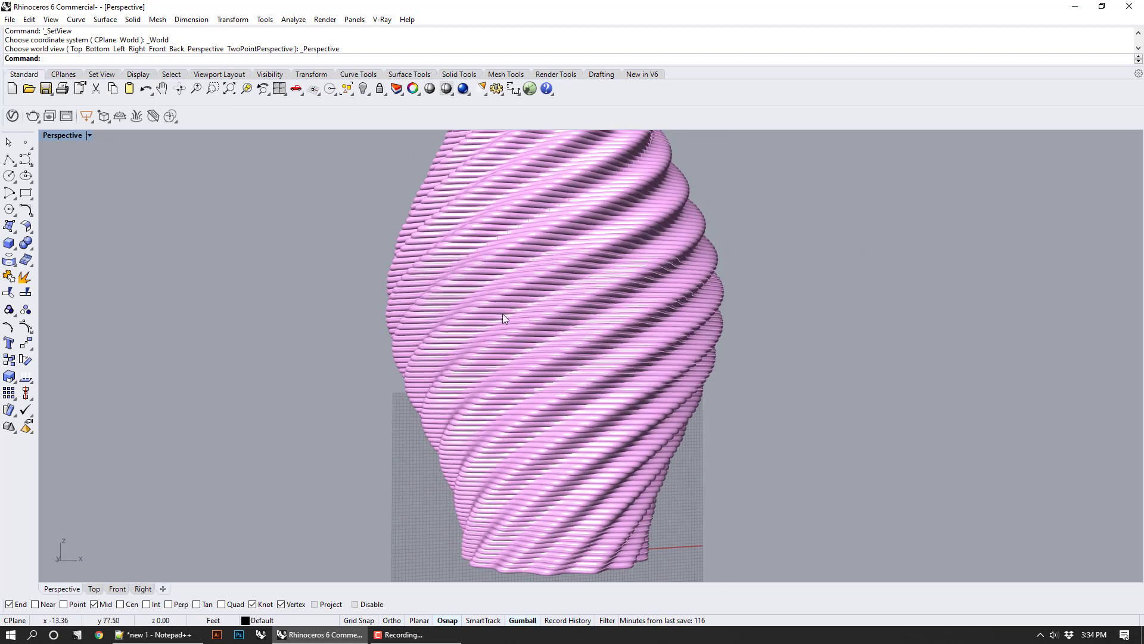
pyautogui.scroll(-4, 808, 336)
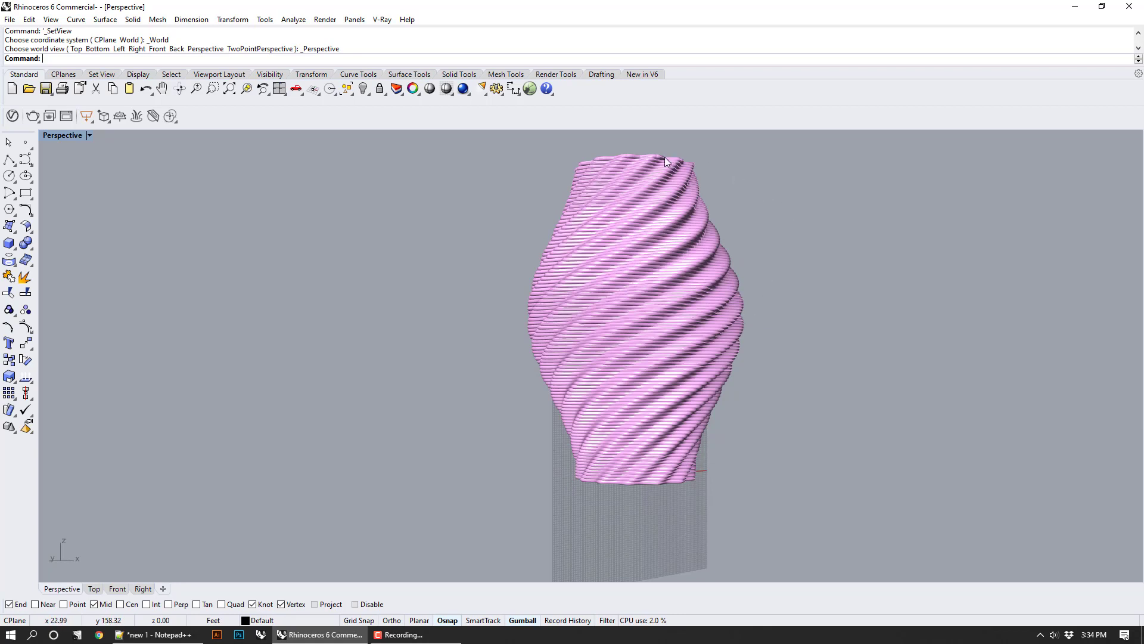
pyautogui.moveTo(935, 292); pyautogui.dragTo(732, 370, button='right')
pyautogui.moveTo(728, 272); pyautogui.dragTo(728, 391, button='right')
pyautogui.keyDown('shift'); pyautogui.moveTo(616, 407); pyautogui.dragTo(702, 276, button='right'); pyautogui.keyUp('shift')
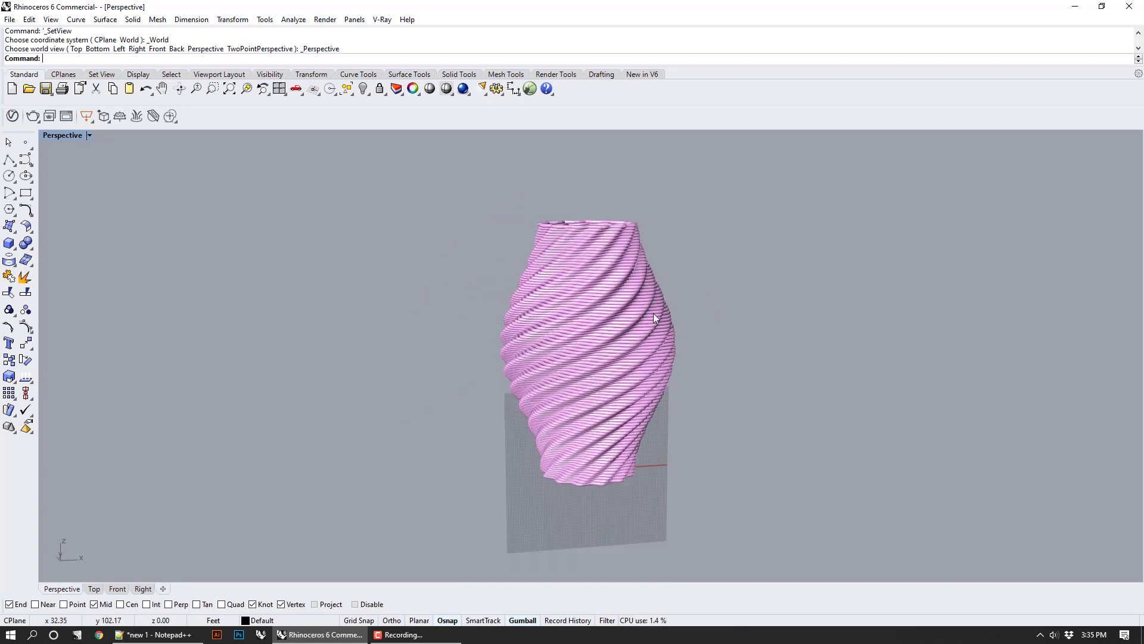
pyautogui.scroll(5, 680, 273)
pyautogui.scroll(-2, 724, 244)
pyautogui.keyDown('shift'); pyautogui.moveTo(736, 309); pyautogui.dragTo(776, 336, button='right'); pyautogui.keyUp('shift')
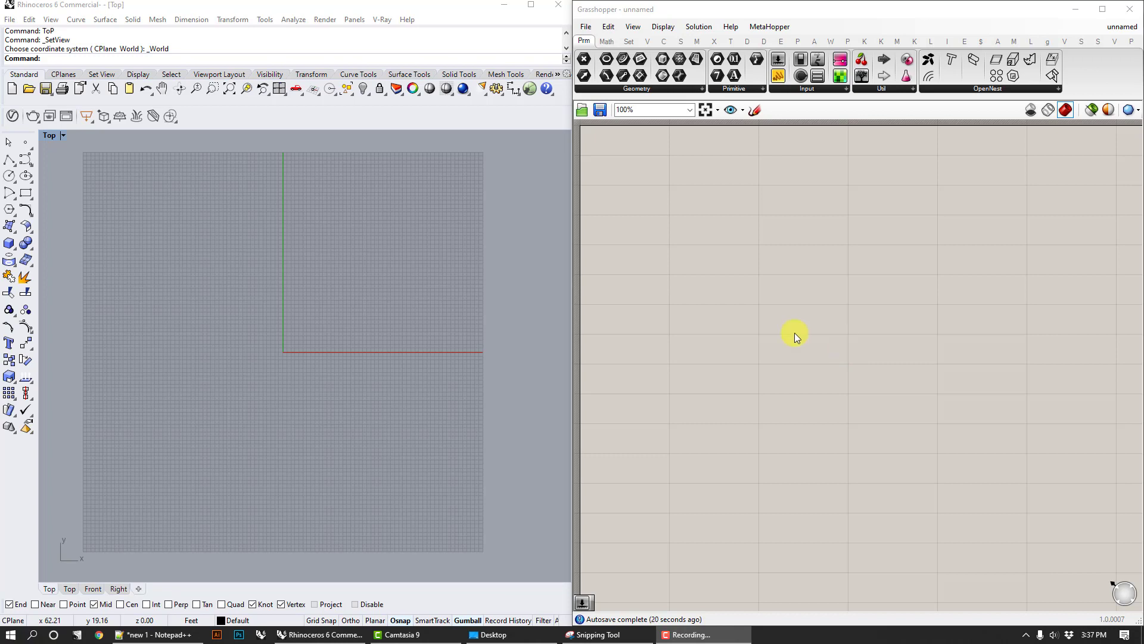
pyautogui.click(76, 19)
pyautogui.click(323, 247)
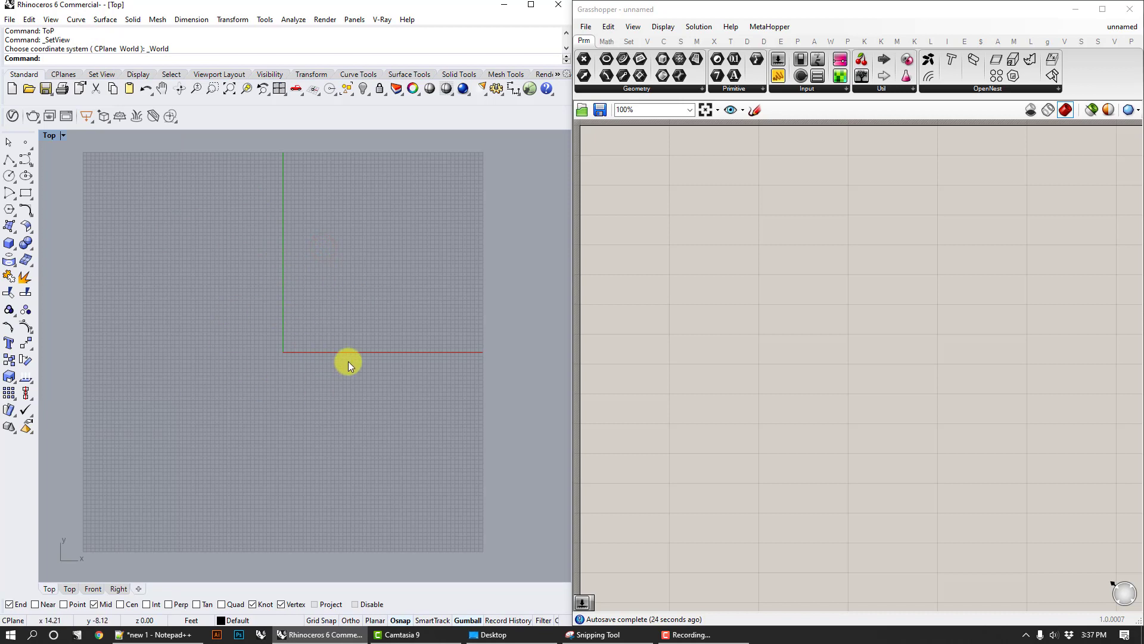
pyautogui.click(626, 7)
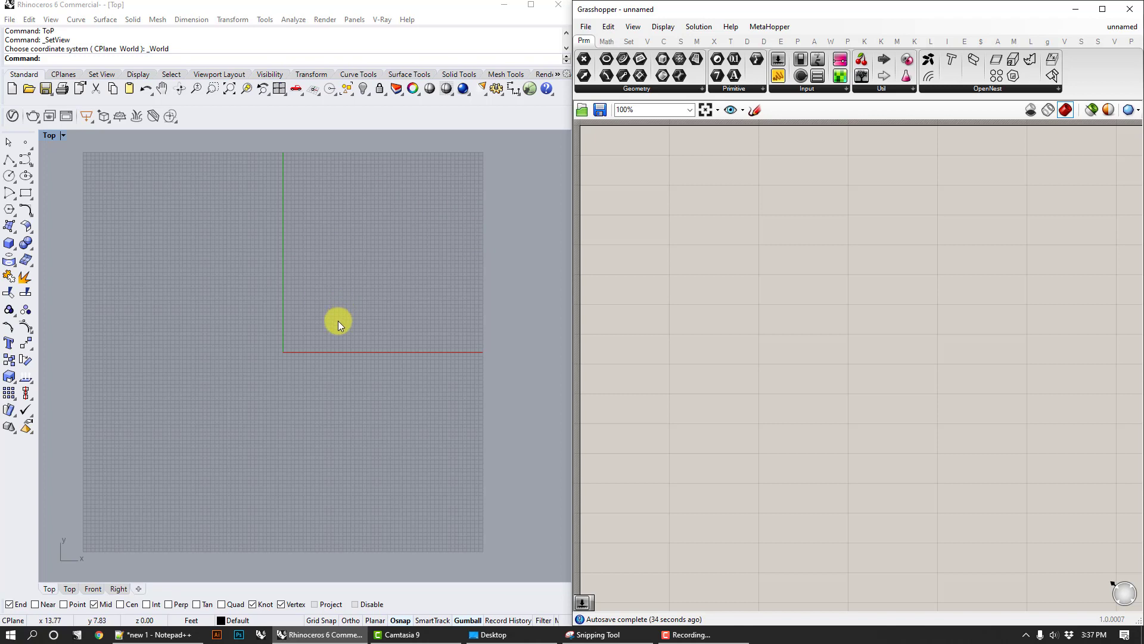
# Step: Add an XY Plane component to the empty Grasshopper canvas and shift it slightly to make room beside it
pyautogui.doubleClick(737, 321)
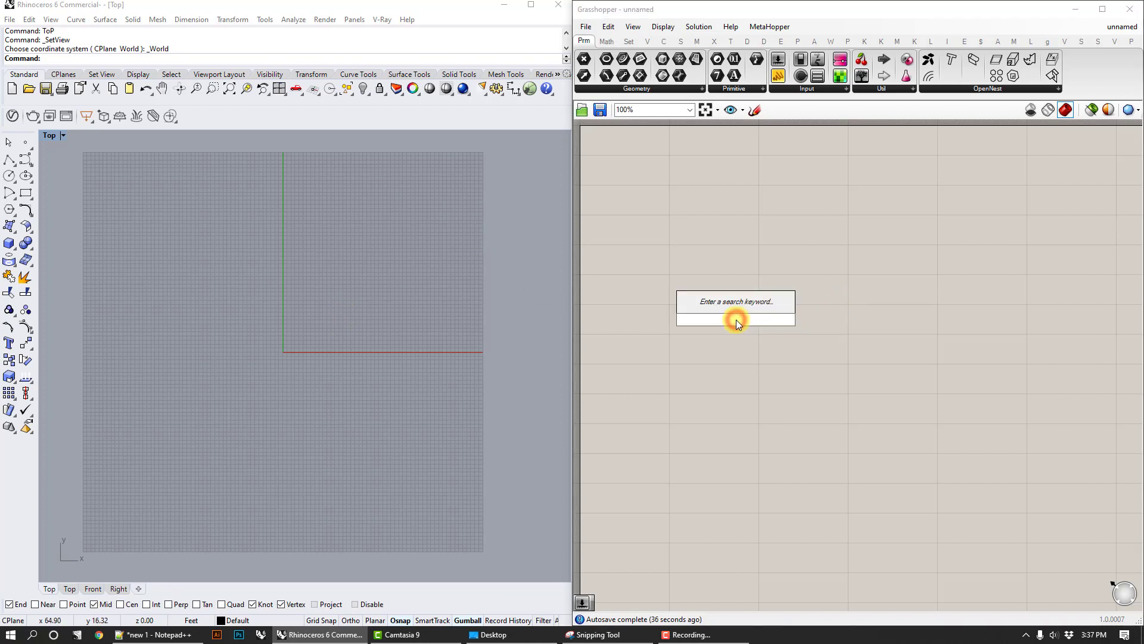
pyautogui.write('xy')
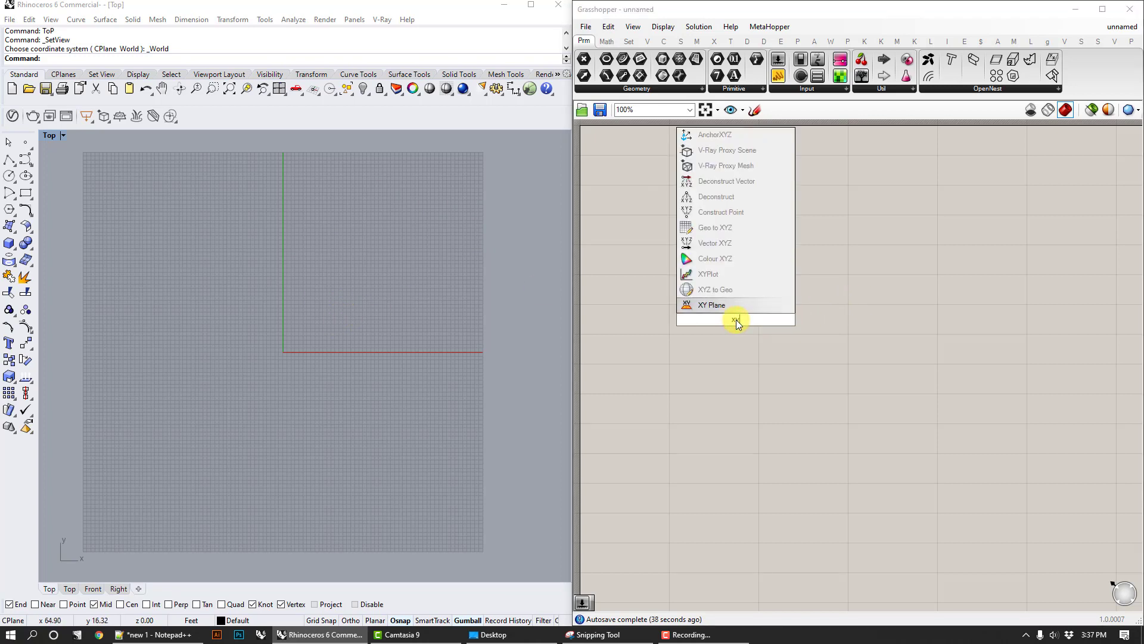
pyautogui.press('Return')
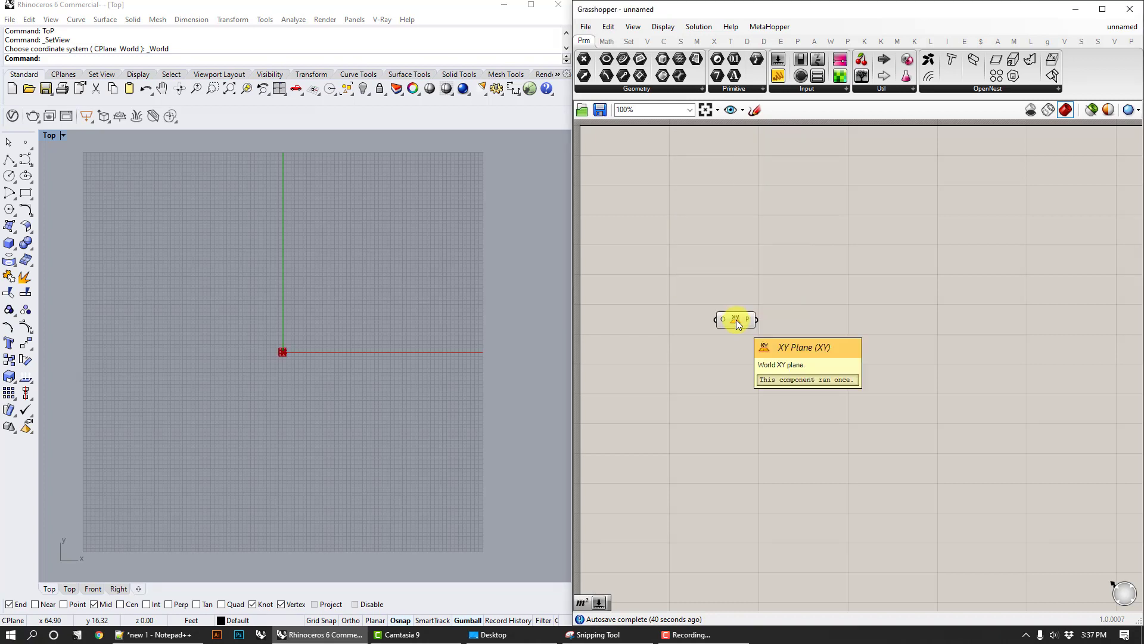
pyautogui.moveTo(735, 319); pyautogui.dragTo(703, 317)
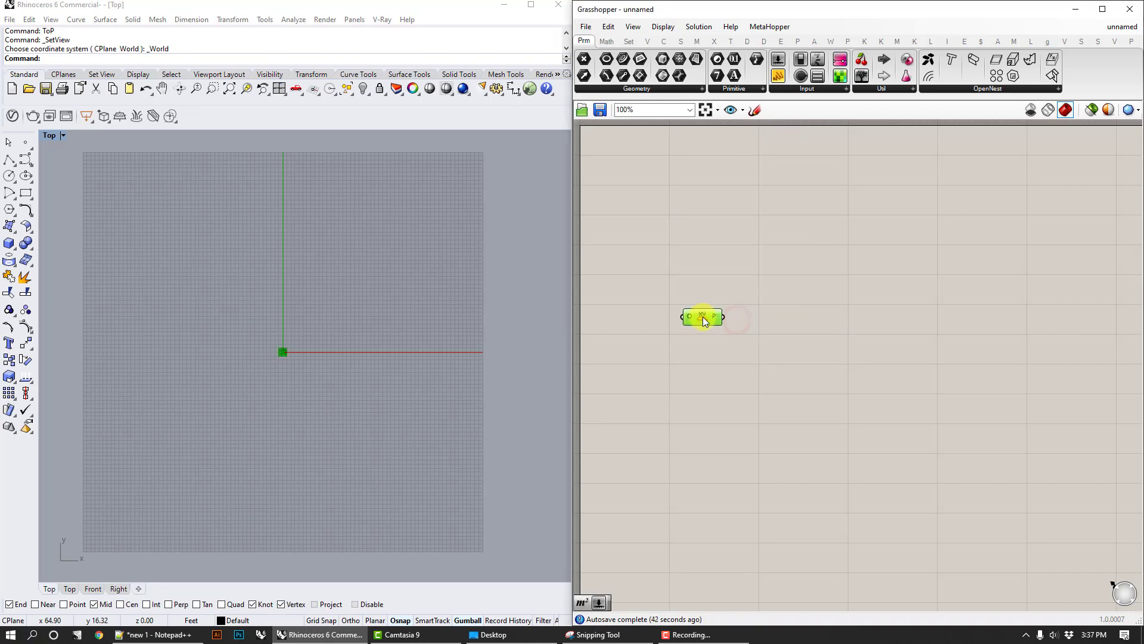
pyautogui.scroll(2, 674, 308)
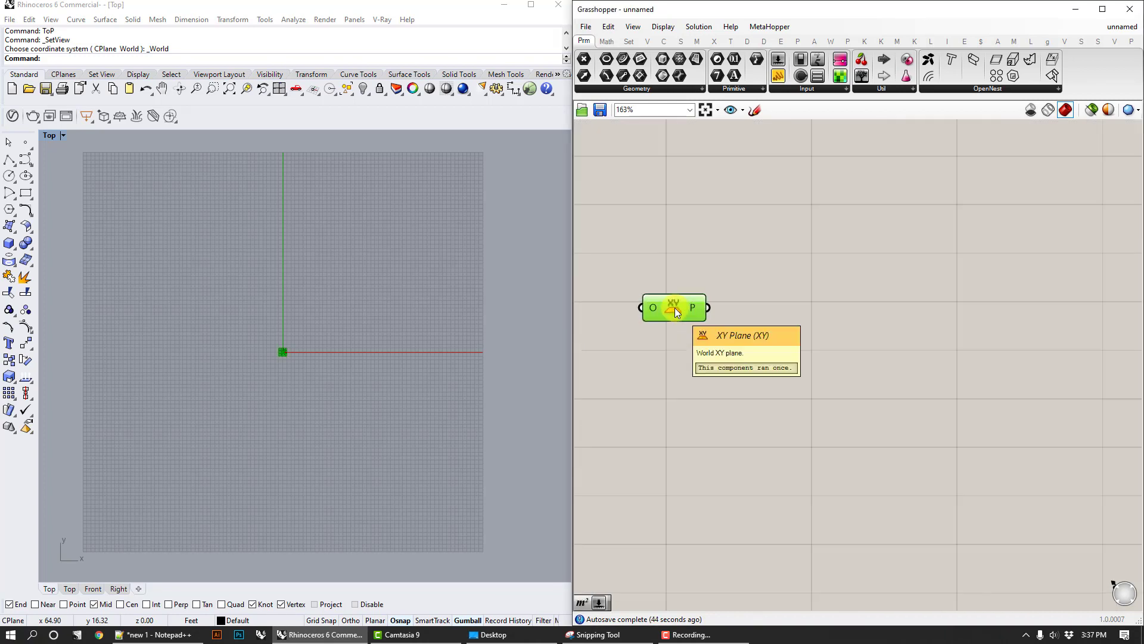
# Step: Add a Circle component with plane and radius inputs beside the XY Plane component
pyautogui.moveTo(342, 361); pyautogui.dragTo(367, 380, button='right')
pyautogui.scroll(9, 345, 380)
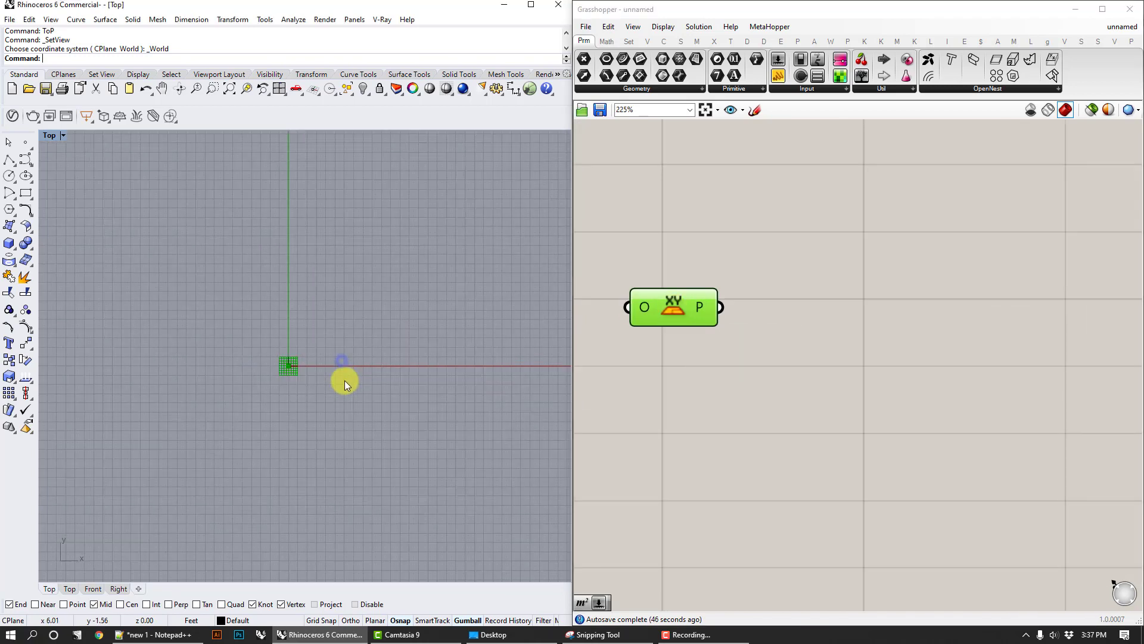
pyautogui.moveTo(276, 334); pyautogui.dragTo(396, 357, button='right')
pyautogui.scroll(5, 442, 371)
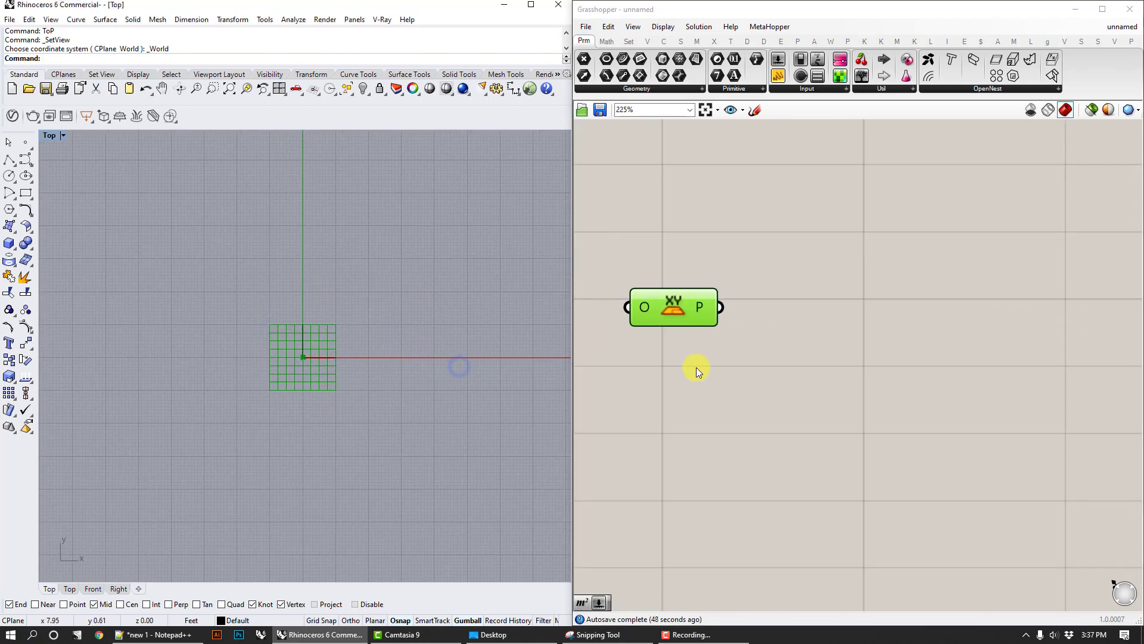
pyautogui.doubleClick(779, 326)
pyautogui.write('cir')
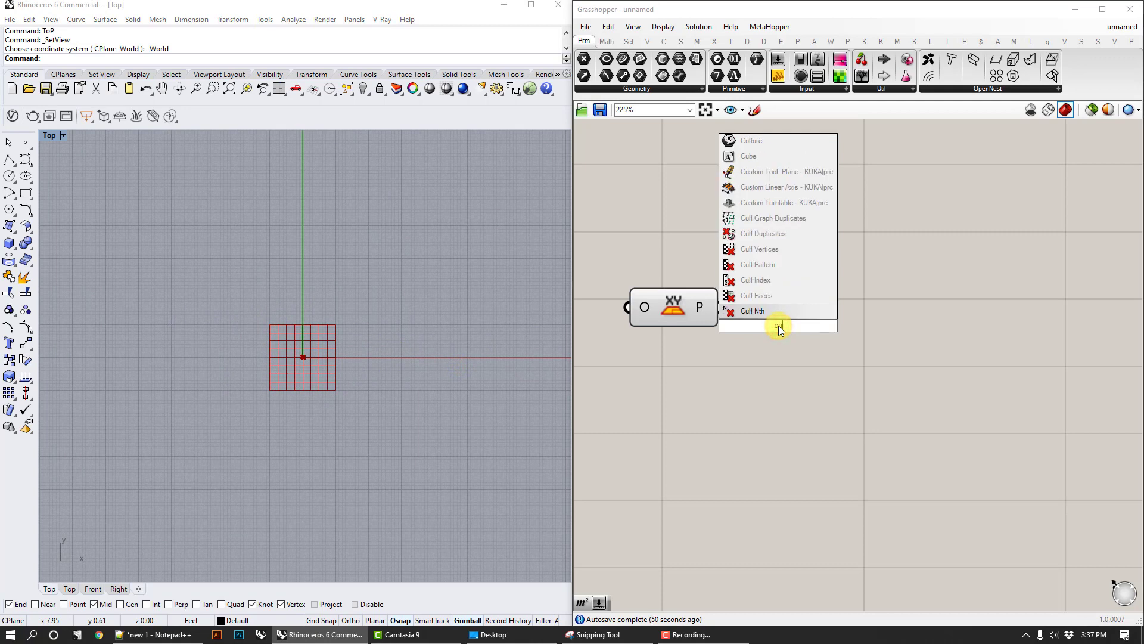
pyautogui.click(782, 311)
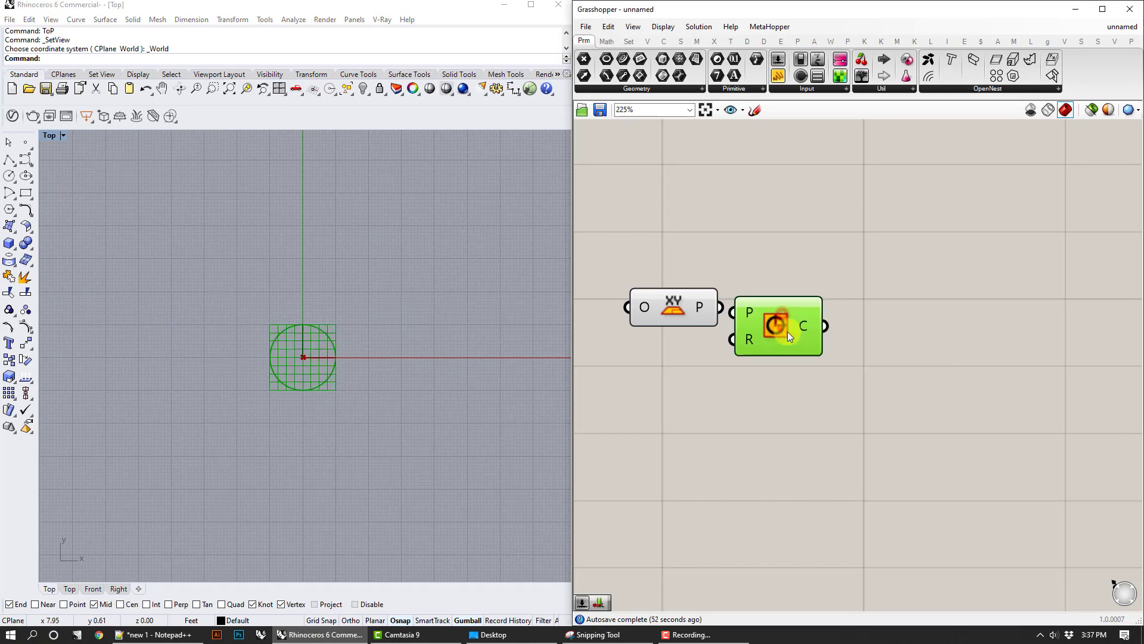
# Step: Move the Circle component away from the XY Plane component and connect the plane output to the circle's plane input
pyautogui.moveTo(788, 331); pyautogui.dragTo(872, 327)
pyautogui.moveTo(720, 307); pyautogui.dragTo(818, 310)
pyautogui.moveTo(730, 427); pyautogui.dragTo(882, 408, button='right')
pyautogui.scroll(-2, 882, 408)
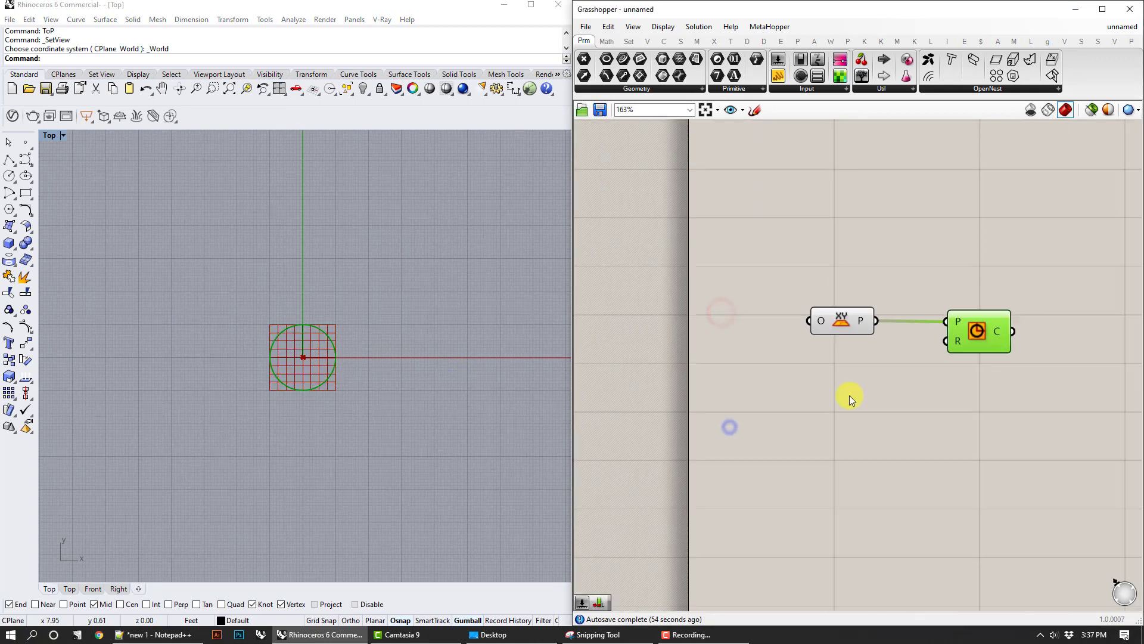
pyautogui.click(823, 411)
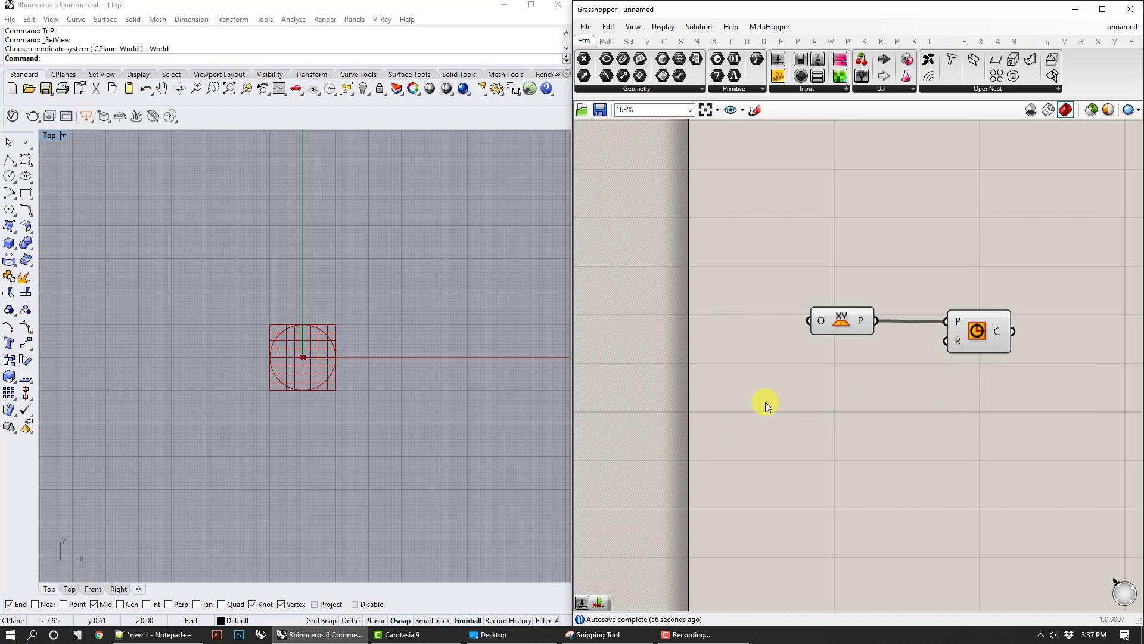
# Step: Add a number slider ranging from 0 to 100 with value 50 and connect it to the circle's radius input
pyautogui.doubleClick(789, 400)
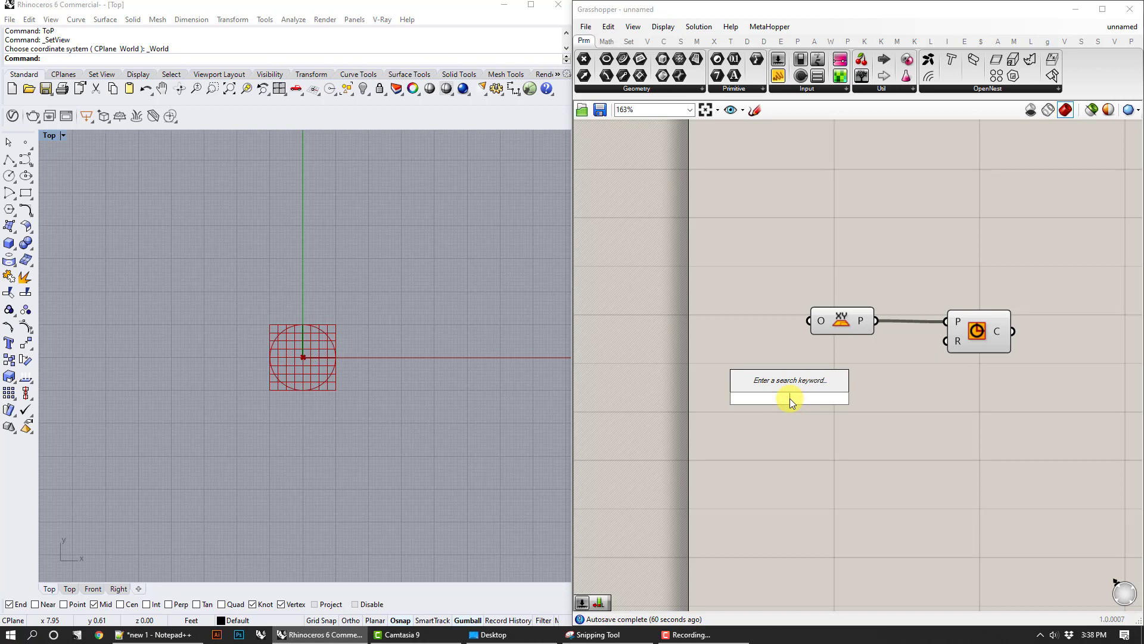
pyautogui.write('0')
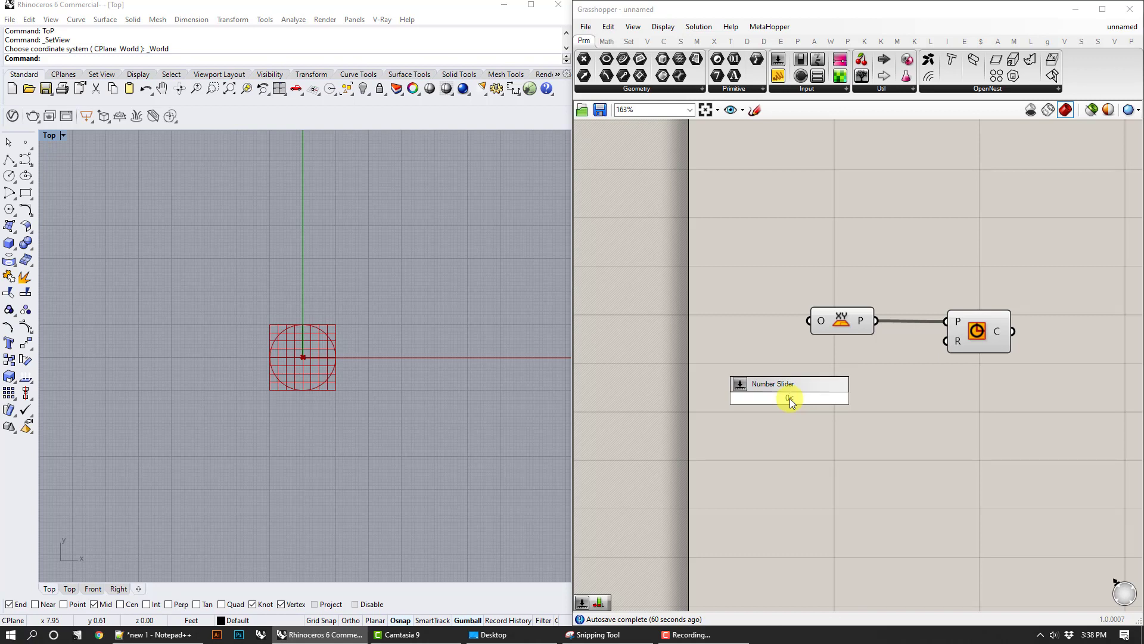
pyautogui.write('<50<100')
pyautogui.press('Return')
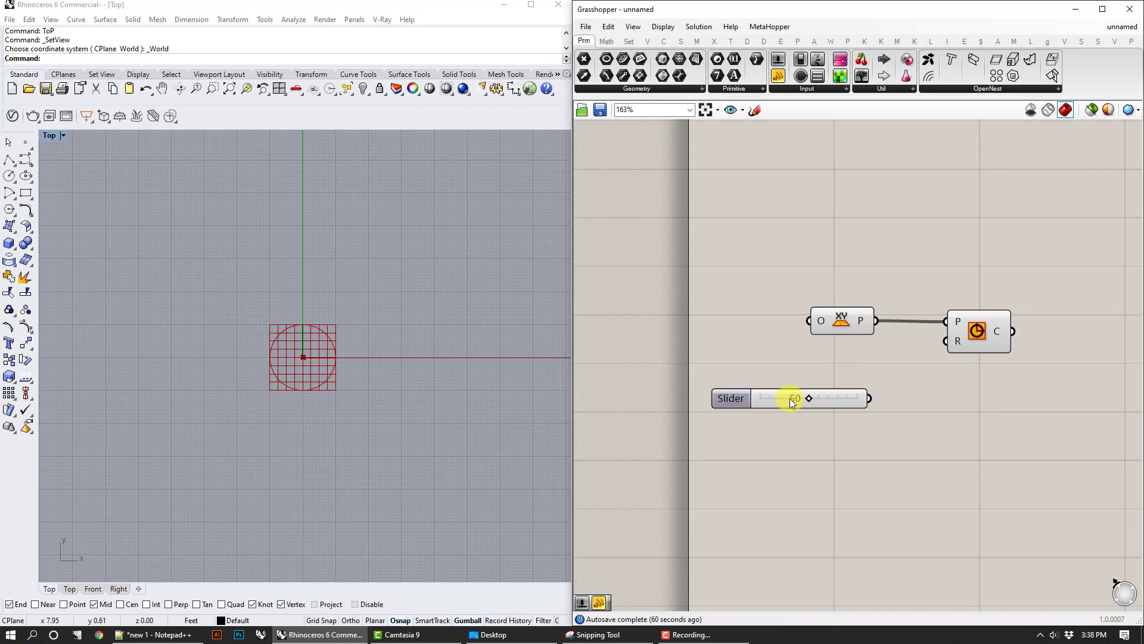
pyautogui.moveTo(790, 399); pyautogui.dragTo(776, 400)
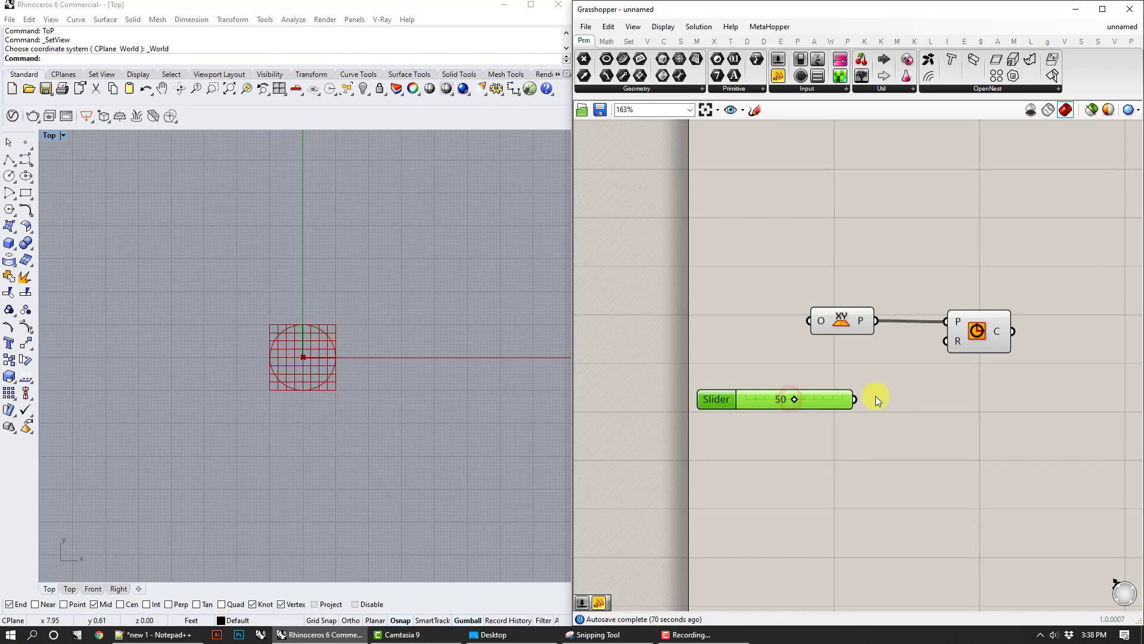
pyautogui.moveTo(851, 399); pyautogui.dragTo(940, 343)
pyautogui.moveTo(945, 399); pyautogui.dragTo(947, 341)
pyautogui.scroll(-5, 391, 370)
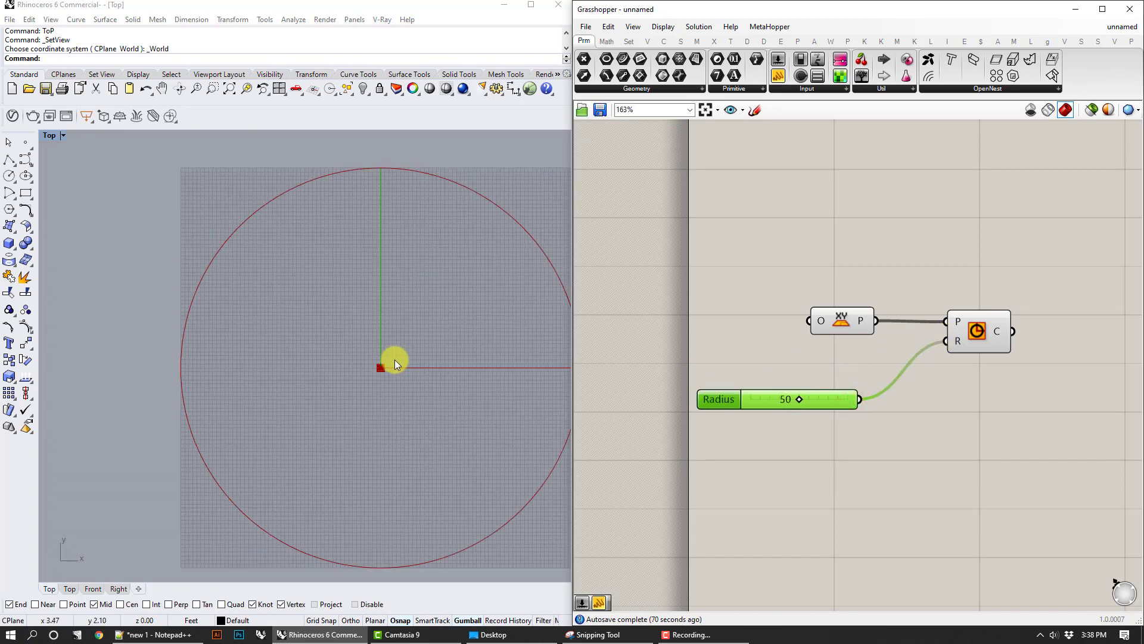
pyautogui.scroll(-3, 395, 360)
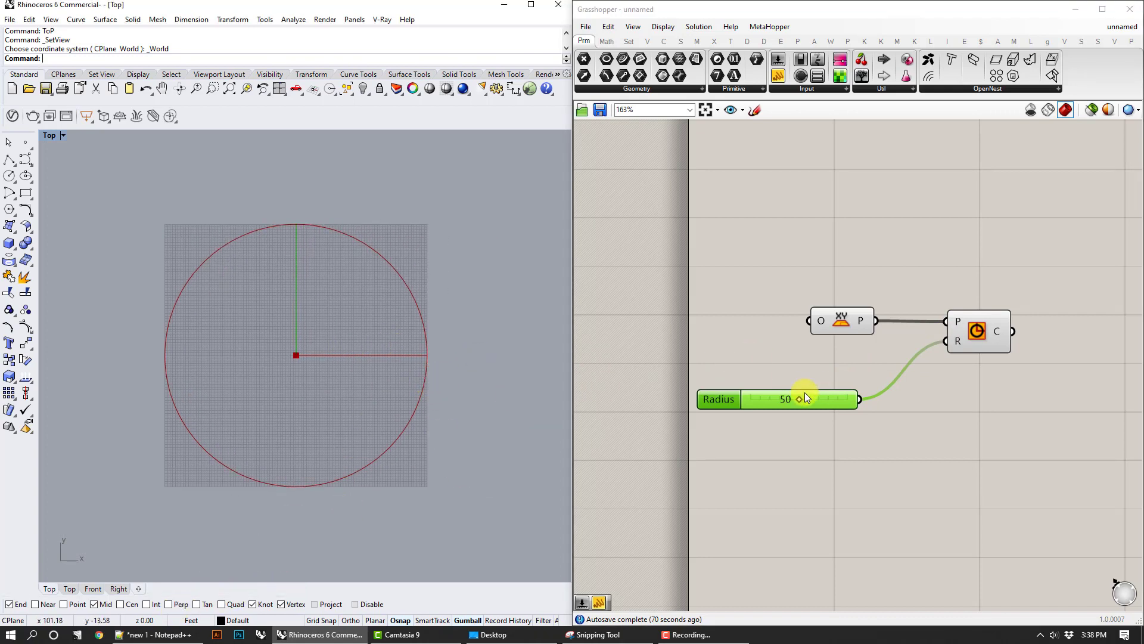
# Step: Change the Rhino document's model units to Inches
pyautogui.click(190, 620)
pyautogui.click(232, 609)
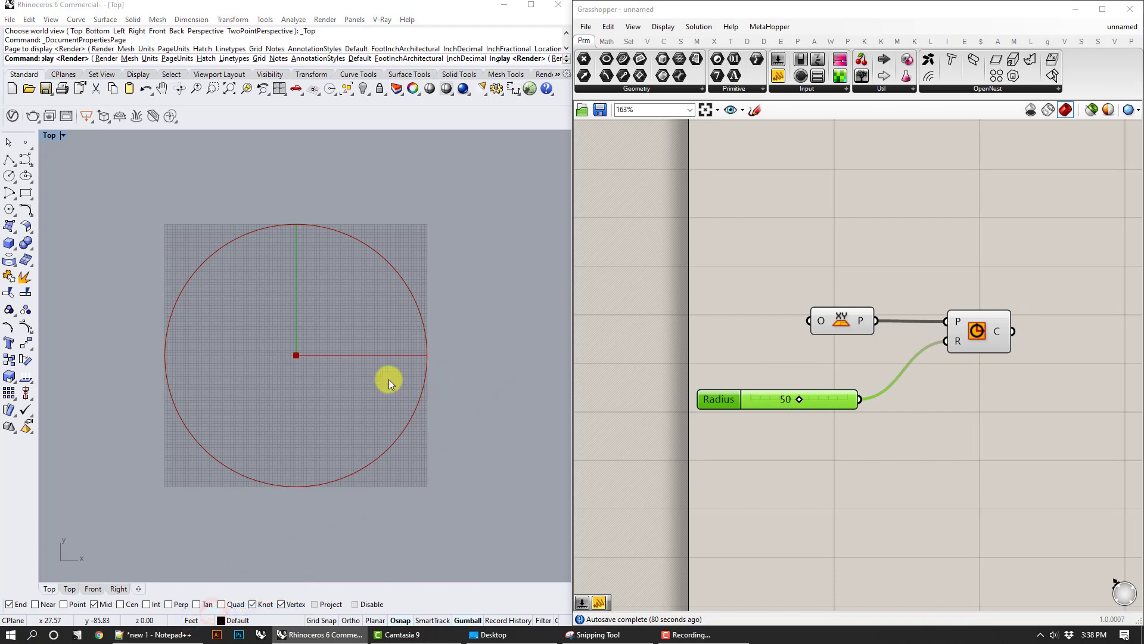
pyautogui.click(593, 161)
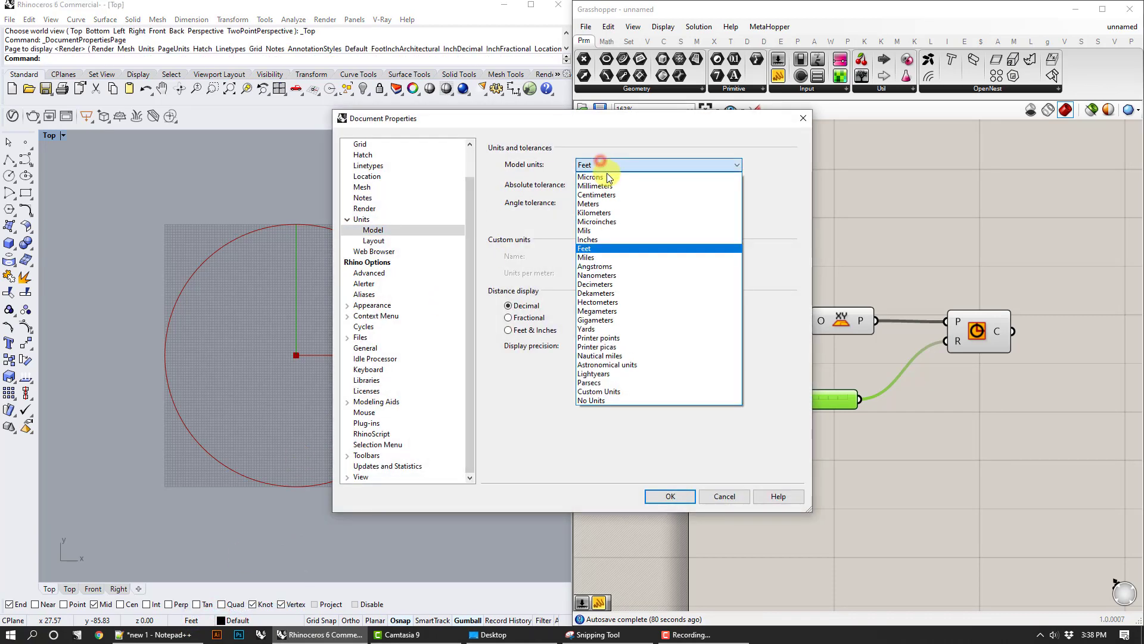
pyautogui.click(610, 237)
pyautogui.click(687, 496)
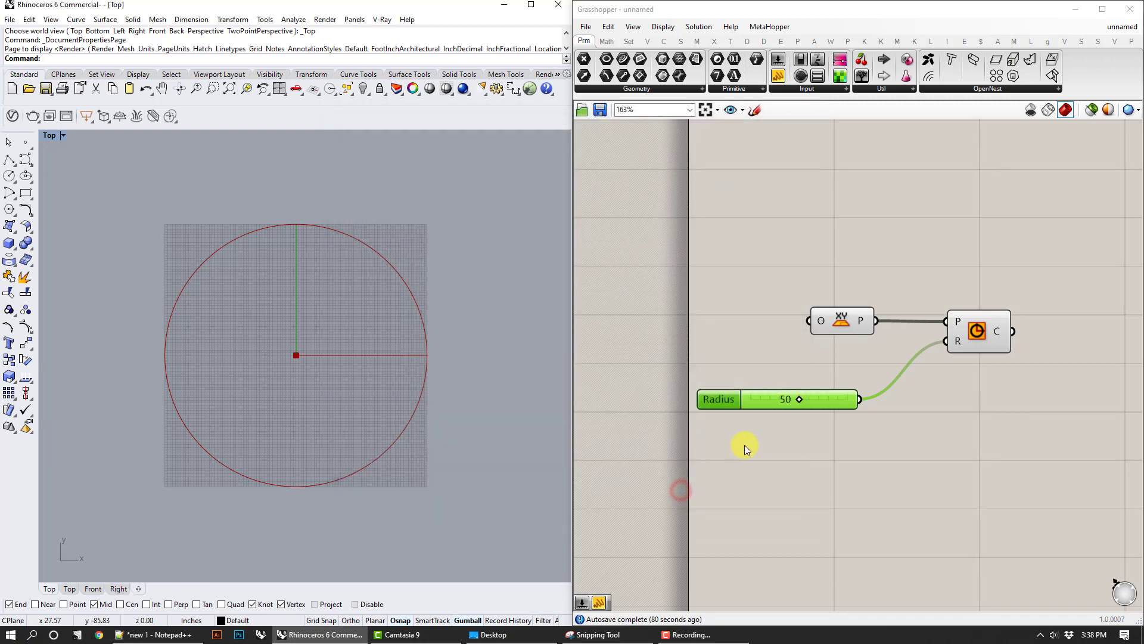
# Step: Set the Radius slider to 6 and bring the smaller circle into close view
pyautogui.doubleClick(803, 403)
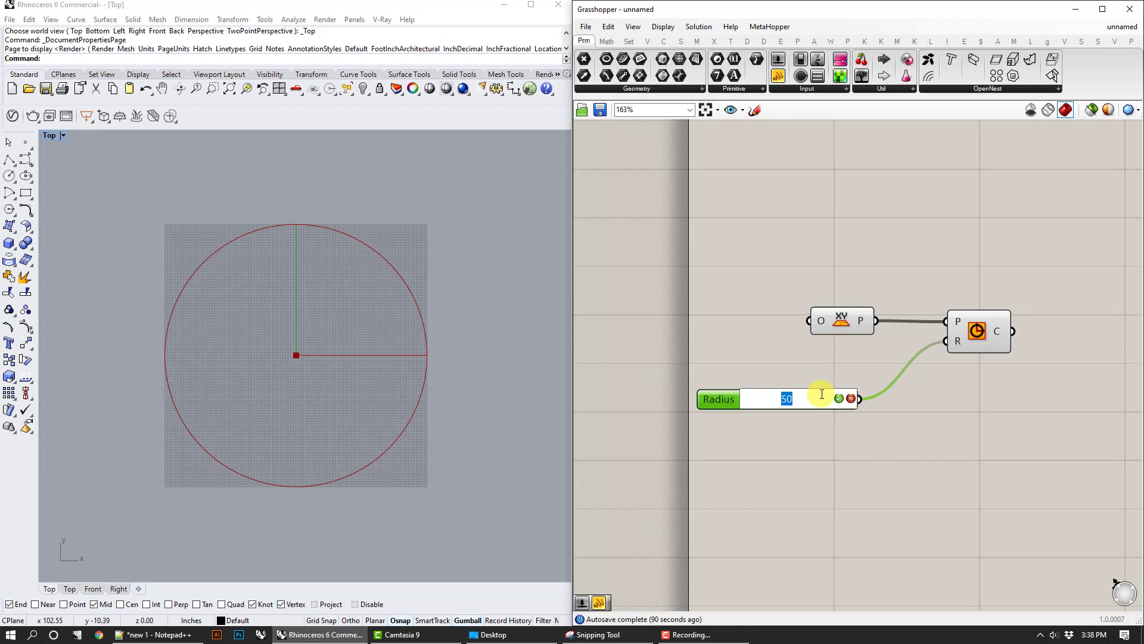
pyautogui.write('6')
pyautogui.press('Return')
pyautogui.click(379, 323)
pyautogui.scroll(10, 302, 355)
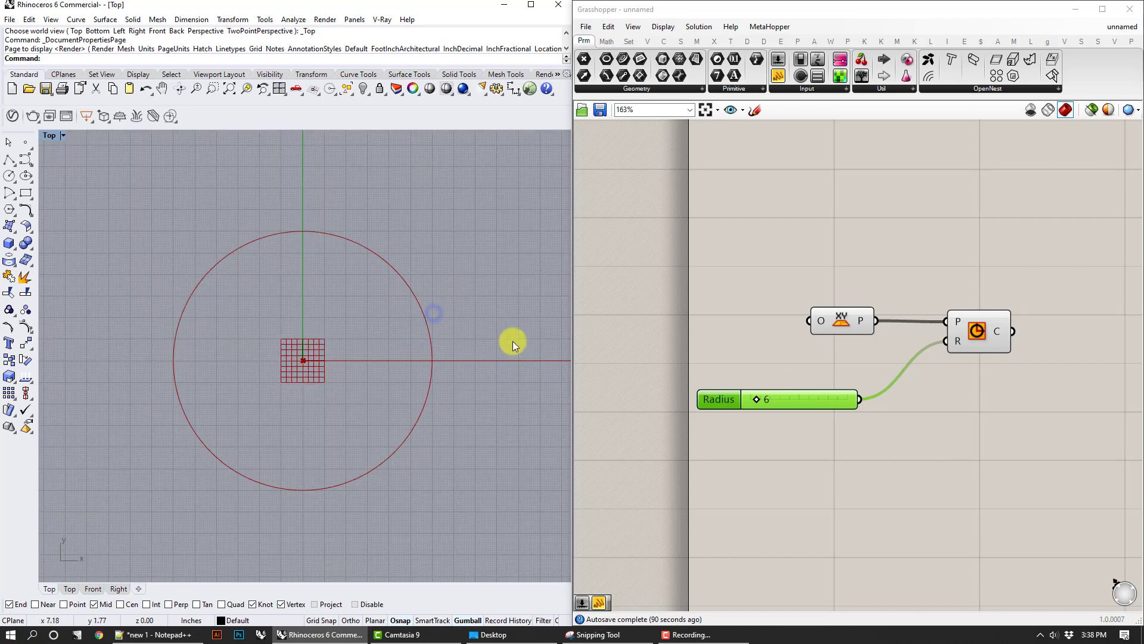
# Step: Add an Offset Curve component to the canvas beyond the Circle component
pyautogui.moveTo(1006, 401)
pyautogui.mouseDown(button='right')
pyautogui.moveTo(874, 396)
pyautogui.moveTo(1021, 366)
pyautogui.moveTo(948, 339)
pyautogui.mouseUp(button='right')
pyautogui.doubleClick(1026, 374)
pyautogui.write('off')
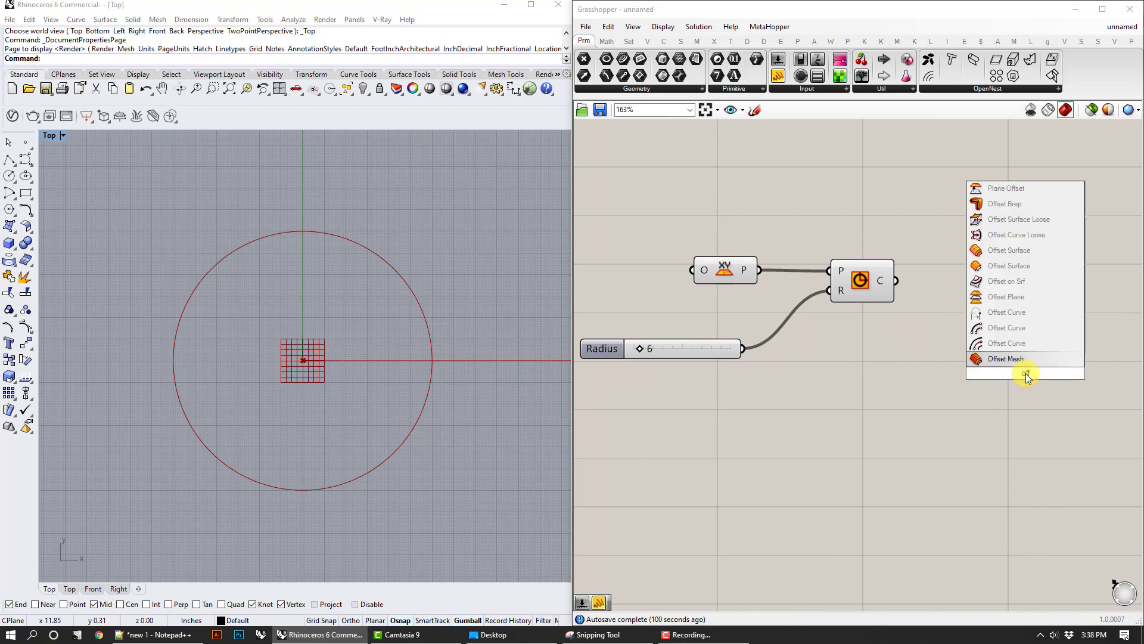
pyautogui.click(997, 328)
pyautogui.moveTo(1038, 375); pyautogui.dragTo(1008, 374)
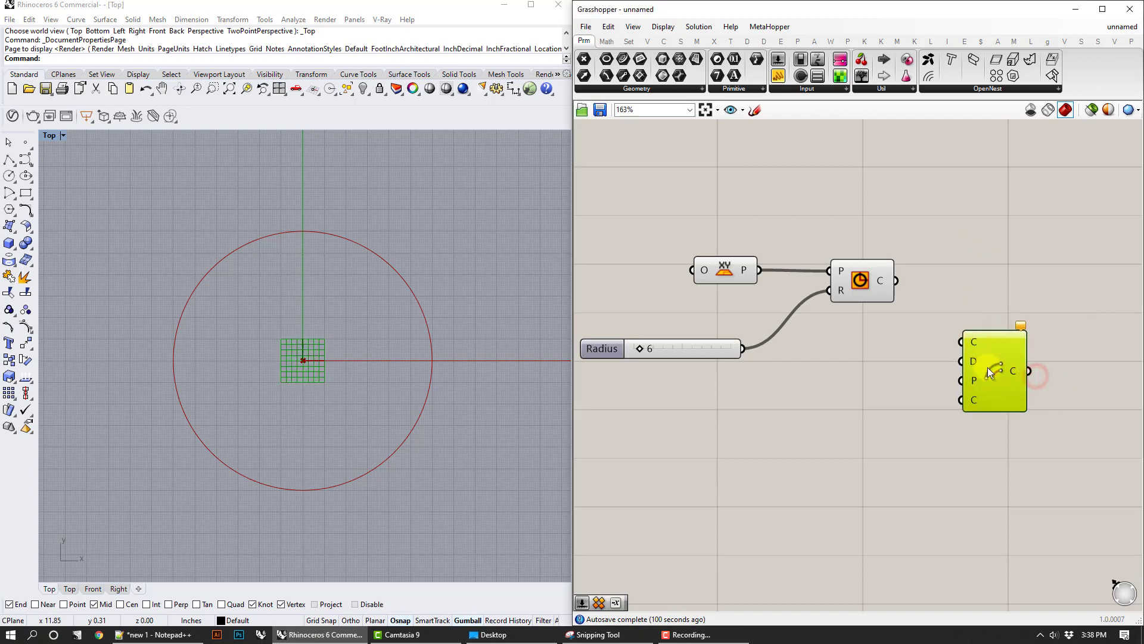
pyautogui.doubleClick(888, 377)
pyautogui.write('off')
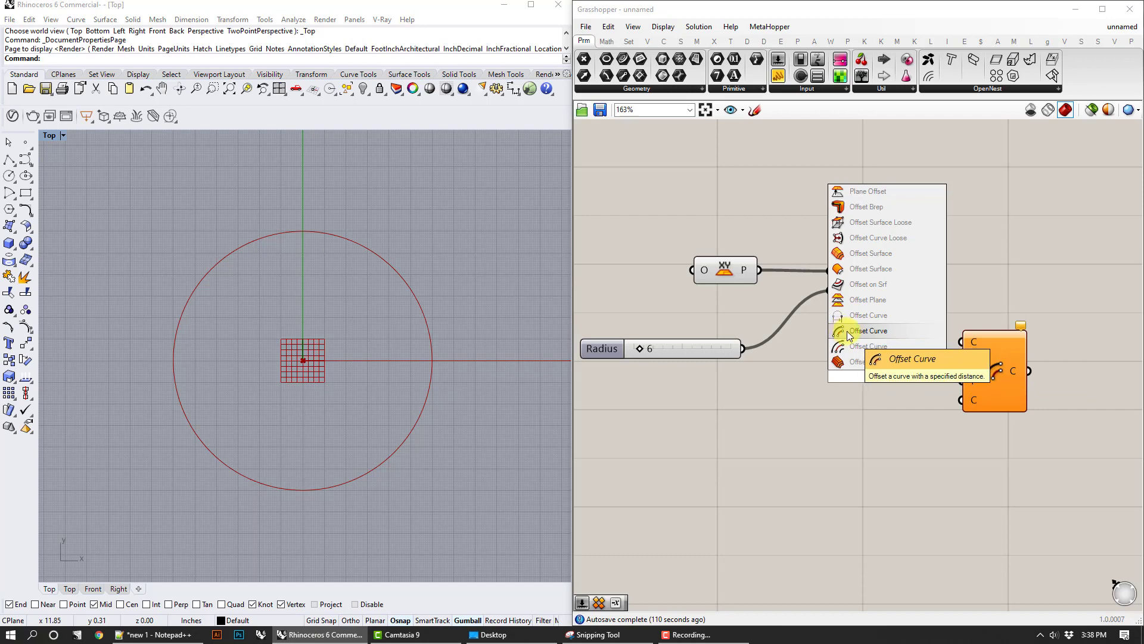
pyautogui.click(850, 333)
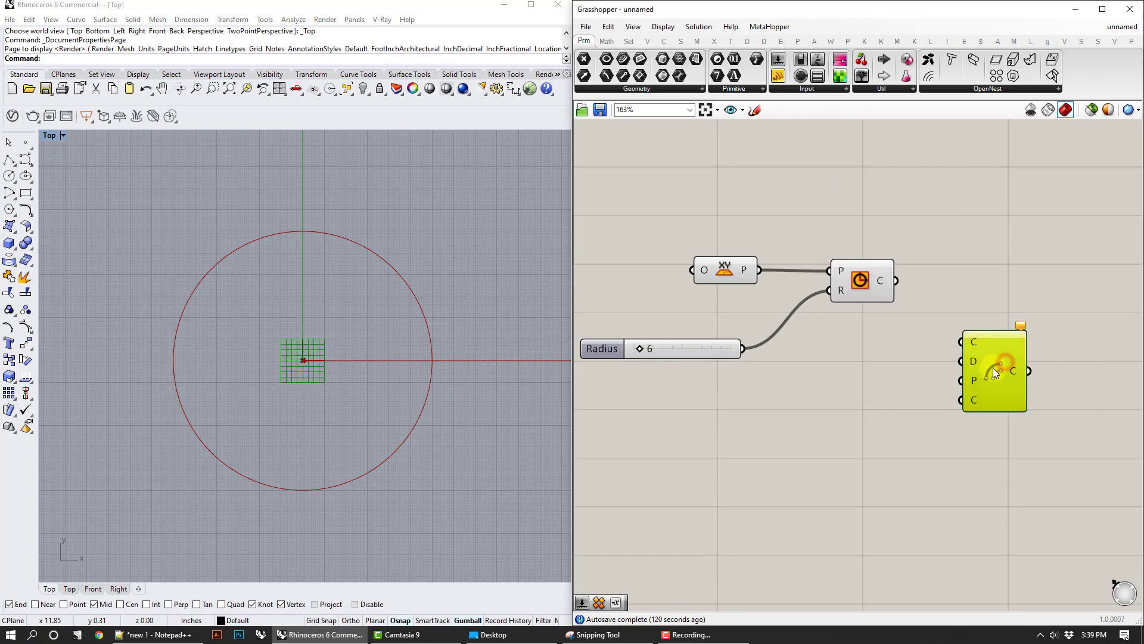
# Step: Connect the circle to the Offset Curve's curve input and highlight each component in turn to compare the two rings
pyautogui.moveTo(989, 370); pyautogui.dragTo(989, 358)
pyautogui.moveTo(929, 334); pyautogui.dragTo(884, 341, button='right')
pyautogui.moveTo(851, 290); pyautogui.dragTo(916, 337)
pyautogui.click(810, 231)
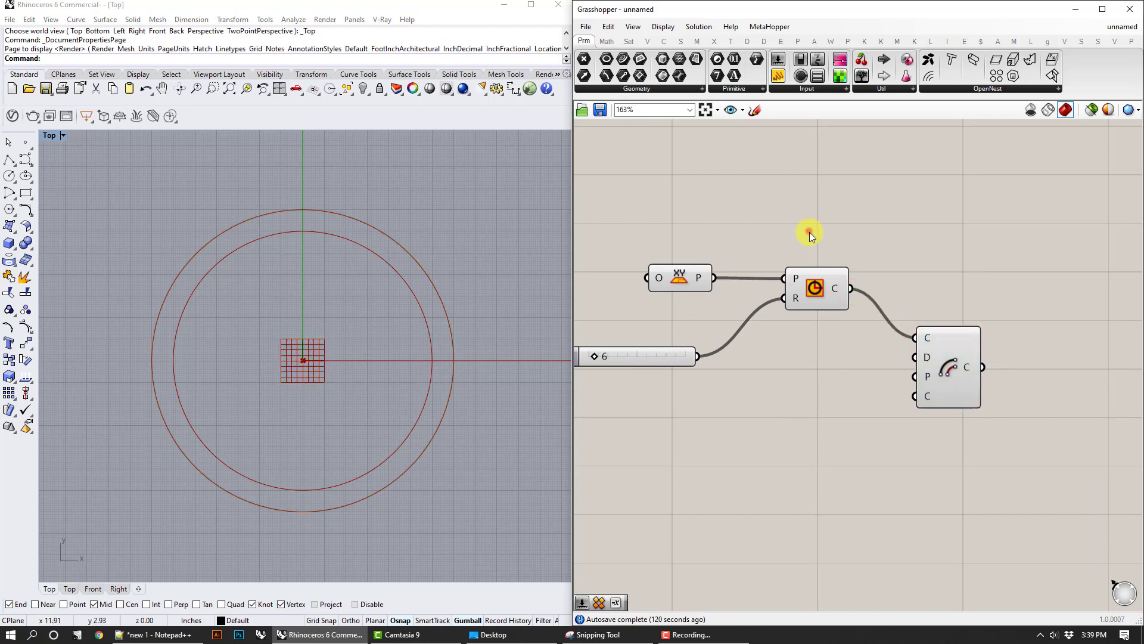
pyautogui.click(828, 278)
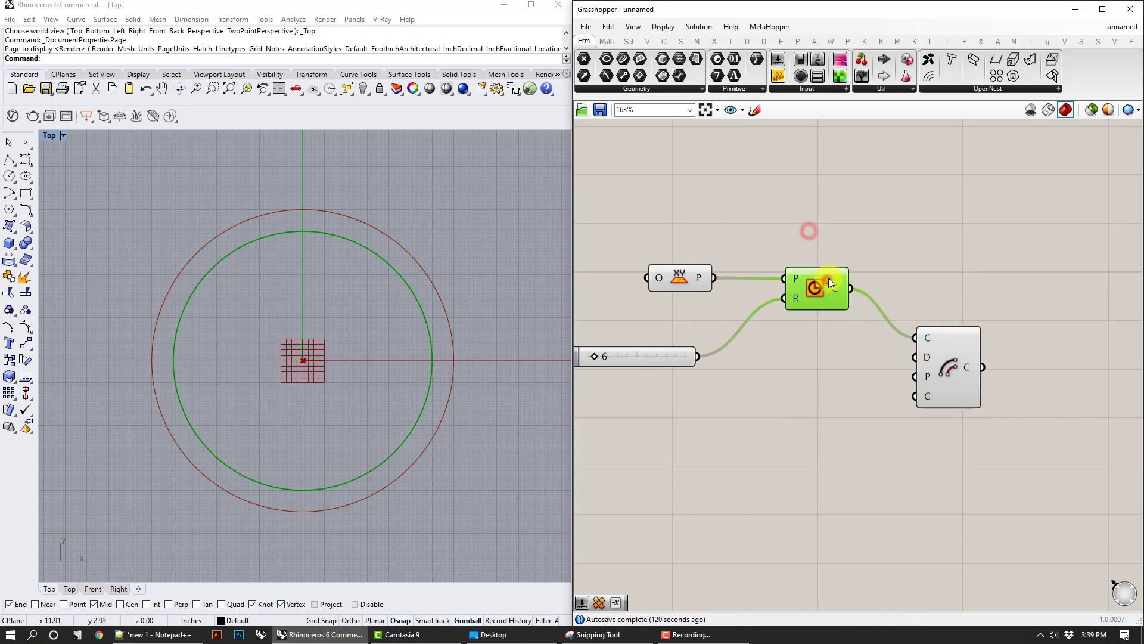
pyautogui.click(960, 355)
pyautogui.click(765, 431)
pyautogui.moveTo(764, 431); pyautogui.dragTo(839, 384, button='right')
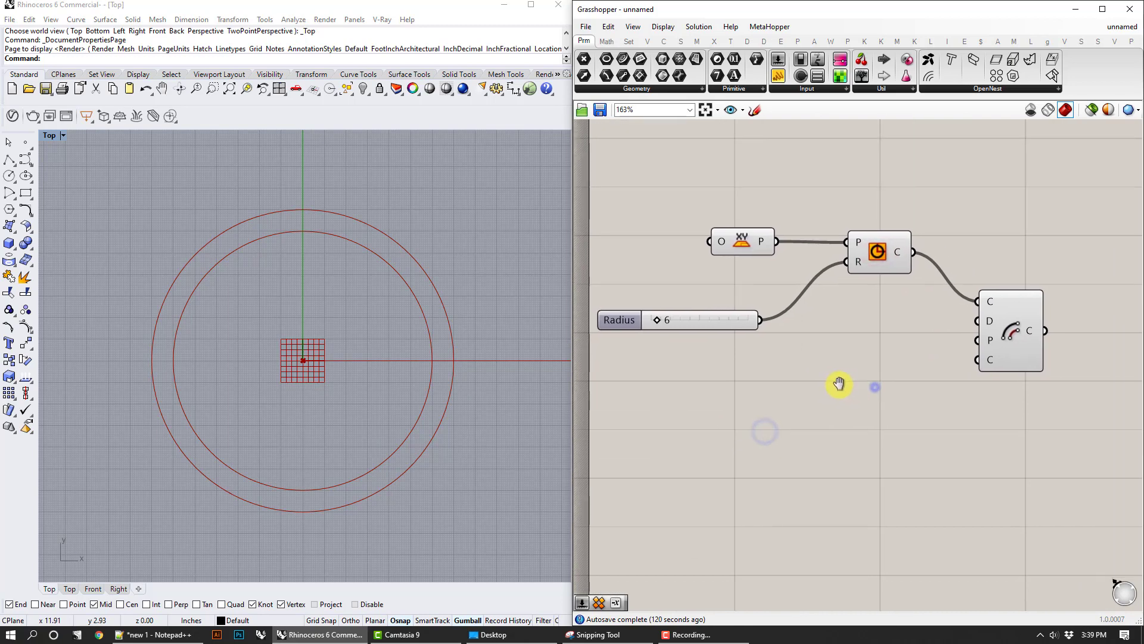
# Step: Add a number slider ranging from 0 to 10 below the Radius slider and set it to 4
pyautogui.click(705, 323)
pyautogui.click(750, 388)
pyautogui.doubleClick(750, 387)
pyautogui.write('0<10')
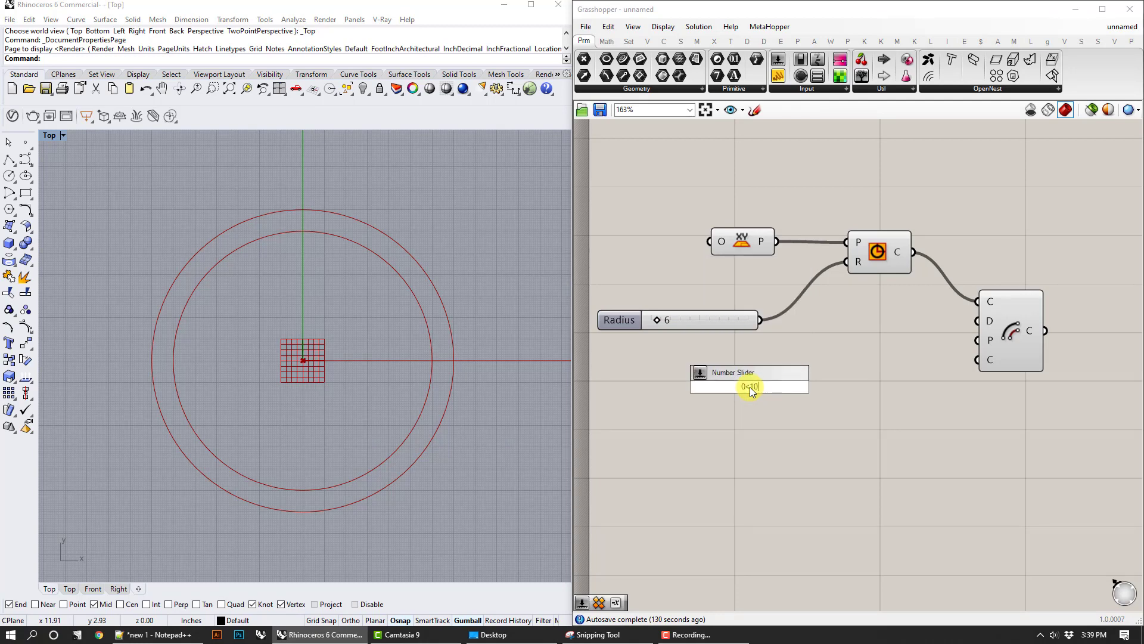
pyautogui.press('Return')
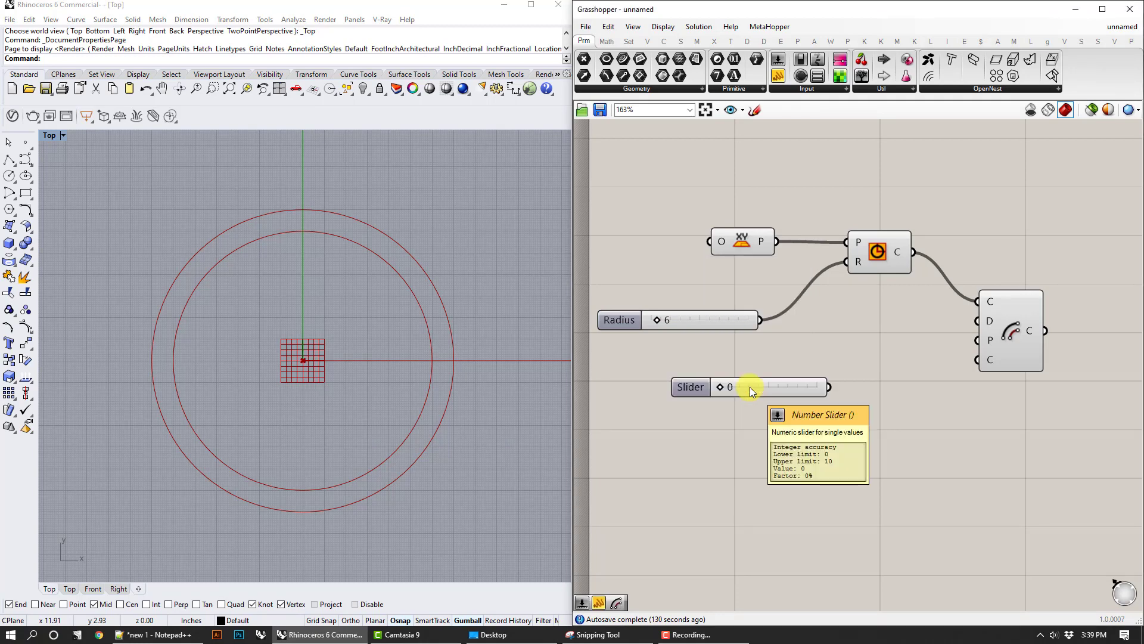
pyautogui.click(726, 386)
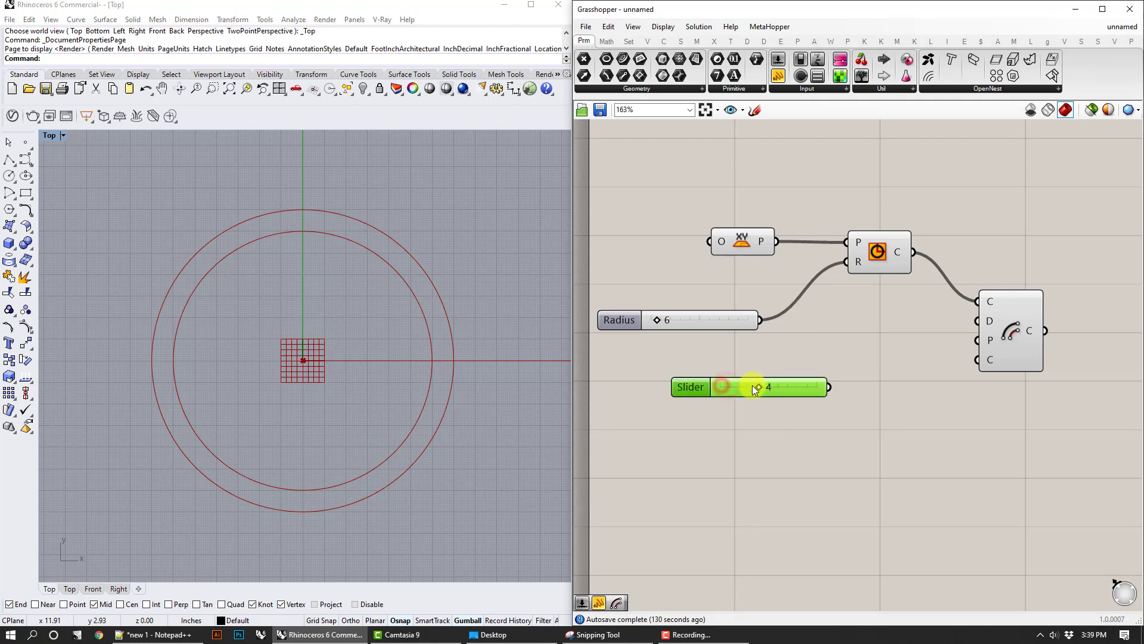
# Step: Set the new slider to floating-point numbers with 3 digits and connect it to the Offset Curve's distance input
pyautogui.rightClick(739, 386)
pyautogui.click(803, 436)
pyautogui.click(797, 403)
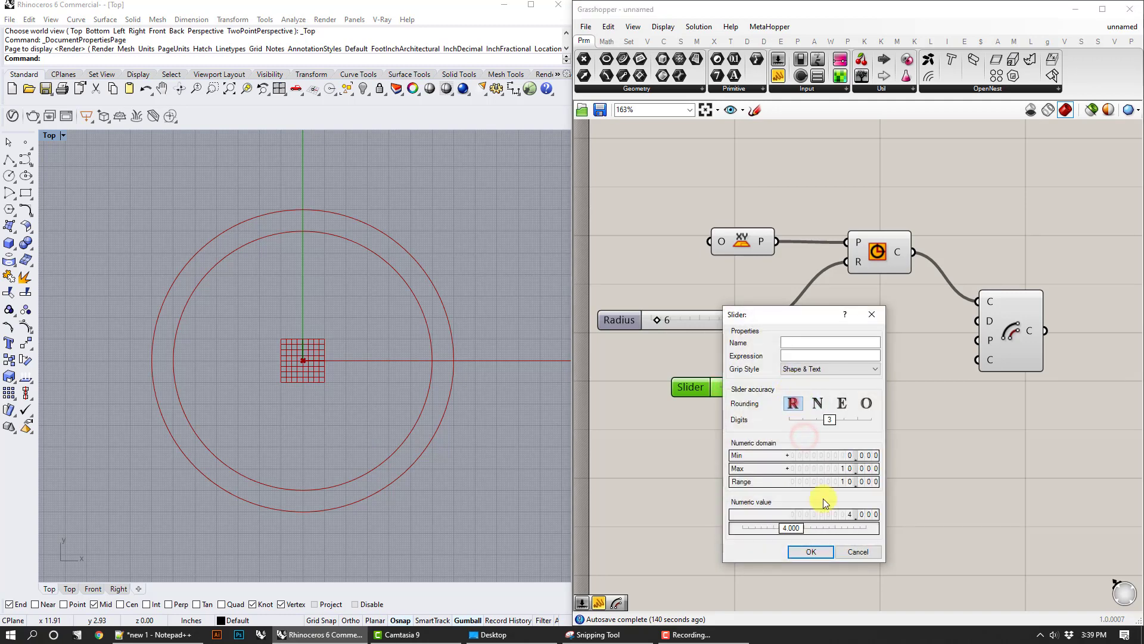
pyautogui.click(820, 549)
pyautogui.moveTo(788, 392); pyautogui.dragTo(761, 390)
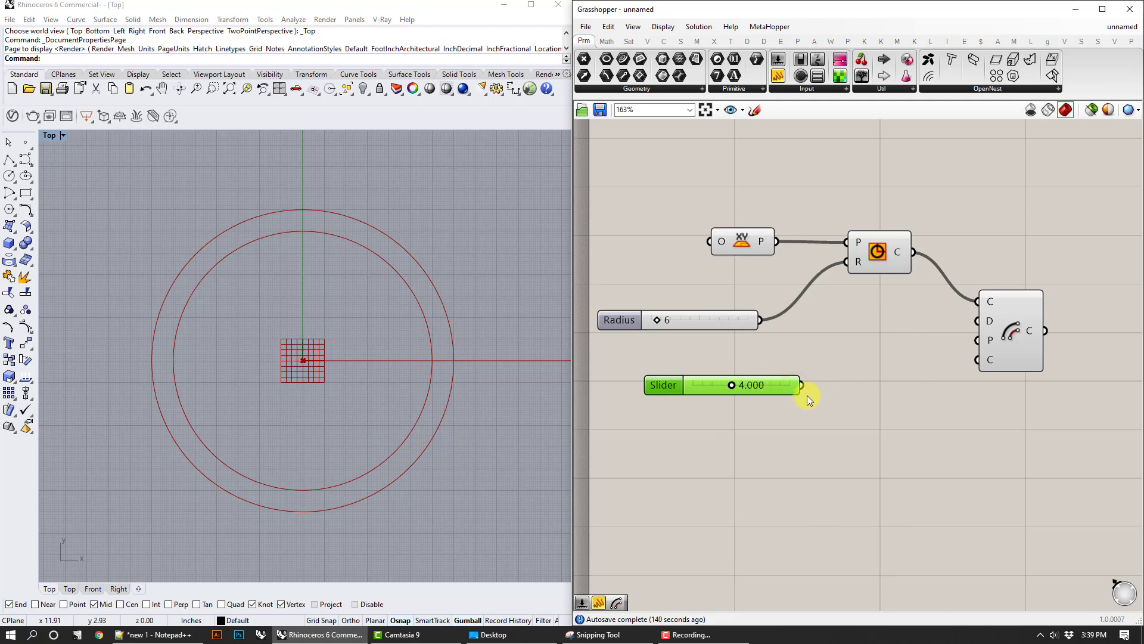
pyautogui.moveTo(878, 358); pyautogui.dragTo(971, 325)
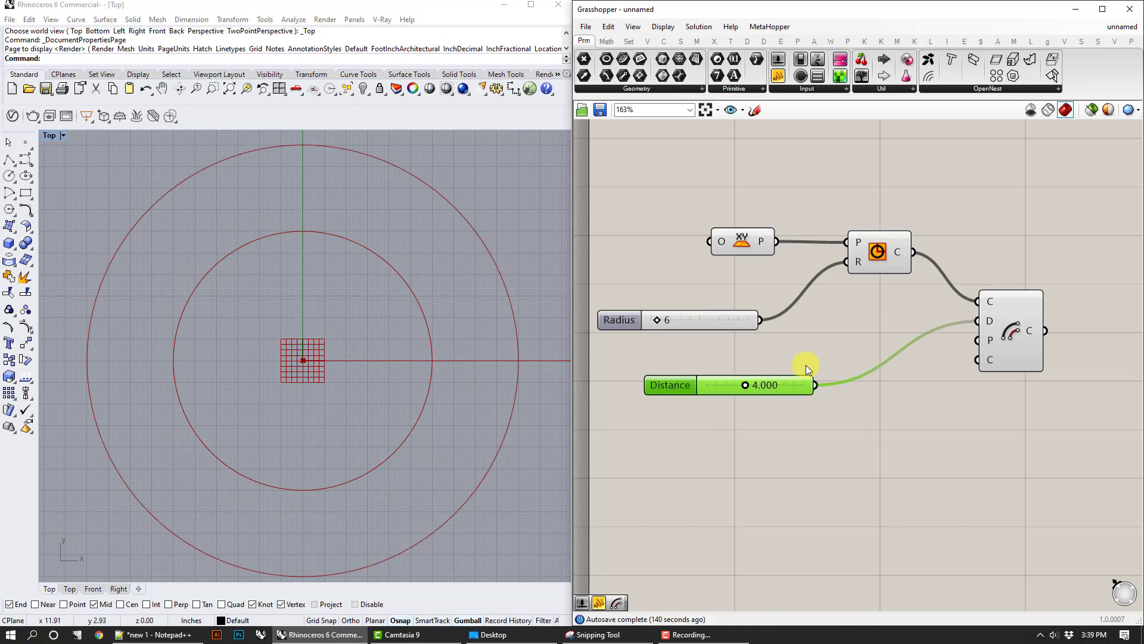
# Step: Set the Distance slider to 1.912 and the Radius slider to 5, and highlight the Circle and Offset Curve components for checking
pyautogui.moveTo(750, 385); pyautogui.dragTo(722, 382)
pyautogui.moveTo(660, 322)
pyautogui.mouseDown()
pyautogui.moveTo(677, 322)
pyautogui.moveTo(655, 323)
pyautogui.mouseUp()
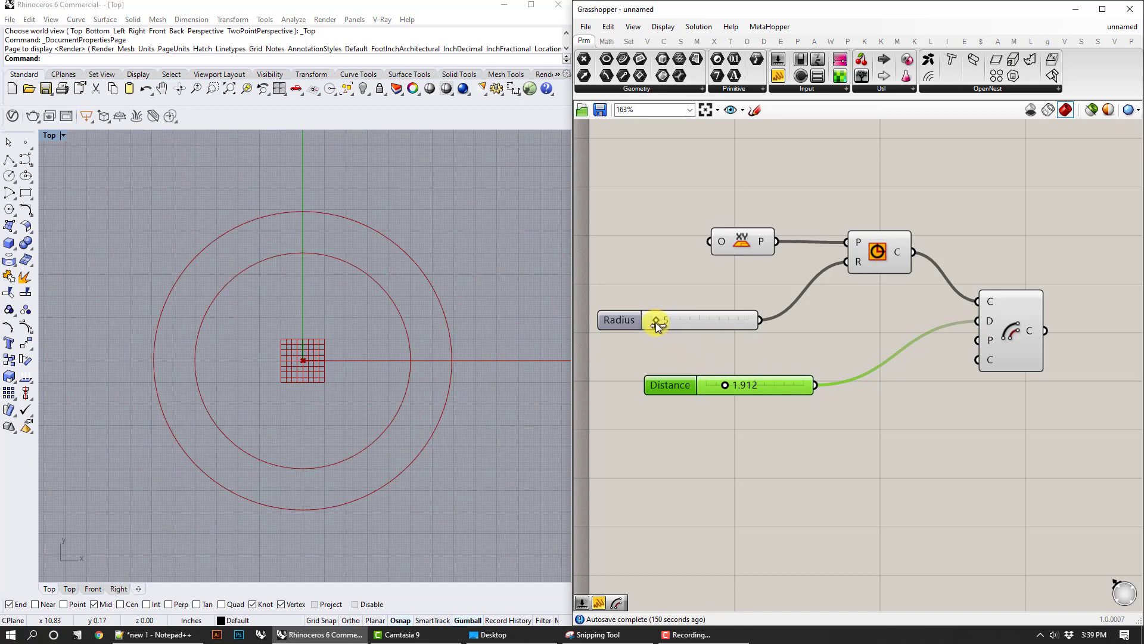
pyautogui.click(849, 269)
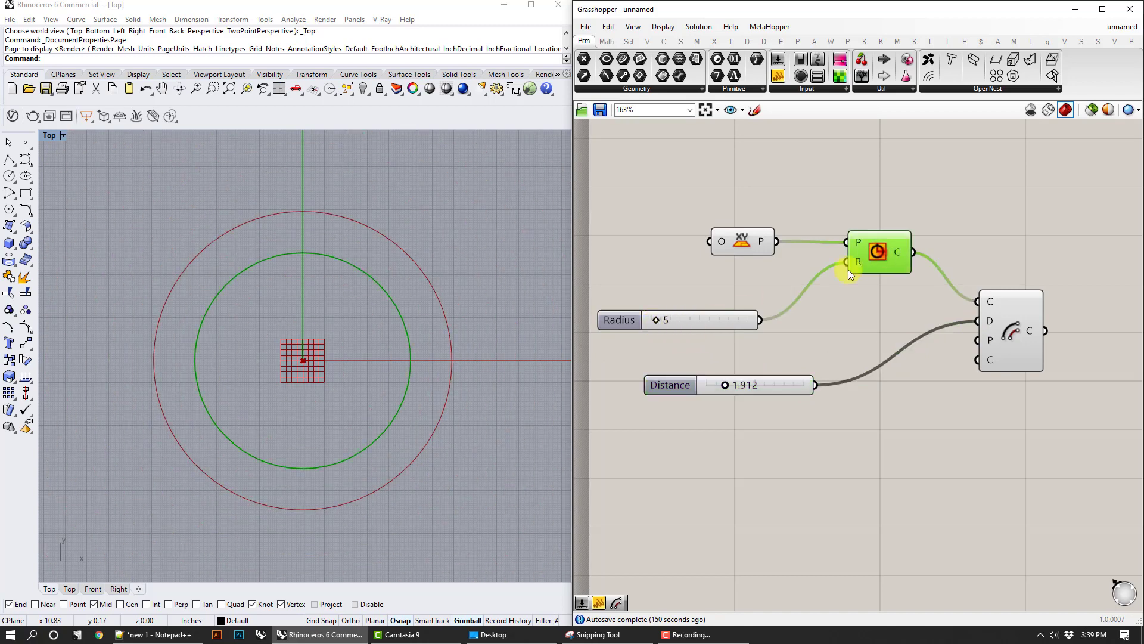
pyautogui.click(1008, 322)
pyautogui.click(881, 413)
# Step: Add a Divide Curve component and place it above and beyond the Offset Curve component
pyautogui.moveTo(1014, 378); pyautogui.dragTo(926, 380, button='right')
pyautogui.doubleClick(986, 337)
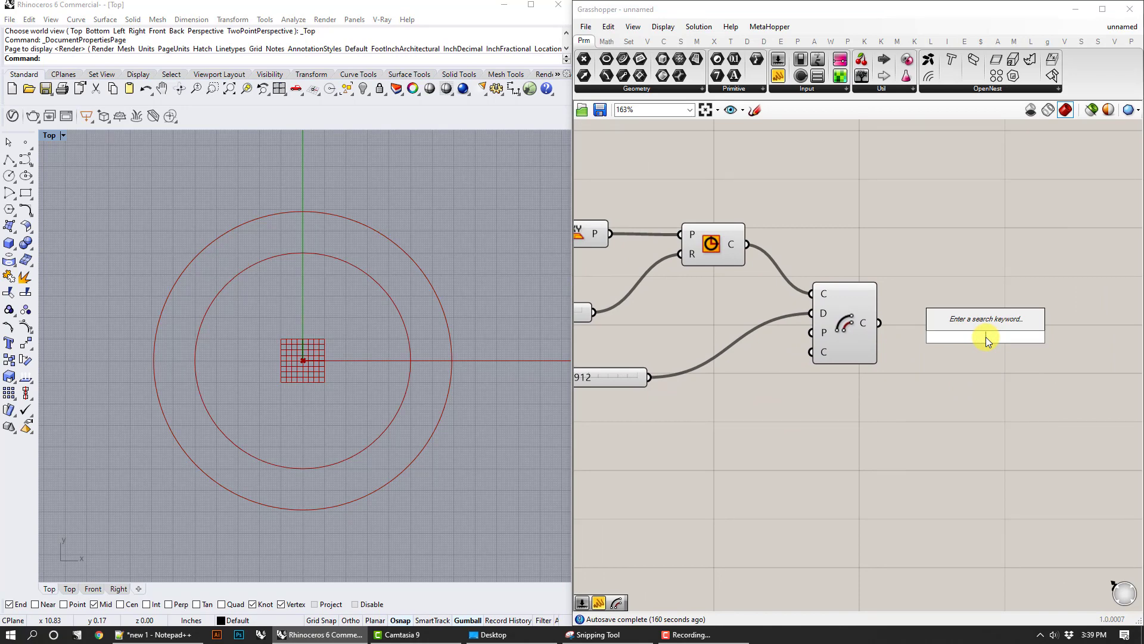
pyautogui.write('divi')
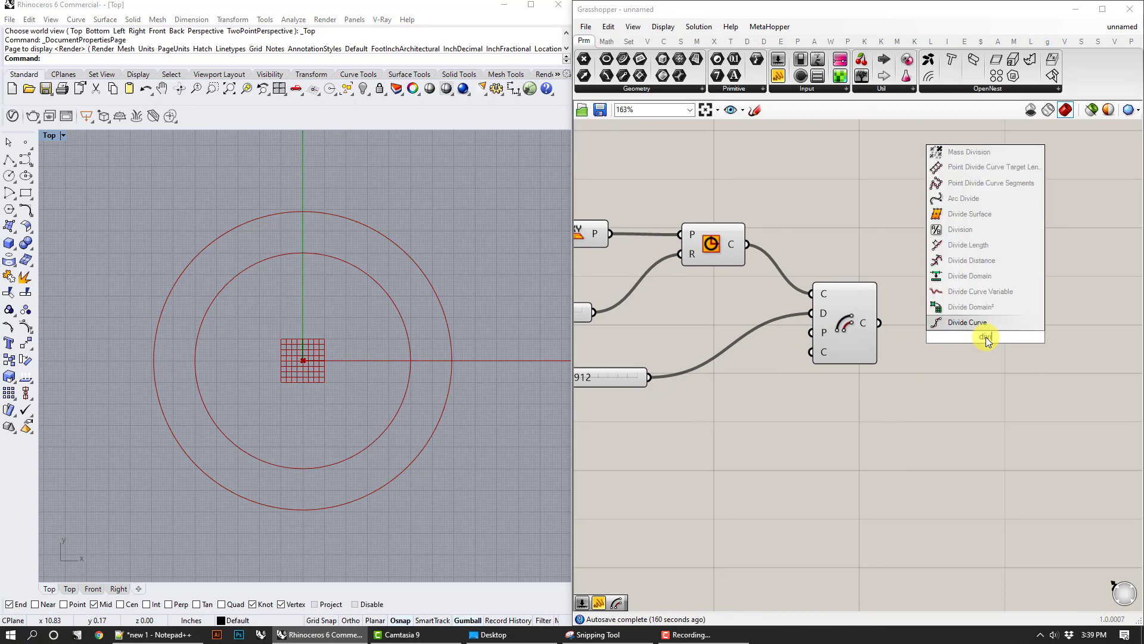
pyautogui.press('Return')
pyautogui.moveTo(987, 334); pyautogui.dragTo(981, 256)
pyautogui.click(996, 351)
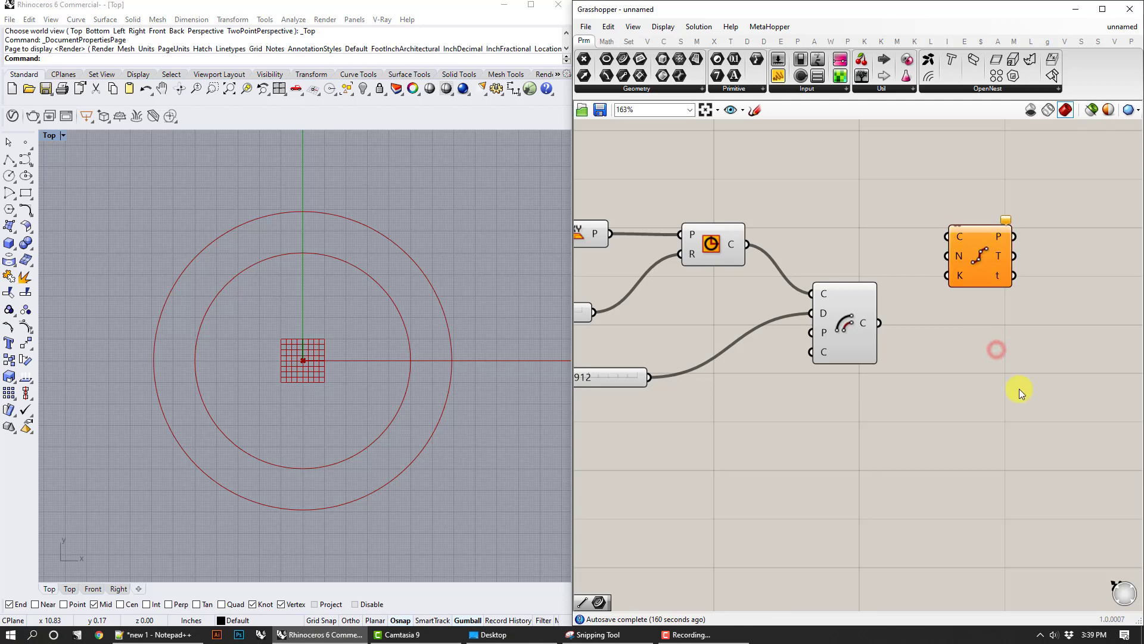
# Step: Connect the offset curve to a Divide Curve component and duplicate Divide Curve so there are two, one above the other
pyautogui.moveTo(877, 321); pyautogui.dragTo(972, 388)
pyautogui.click(981, 264)
pyautogui.hotkey('ctrl', 'c')
pyautogui.hotkey('ctrl', 'v')
pyautogui.click(970, 320)
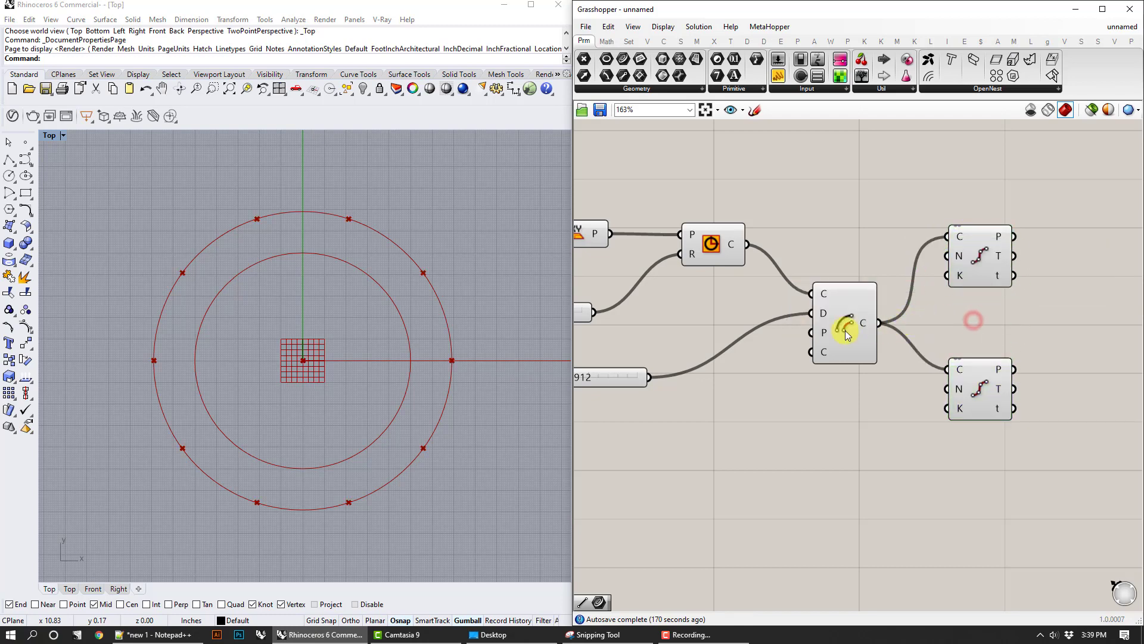
# Step: Connect the base circle to the upper Divide Curve in place of the offset curve and shift the lower Divide Curve up slightly
pyautogui.moveTo(747, 244); pyautogui.dragTo(949, 236)
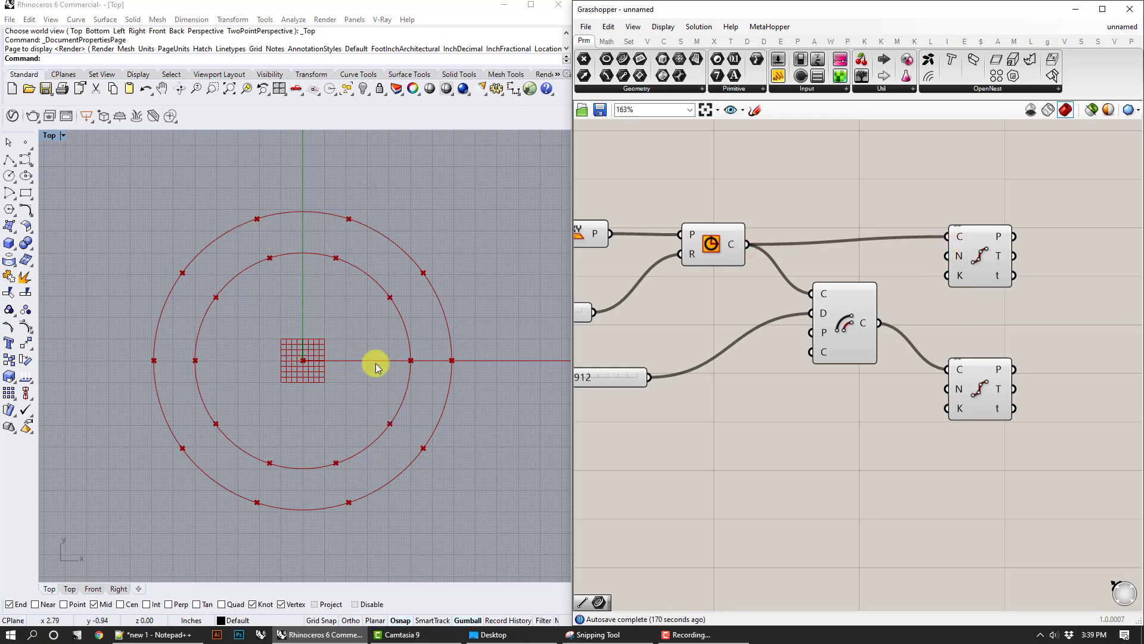
pyautogui.click(495, 466)
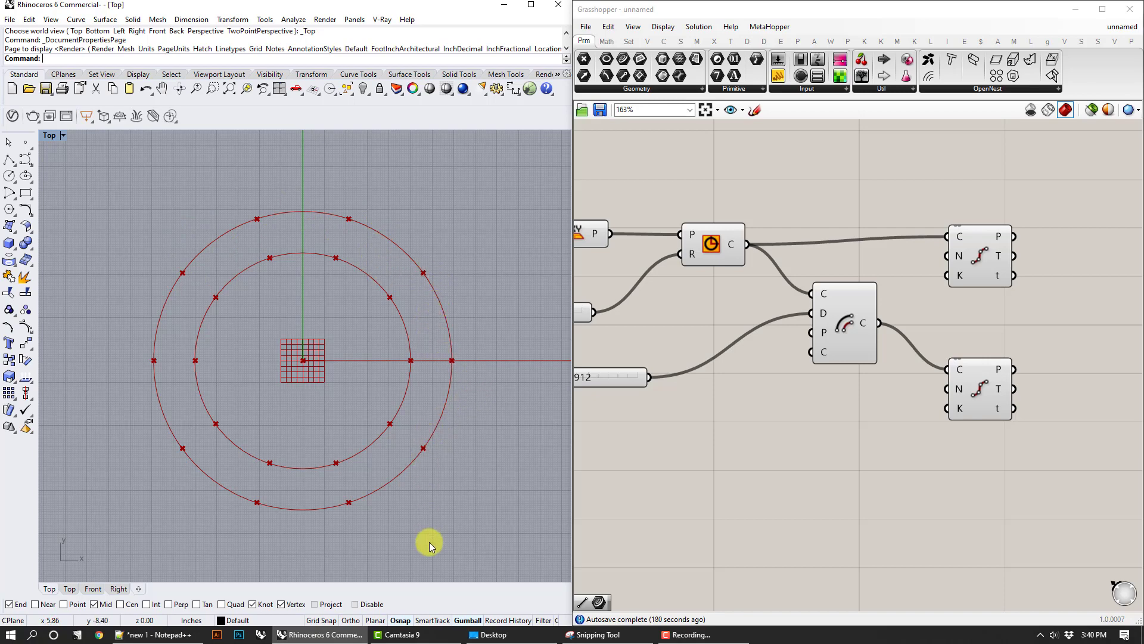
pyautogui.moveTo(979, 386); pyautogui.dragTo(979, 369)
pyautogui.click(764, 465)
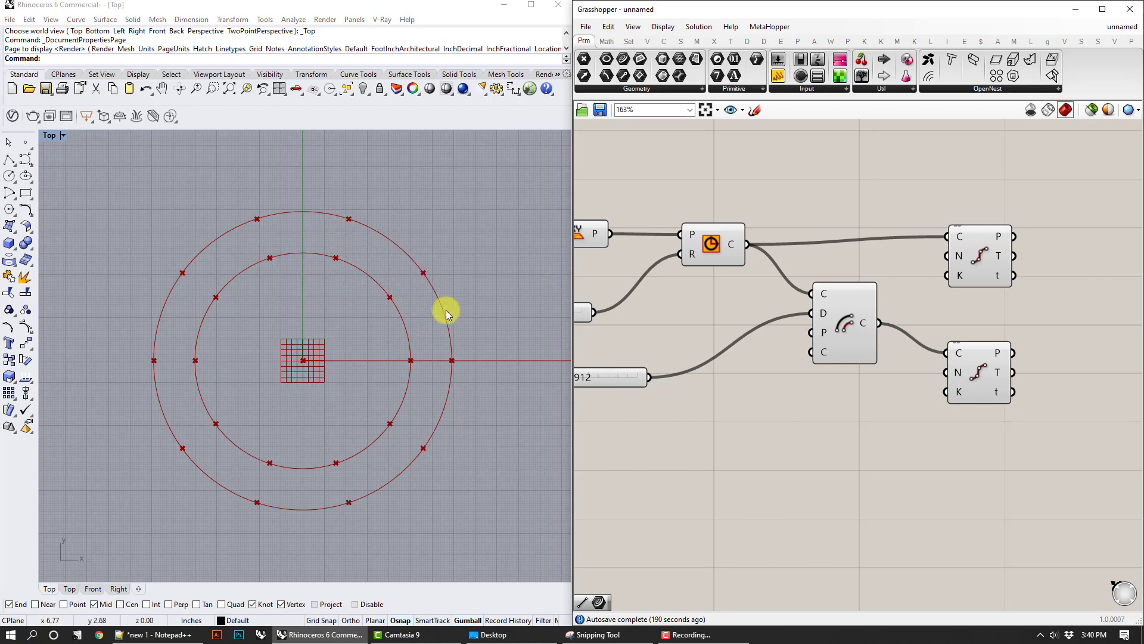
# Step: Add a Nurbs Curve component and place it well beyond the two Divide Curve components
pyautogui.moveTo(984, 327); pyautogui.dragTo(858, 321, button='right')
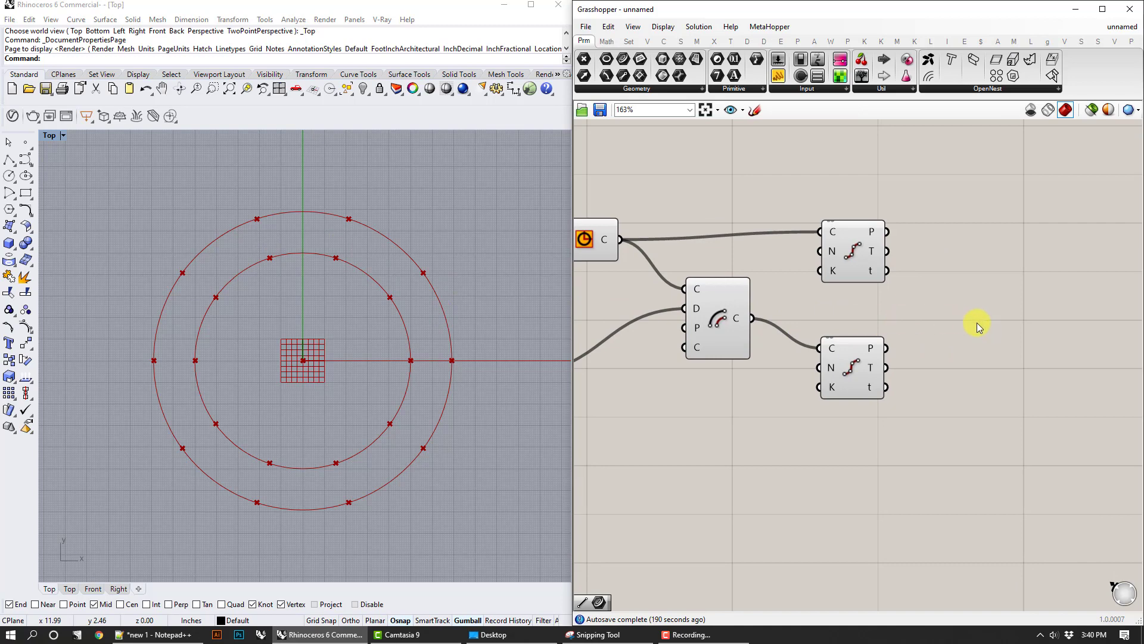
pyautogui.moveTo(981, 325); pyautogui.dragTo(910, 312, button='right')
pyautogui.moveTo(468, 303); pyautogui.dragTo(565, 286, button='right')
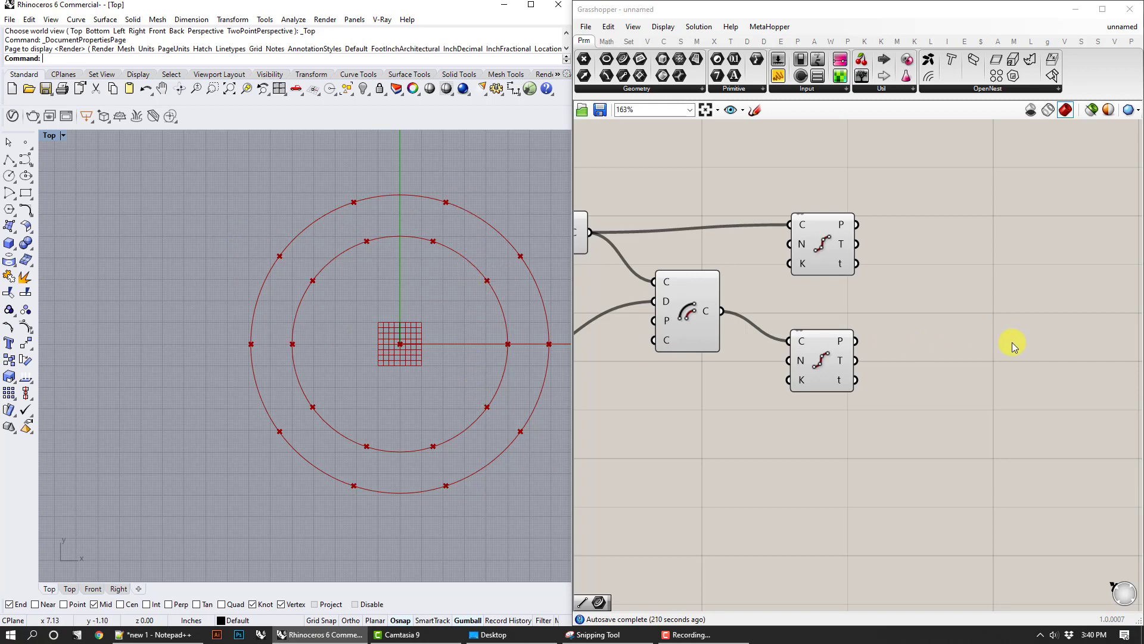
pyautogui.moveTo(1012, 342); pyautogui.dragTo(926, 327, button='right')
pyautogui.doubleClick(944, 313)
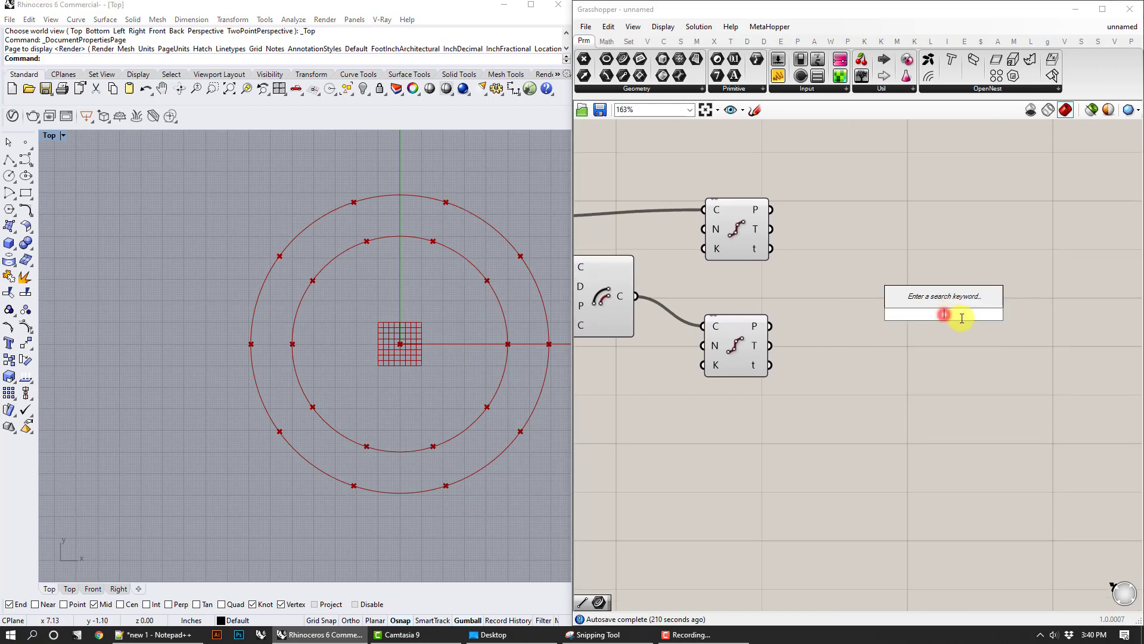
pyautogui.write('nur')
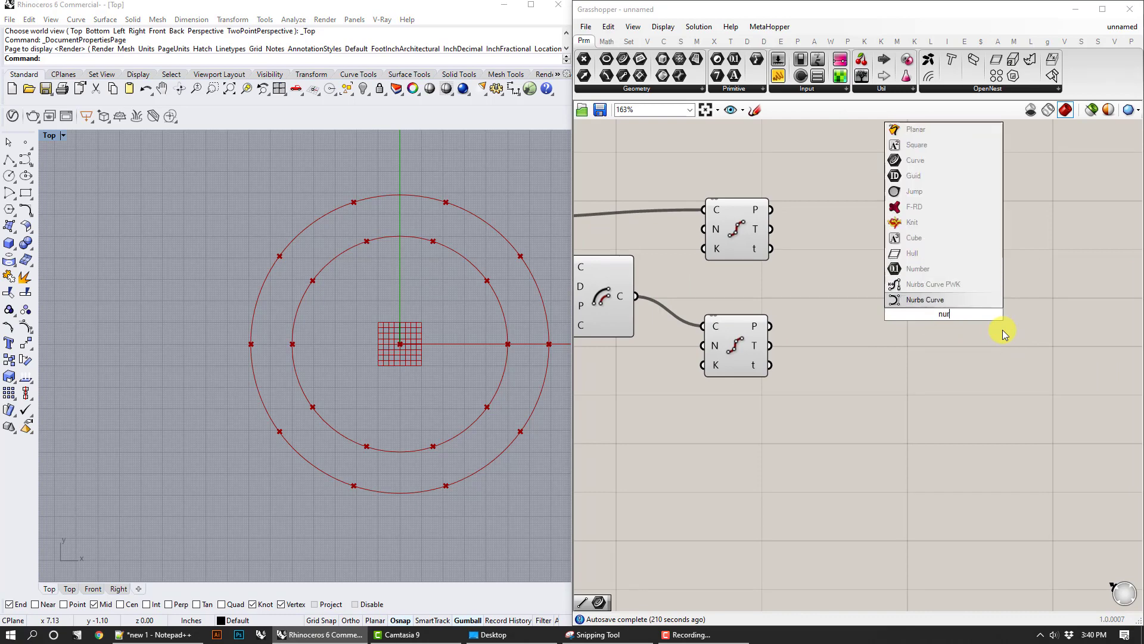
pyautogui.press('Return')
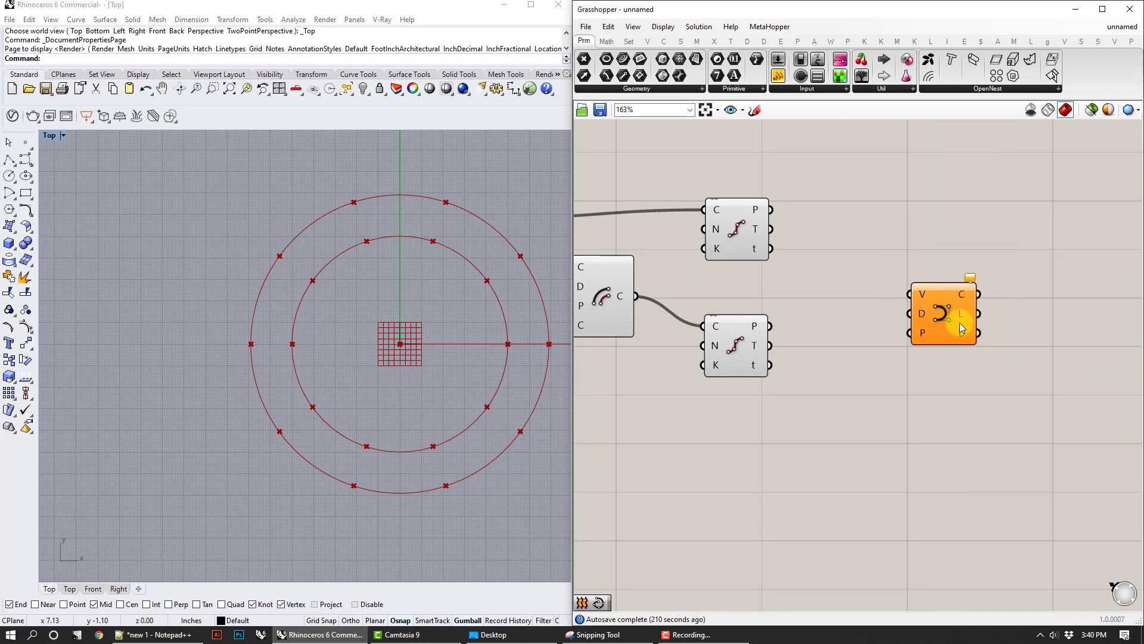
pyautogui.moveTo(933, 317); pyautogui.dragTo(1064, 267)
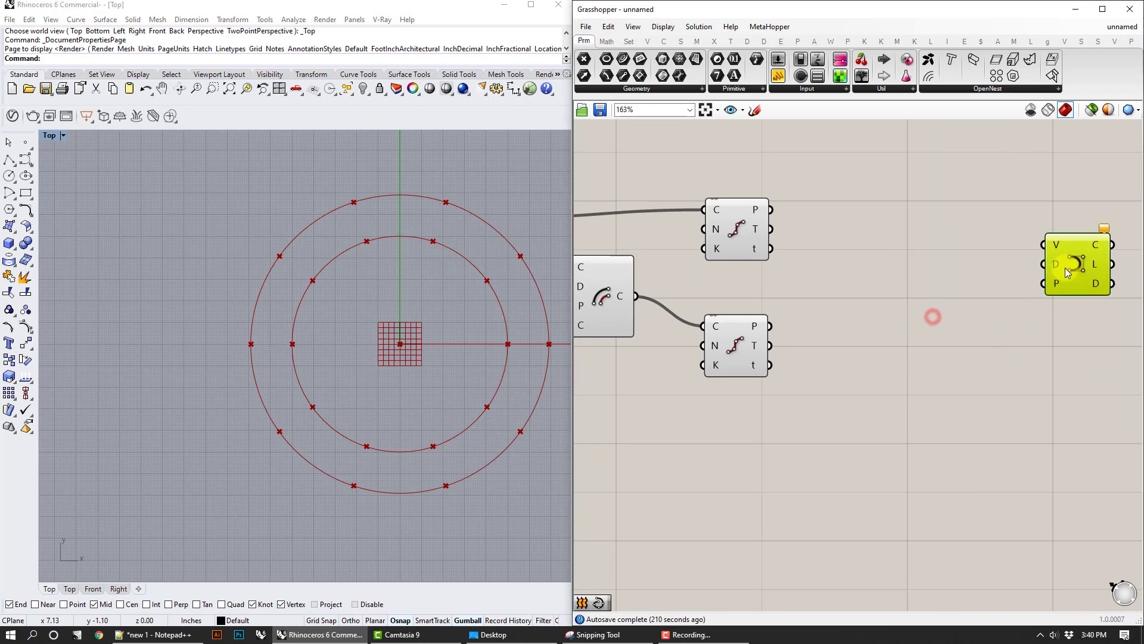
pyautogui.click(940, 288)
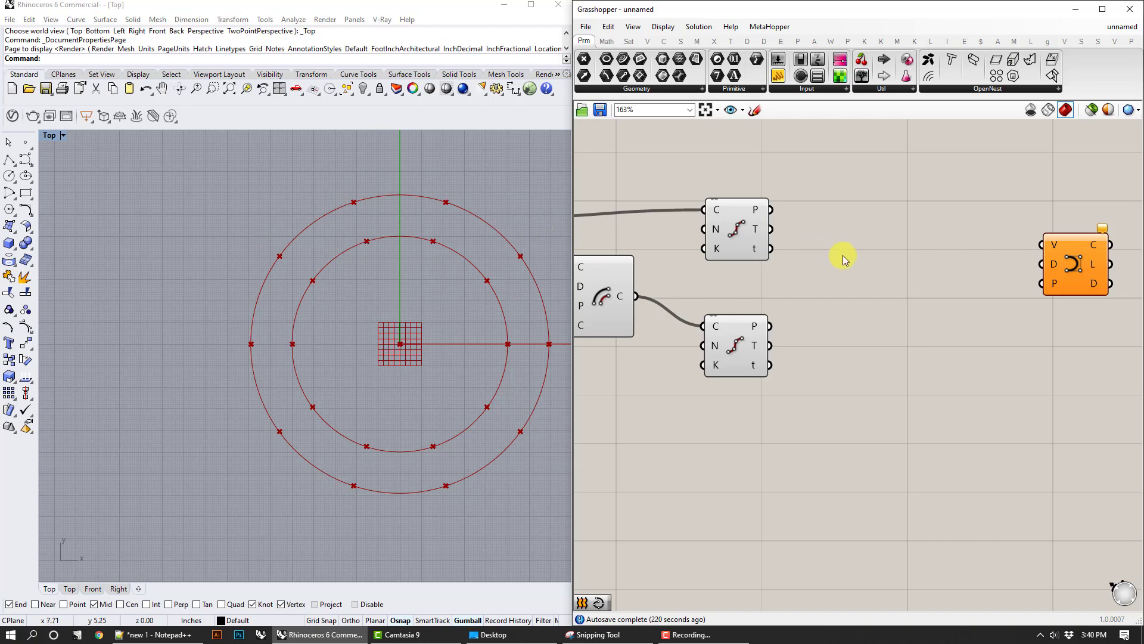
# Step: Add a Dispatch component and feed the upper Divide Curve's points into its list input
pyautogui.doubleClick(867, 252)
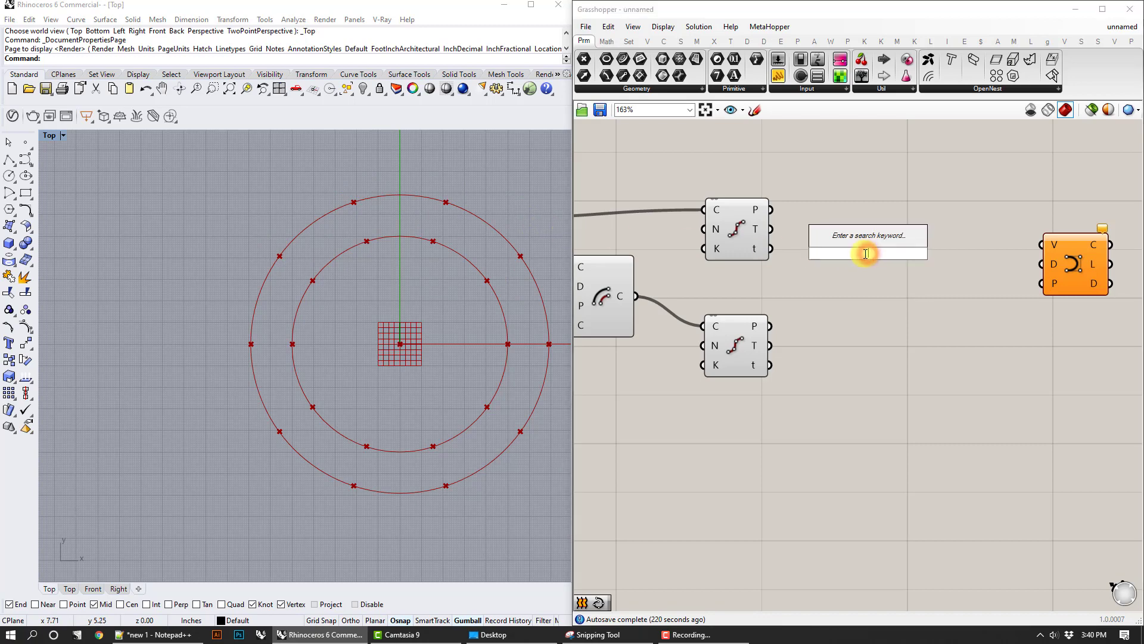
pyautogui.write('Dis')
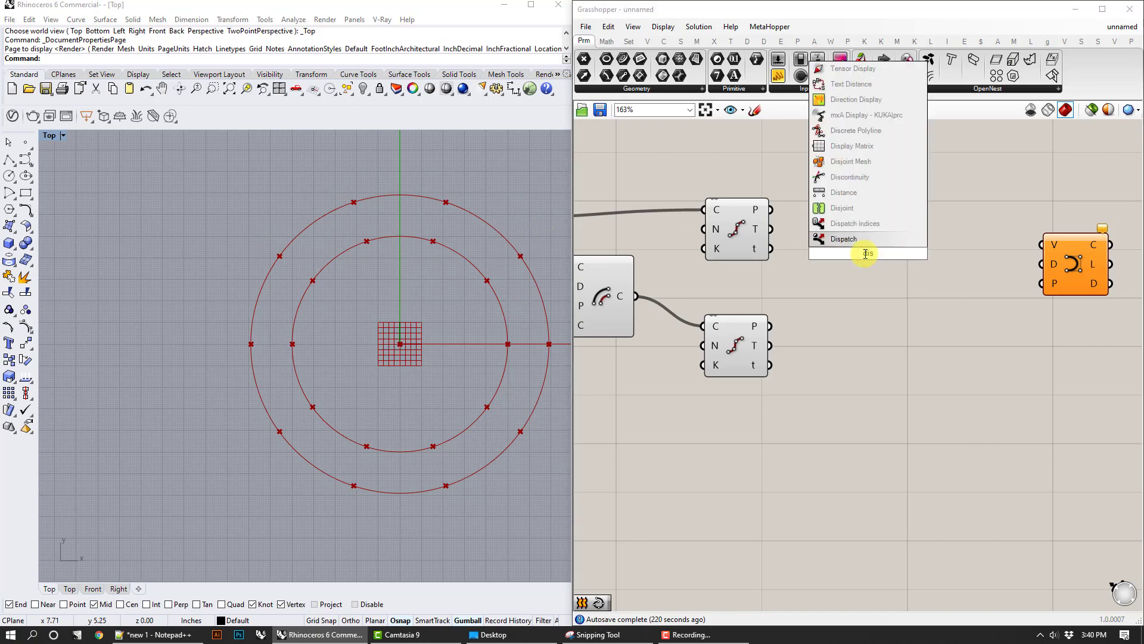
pyautogui.click(827, 240)
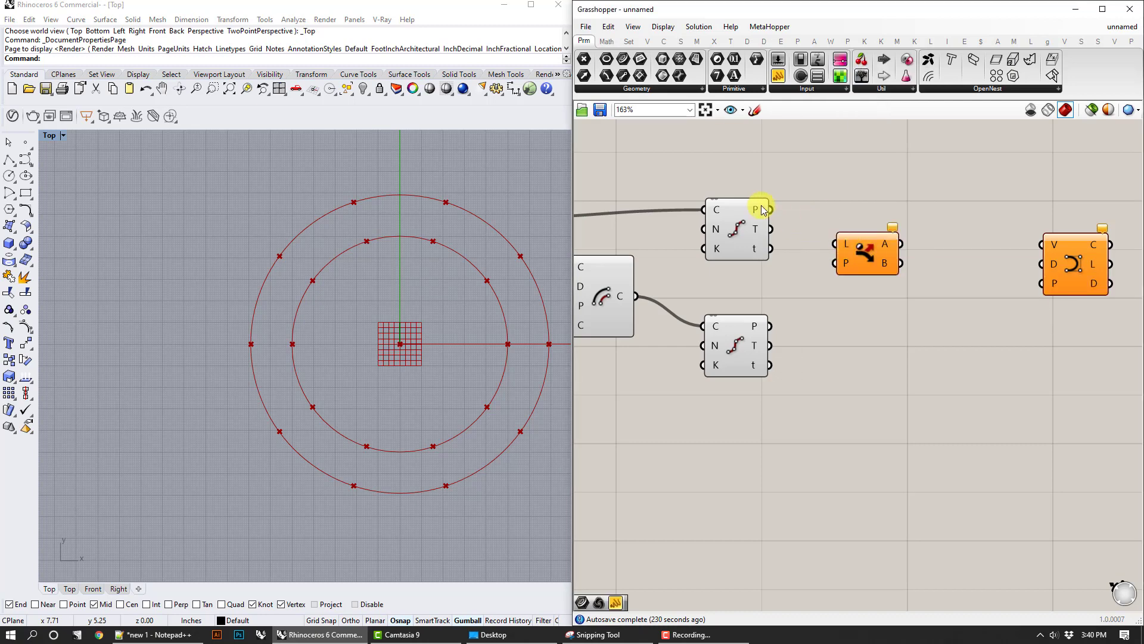
pyautogui.moveTo(768, 209); pyautogui.dragTo(836, 244)
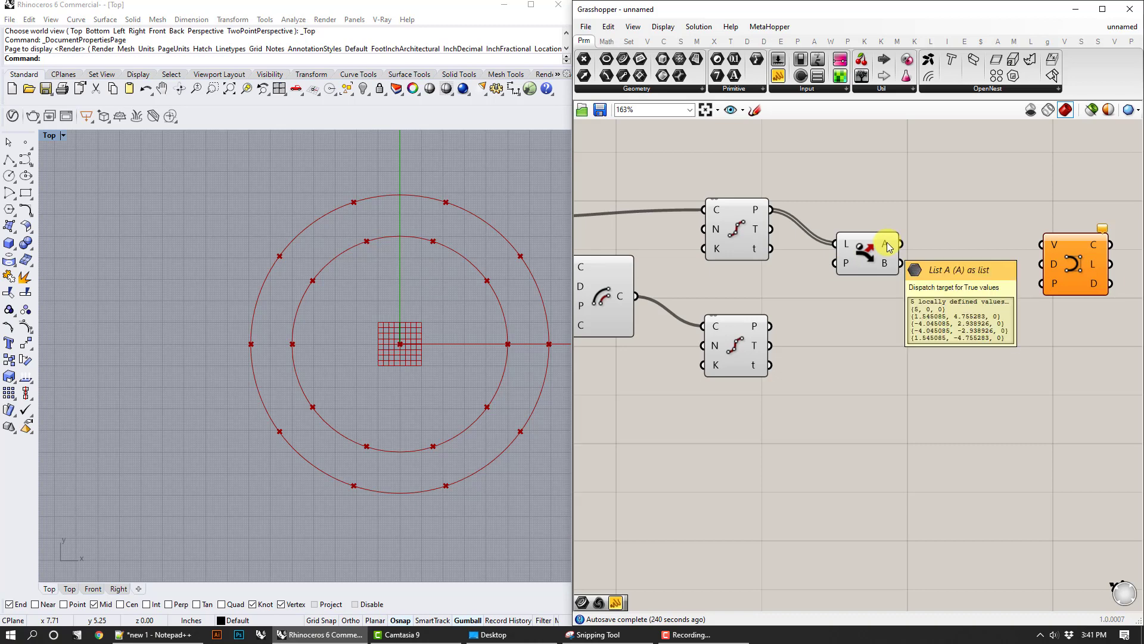
pyautogui.moveTo(866, 255); pyautogui.dragTo(863, 251)
pyautogui.click(928, 240)
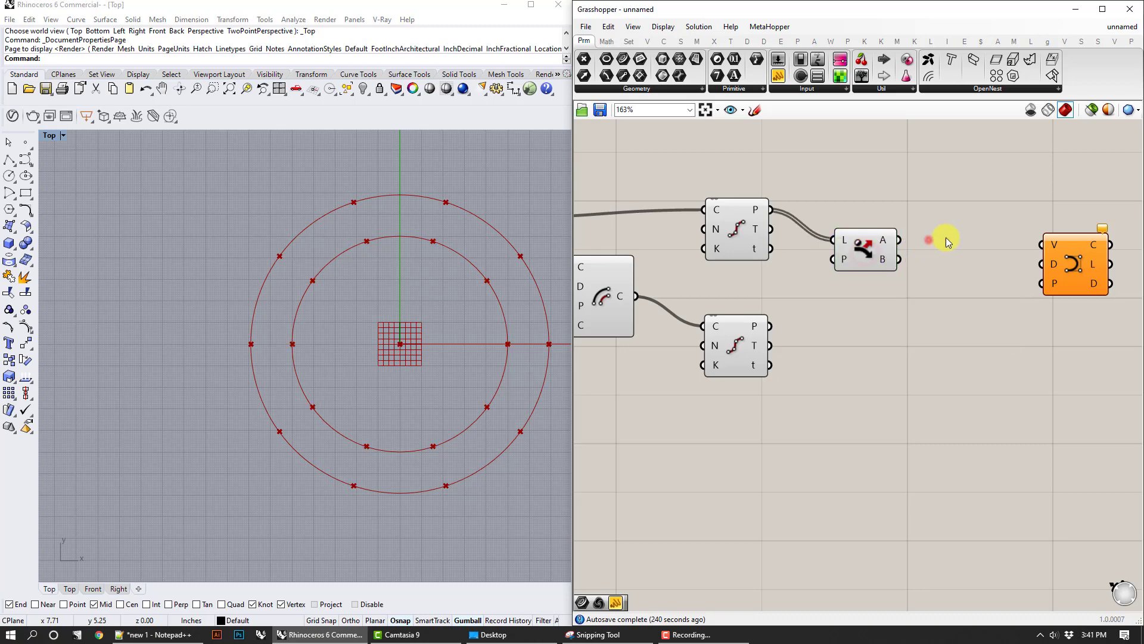
# Step: Add a Point parameter beyond Dispatch and connect Dispatch output A to it
pyautogui.moveTo(946, 237); pyautogui.dragTo(908, 234, button='right')
pyautogui.doubleClick(907, 235)
pyautogui.write('po')
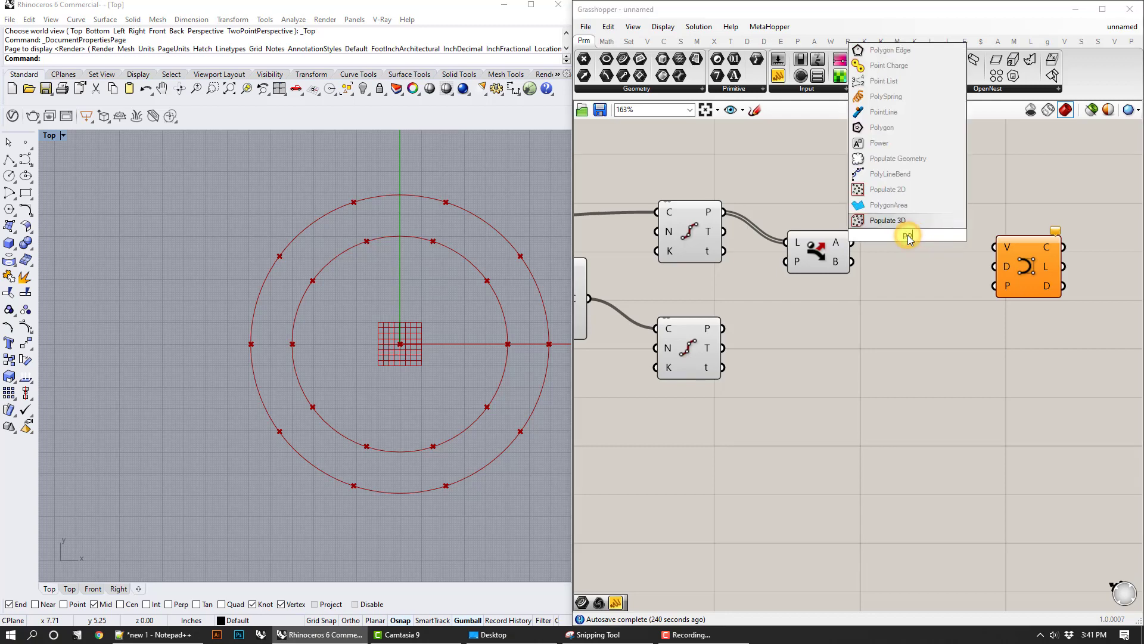
pyautogui.write('int')
pyautogui.click(899, 216)
pyautogui.moveTo(853, 242); pyautogui.dragTo(883, 236)
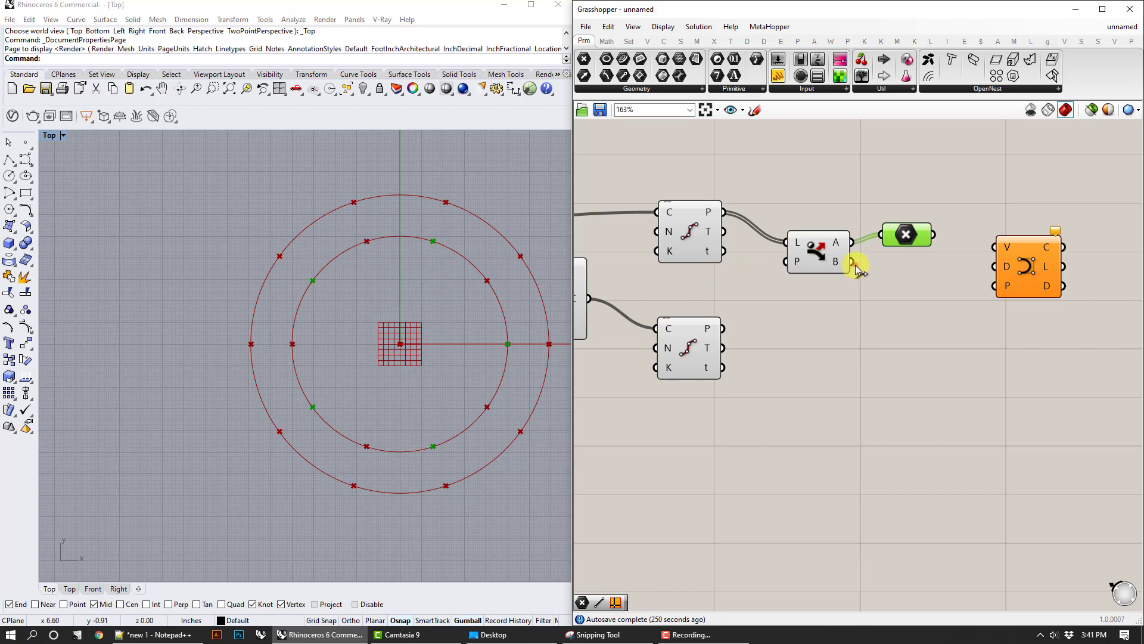
# Step: Try Dispatch output B in the Point parameter for comparison, and restore the connection from output A
pyautogui.moveTo(855, 264); pyautogui.dragTo(909, 247)
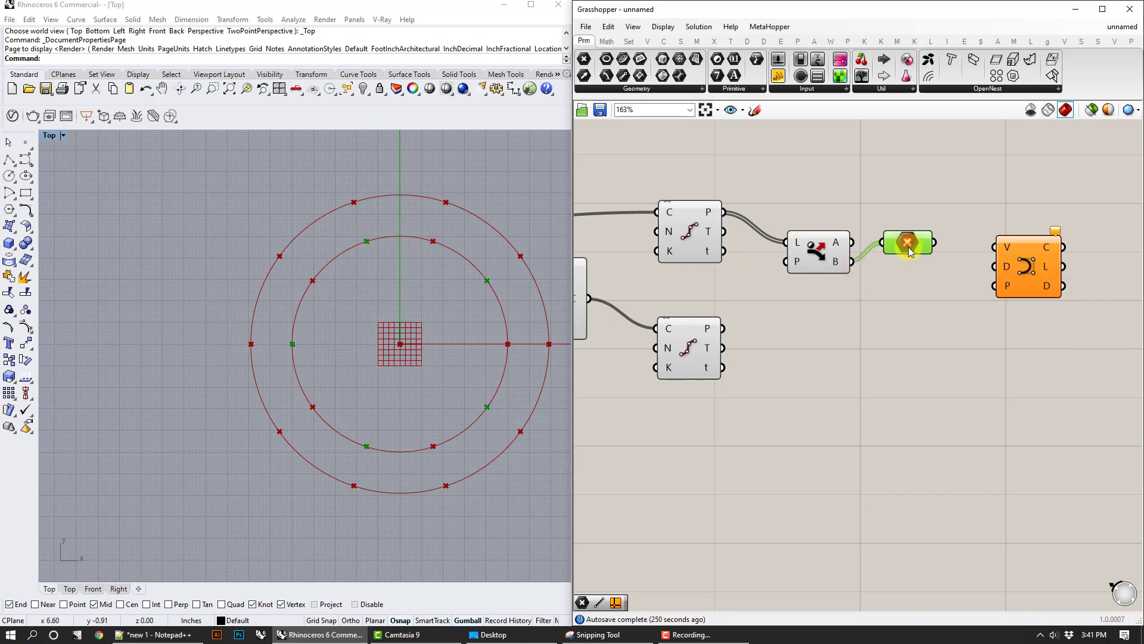
pyautogui.click(817, 254)
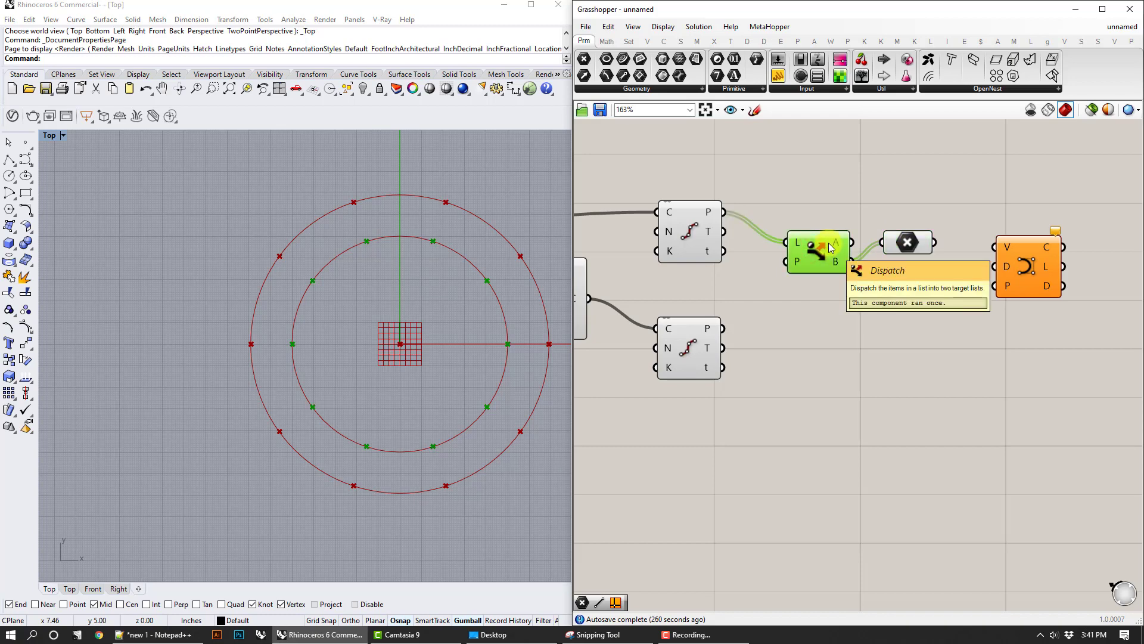
pyautogui.moveTo(828, 242); pyautogui.dragTo(887, 243)
pyautogui.moveTo(907, 242); pyautogui.dragTo(883, 245)
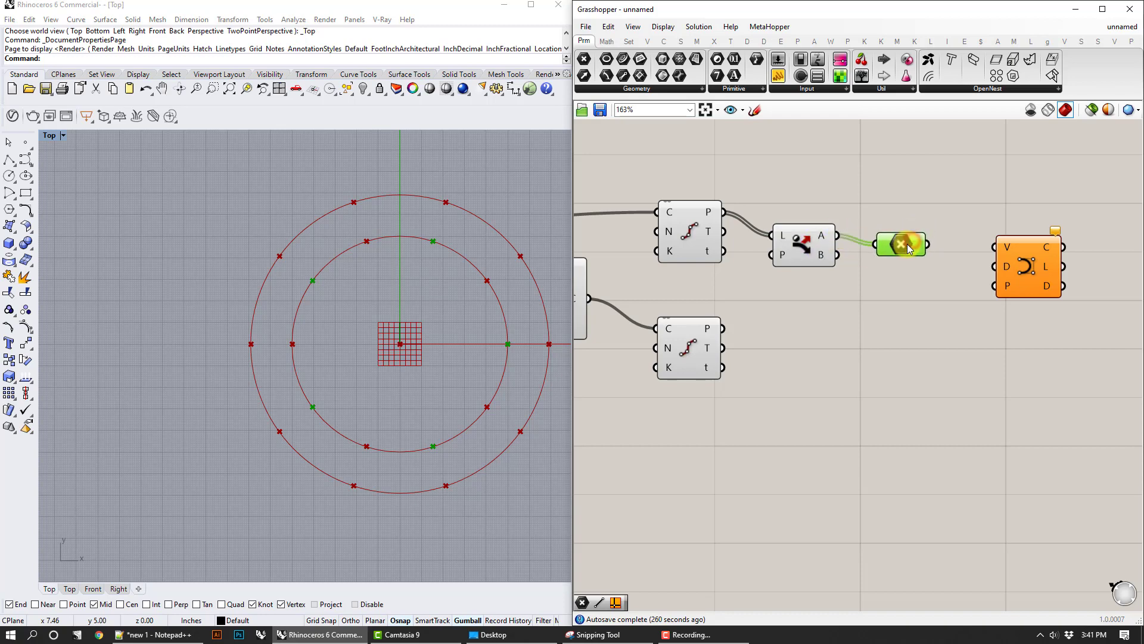
# Step: Duplicate Dispatch and its Point parameter below, feeding the copy from the lower Divide Curve's points and its Point parameter from output B
pyautogui.click(907, 289)
pyautogui.moveTo(926, 289); pyautogui.dragTo(810, 206)
pyautogui.hotkey('ctrl', 'c')
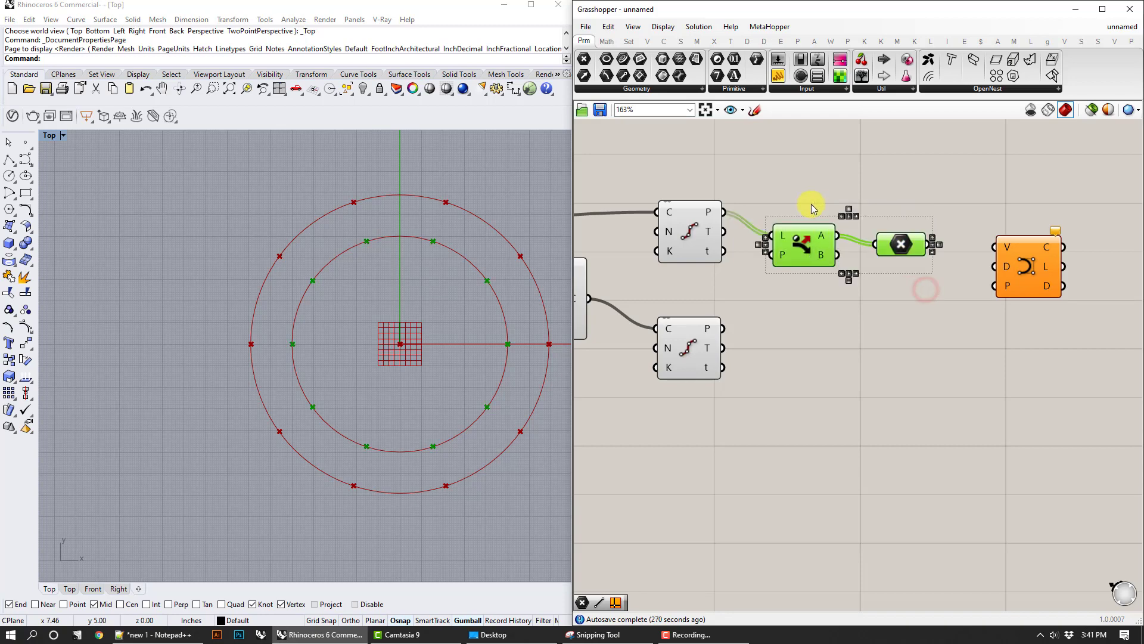
pyautogui.hotkey('ctrl', 'v')
pyautogui.keyDown('alt'); pyautogui.moveTo(832, 247); pyautogui.dragTo(827, 332); pyautogui.keyUp('alt')
pyautogui.click(792, 290)
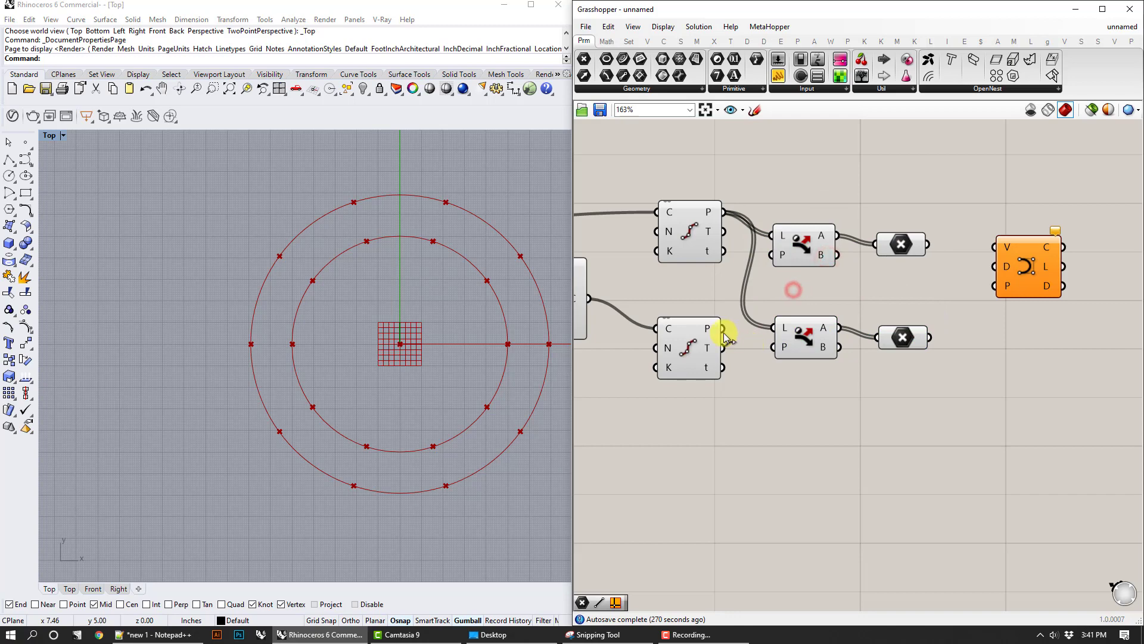
pyautogui.moveTo(723, 329); pyautogui.dragTo(876, 337)
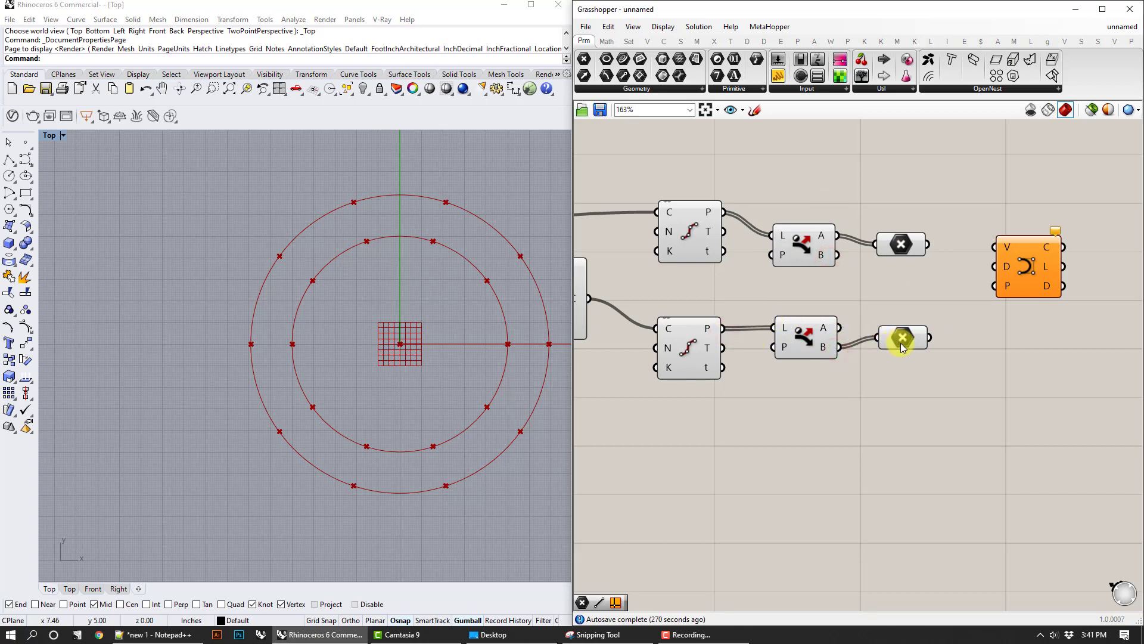
# Step: Highlight each Point parameter for checking, and move the Nurbs Curve component farther away from them
pyautogui.click(902, 337)
pyautogui.click(901, 244)
pyautogui.click(957, 288)
pyautogui.moveTo(958, 289); pyautogui.dragTo(750, 290, button='right')
pyautogui.moveTo(836, 245); pyautogui.dragTo(915, 245)
pyautogui.click(804, 253)
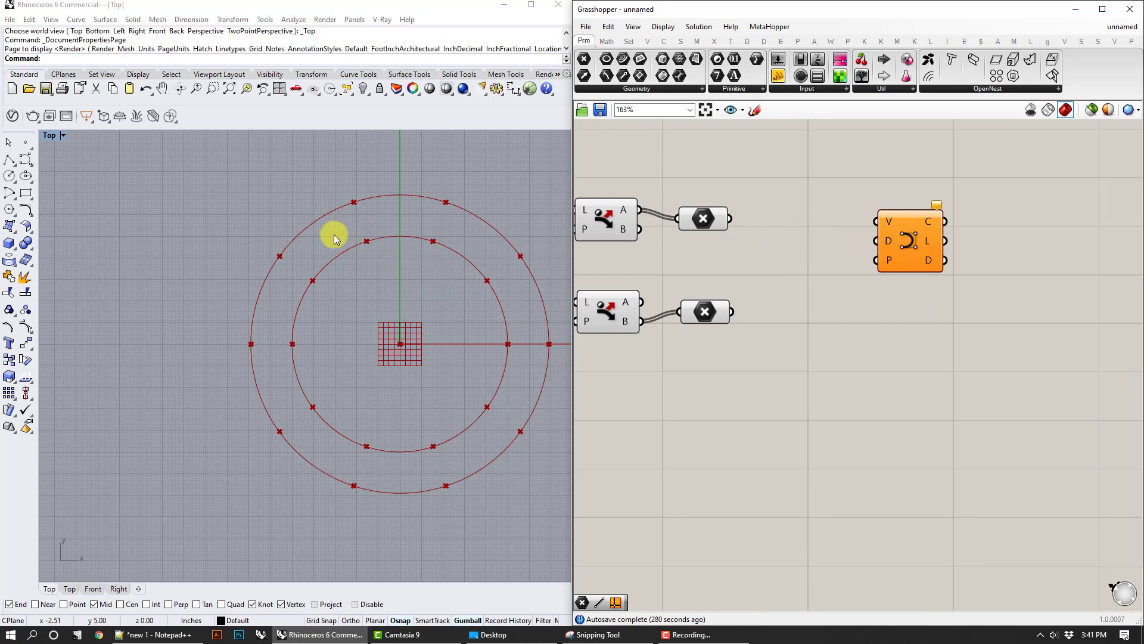
# Step: Try feeding both Point parameters directly into the Nurbs Curve's vertices input, and undo both connections
pyautogui.moveTo(731, 218); pyautogui.dragTo(888, 223)
pyautogui.moveTo(752, 306); pyautogui.dragTo(878, 222)
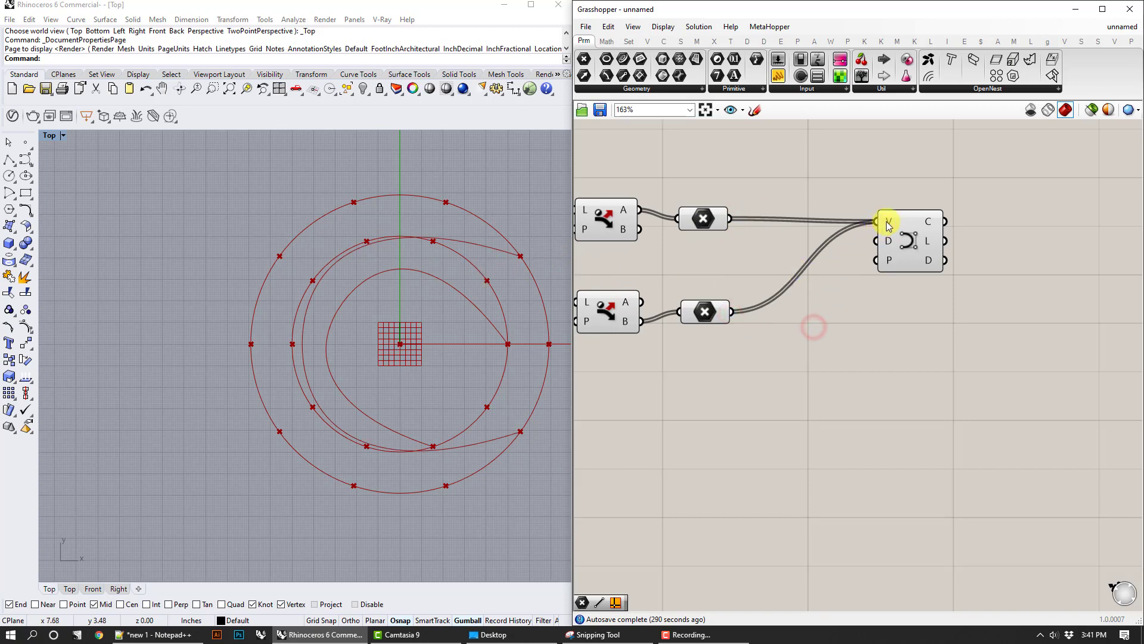
pyautogui.hotkey('ctrl', 'z')
pyautogui.hotkey('ctrl', 'z')
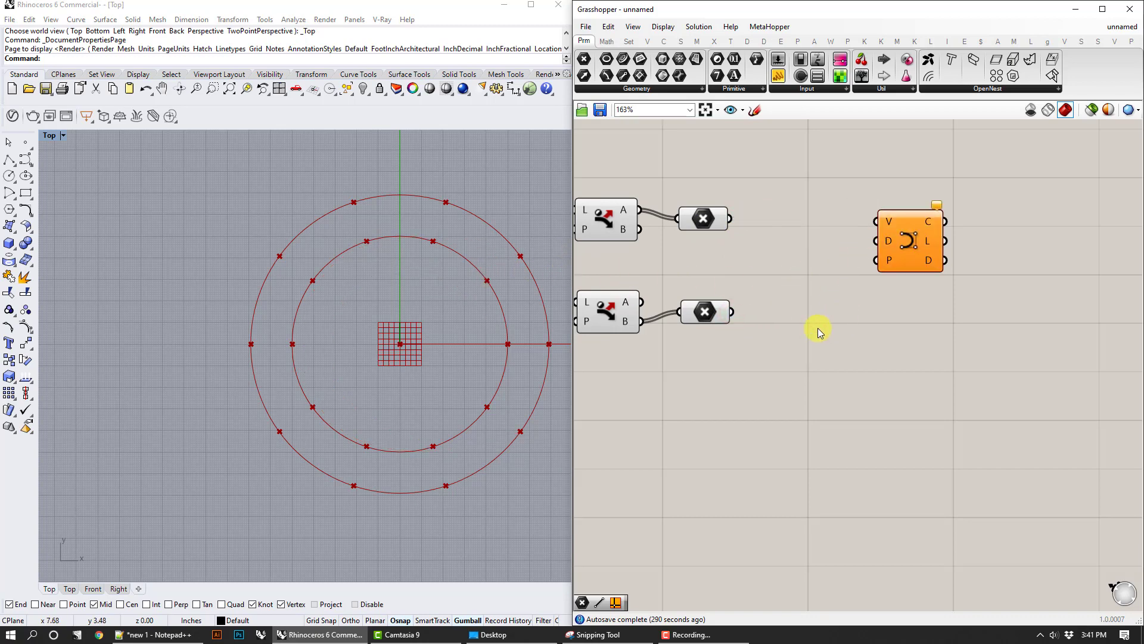
# Step: Add a Weave component between the Point parameters and Nurbs Curve, and shift Nurbs Curve farther out for spacing
pyautogui.doubleClick(798, 318)
pyautogui.write('weave')
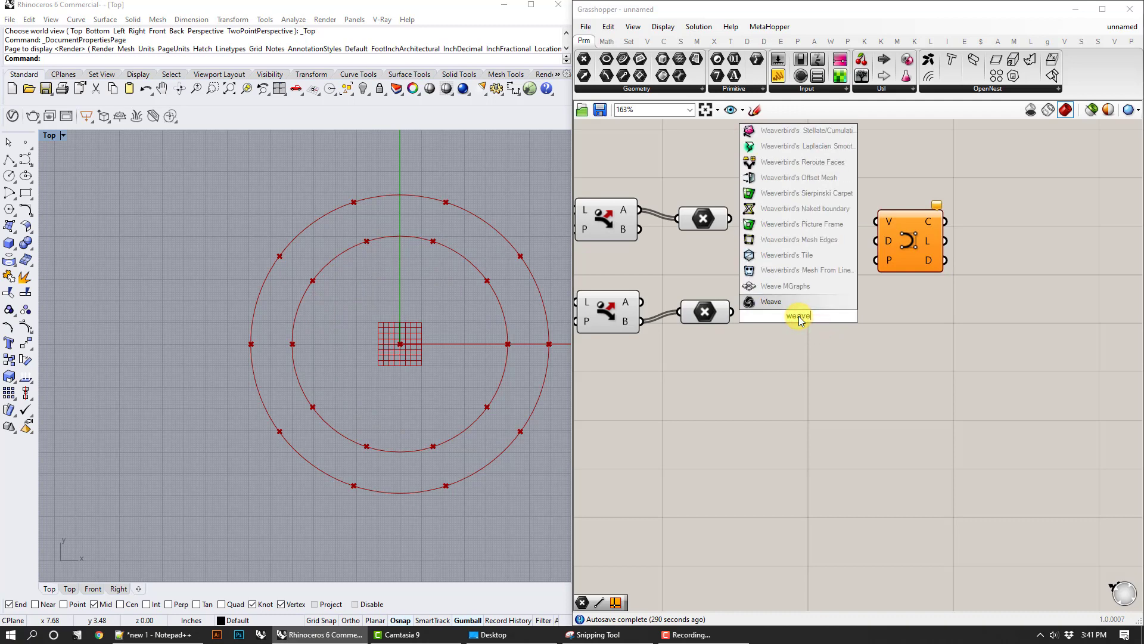
pyautogui.click(780, 306)
pyautogui.moveTo(796, 311); pyautogui.dragTo(808, 255)
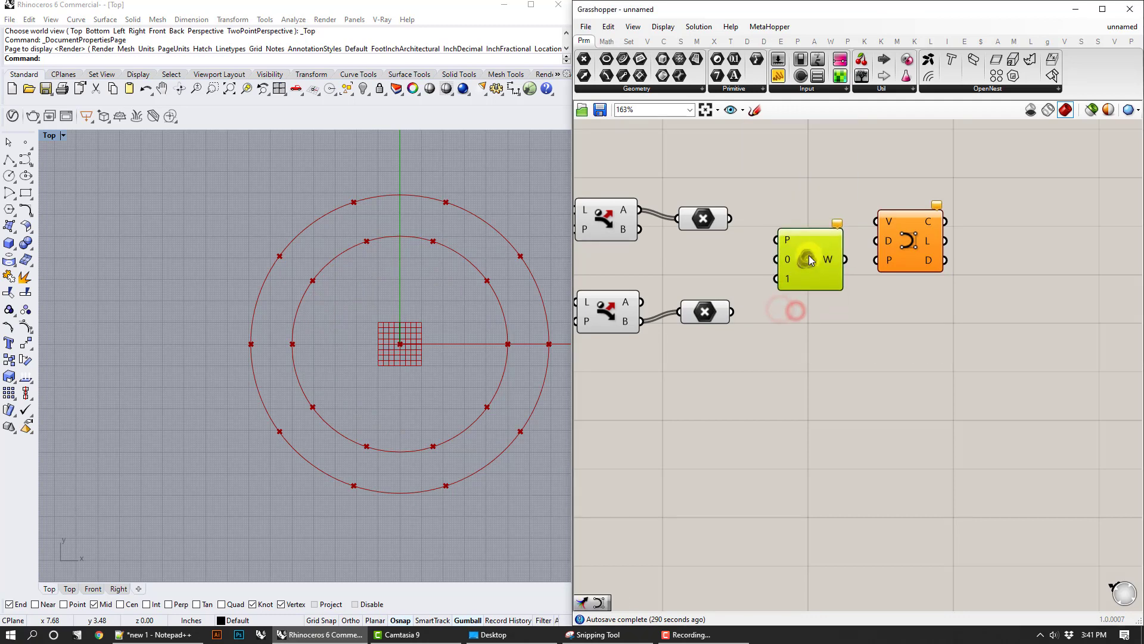
pyautogui.moveTo(923, 242); pyautogui.dragTo(1000, 242)
# Step: Connect the upper Point parameter to Weave stream 0 and the lower Point parameter to stream 1
pyautogui.scroll(3, 807, 265)
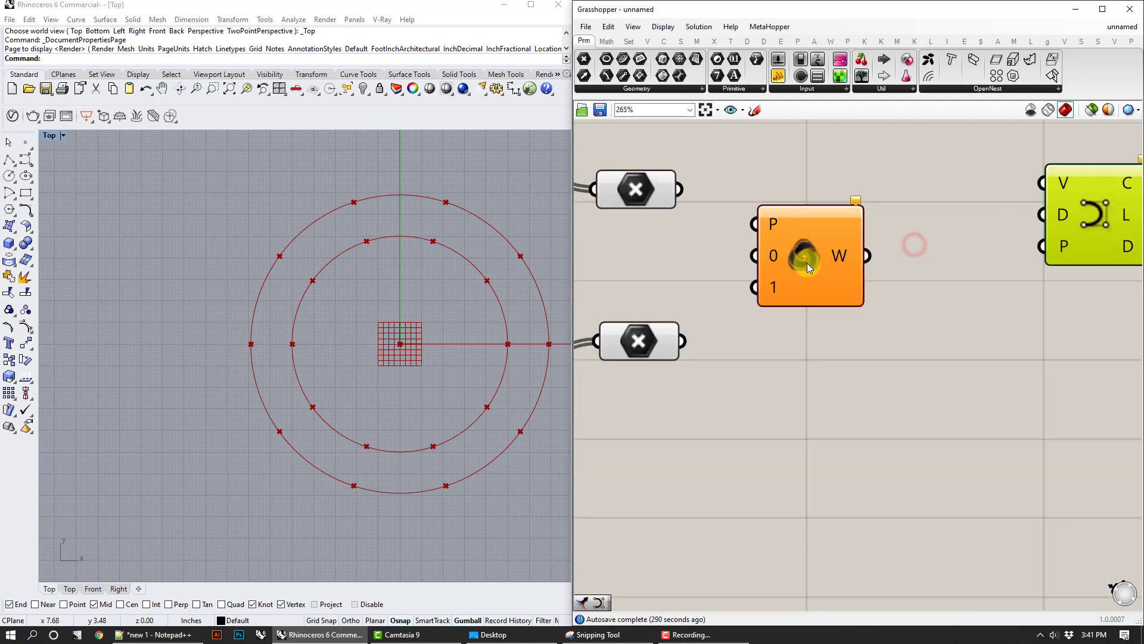
pyautogui.moveTo(717, 239); pyautogui.dragTo(763, 244, button='right')
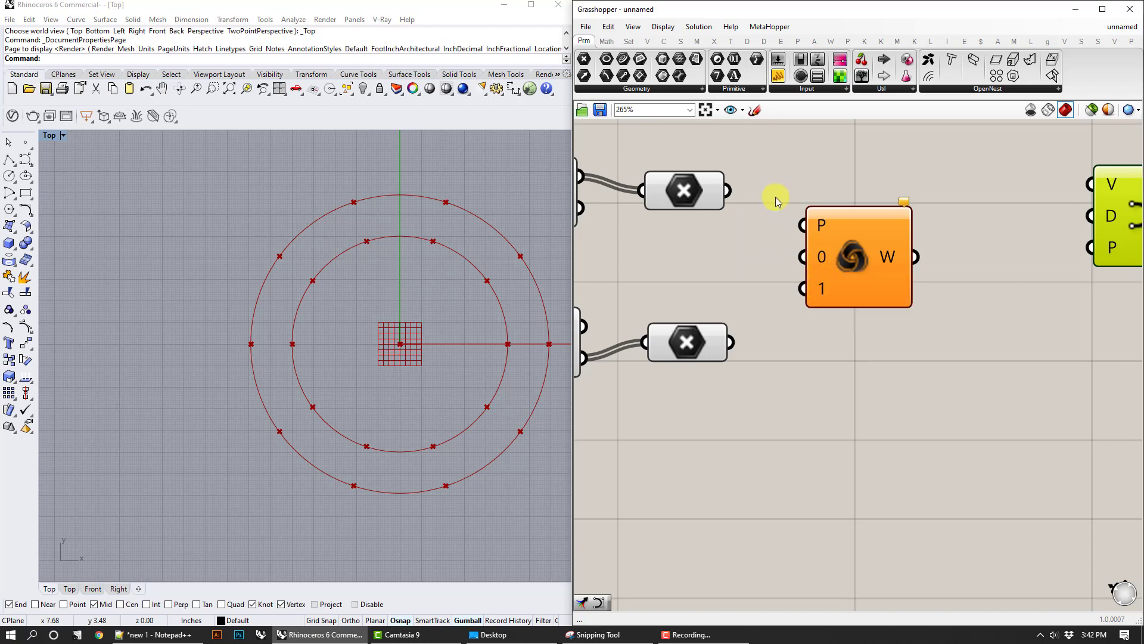
pyautogui.moveTo(728, 191); pyautogui.dragTo(803, 257)
pyautogui.moveTo(730, 342); pyautogui.dragTo(804, 289)
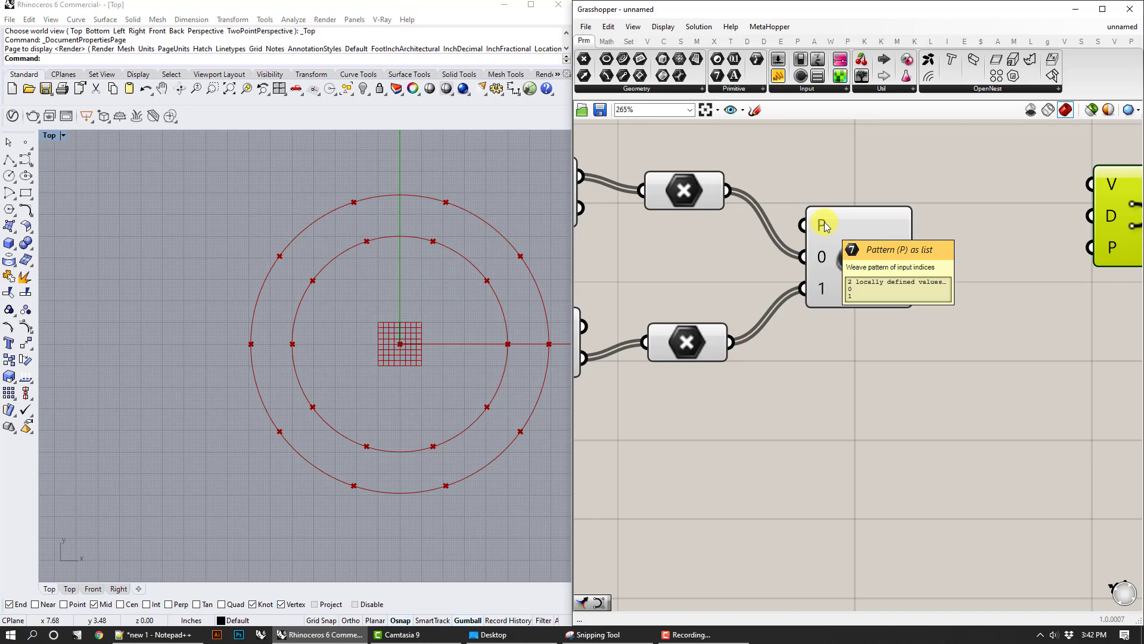
# Step: Highlight the upper and lower Point parameters alternately to compare their points around the two circles
pyautogui.click(687, 192)
pyautogui.click(695, 356)
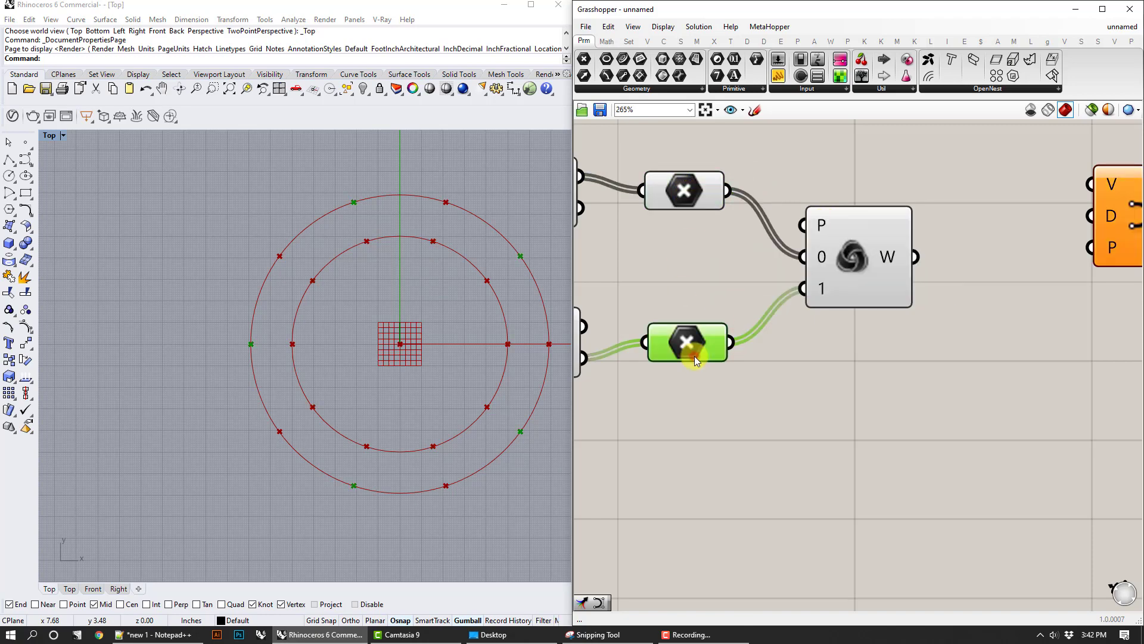
pyautogui.click(690, 191)
pyautogui.click(691, 338)
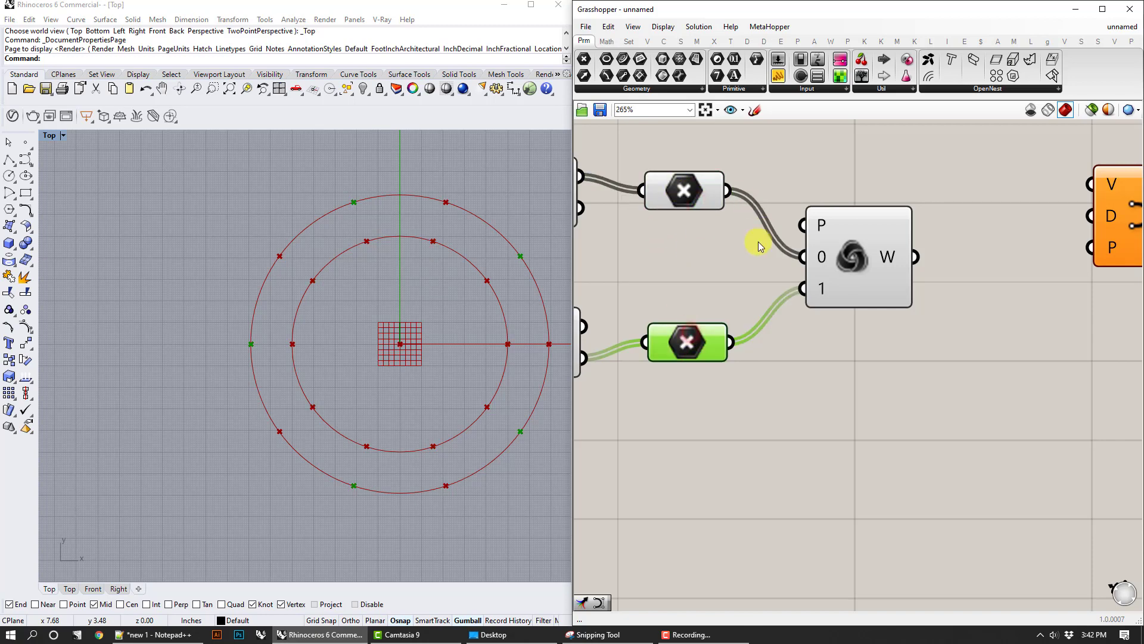
# Step: Review the multiple-integer list of the Weave component's pattern input and commit it as 0 and 1
pyautogui.moveTo(821, 227)
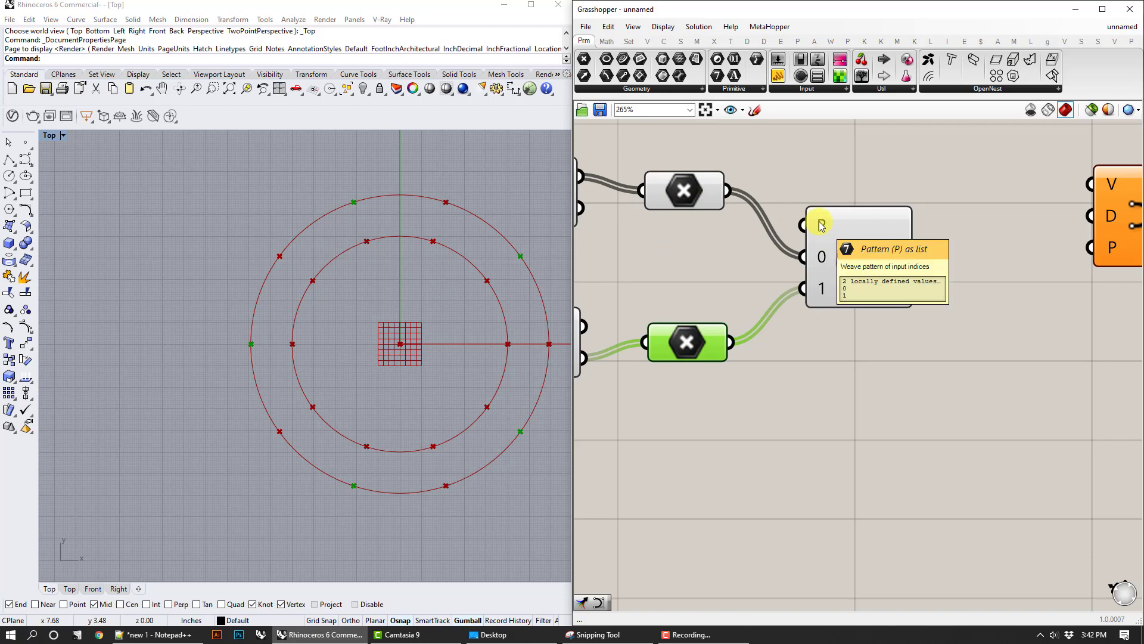
pyautogui.rightClick(820, 223)
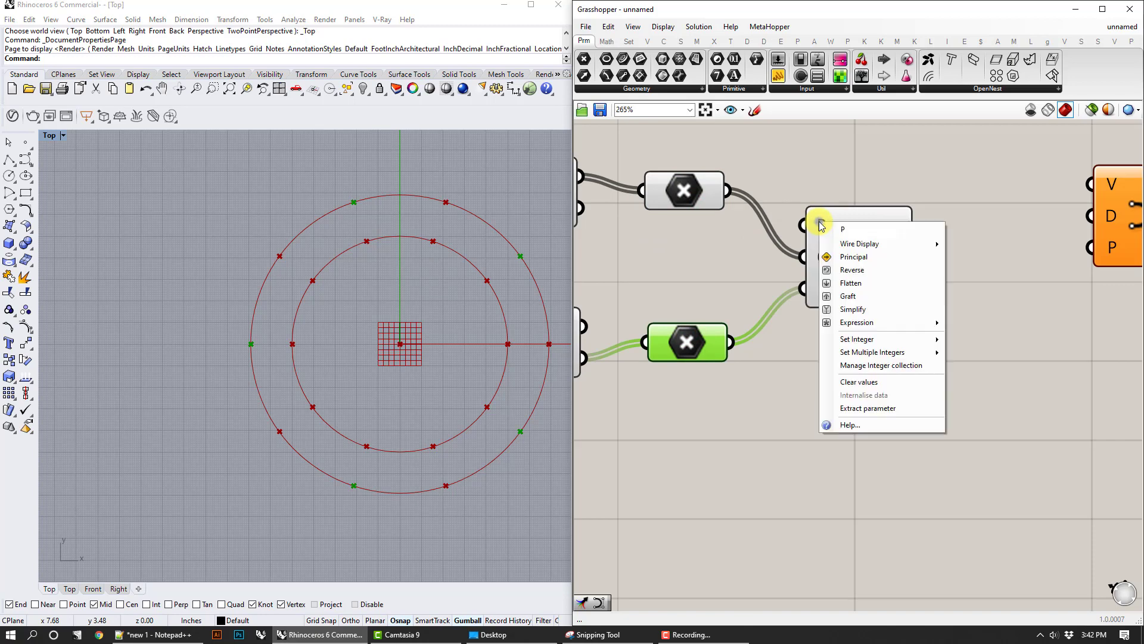
pyautogui.click(900, 351)
pyautogui.click(991, 360)
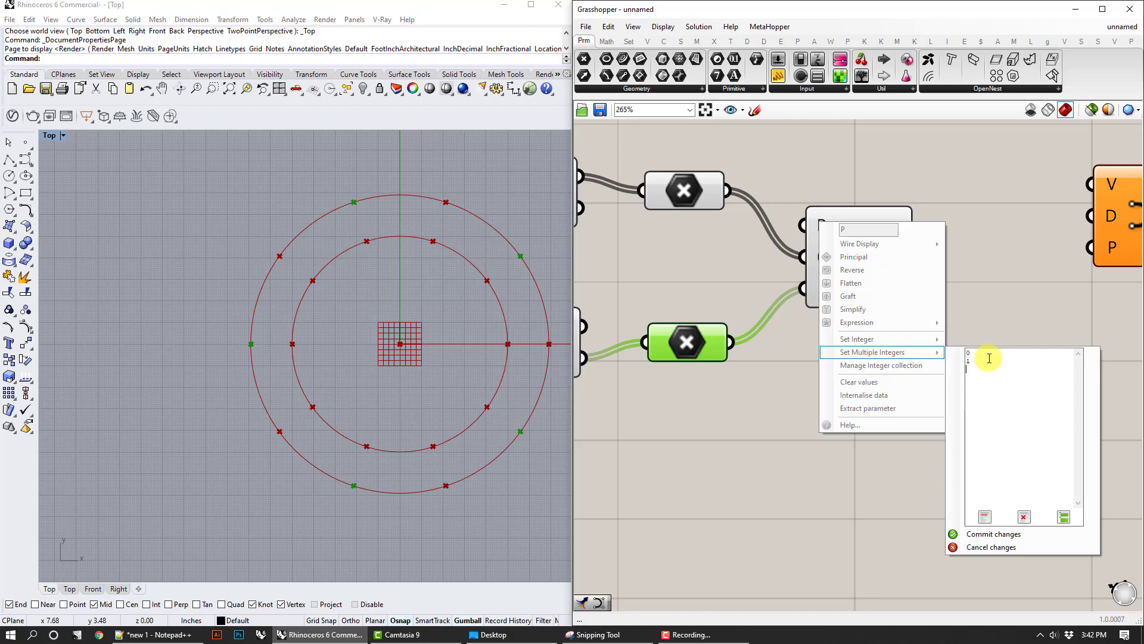
pyautogui.click(1019, 534)
# Step: Add a third input stream, 2, below stream 1 on the Weave component
pyautogui.scroll(5, 810, 298)
pyautogui.scroll(2, 810, 301)
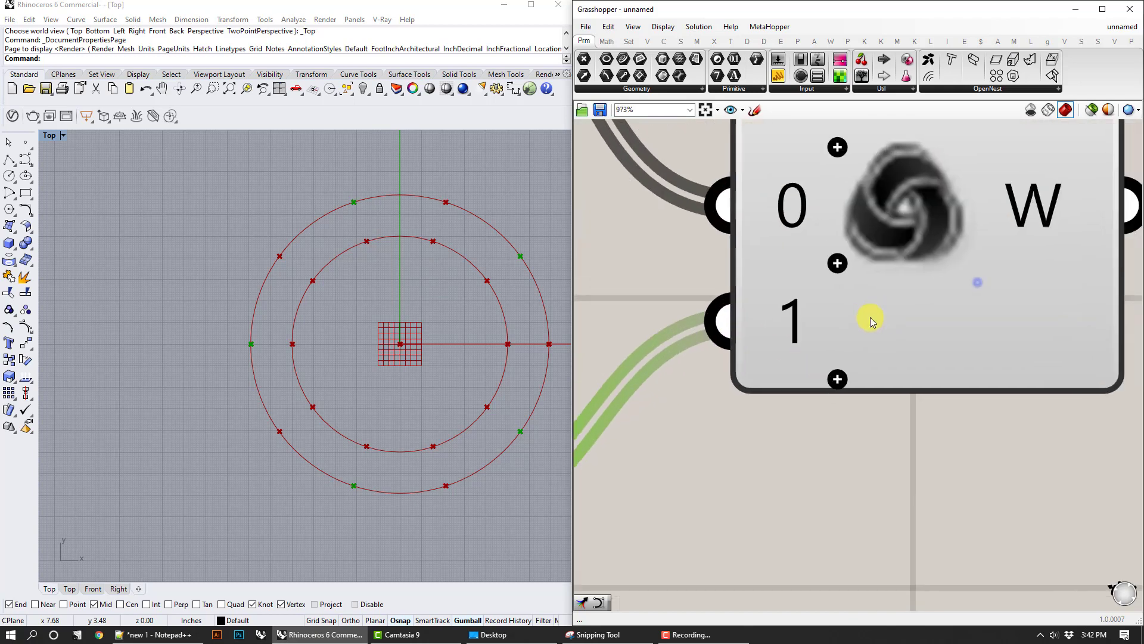
pyautogui.click(837, 382)
pyautogui.scroll(-2, 845, 402)
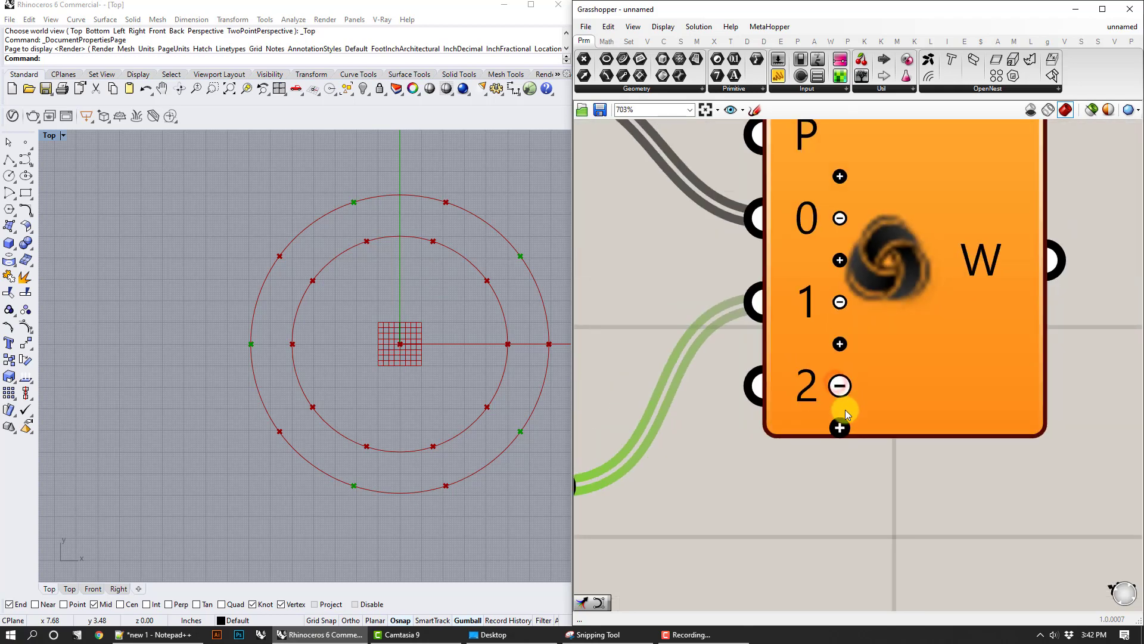
# Step: Remove the third input stream, 2, from the Weave component
pyautogui.click(844, 417)
pyautogui.click(840, 427)
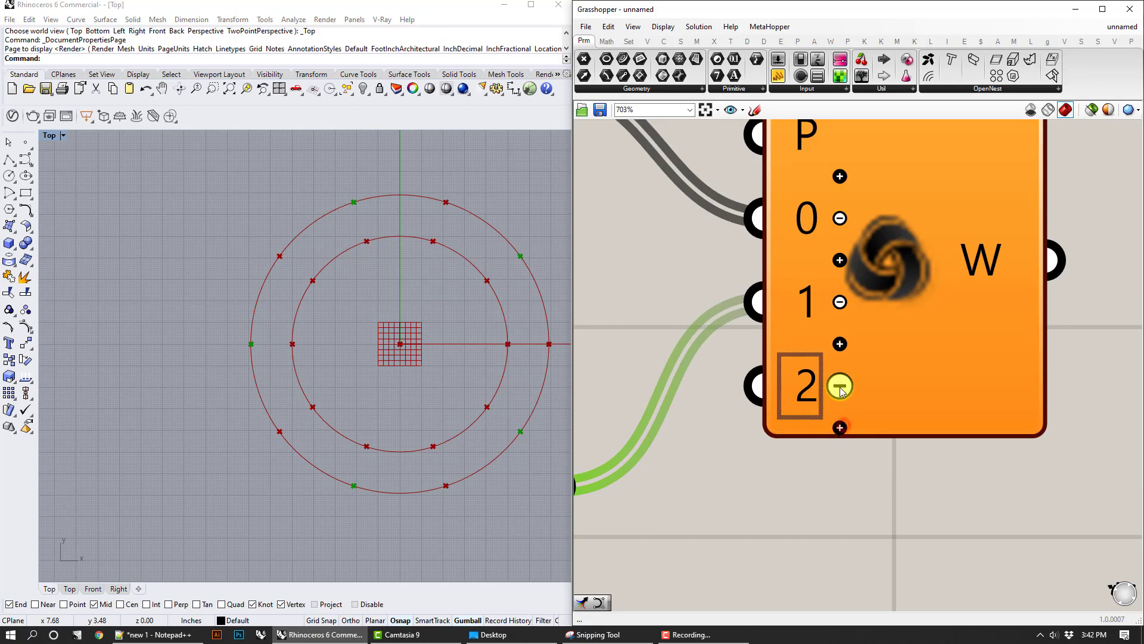
pyautogui.click(840, 388)
pyautogui.scroll(-2, 935, 307)
# Step: Examine the Weave pattern and woven output list, highlighting each Point parameter to compare how the two point sets alternate
pyautogui.moveTo(863, 226)
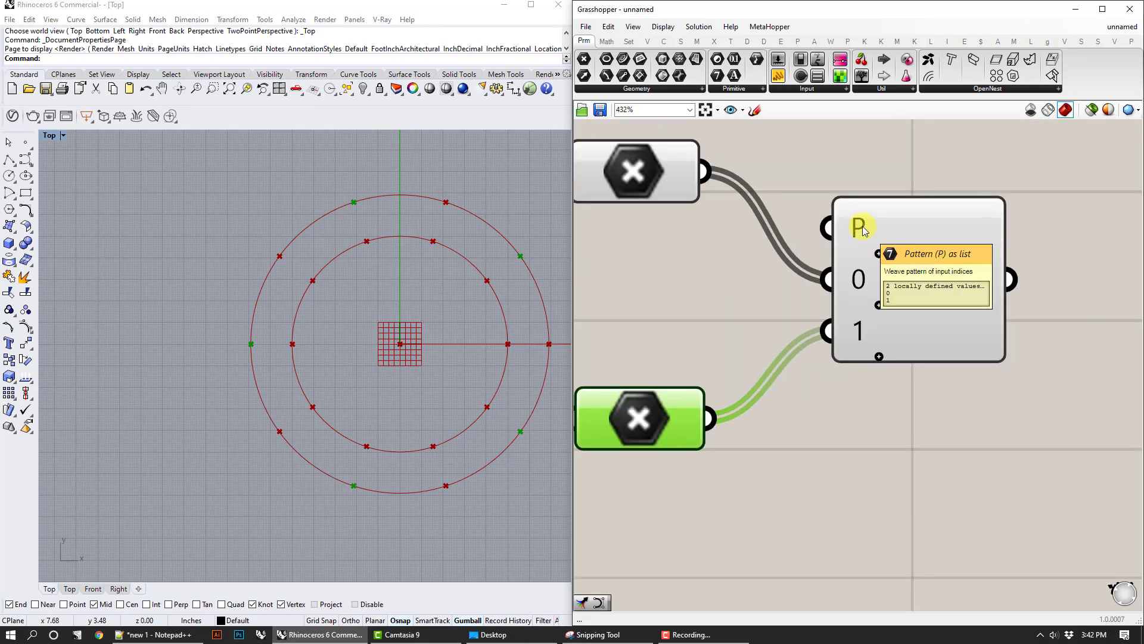
pyautogui.click(1019, 429)
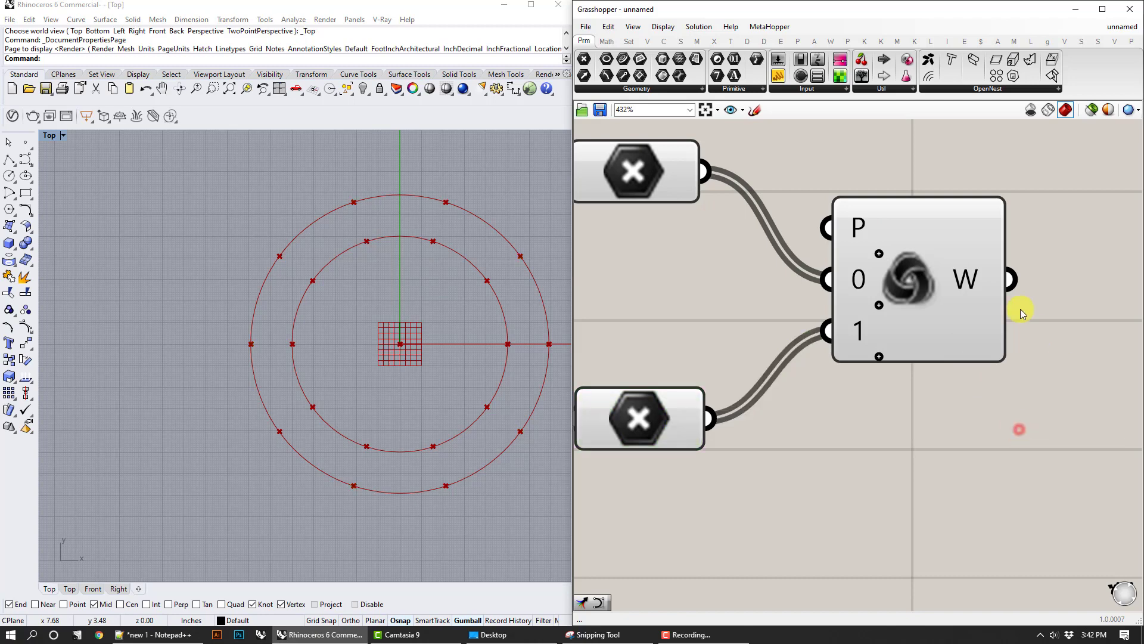
pyautogui.click(962, 275)
pyautogui.moveTo(1015, 298); pyautogui.dragTo(860, 284, button='right')
pyautogui.moveTo(818, 264)
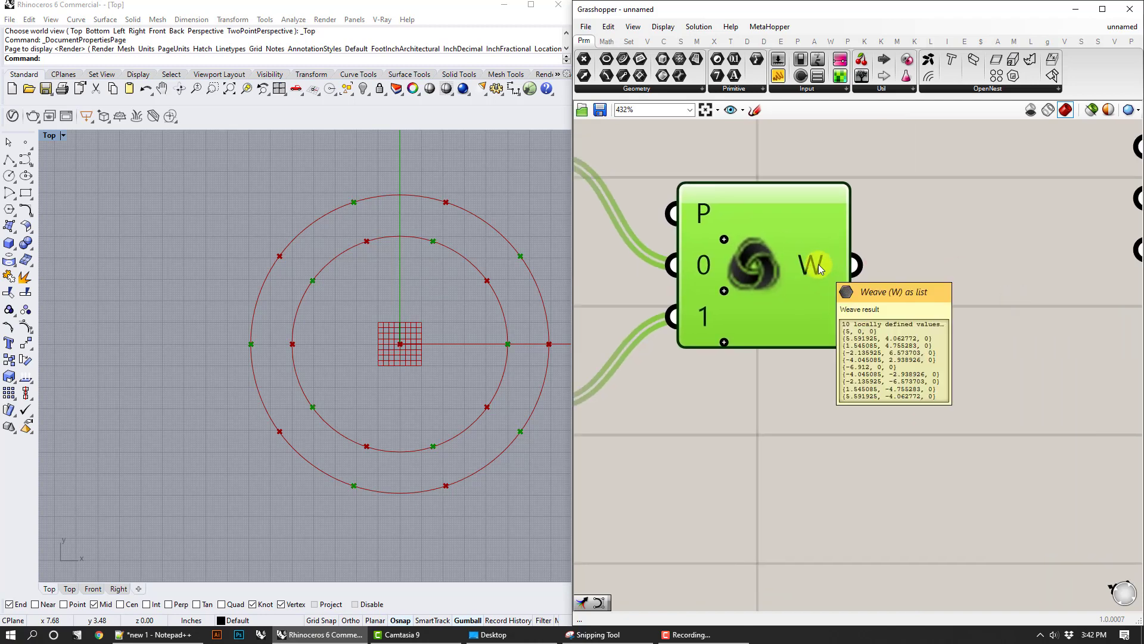
pyautogui.click(610, 167)
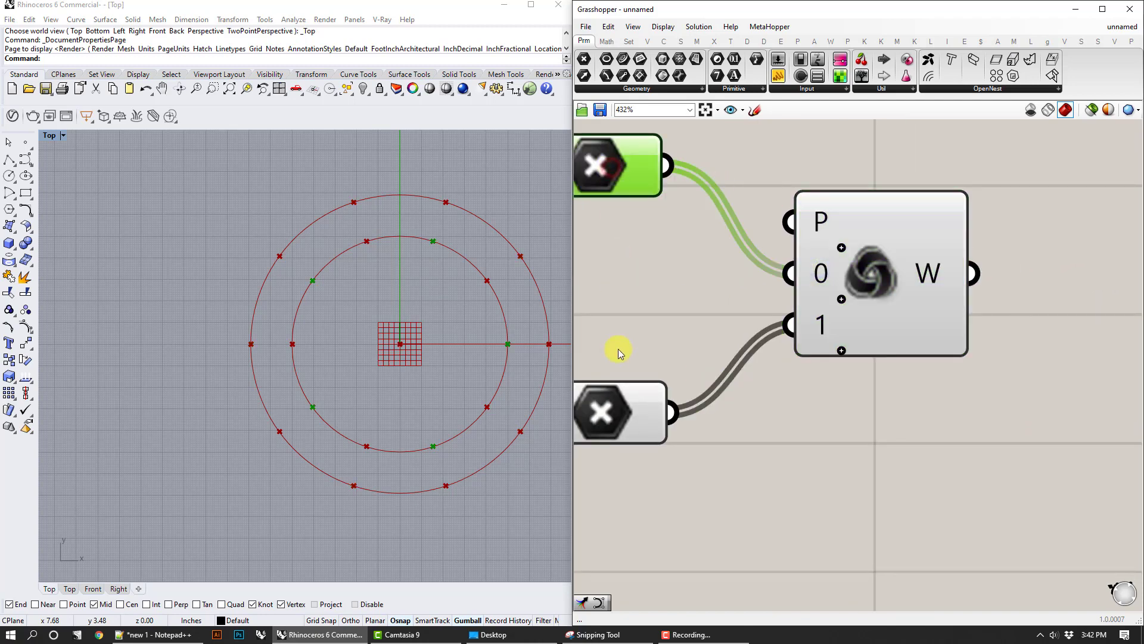
pyautogui.click(640, 382)
pyautogui.moveTo(931, 275)
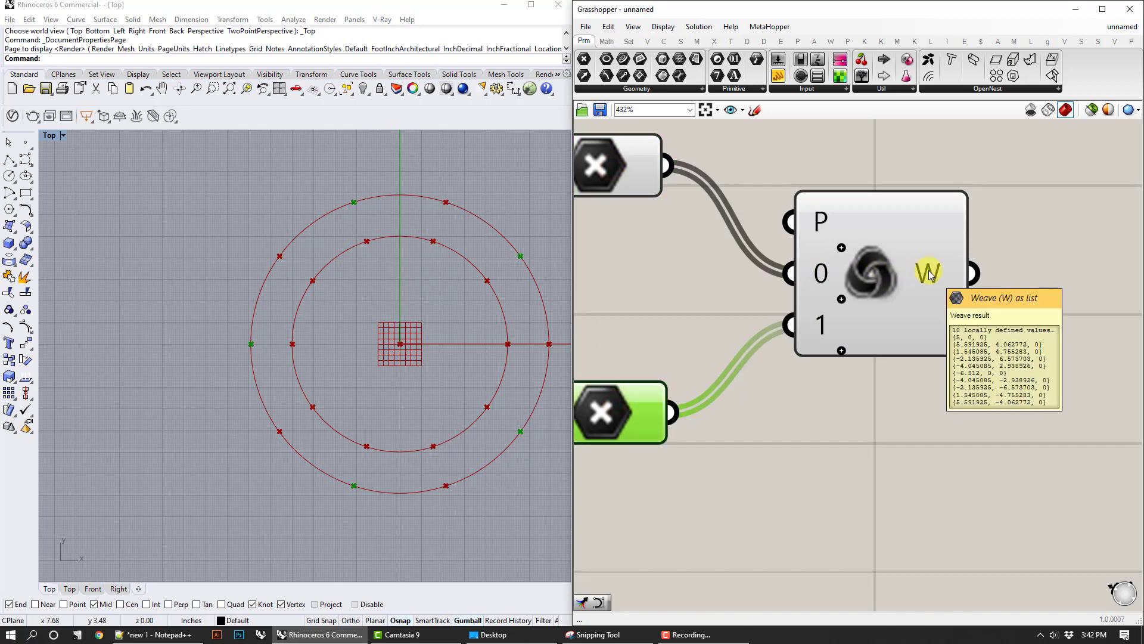
# Step: Connect the Weave output W to the vertices input V of the Nurbs Curve component and highlight the curve
pyautogui.click(1035, 242)
pyautogui.scroll(-4, 1029, 248)
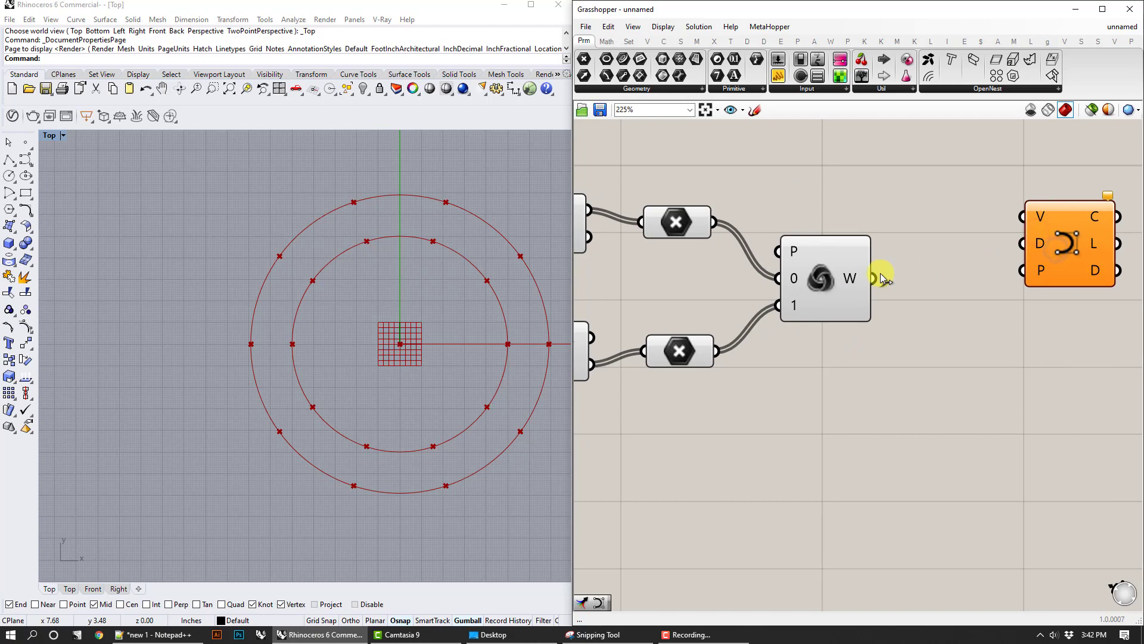
pyautogui.moveTo(881, 275); pyautogui.dragTo(1023, 218)
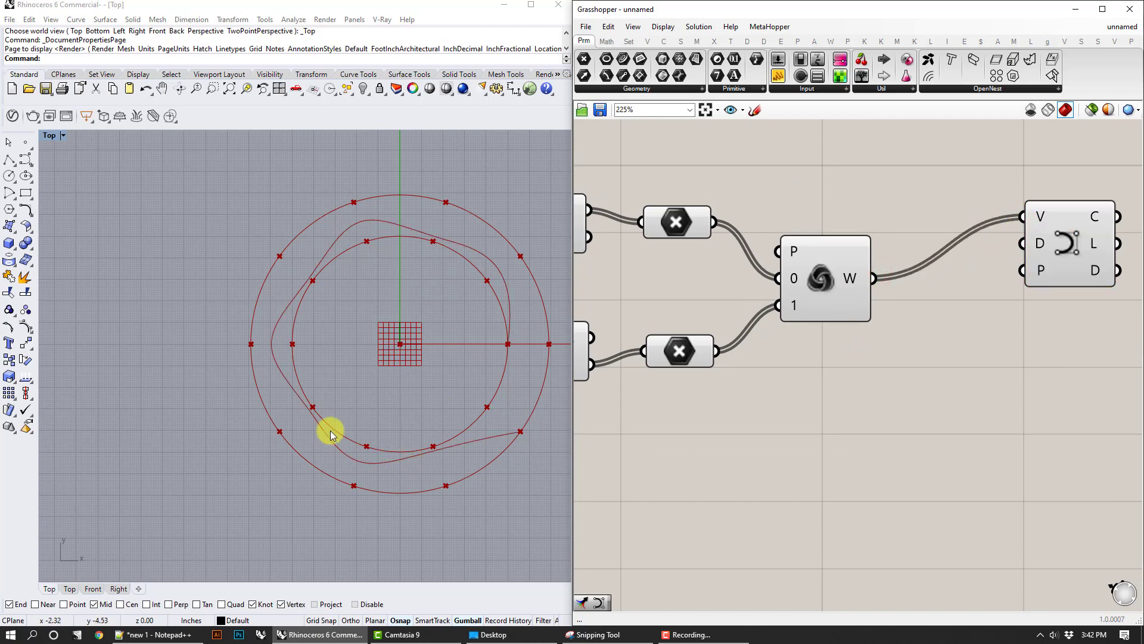
pyautogui.click(1078, 247)
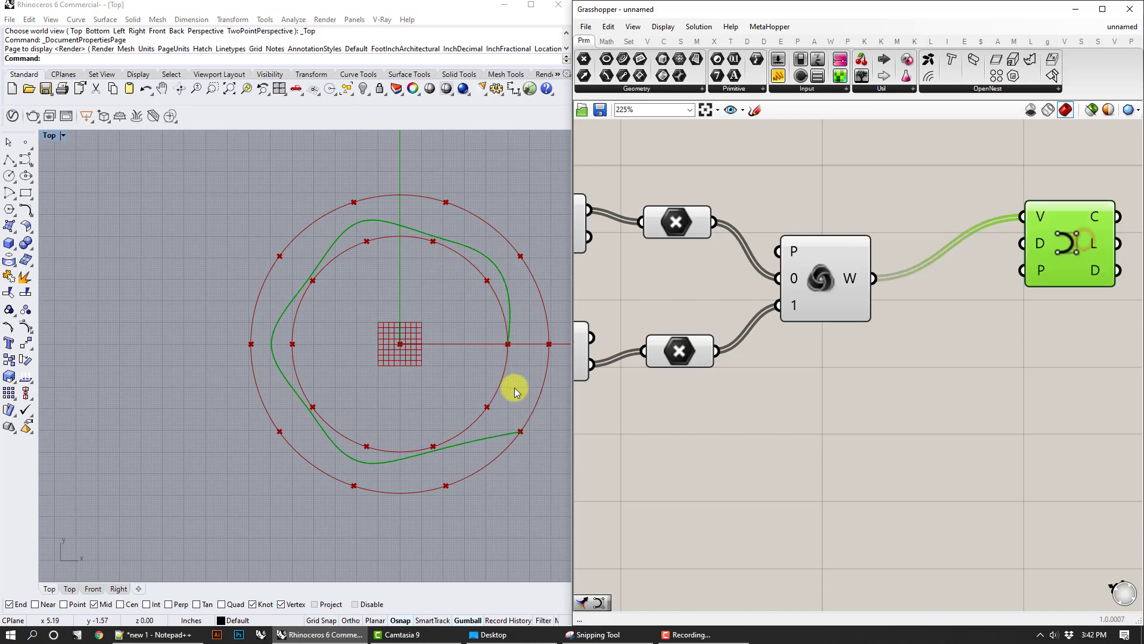
# Step: Set the Nurbs Curve's periodic input P to True and place the component beside Weave
pyautogui.rightClick(1038, 267)
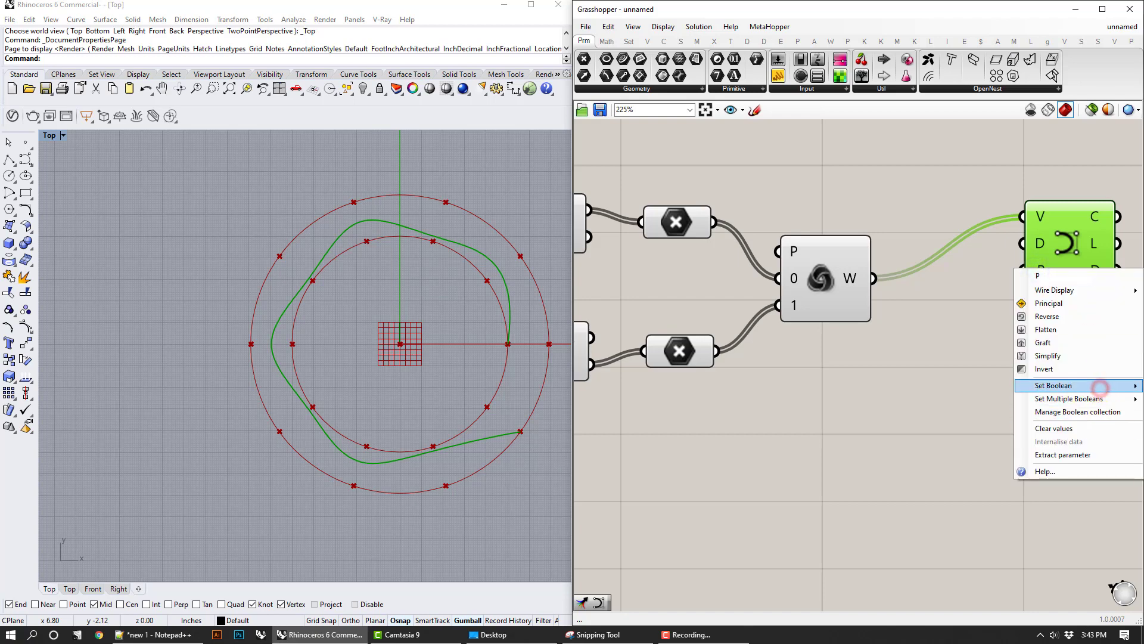
pyautogui.click(1031, 251)
pyautogui.moveTo(1059, 251); pyautogui.dragTo(777, 443)
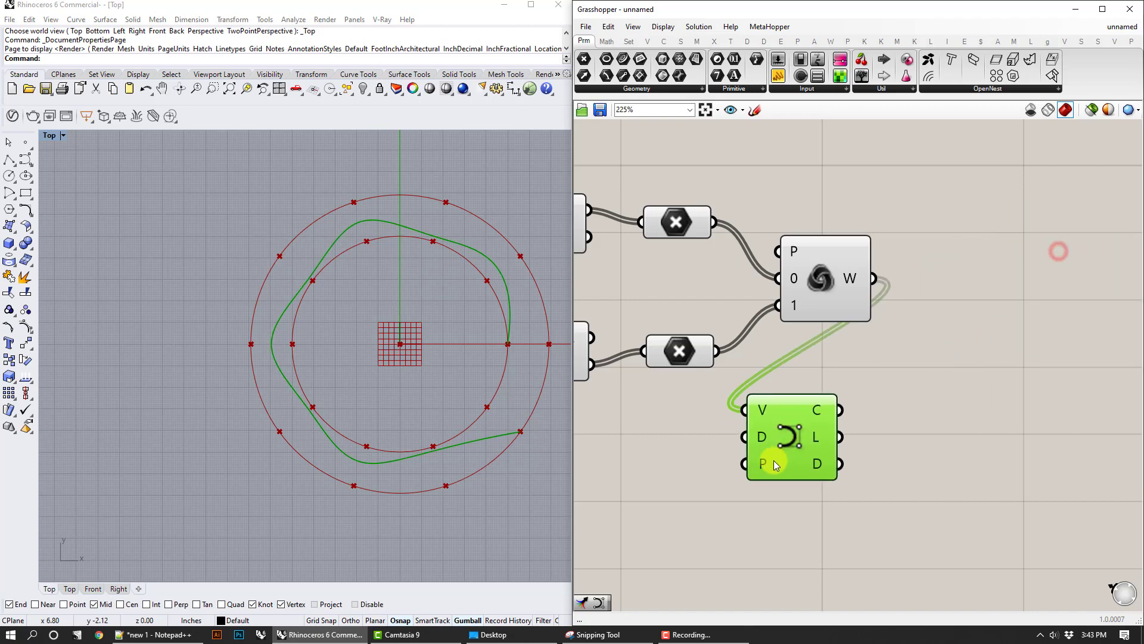
pyautogui.rightClick(764, 463)
pyautogui.moveTo(802, 531)
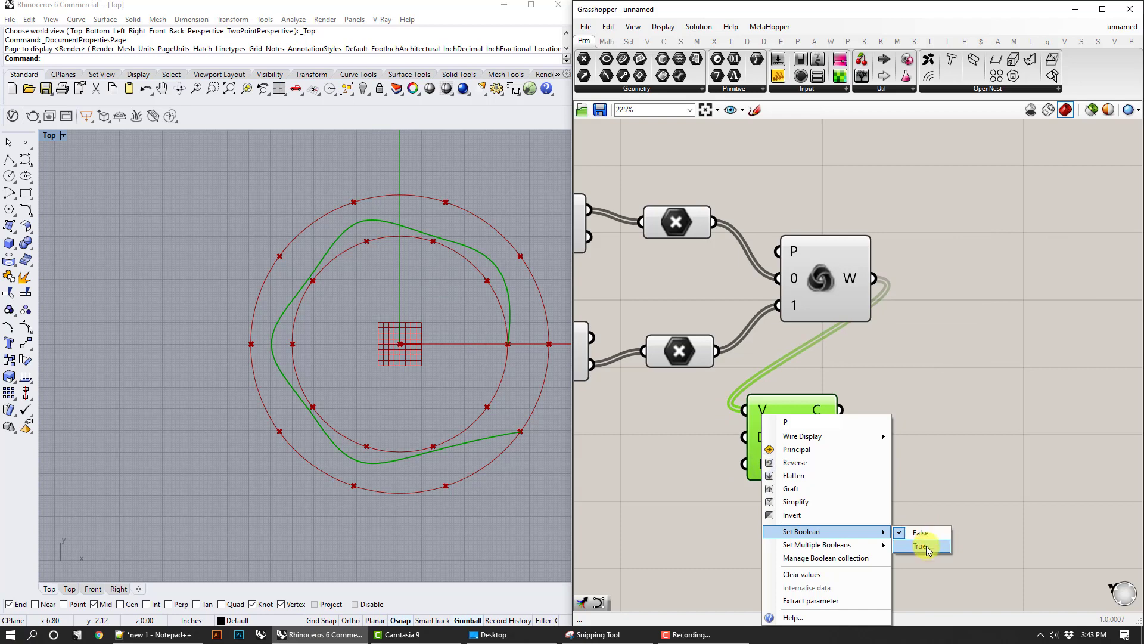
pyautogui.click(928, 547)
pyautogui.click(905, 360)
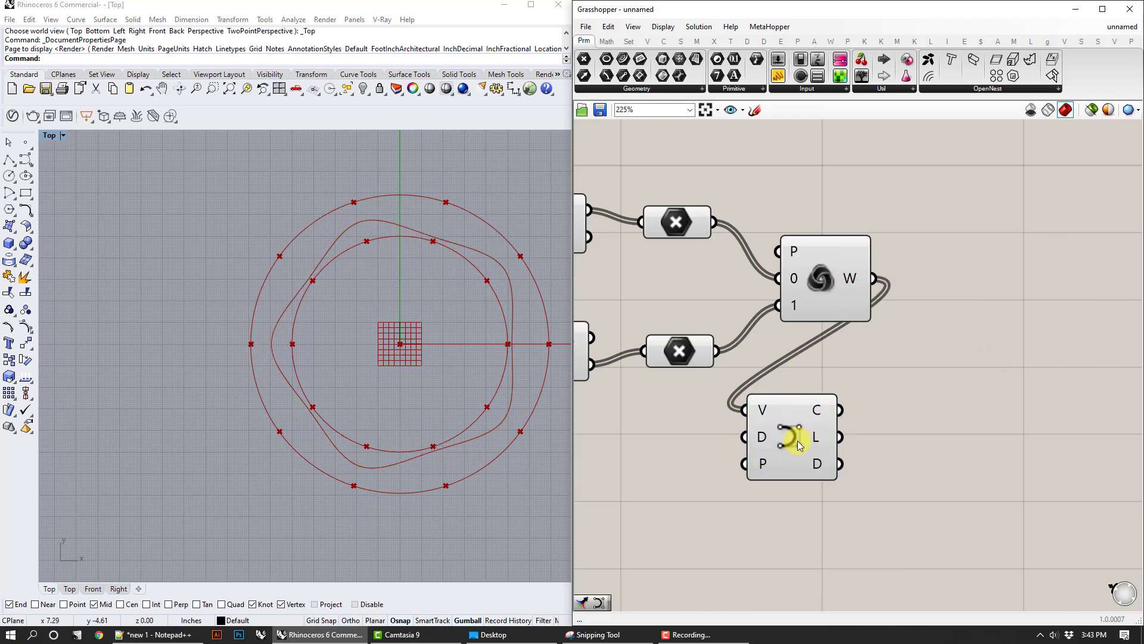
pyautogui.moveTo(799, 446); pyautogui.dragTo(1017, 292)
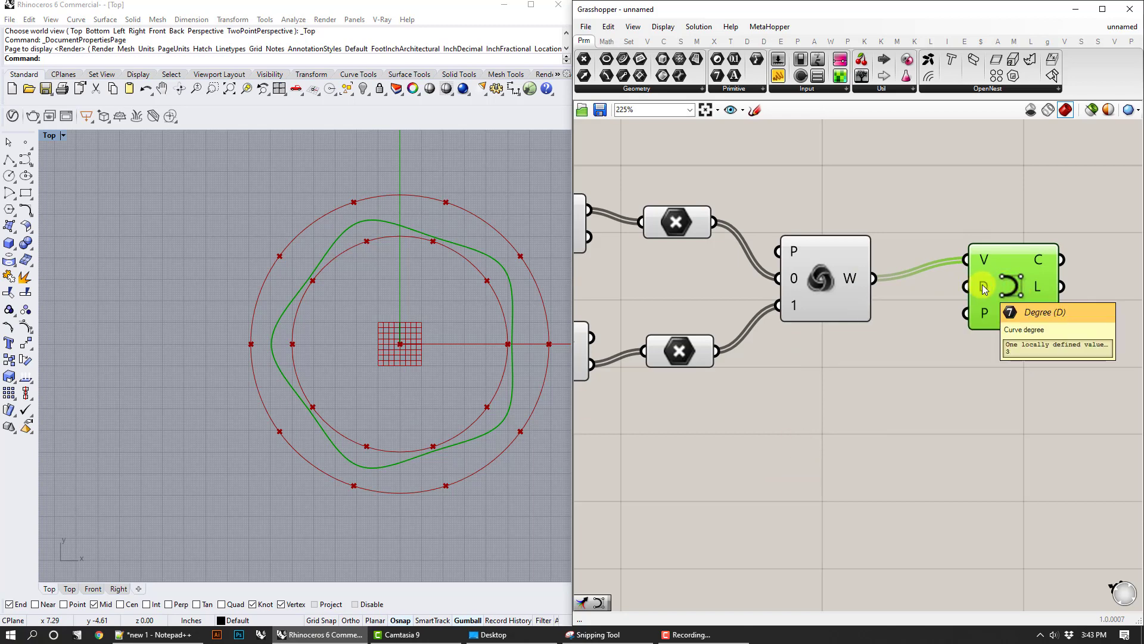
# Step: Set the Nurbs Curve's degree input D to 2
pyautogui.rightClick(985, 290)
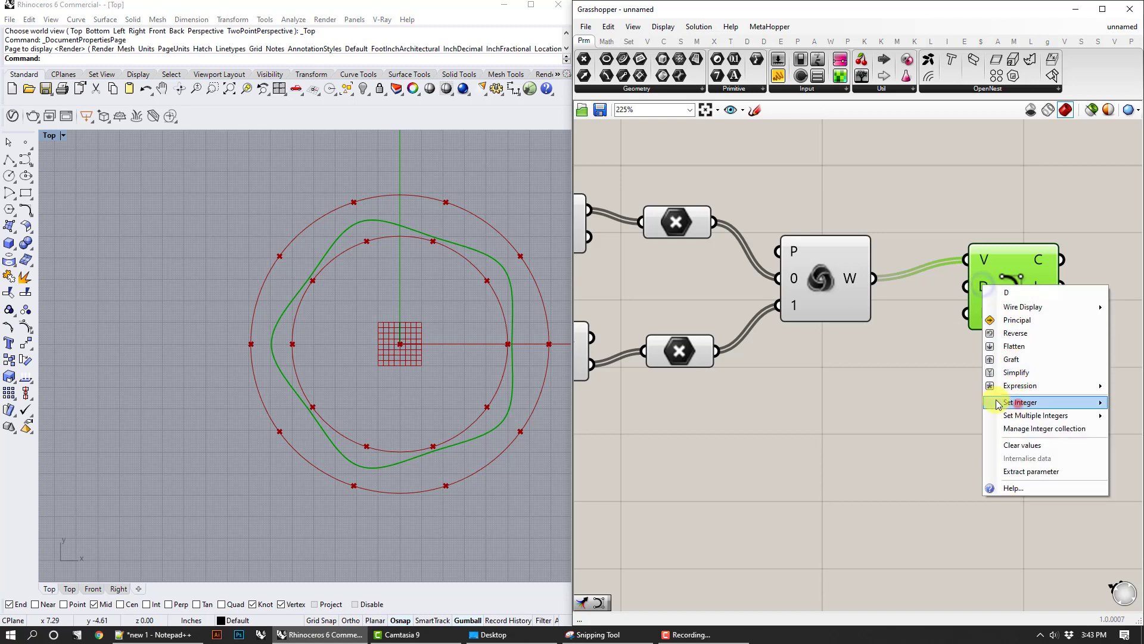
pyautogui.click(920, 366)
pyautogui.moveTo(1009, 294); pyautogui.dragTo(858, 428)
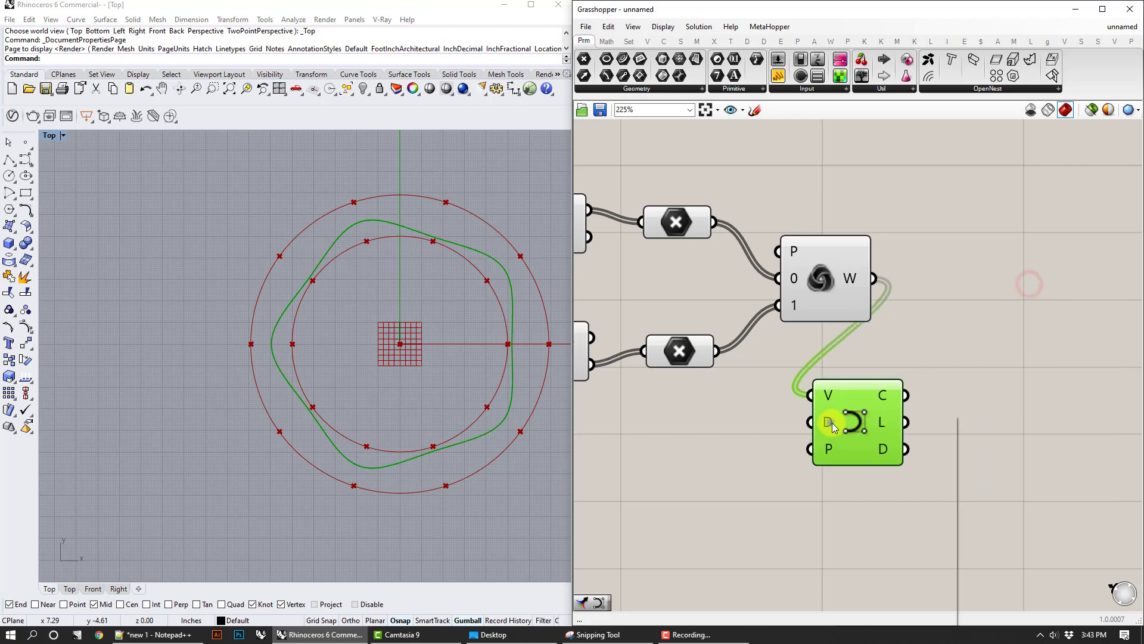
pyautogui.rightClick(832, 423)
pyautogui.click(887, 532)
pyautogui.moveTo(999, 535); pyautogui.dragTo(949, 528)
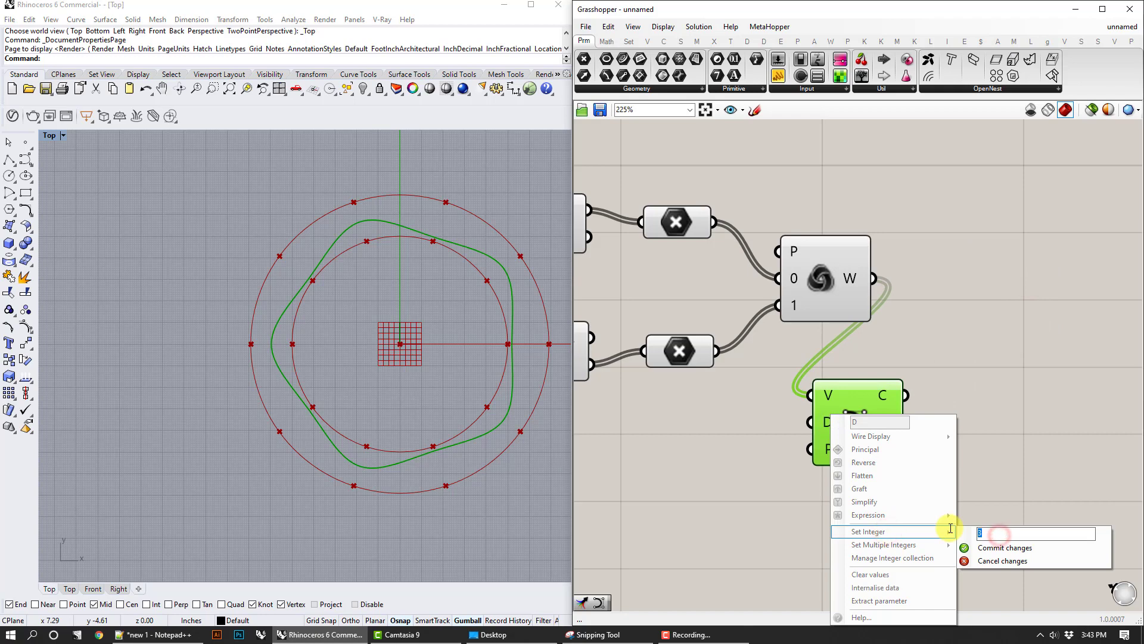
pyautogui.write('2')
pyautogui.click(989, 548)
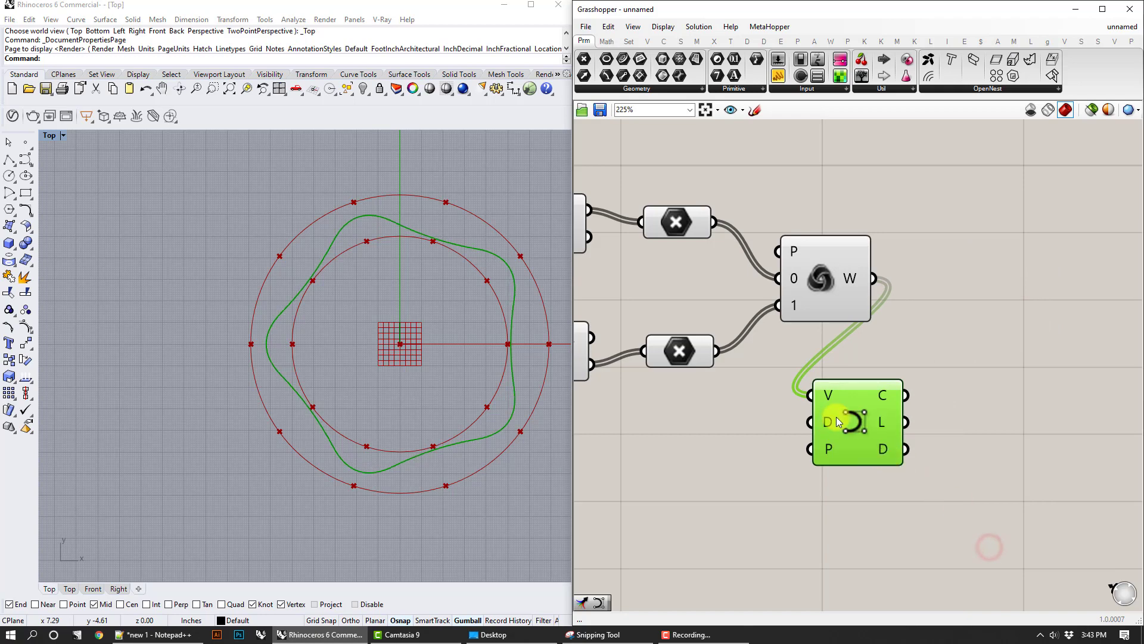
# Step: Set the Nurbs Curve's degree input D to 1
pyautogui.rightClick(832, 422)
pyautogui.moveTo(905, 532)
pyautogui.click(981, 532)
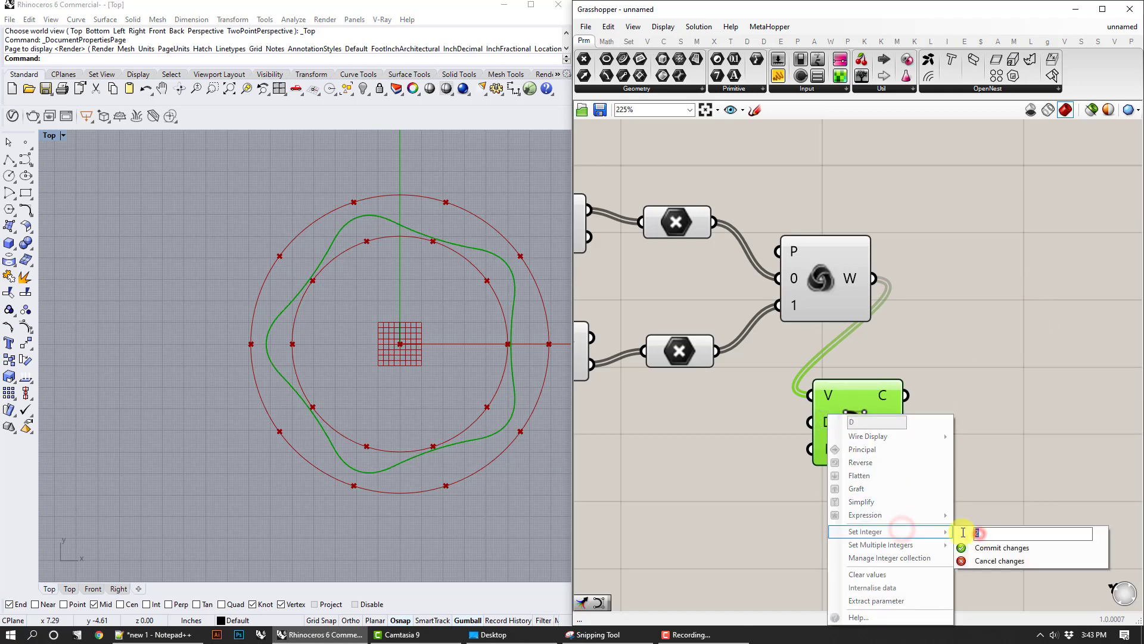
pyautogui.press('BackSpace')
pyautogui.write('1')
pyautogui.click(983, 548)
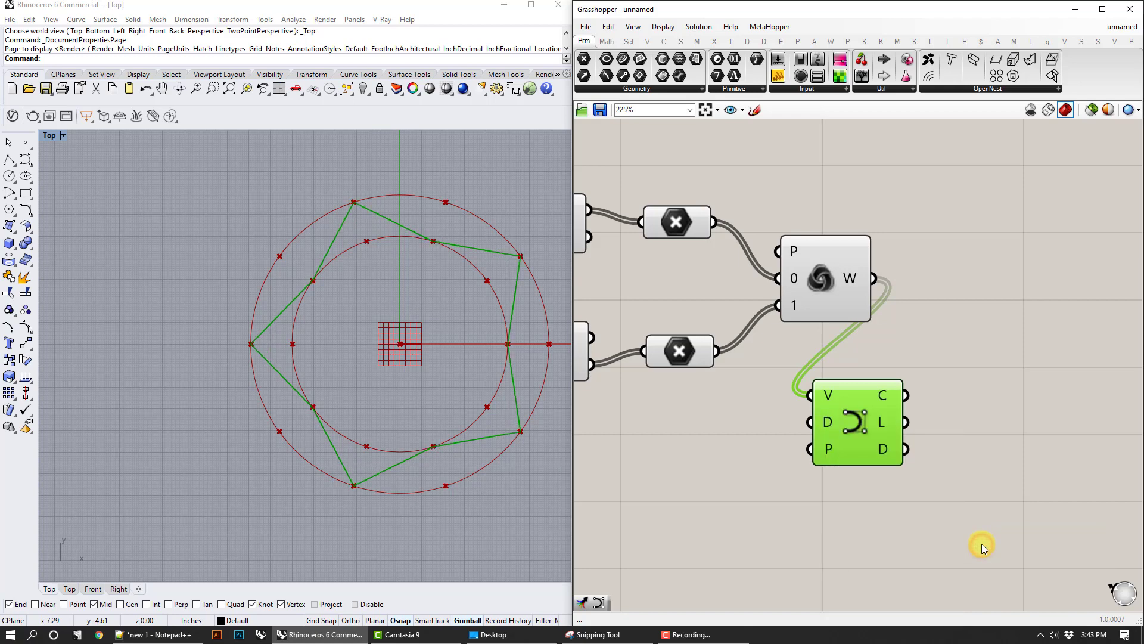
# Step: Set the Nurbs Curve's degree input D to 3 and move the component back beside Weave
pyautogui.rightClick(827, 422)
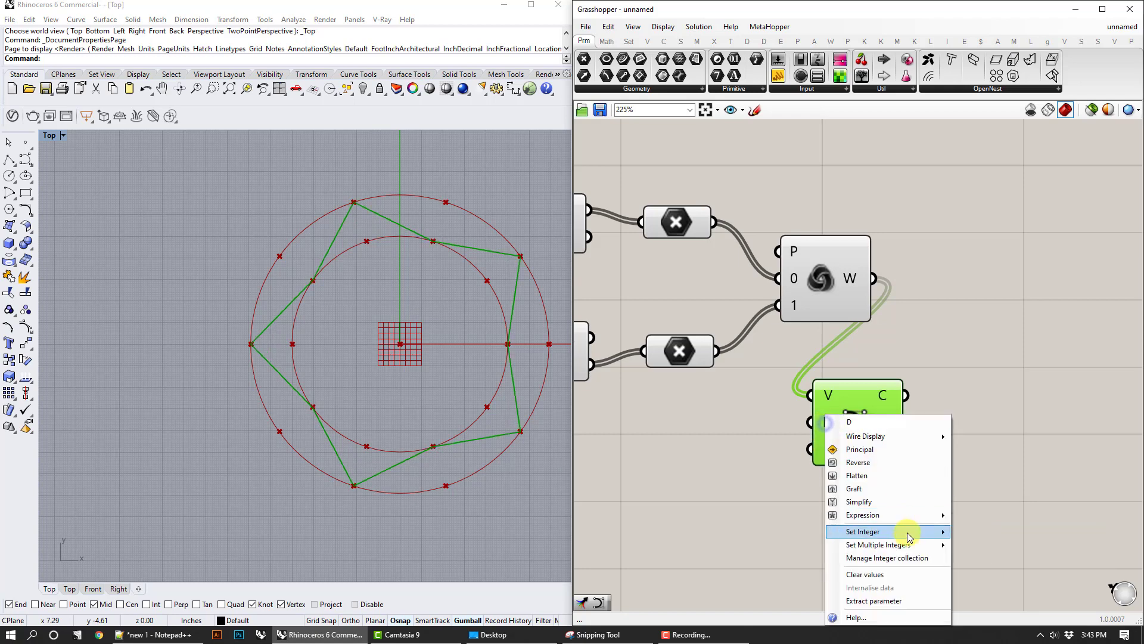
pyautogui.click(907, 532)
pyautogui.moveTo(984, 532); pyautogui.dragTo(940, 531)
pyautogui.write('3')
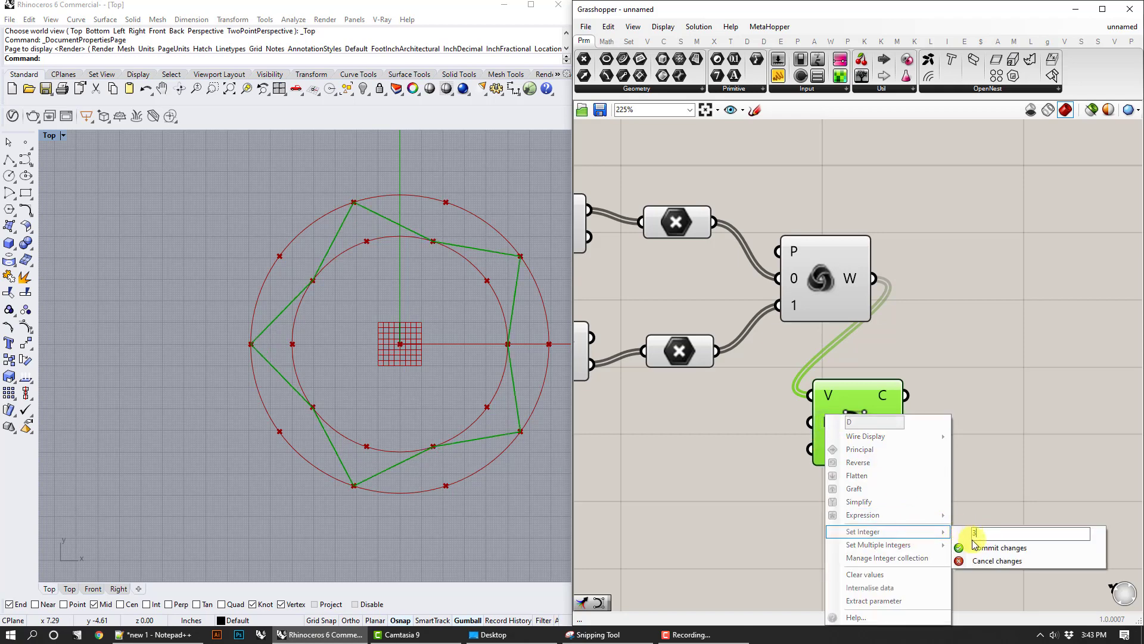
pyautogui.click(982, 545)
pyautogui.moveTo(851, 430); pyautogui.dragTo(987, 298)
pyautogui.click(828, 379)
# Step: Turn off the preview of the components from the Circle through Weave, leaving the Nurbs curve displayed
pyautogui.scroll(-2, 776, 440)
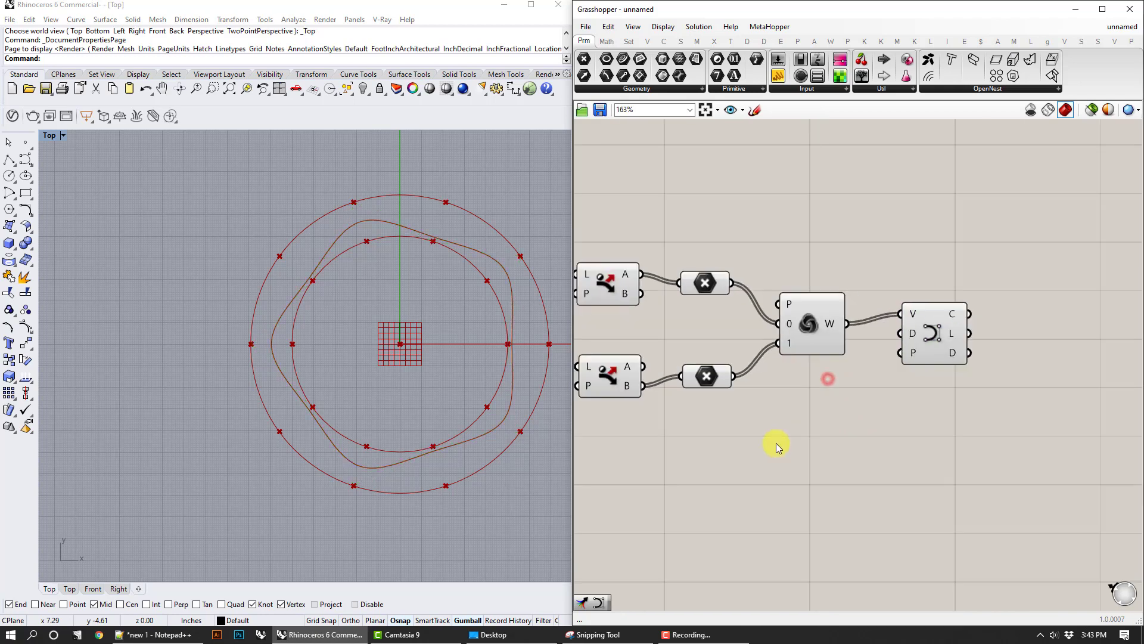
pyautogui.moveTo(754, 434); pyautogui.dragTo(883, 418, button='right')
pyautogui.scroll(-3, 969, 386)
pyautogui.moveTo(959, 420); pyautogui.dragTo(621, 222)
pyautogui.rightClick(621, 222)
pyautogui.click(646, 238)
pyautogui.moveTo(715, 282); pyautogui.dragTo(859, 274, button='right')
pyautogui.click(852, 244)
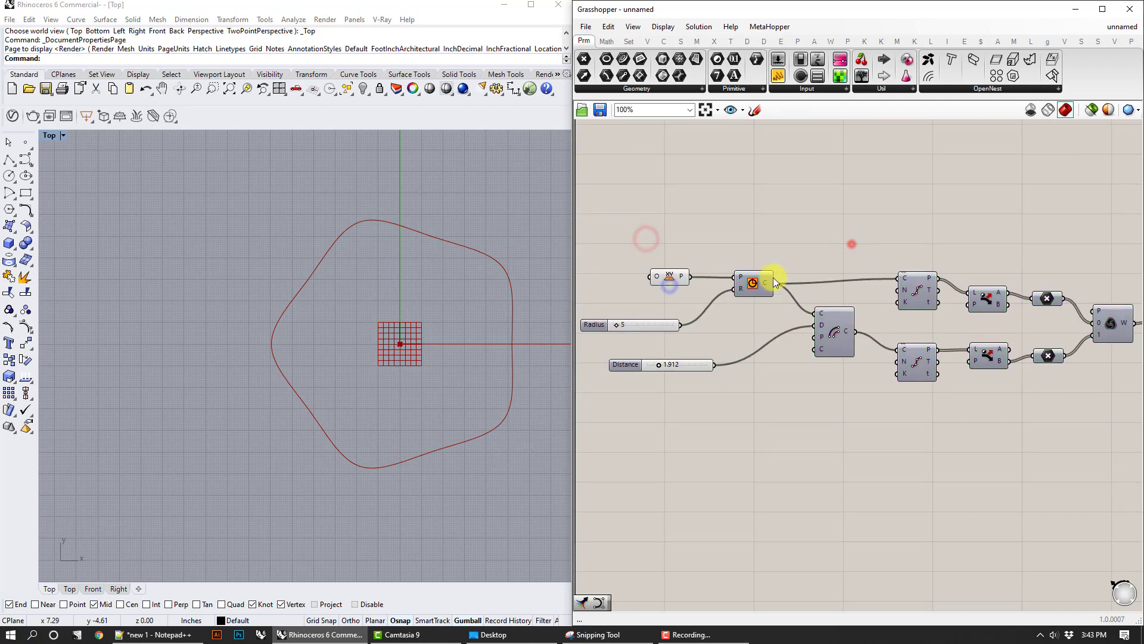
# Step: Move the Distance slider directly beneath the Radius slider
pyautogui.moveTo(932, 314); pyautogui.dragTo(1023, 284, button='right')
pyautogui.moveTo(797, 339); pyautogui.dragTo(759, 319)
pyautogui.moveTo(893, 351); pyautogui.dragTo(784, 328, button='right')
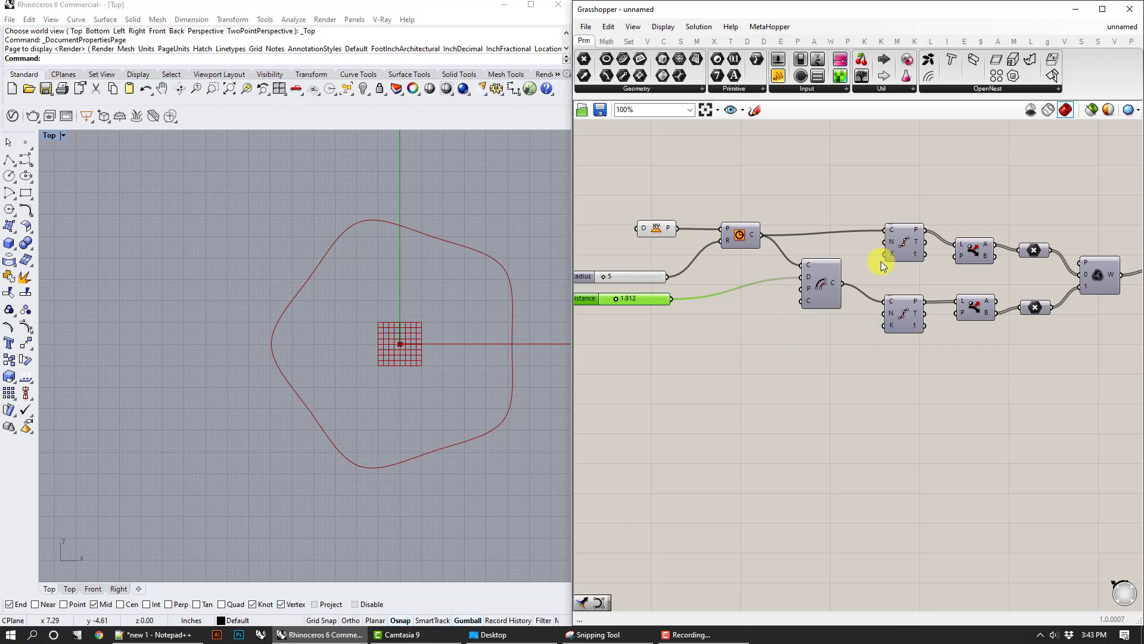
pyautogui.moveTo(757, 282); pyautogui.dragTo(890, 267, button='right')
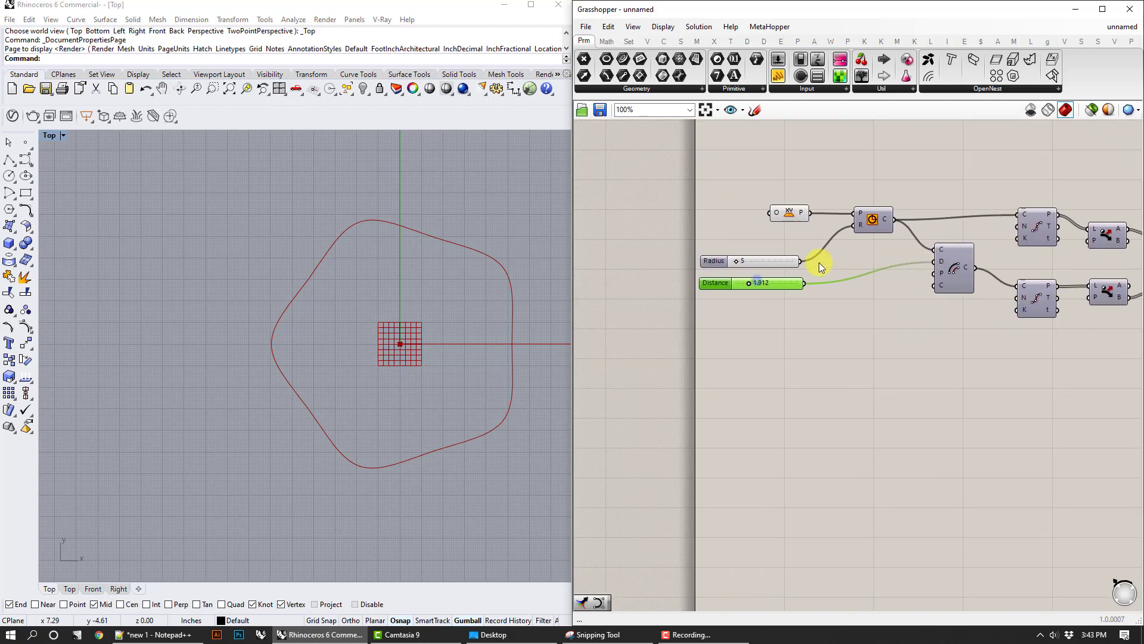
# Step: Add a number slider ranging from 1 to 20 beneath the Distance slider and set it to 16
pyautogui.doubleClick(755, 358)
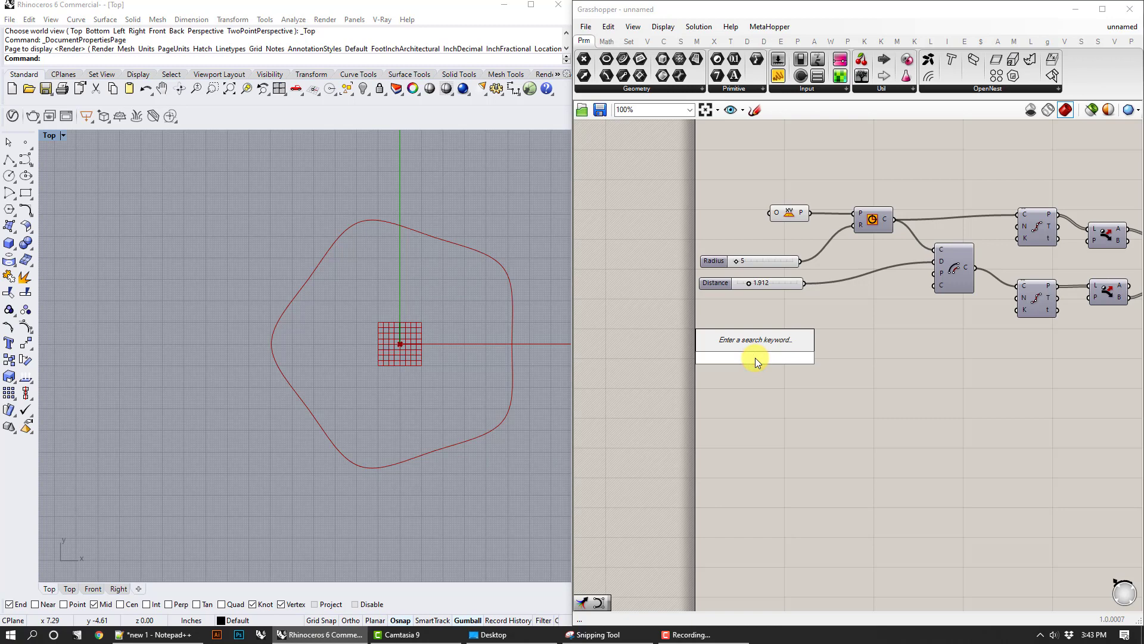
pyautogui.write('1<20')
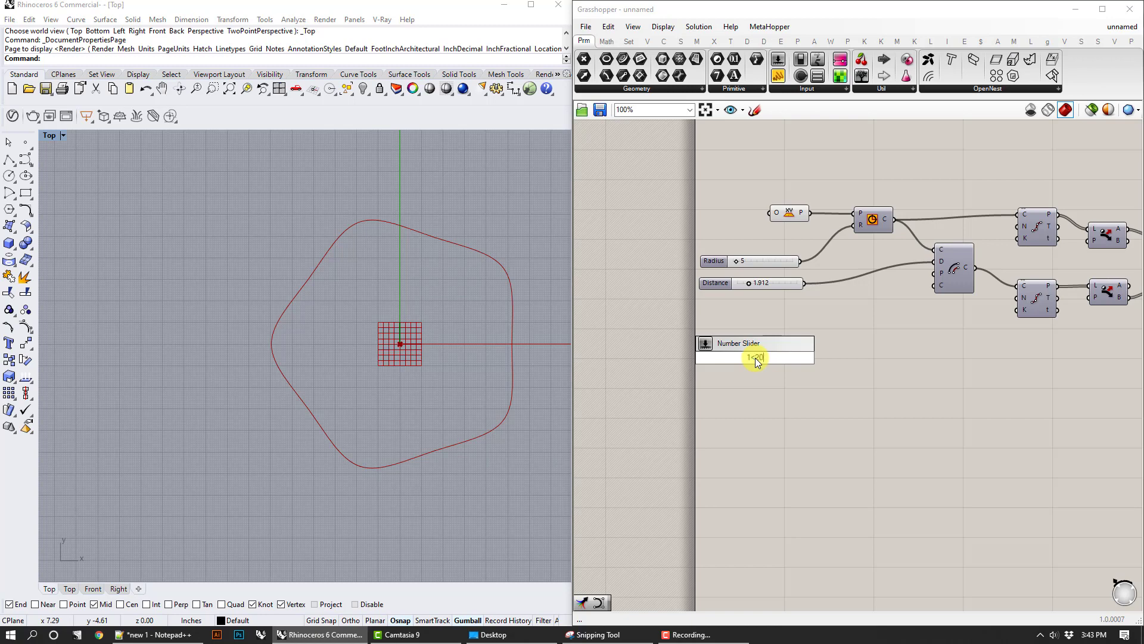
pyautogui.press('Return')
pyautogui.moveTo(756, 358); pyautogui.dragTo(745, 310)
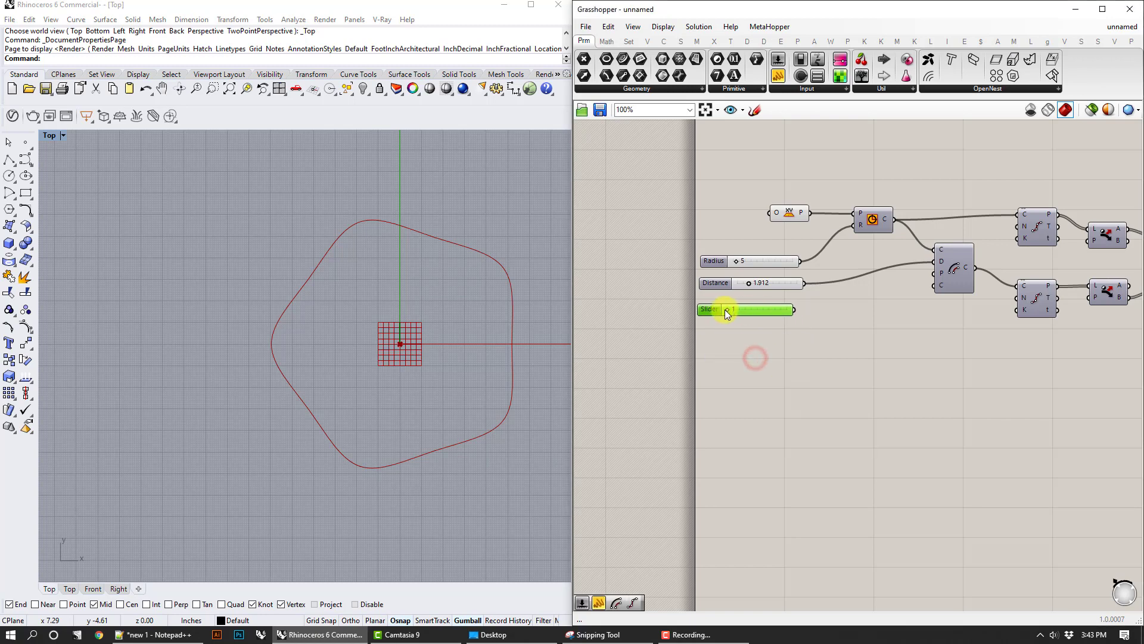
pyautogui.doubleClick(759, 307)
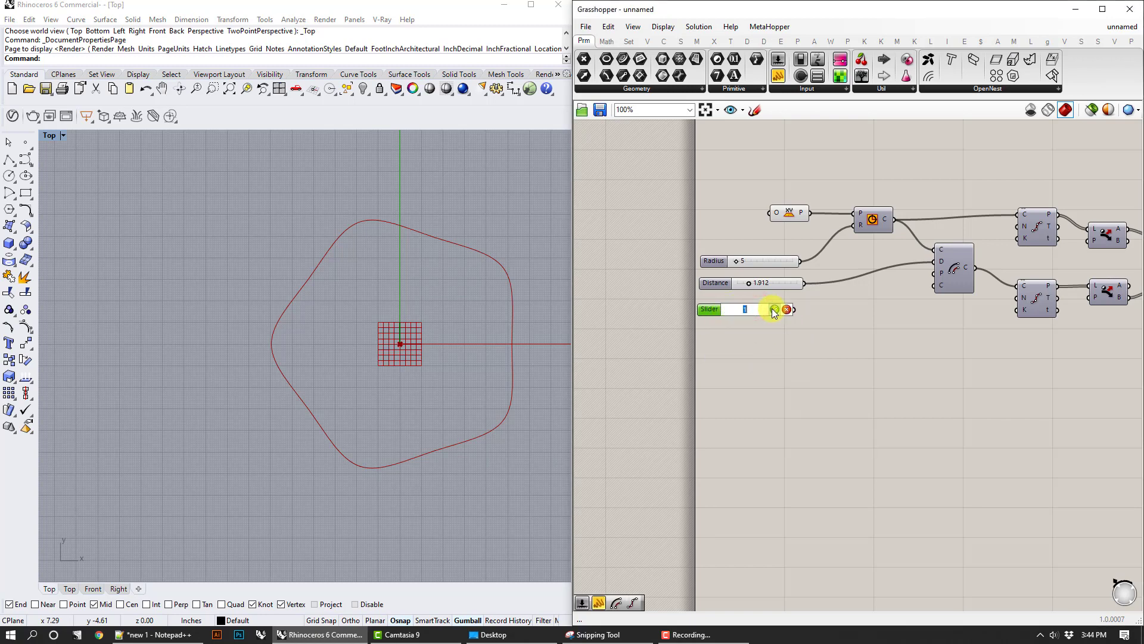
pyautogui.click(773, 310)
pyautogui.moveTo(787, 311); pyautogui.dragTo(704, 337, button='right')
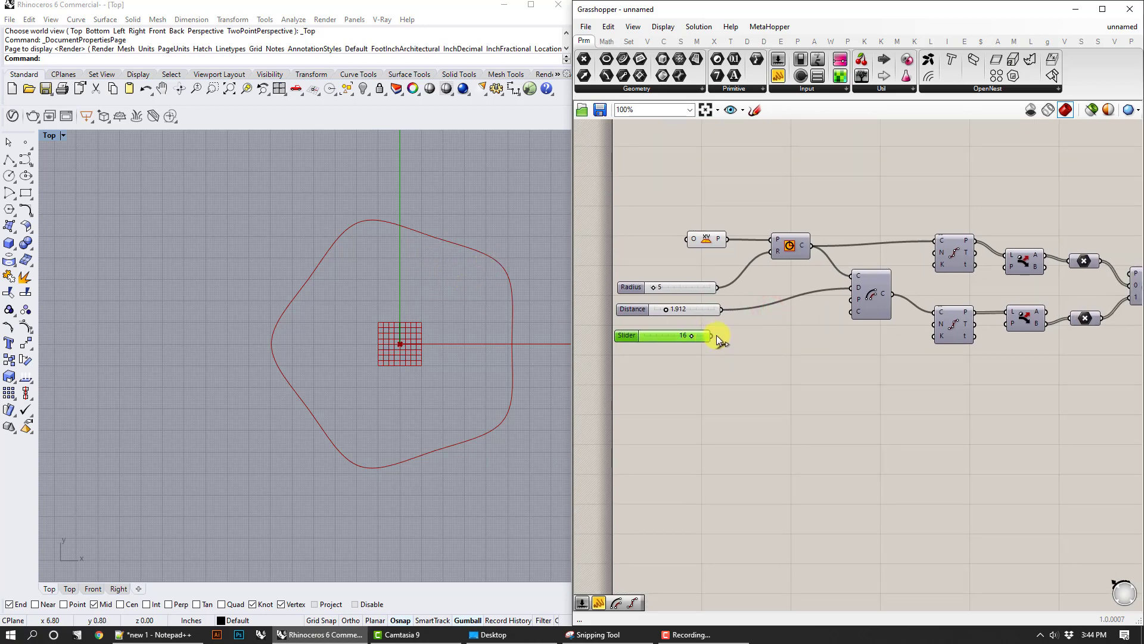
# Step: Connect the new slider to the count input N of both Divide Curve components
pyautogui.moveTo(712, 335); pyautogui.dragTo(934, 252)
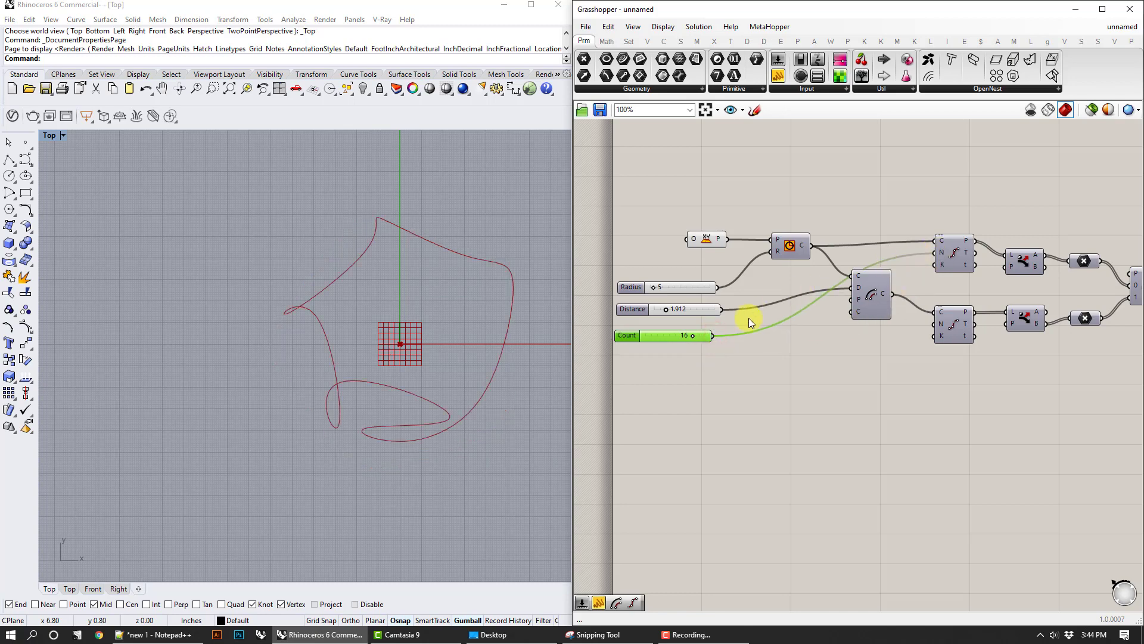
pyautogui.moveTo(713, 335); pyautogui.dragTo(934, 324)
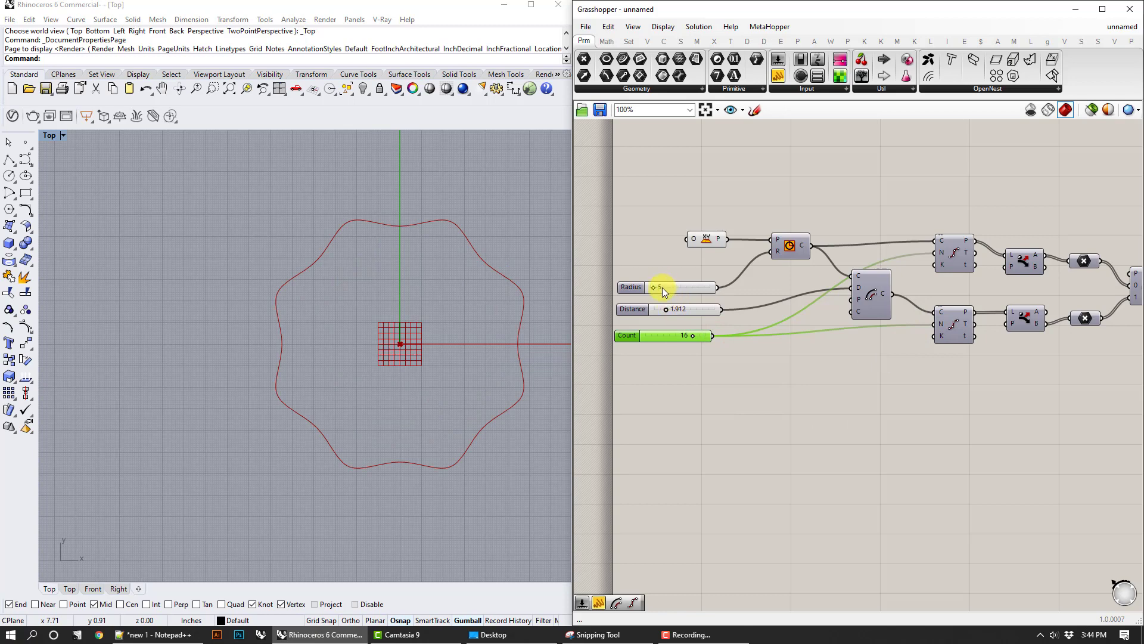
# Step: Set the Radius slider to 3 and the Distance slider to about 5.2
pyautogui.scroll(1, 671, 308)
pyautogui.moveTo(671, 309)
pyautogui.mouseDown()
pyautogui.moveTo(651, 309)
pyautogui.moveTo(687, 304)
pyautogui.moveTo(639, 313)
pyautogui.moveTo(689, 307)
pyautogui.moveTo(647, 281)
pyautogui.moveTo(683, 286)
pyautogui.mouseUp()
# Step: Limit the Radius slider's maximum to 24 and set its value to 2
pyautogui.rightClick(684, 286)
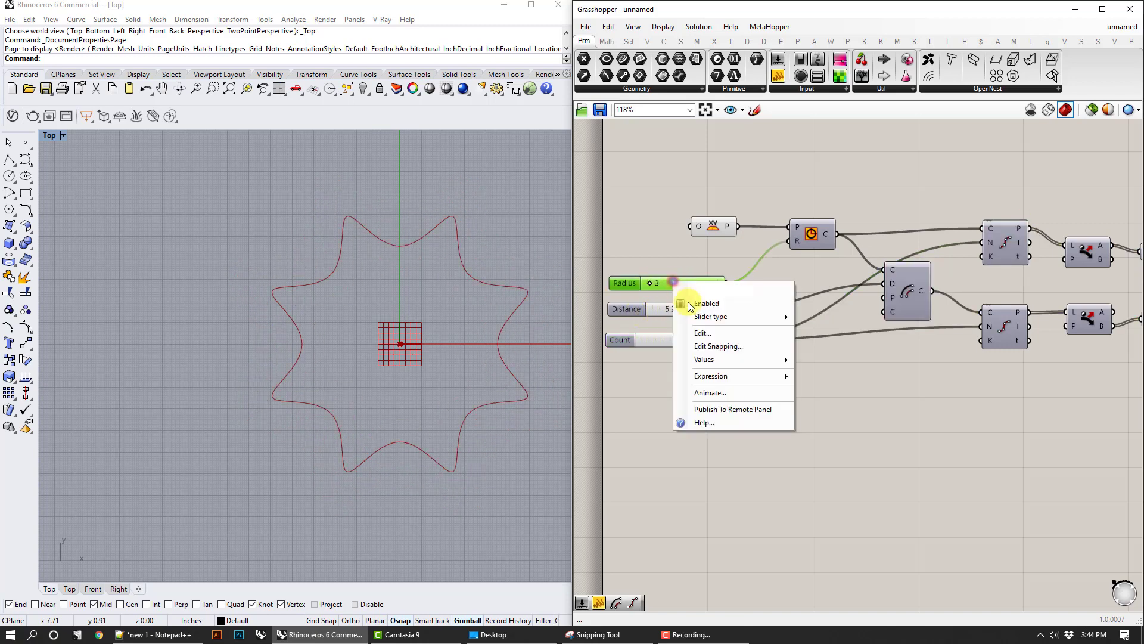
pyautogui.click(702, 330)
pyautogui.doubleClick(747, 366)
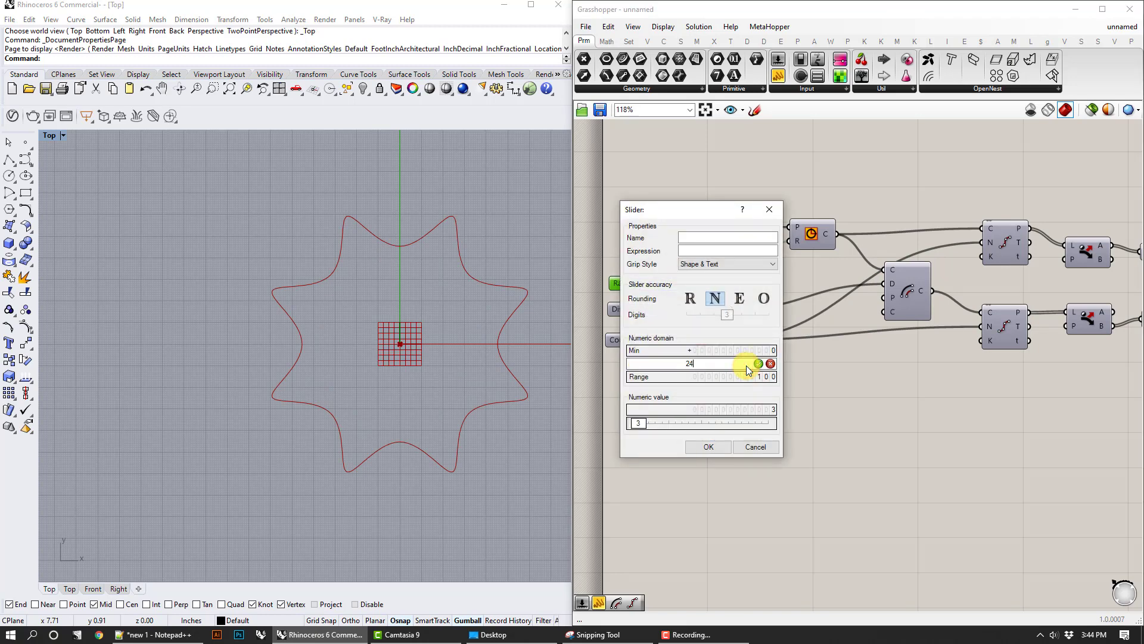
pyautogui.click(757, 364)
pyautogui.click(727, 448)
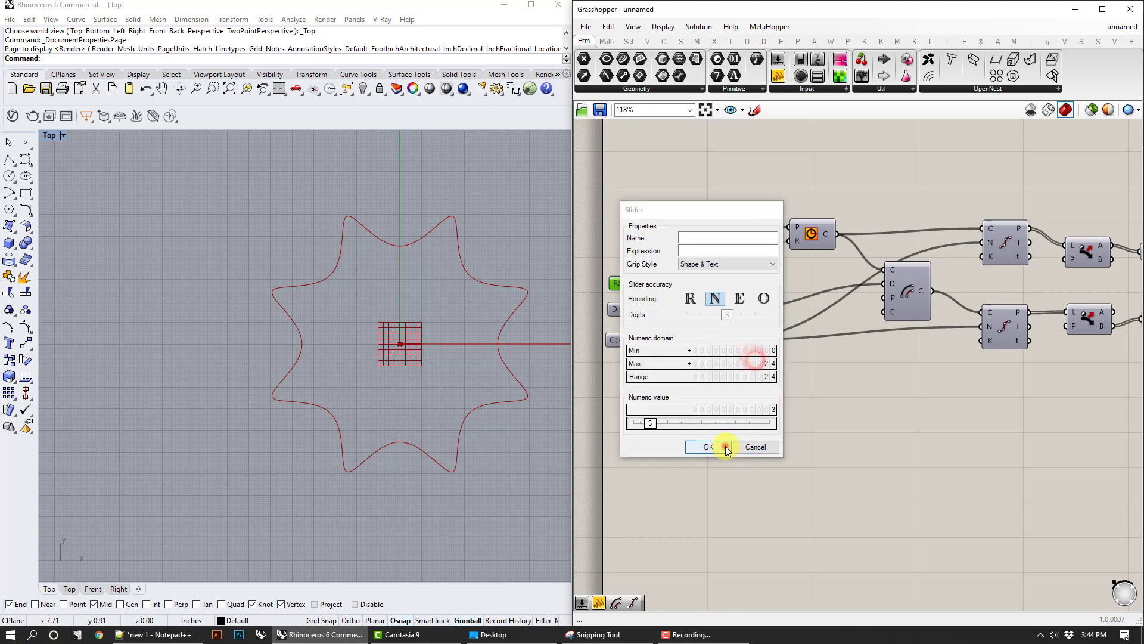
pyautogui.moveTo(659, 284); pyautogui.dragTo(654, 285)
# Step: Change the Radius slider to floating-point rounding and set Radius to about 2.4, Distance to about 1.9 and Count to 20
pyautogui.rightClick(672, 285)
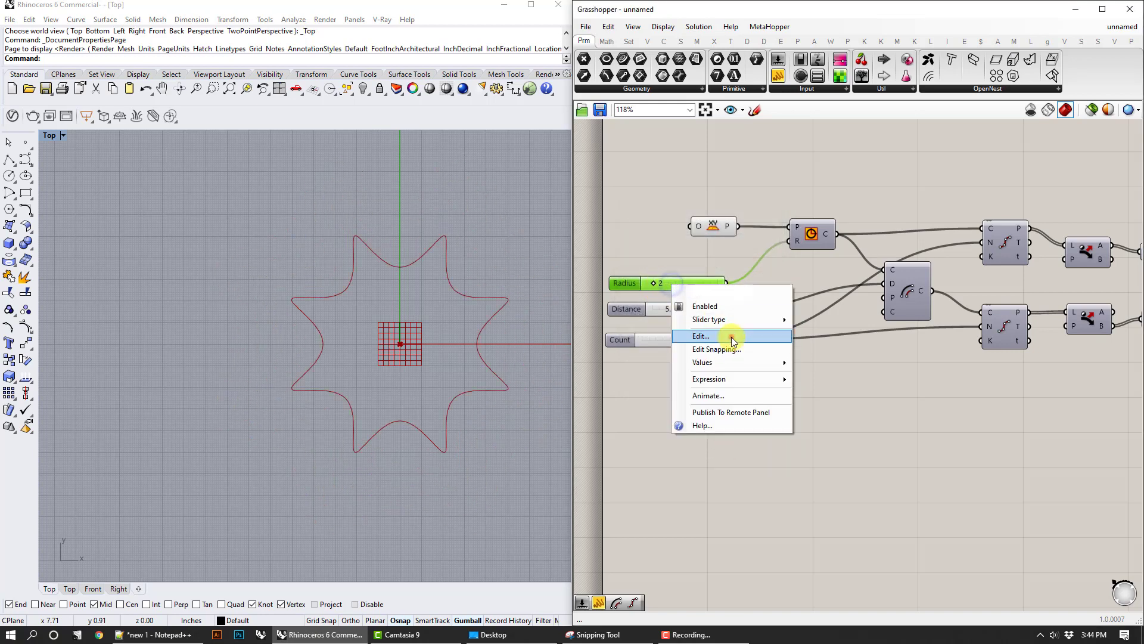
pyautogui.click(733, 338)
pyautogui.click(721, 307)
pyautogui.click(737, 451)
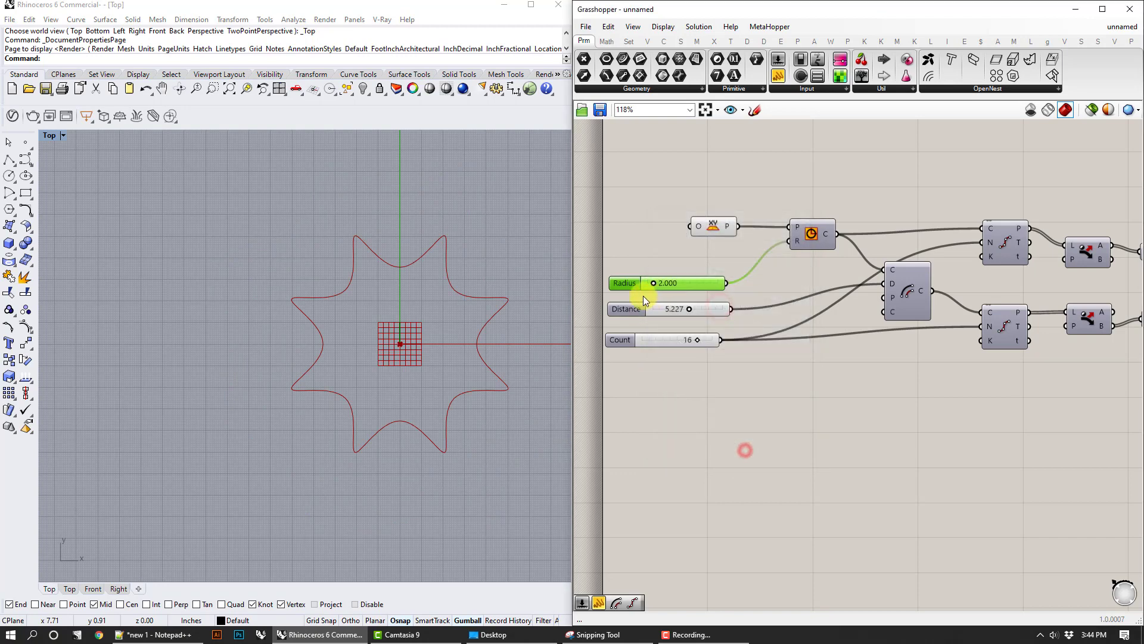
pyautogui.moveTo(647, 279); pyautogui.dragTo(713, 342)
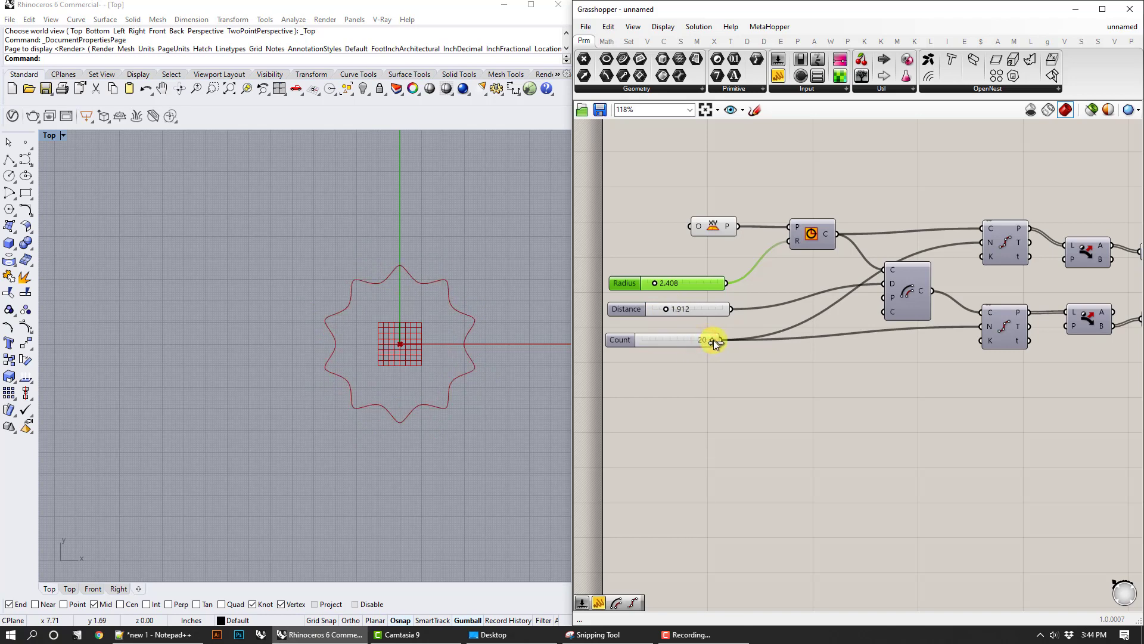
# Step: Review the rounding and numeric domain settings of the Count slider
pyautogui.rightClick(674, 338)
pyautogui.click(721, 389)
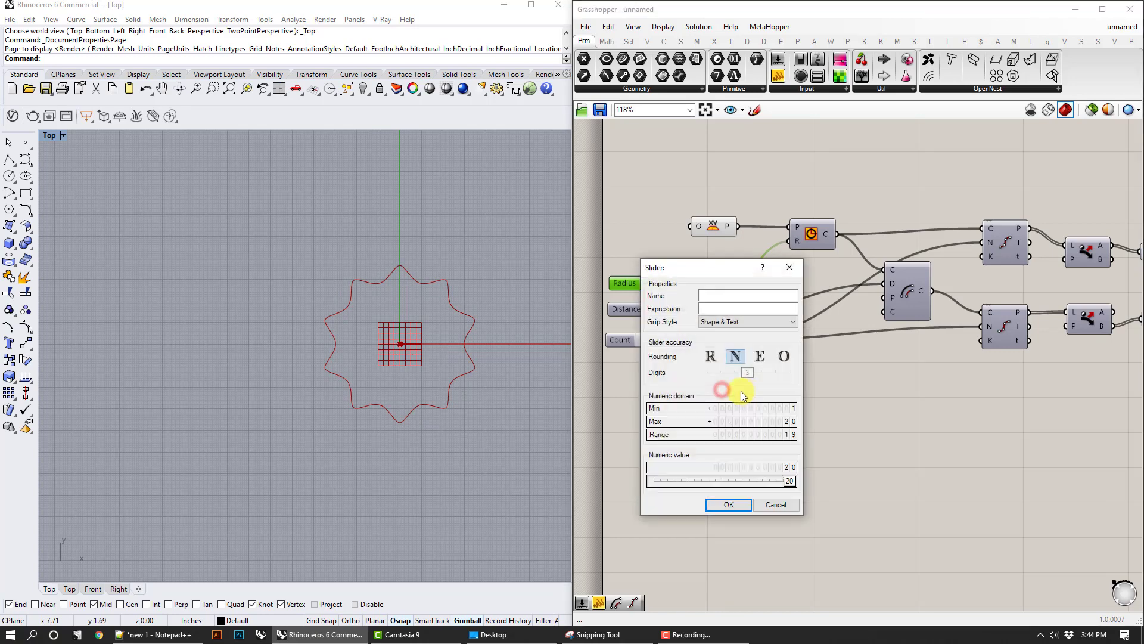
pyautogui.click(737, 504)
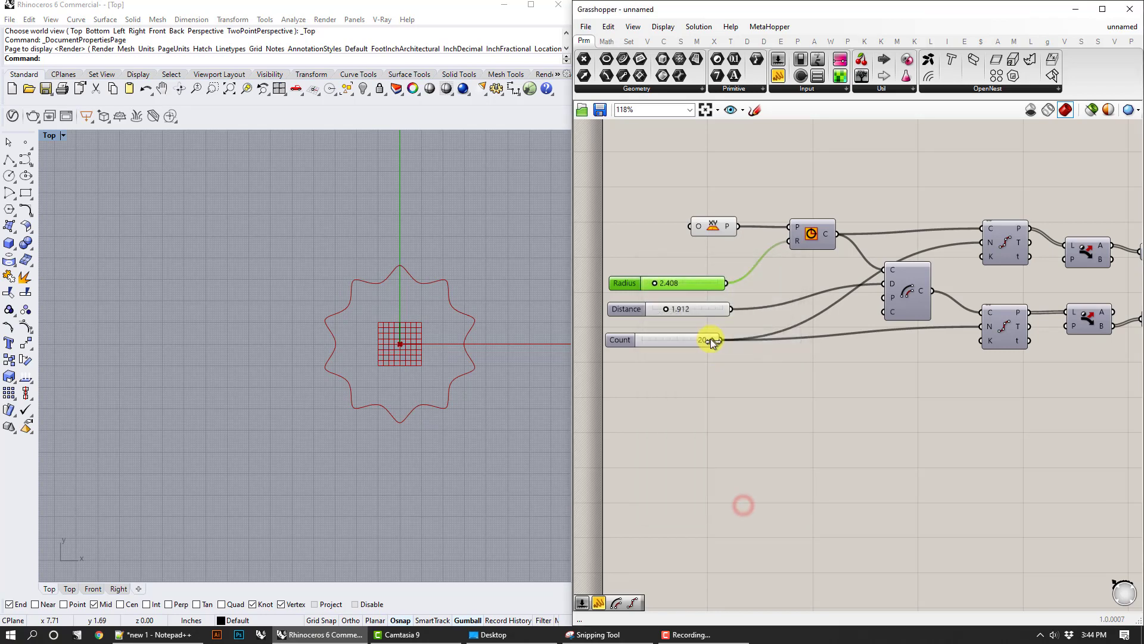
pyautogui.moveTo(710, 338)
pyautogui.mouseDown()
pyautogui.moveTo(692, 341)
pyautogui.moveTo(713, 341)
pyautogui.mouseUp()
pyautogui.click(906, 419)
# Step: Switch the Rhino viewport from Top to the Perspective view and zoom to the extents of the wavy curve
pyautogui.moveTo(976, 413); pyautogui.dragTo(856, 403, button='right')
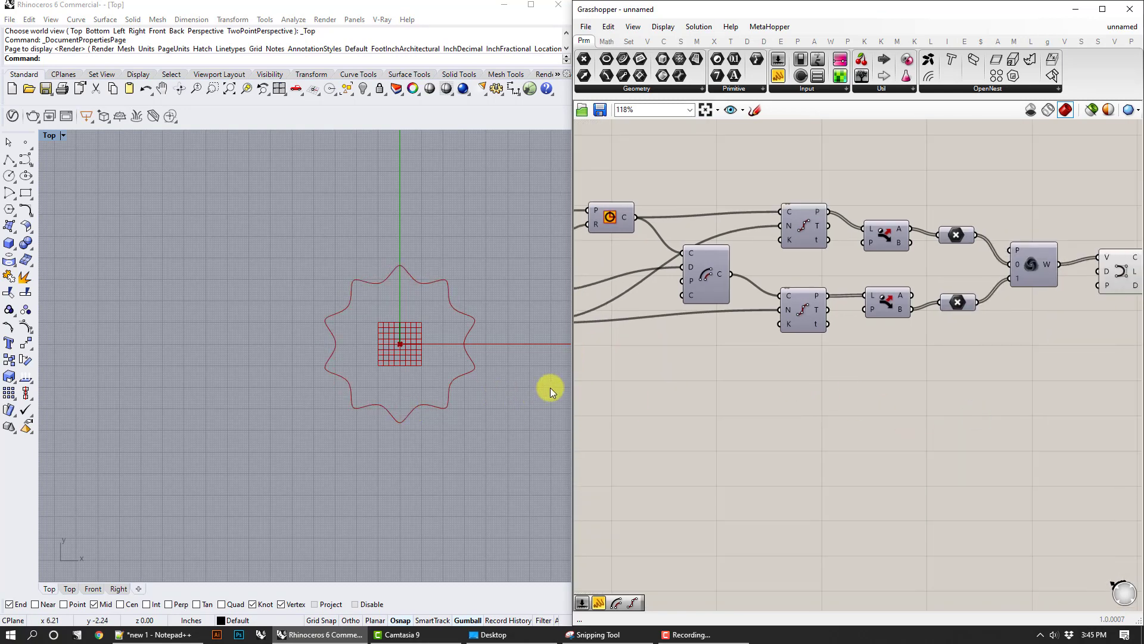
pyautogui.moveTo(549, 388); pyautogui.dragTo(401, 391, button='right')
pyautogui.click(64, 135)
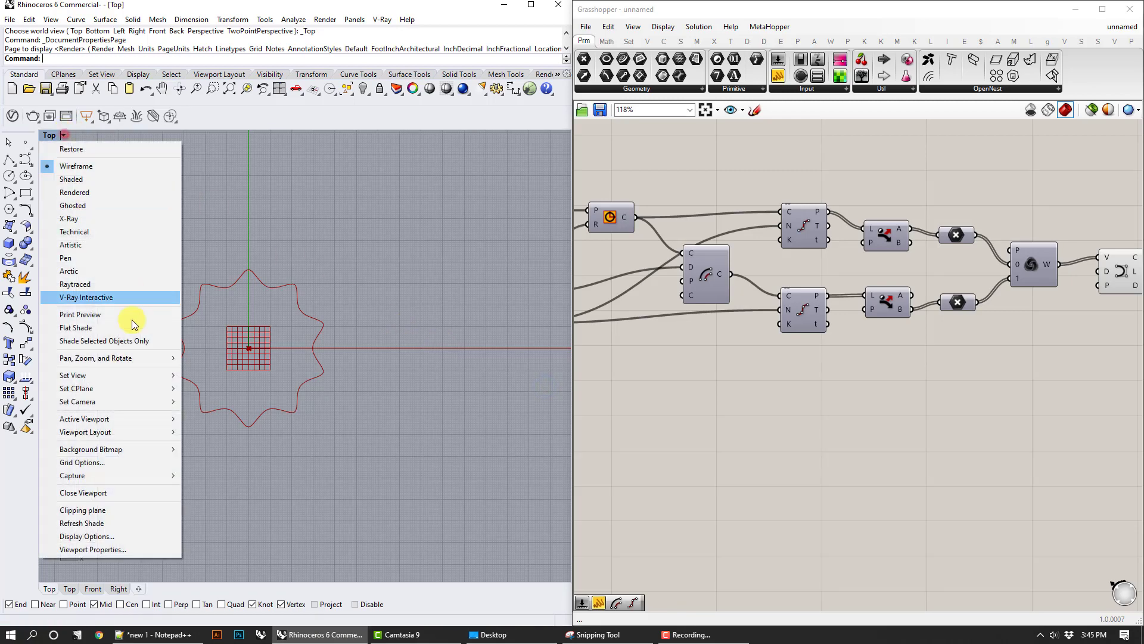
pyautogui.moveTo(164, 376)
pyautogui.click(232, 472)
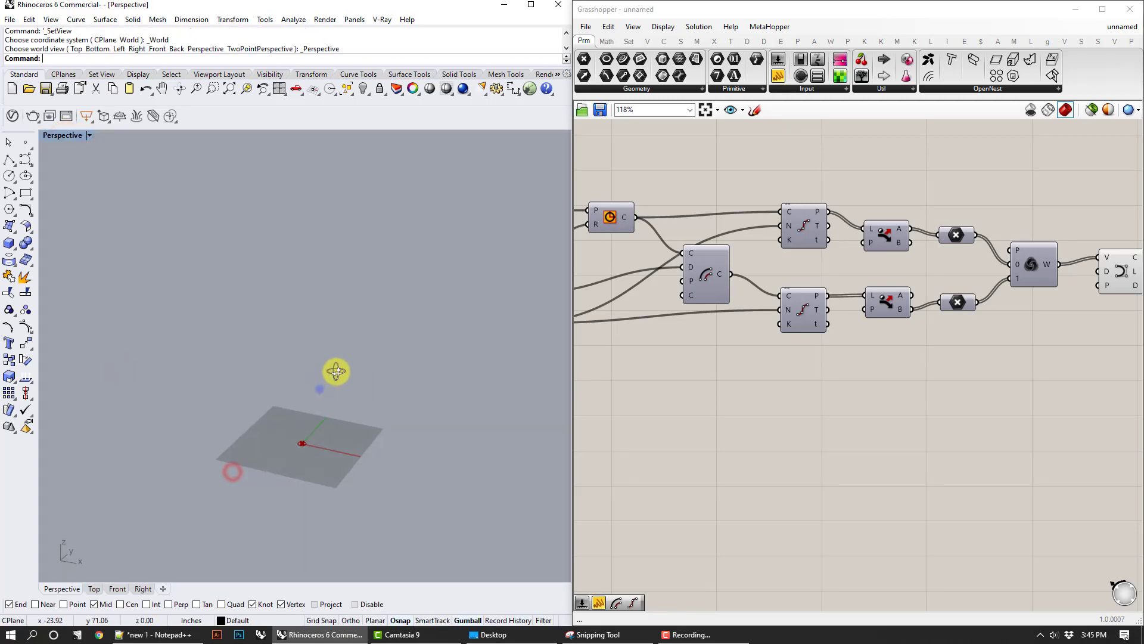
pyautogui.moveTo(336, 370); pyautogui.dragTo(341, 367, button='right')
pyautogui.scroll(8, 301, 456)
pyautogui.scroll(10, 309, 394)
pyautogui.moveTo(308, 404); pyautogui.dragTo(365, 399, button='right')
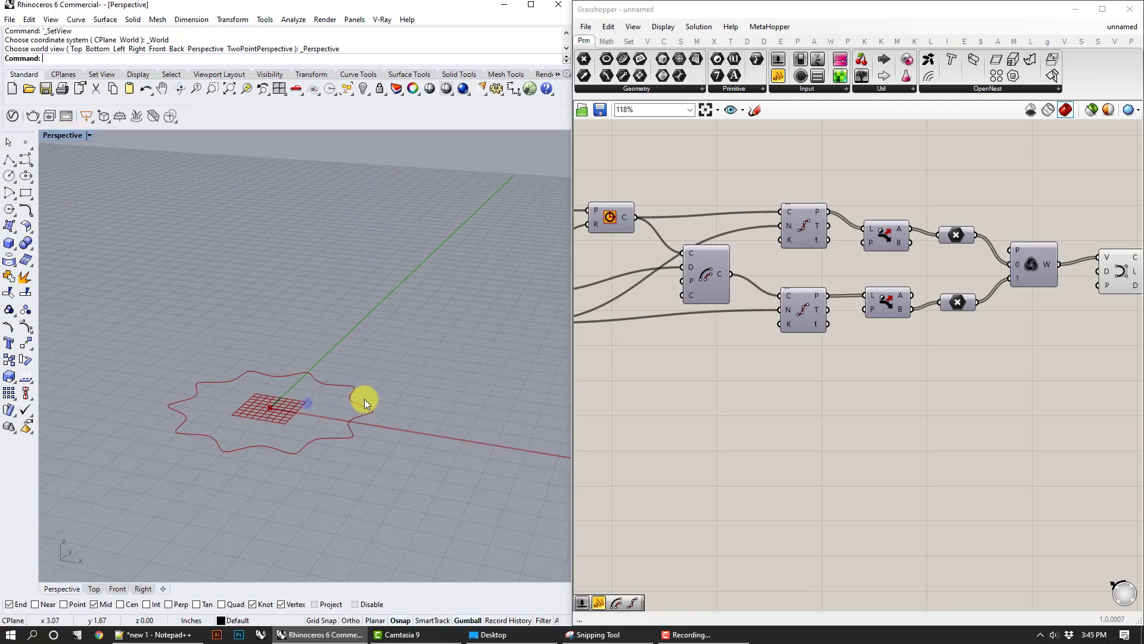
pyautogui.scroll(1, 364, 399)
pyautogui.click(233, 90)
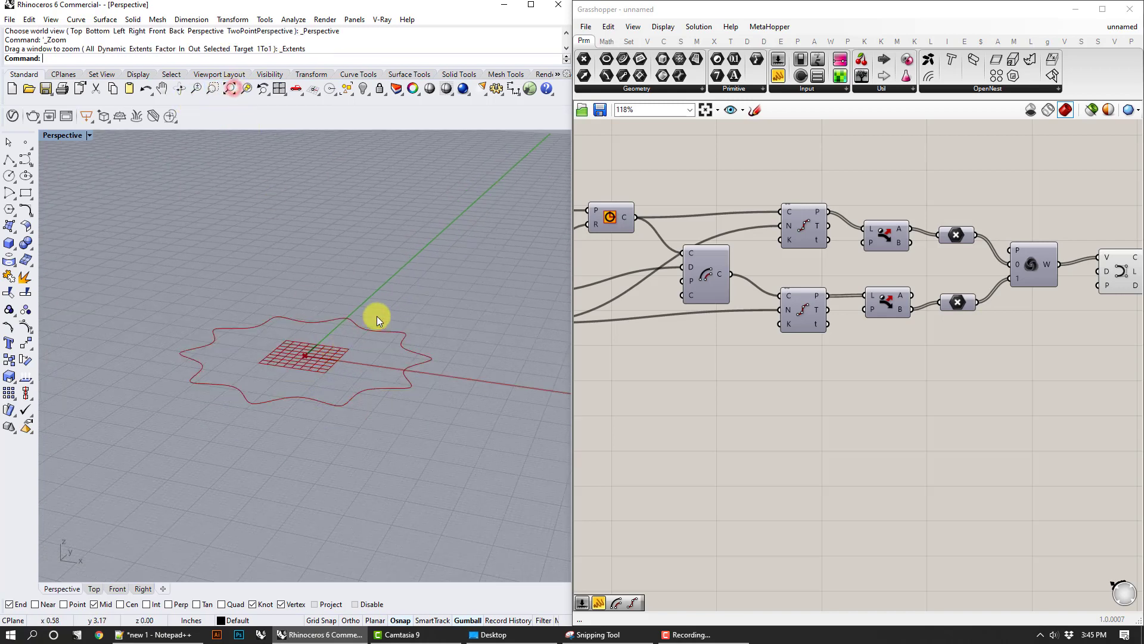
pyautogui.scroll(-1, 868, 322)
# Step: Add a Move component after the Nurbs Curve component and connect the curve output C to its geometry input G
pyautogui.moveTo(1022, 331); pyautogui.dragTo(752, 302, button='right')
pyautogui.doubleClick(988, 306)
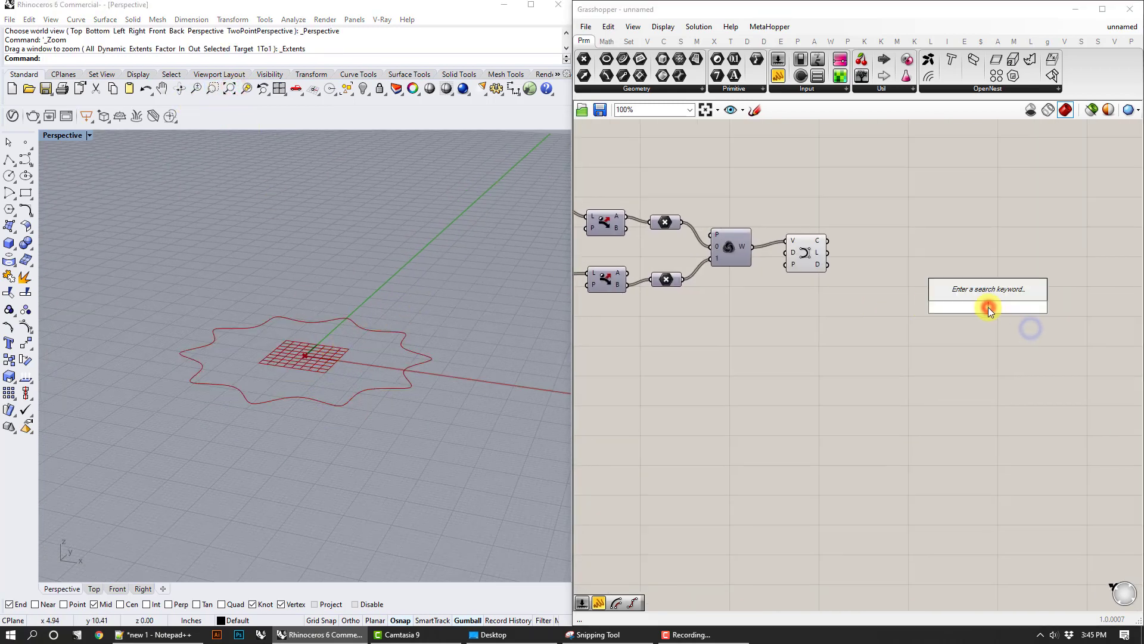
pyautogui.write('move')
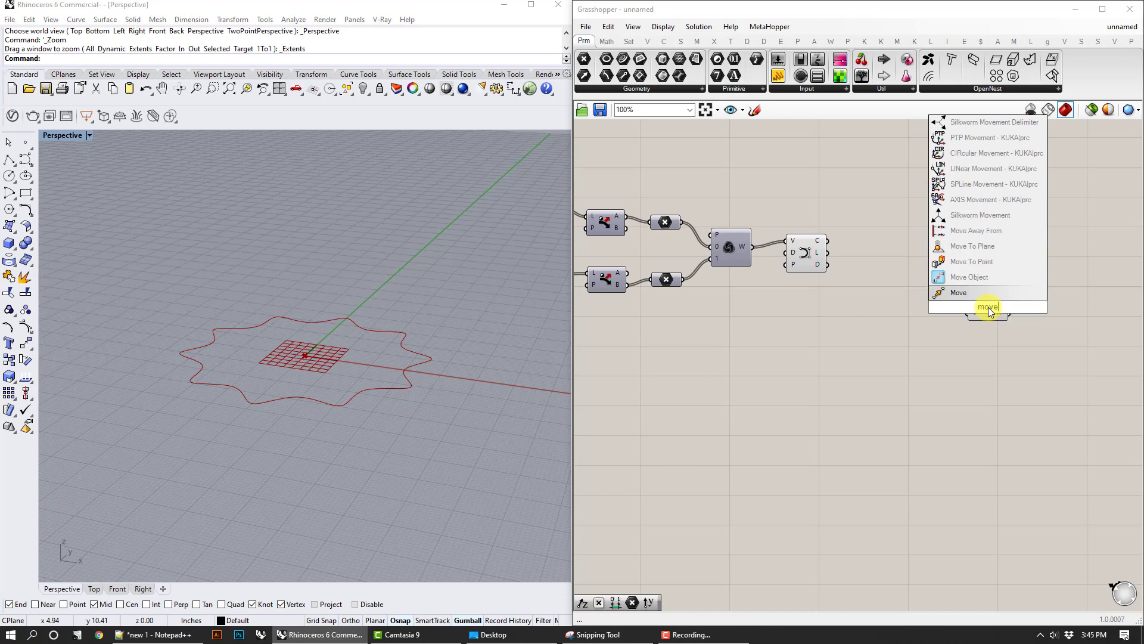
pyautogui.press('Return')
pyautogui.click(814, 244)
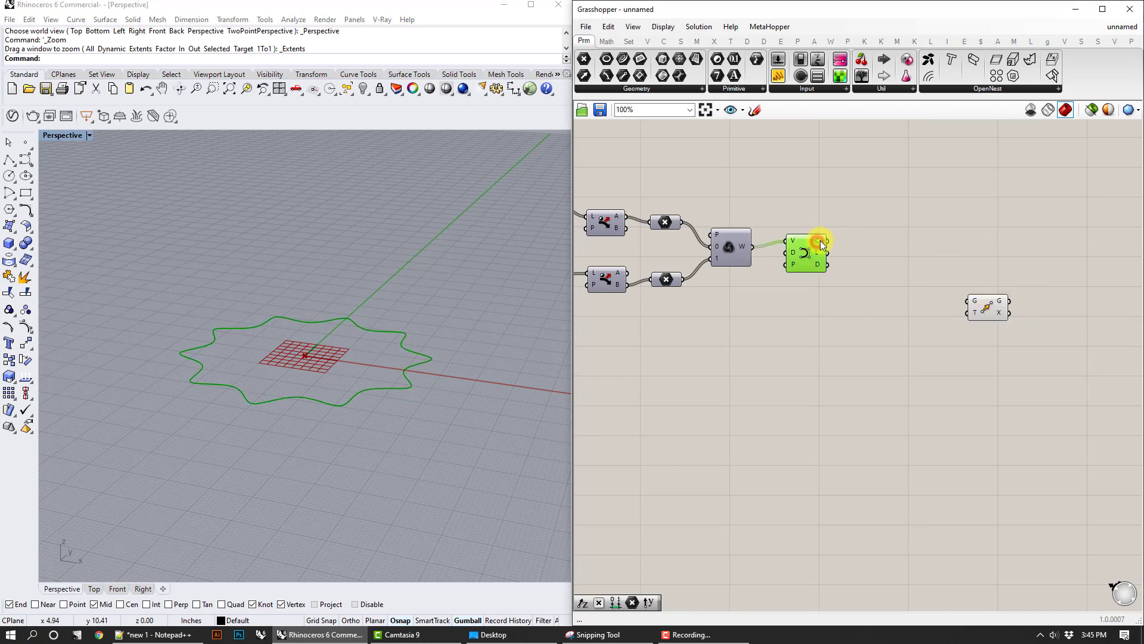
pyautogui.moveTo(828, 241); pyautogui.dragTo(981, 254)
# Step: Add a Unit Z vector below the Move component and connect it to Move's translation input T
pyautogui.doubleClick(930, 283)
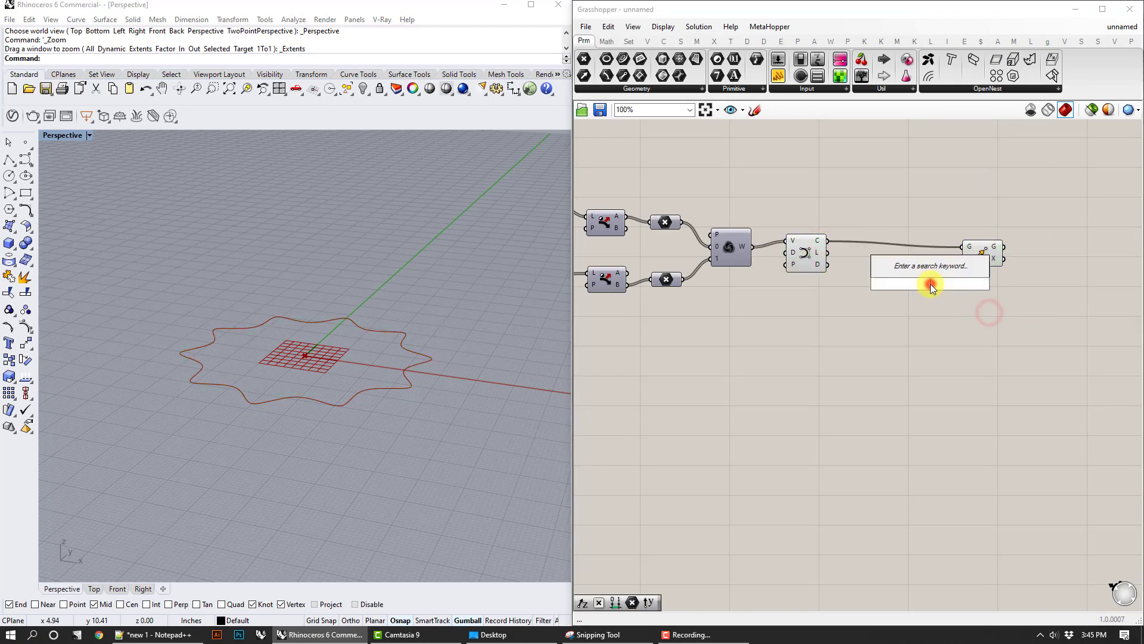
pyautogui.write('unit z')
pyautogui.press('Return')
pyautogui.moveTo(920, 279); pyautogui.dragTo(969, 266)
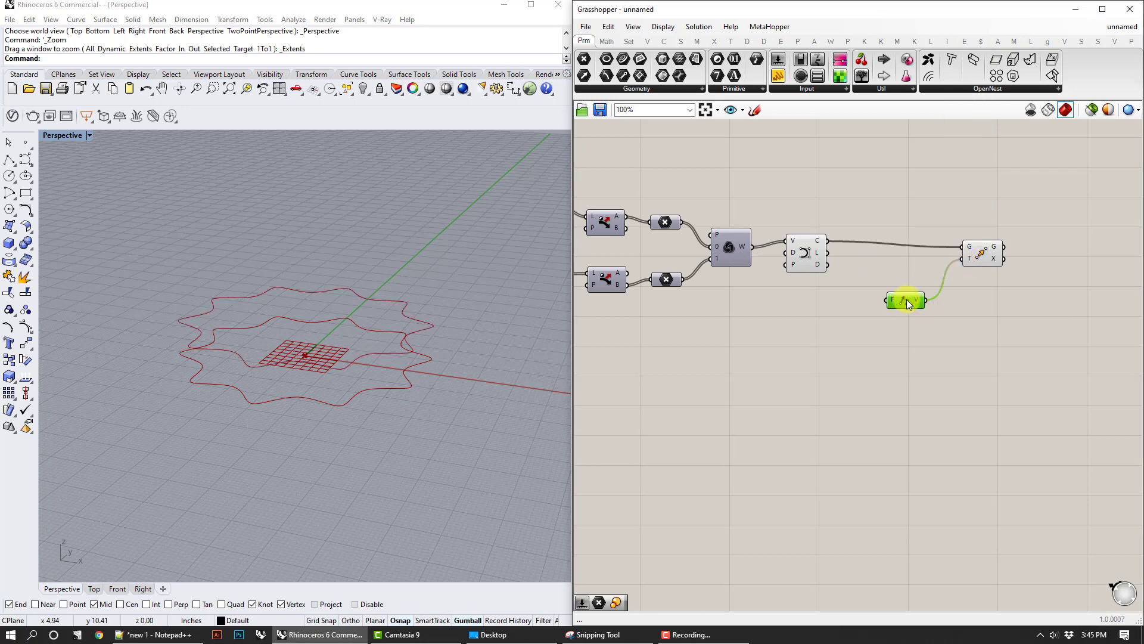
pyautogui.moveTo(907, 300); pyautogui.dragTo(903, 320)
pyautogui.moveTo(502, 317); pyautogui.dragTo(510, 289, button='right')
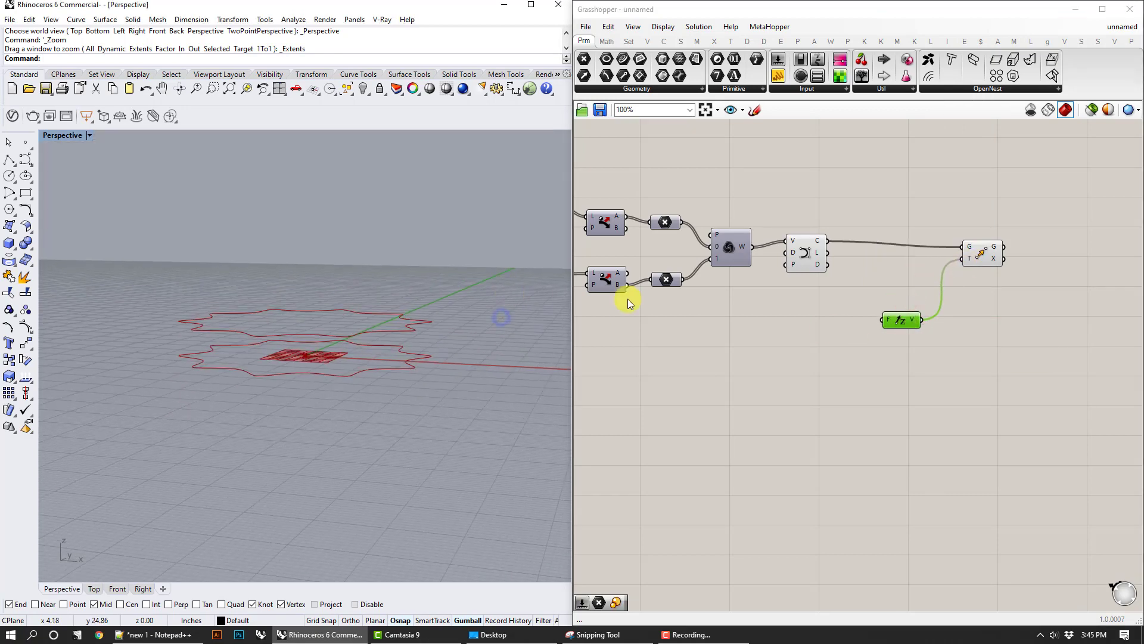
pyautogui.moveTo(443, 298)
pyautogui.mouseDown(button='right')
pyautogui.moveTo(432, 319)
pyautogui.moveTo(429, 309)
pyautogui.mouseUp(button='right')
pyautogui.click(980, 256)
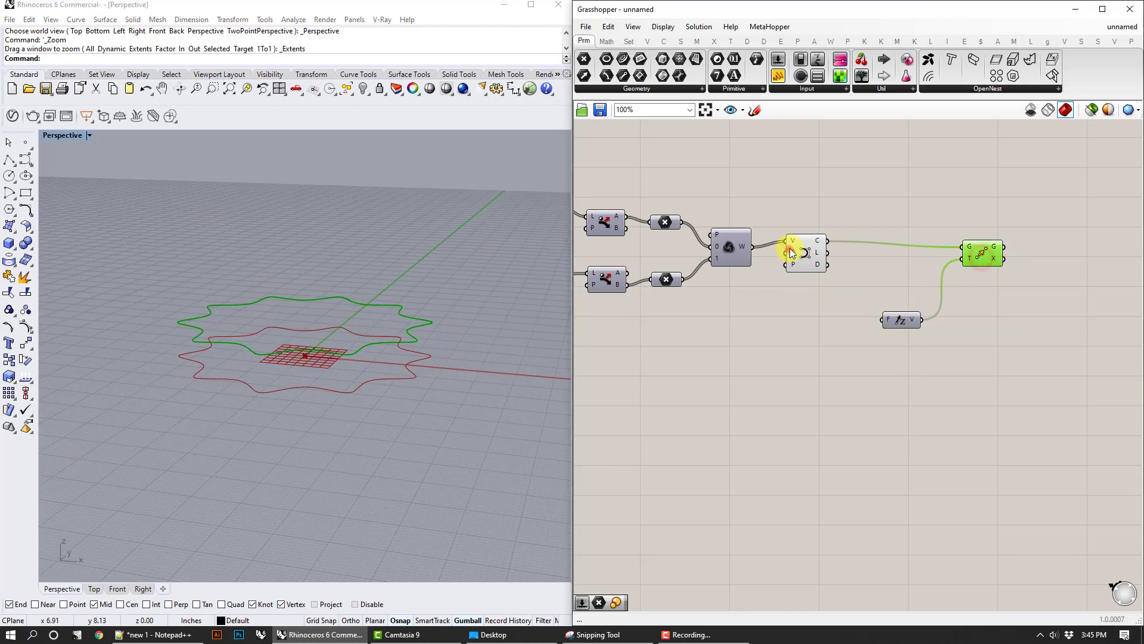
pyautogui.click(800, 249)
pyautogui.click(935, 202)
# Step: Add a Series component beside the Unit Z vector and connect its output to the Unit Z factor input F
pyautogui.moveTo(862, 320); pyautogui.dragTo(874, 364, button='right')
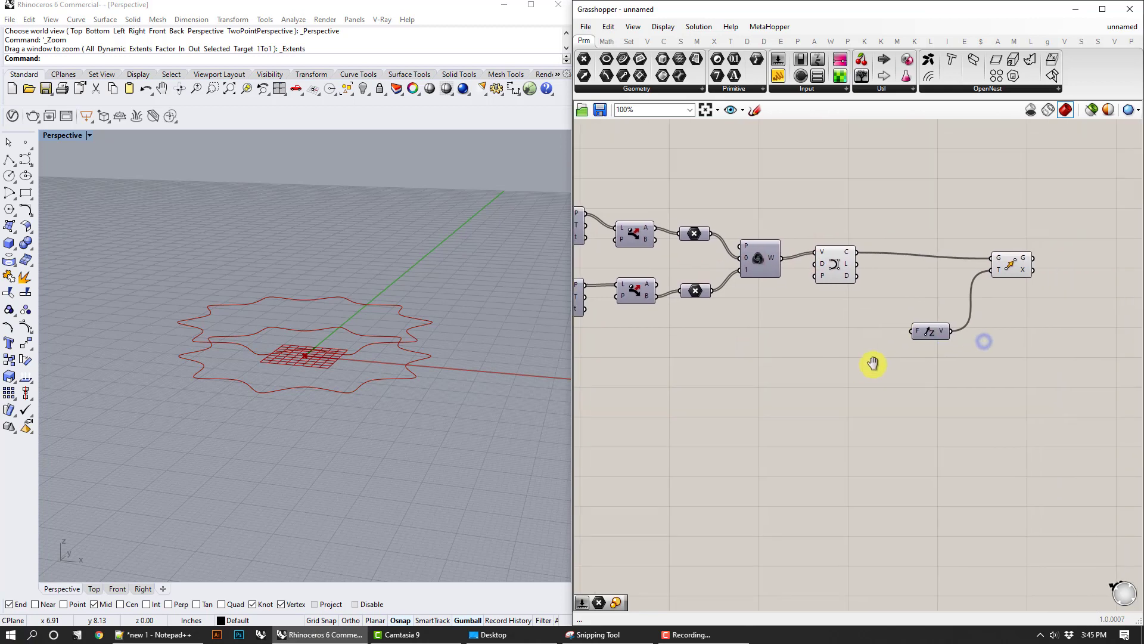
pyautogui.doubleClick(874, 364)
pyautogui.write('series')
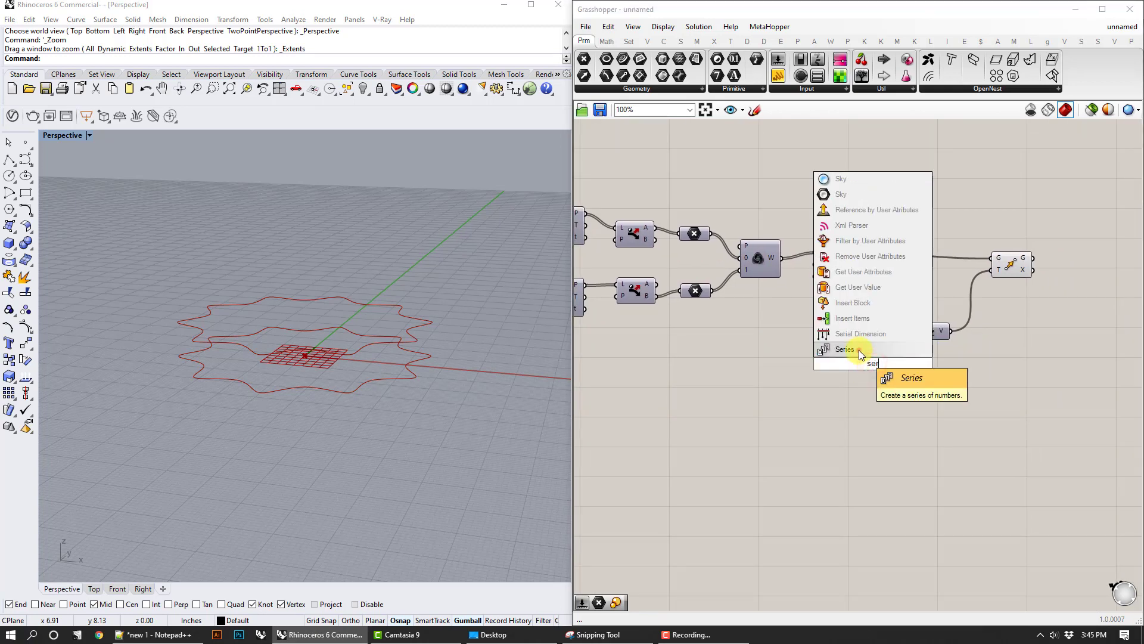
pyautogui.click(860, 350)
pyautogui.moveTo(876, 339); pyautogui.dragTo(913, 331)
pyautogui.scroll(-5, 446, 362)
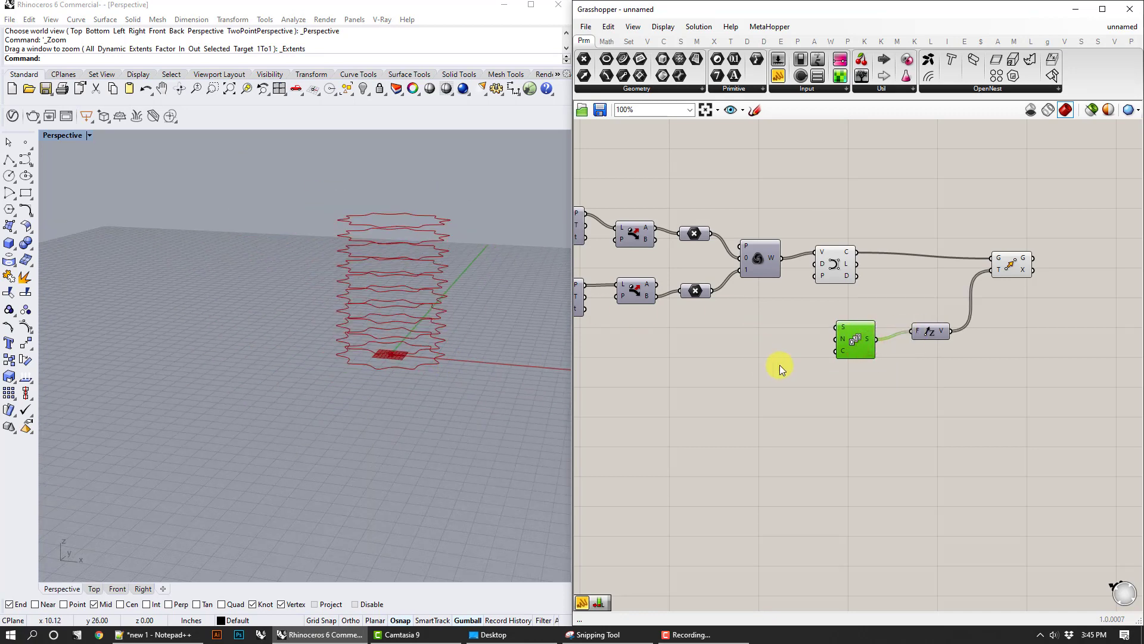
# Step: Add a number slider set to 100 and connect it to the Series component's count input C
pyautogui.scroll(2, 828, 346)
pyautogui.click(864, 324)
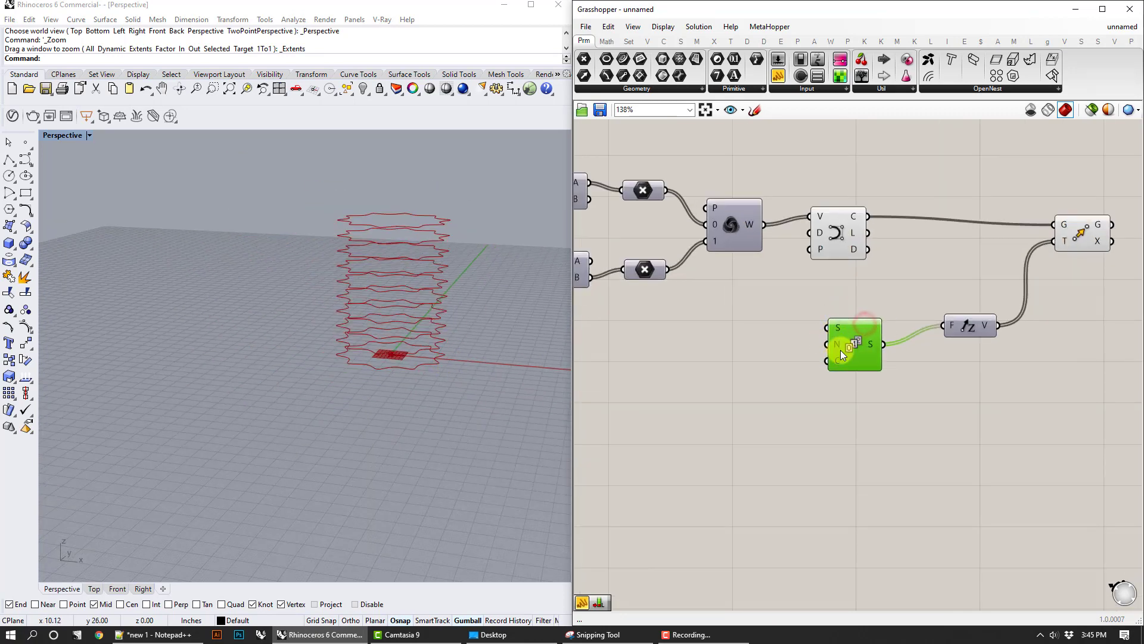
pyautogui.doubleClick(745, 348)
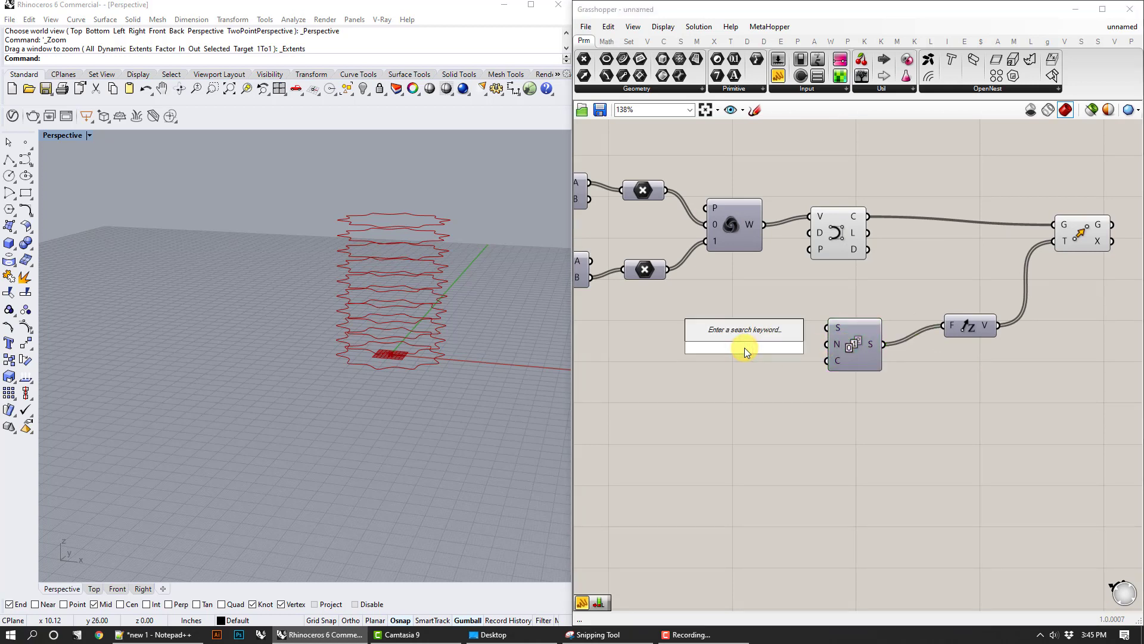
pyautogui.write('100')
pyautogui.press('Return')
pyautogui.moveTo(750, 349); pyautogui.dragTo(828, 344)
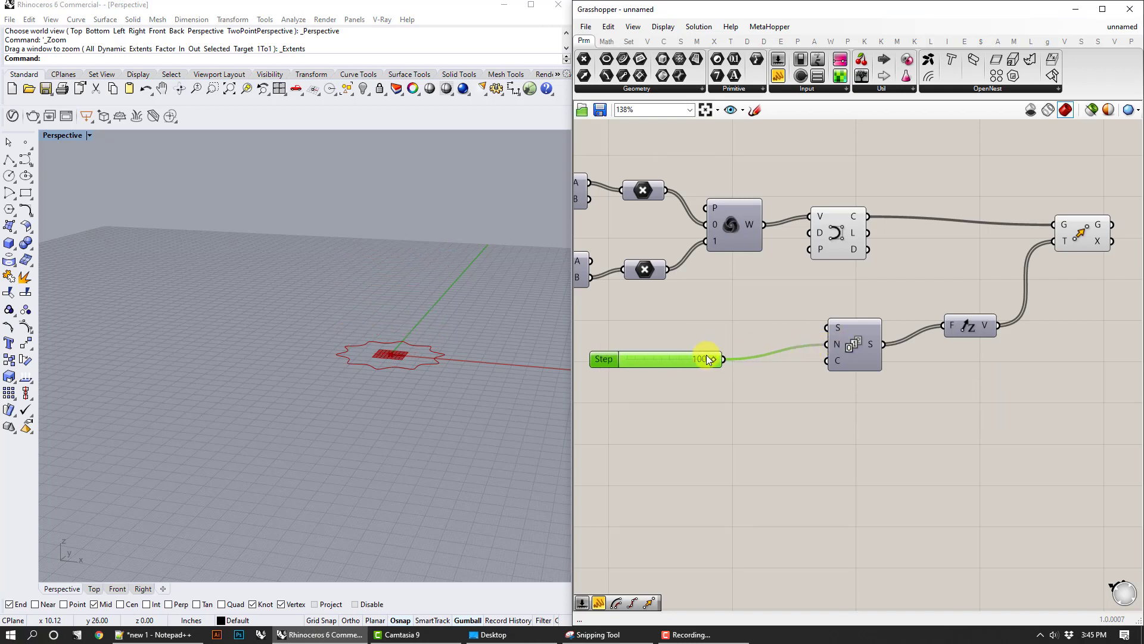
pyautogui.moveTo(706, 356); pyautogui.dragTo(827, 360)
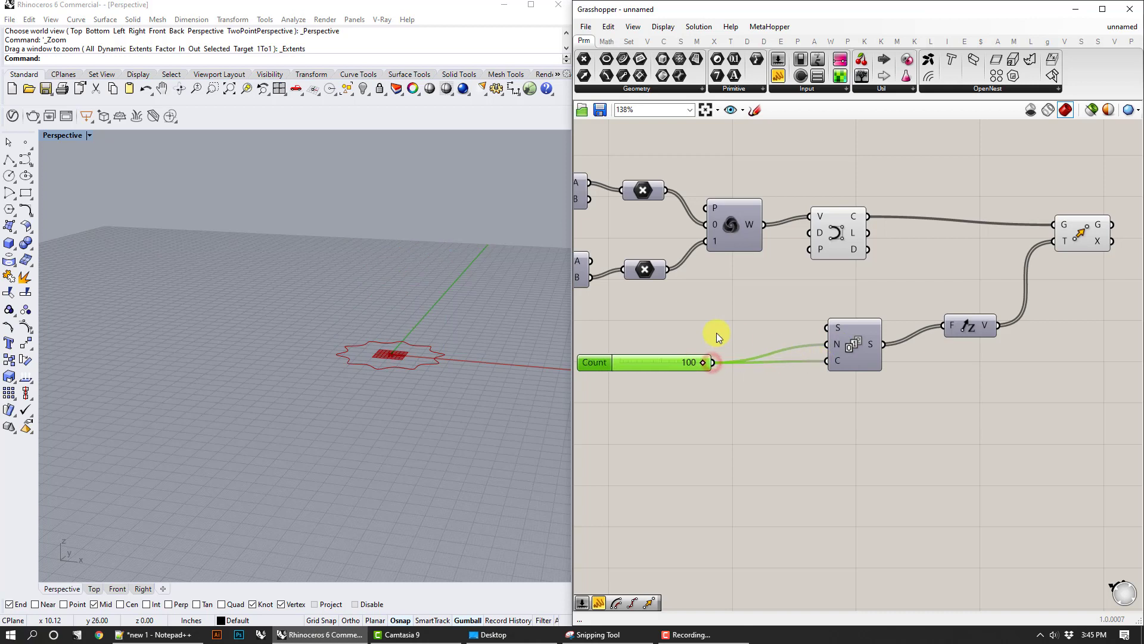
pyautogui.doubleClick(711, 332)
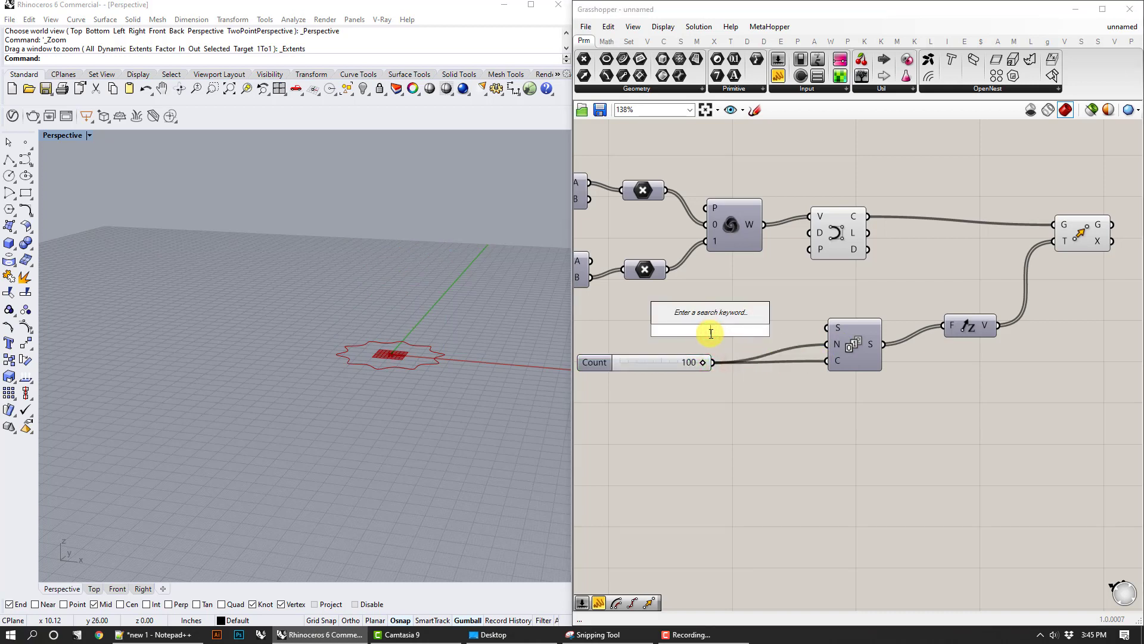
pyautogui.write('2')
pyautogui.press('Return')
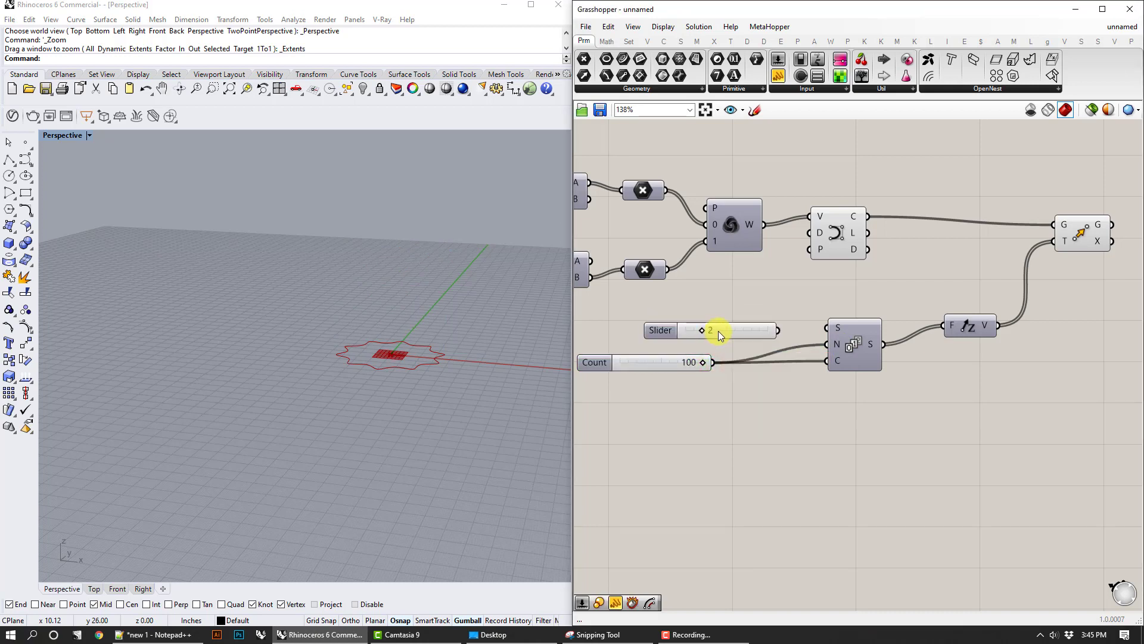
pyautogui.rightClick(718, 332)
pyautogui.click(707, 331)
pyautogui.press('Delete')
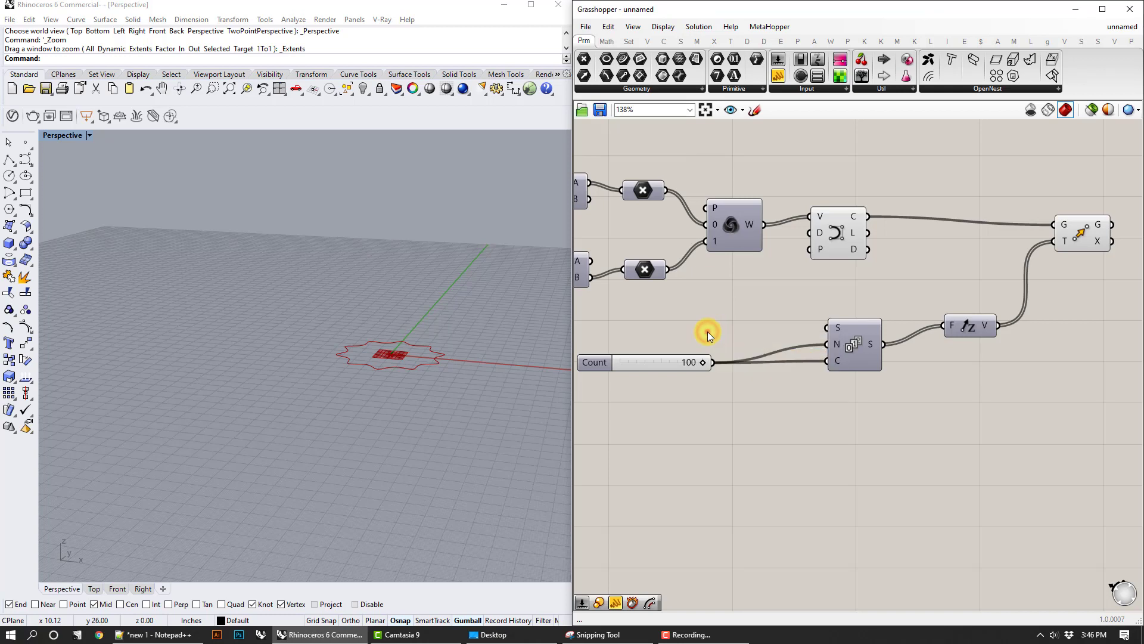
# Step: Add a number slider ranging from 0 to 5 above the Series Count slider and give it floating-point rounding
pyautogui.doubleClick(707, 331)
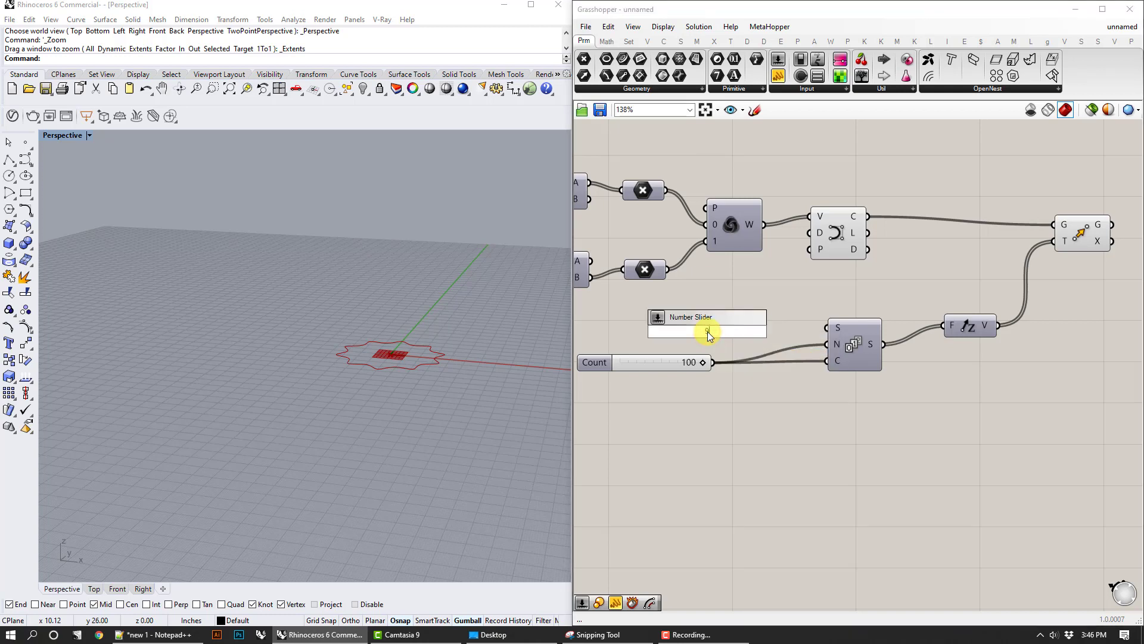
pyautogui.write('0<5')
pyautogui.press('Return')
pyautogui.rightClick(707, 331)
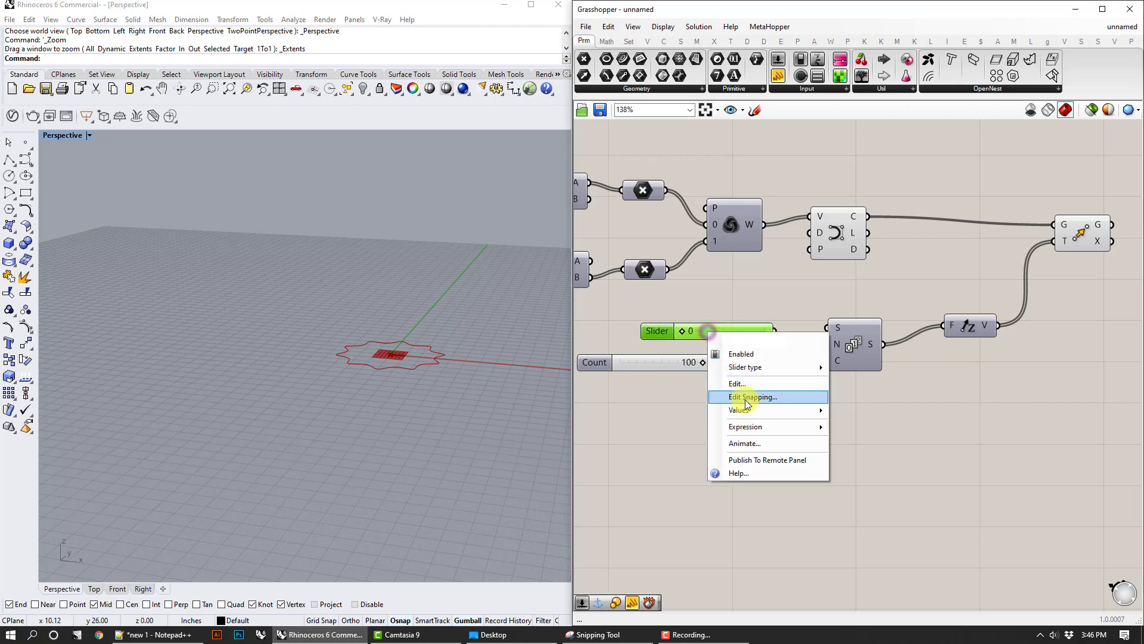
pyautogui.click(740, 395)
pyautogui.click(749, 349)
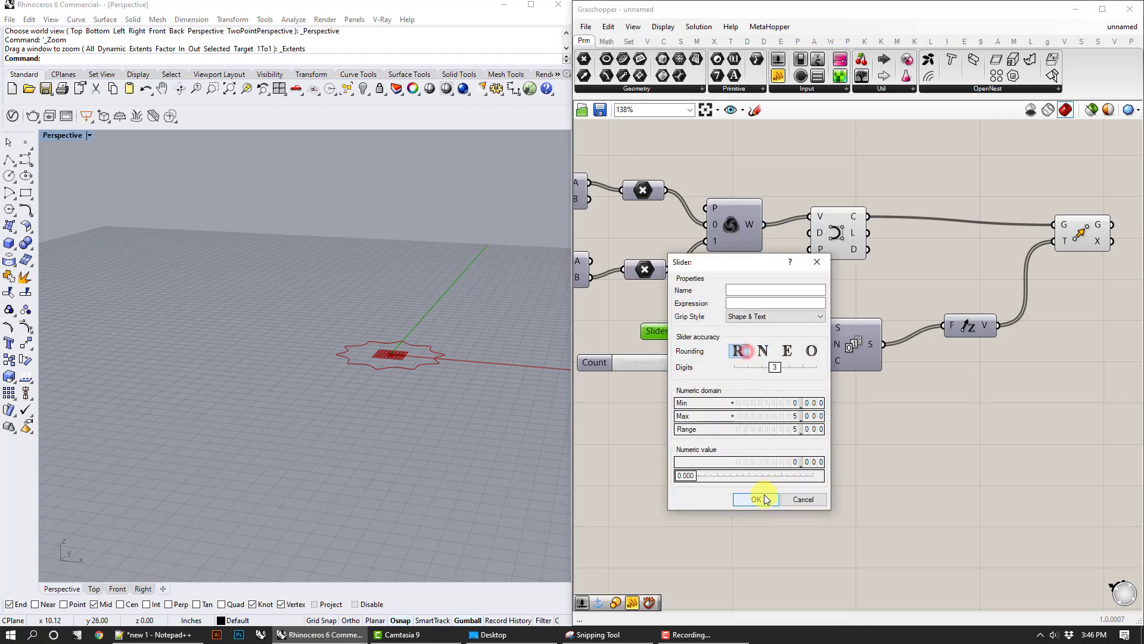
pyautogui.click(765, 499)
# Step: Set the new slider to 0.470 and connect it to the Series component's step input N in place of the Count slider
pyautogui.moveTo(682, 329); pyautogui.dragTo(693, 331)
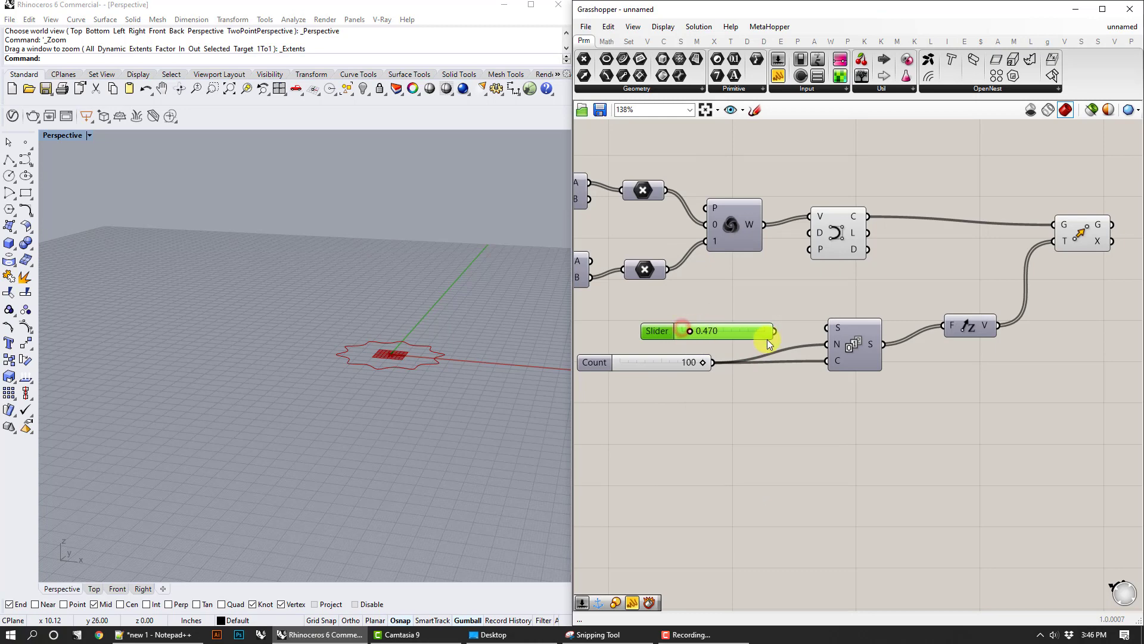
pyautogui.moveTo(778, 334); pyautogui.dragTo(830, 356)
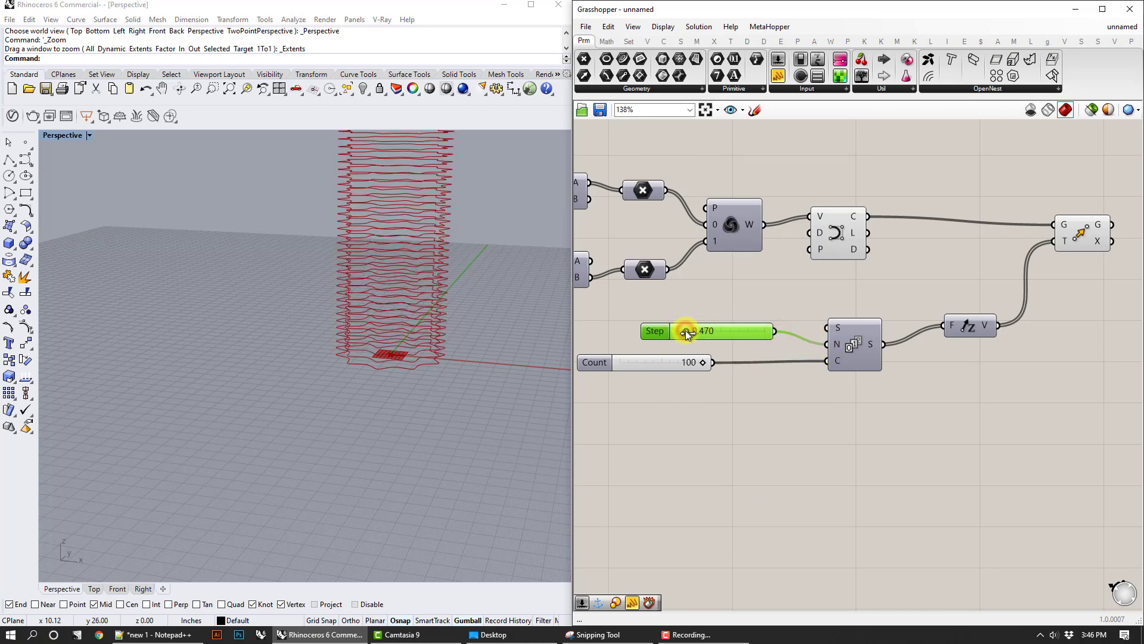
# Step: Set the Step slider to 0.1 to space the stacked rings closely
pyautogui.moveTo(686, 330); pyautogui.dragTo(678, 331)
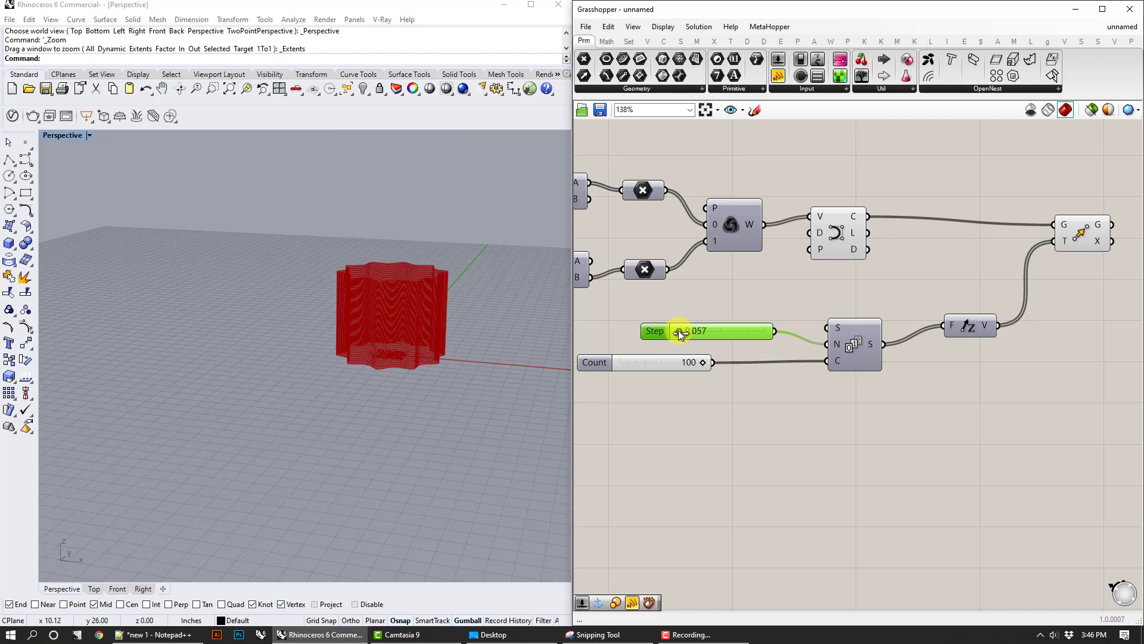
pyautogui.doubleClick(700, 331)
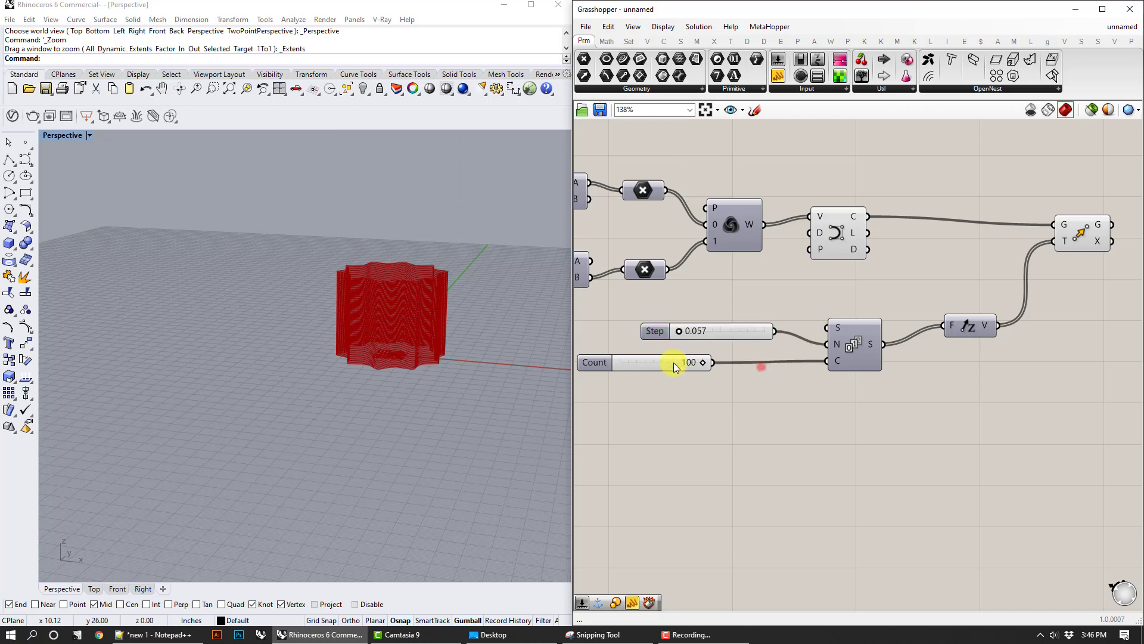
pyautogui.moveTo(673, 363); pyautogui.dragTo(725, 359, button='right')
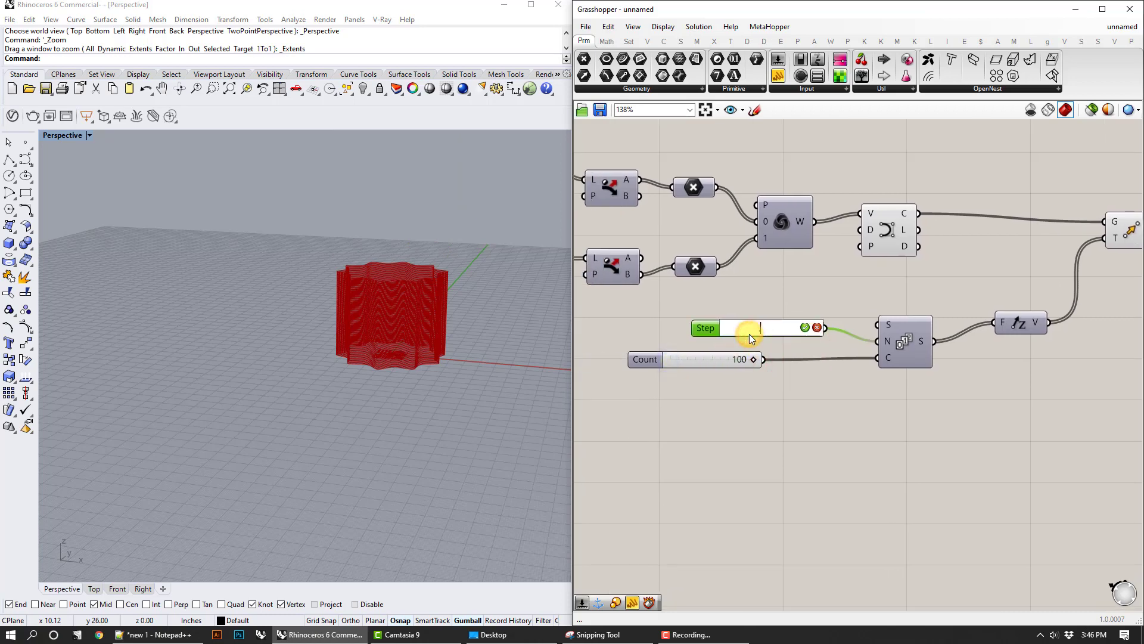
pyautogui.write('0.1')
pyautogui.press('Return')
pyautogui.scroll(3, 402, 291)
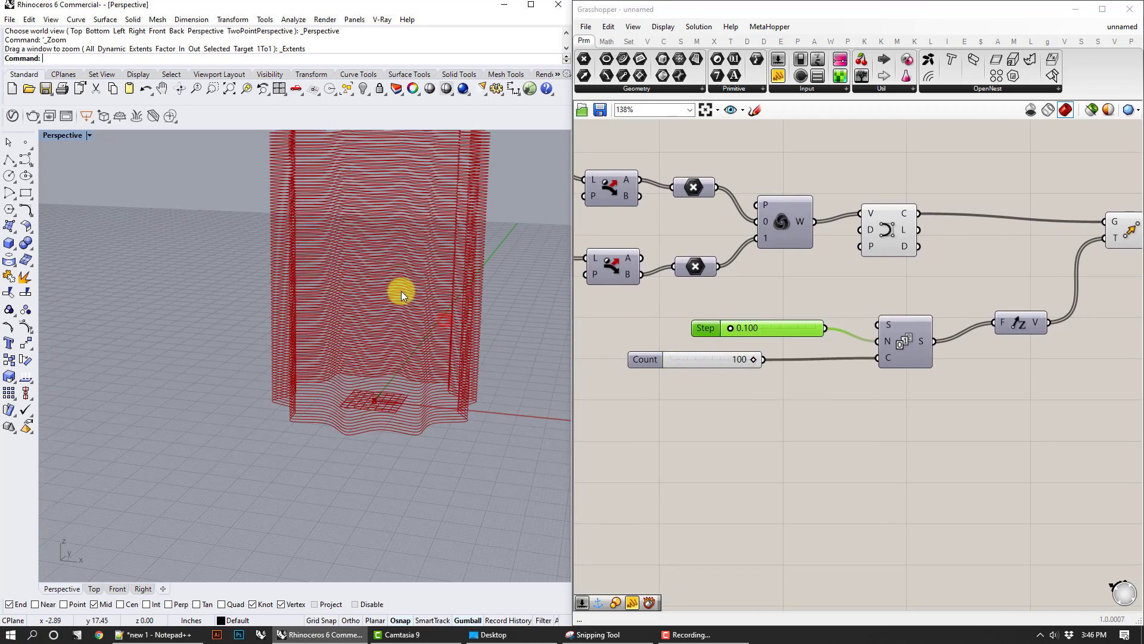
pyautogui.moveTo(401, 291); pyautogui.dragTo(525, 381, button='right')
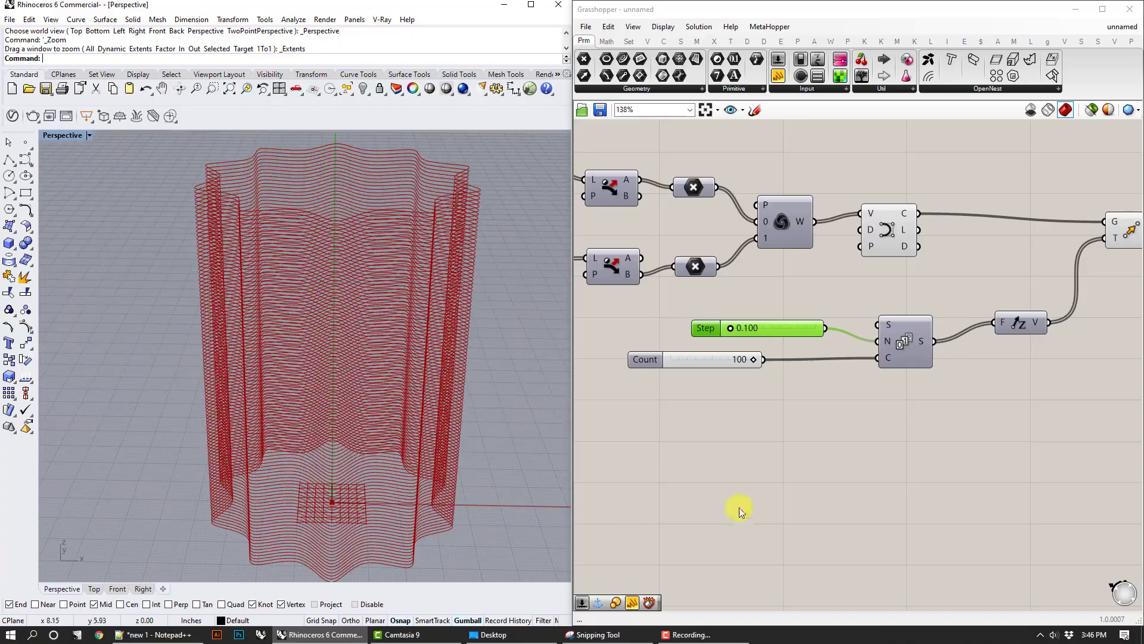
# Step: Turn off the viewport preview of the plane component at the start of the definition
pyautogui.scroll(-4, 739, 508)
pyautogui.click(729, 488)
pyautogui.moveTo(641, 462); pyautogui.dragTo(800, 422, button='right')
pyautogui.moveTo(723, 383); pyautogui.dragTo(813, 378, button='right')
pyautogui.click(732, 307)
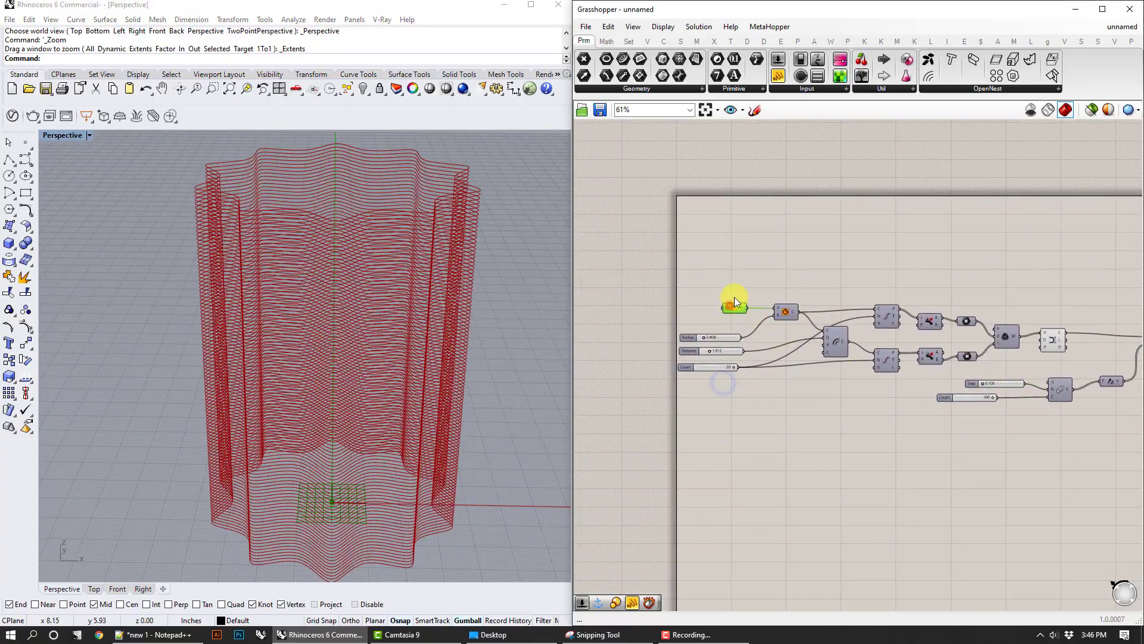
pyautogui.rightClick(734, 296)
pyautogui.click(763, 272)
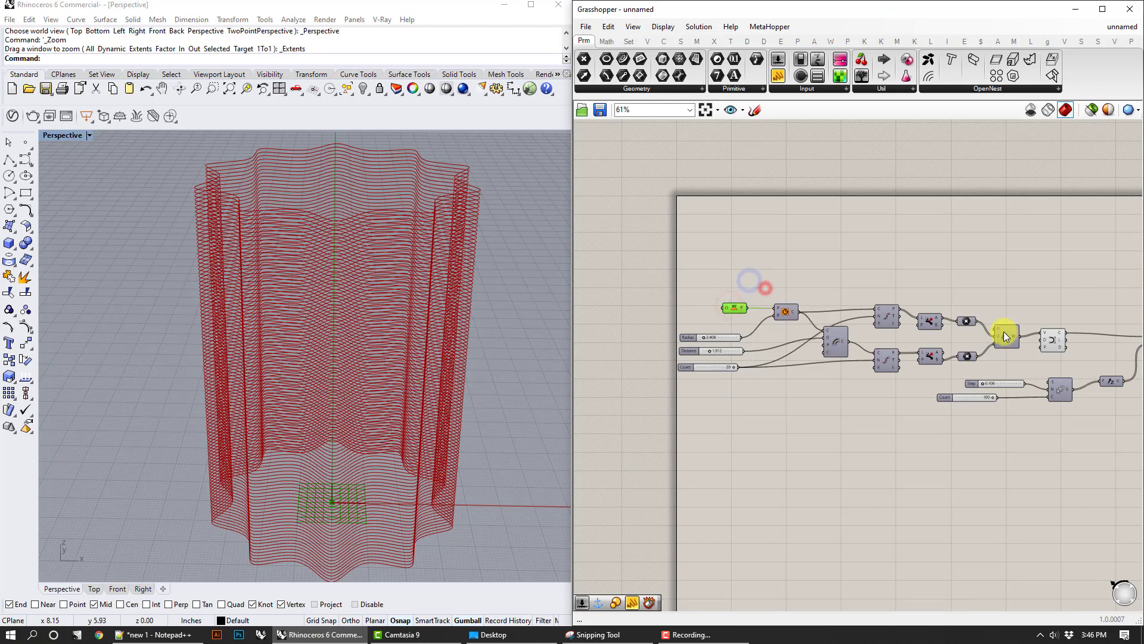
pyautogui.rightClick(736, 307)
pyautogui.click(768, 327)
pyautogui.click(939, 271)
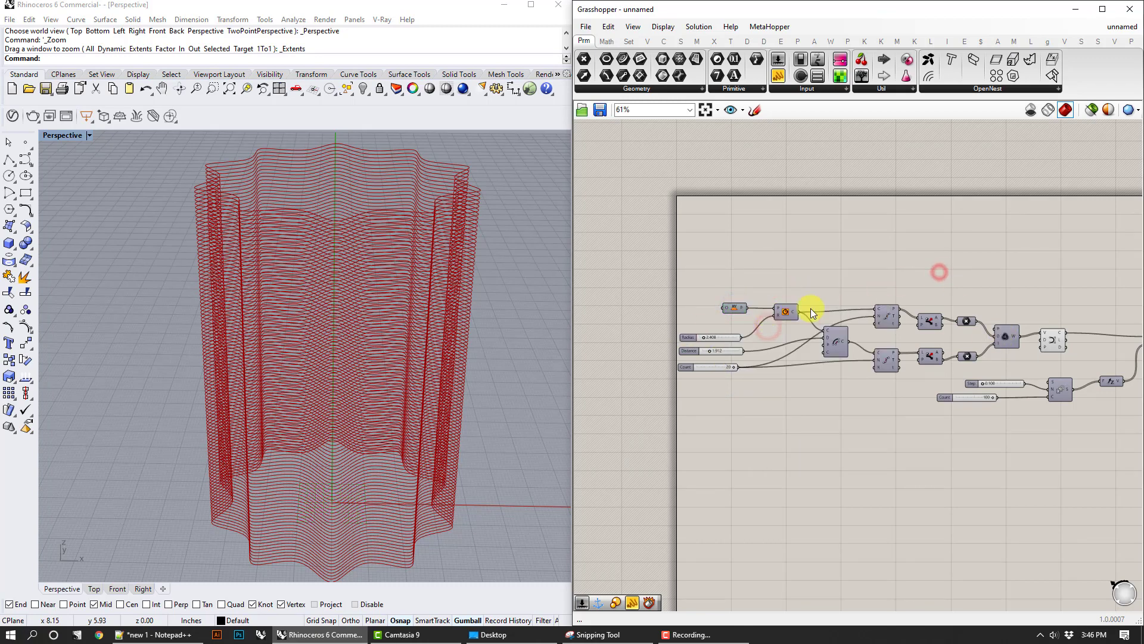
# Step: Align the Count slider directly beneath the Step slider, beside the Series component
pyautogui.moveTo(903, 324); pyautogui.dragTo(749, 310, button='right')
pyautogui.click(899, 324)
pyautogui.click(924, 277)
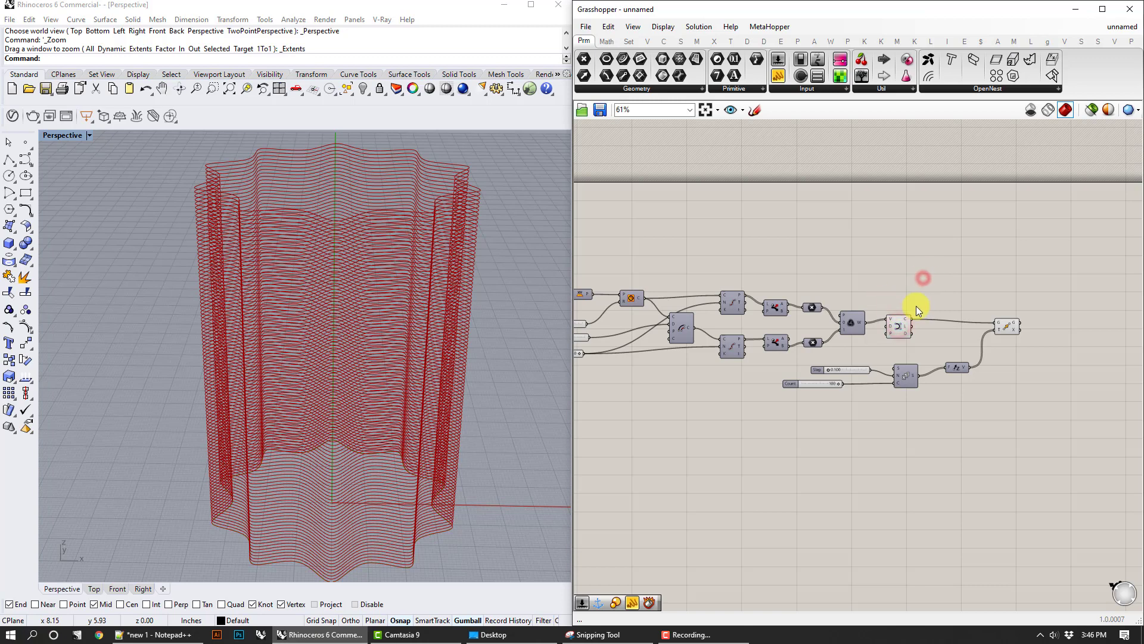
pyautogui.moveTo(879, 406); pyautogui.dragTo(812, 405, button='right')
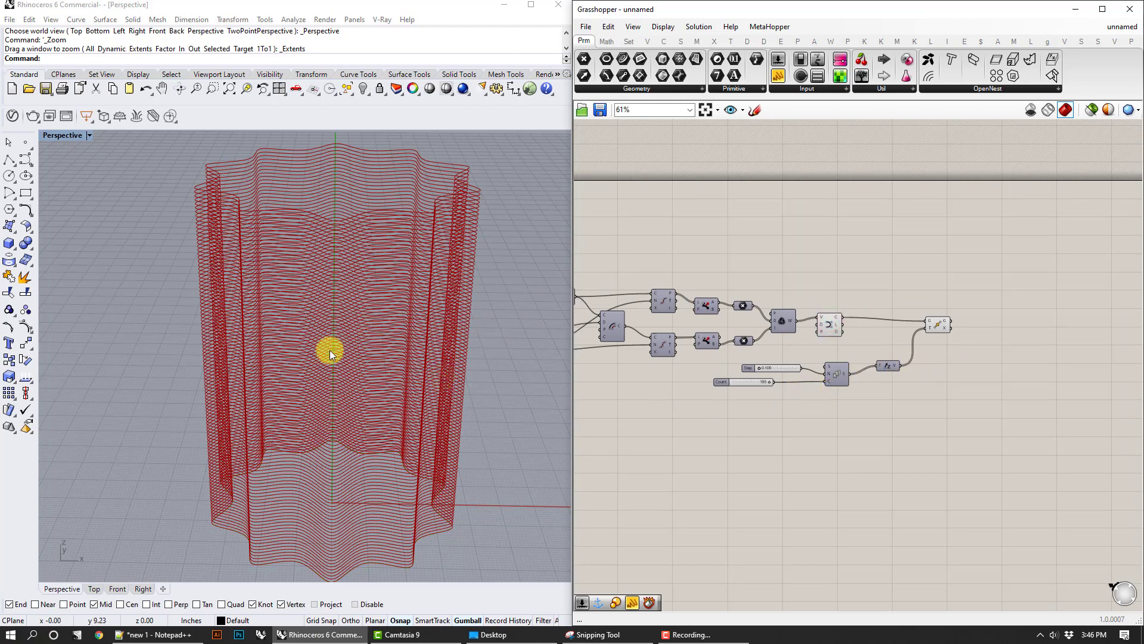
pyautogui.scroll(2, 830, 432)
pyautogui.moveTo(754, 387); pyautogui.dragTo(975, 398, button='right')
pyautogui.moveTo(932, 370); pyautogui.dragTo(969, 368)
pyautogui.moveTo(958, 307); pyautogui.dragTo(821, 305, button='right')
# Step: Examine the Nurbs curve, Series and Move components and how they produce the stacked rings in the Perspective viewport
pyautogui.click(912, 286)
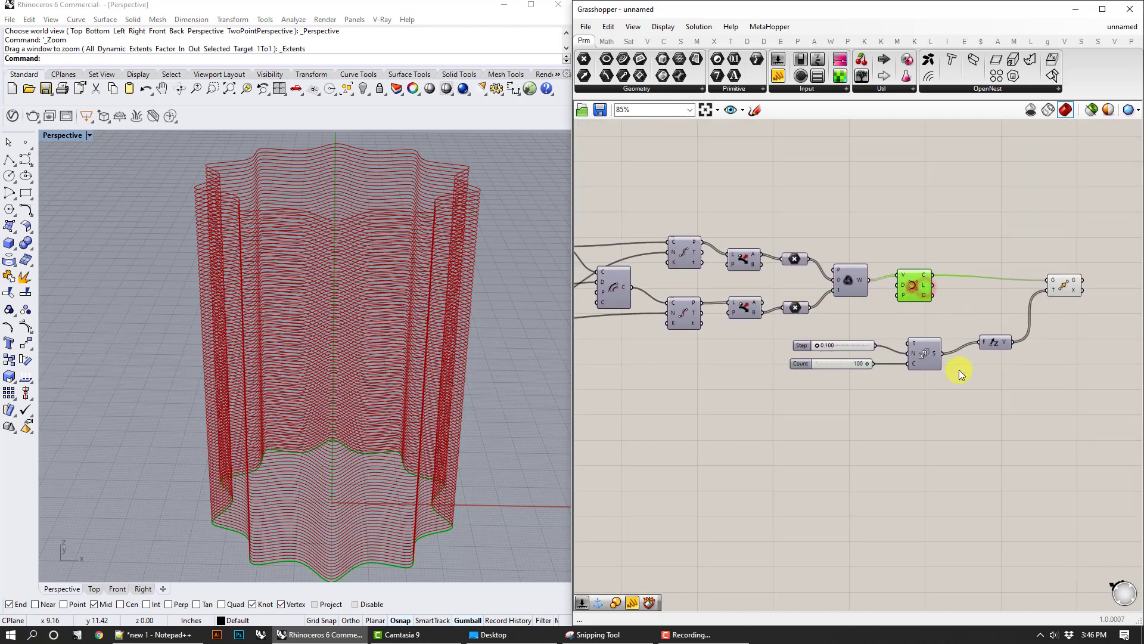
pyautogui.click(964, 383)
pyautogui.scroll(2, 939, 351)
pyautogui.moveTo(939, 349)
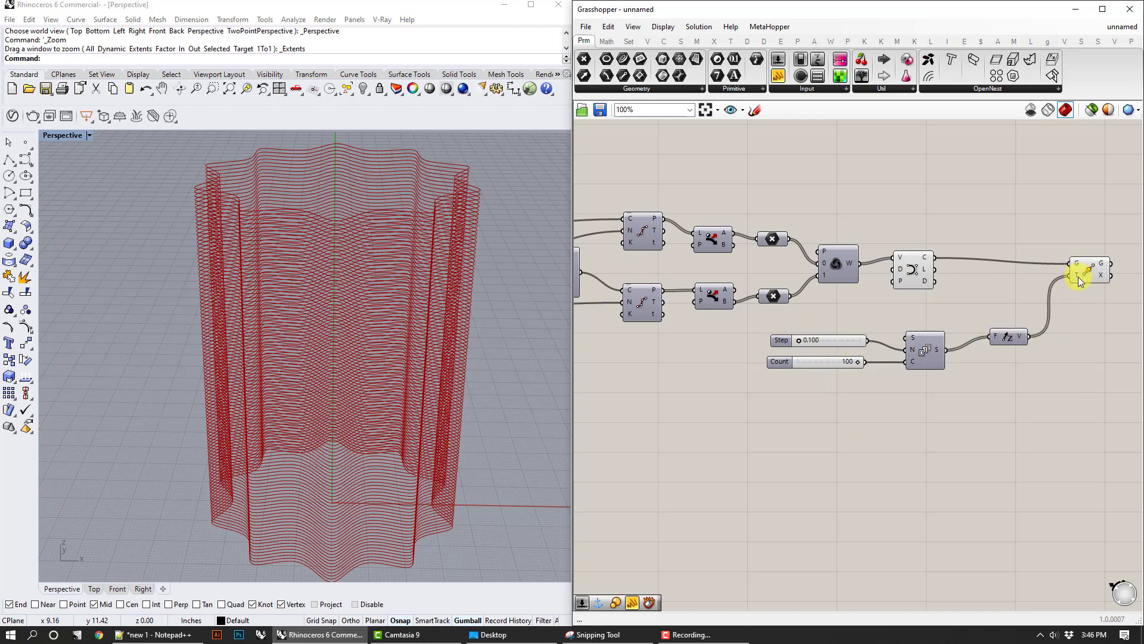
pyautogui.moveTo(1078, 276)
pyautogui.moveTo(1079, 276); pyautogui.dragTo(912, 327, button='right')
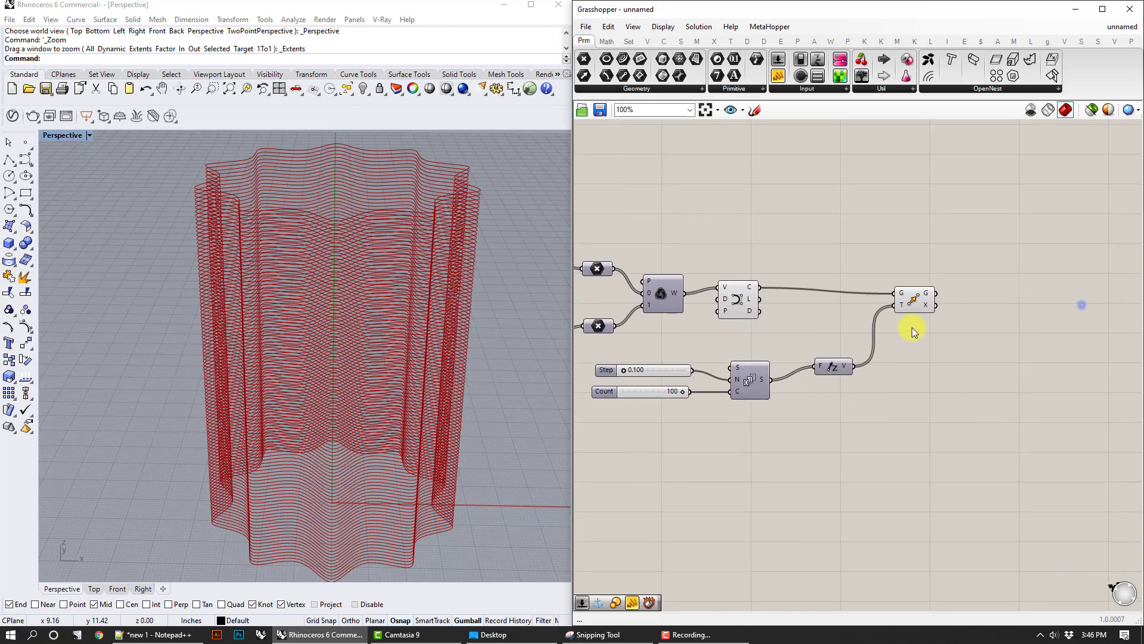
pyautogui.click(921, 297)
pyautogui.click(994, 263)
pyautogui.moveTo(411, 283); pyautogui.dragTo(418, 346, button='right')
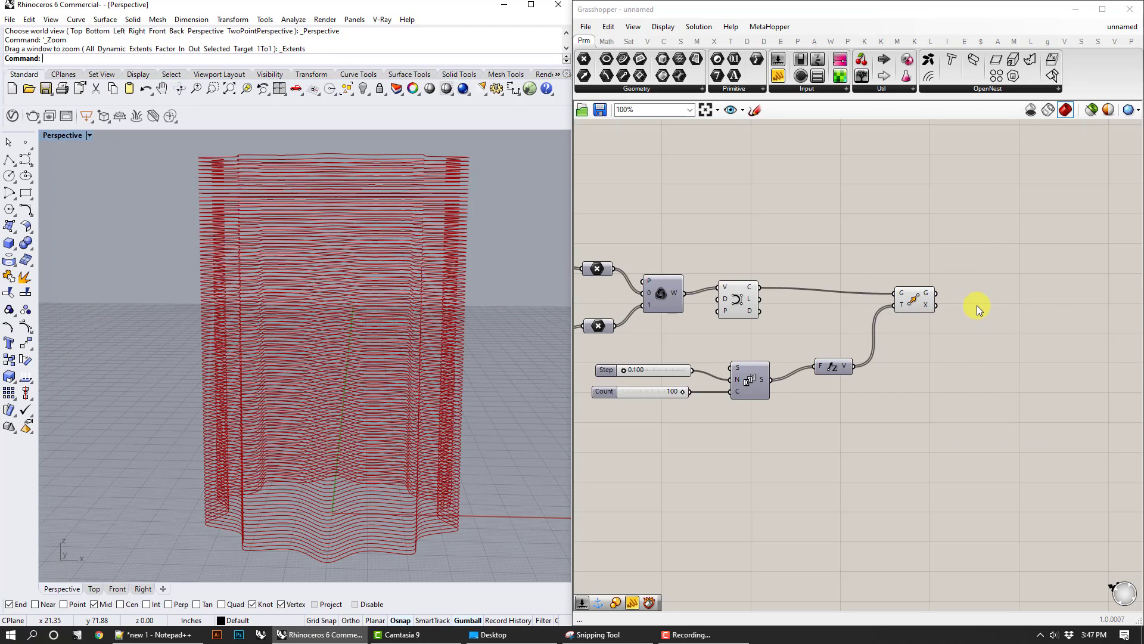
# Step: Add a Rotate component after Move and connect Move's geometry output to Rotate's geometry input G
pyautogui.moveTo(1074, 334); pyautogui.dragTo(975, 342, button='right')
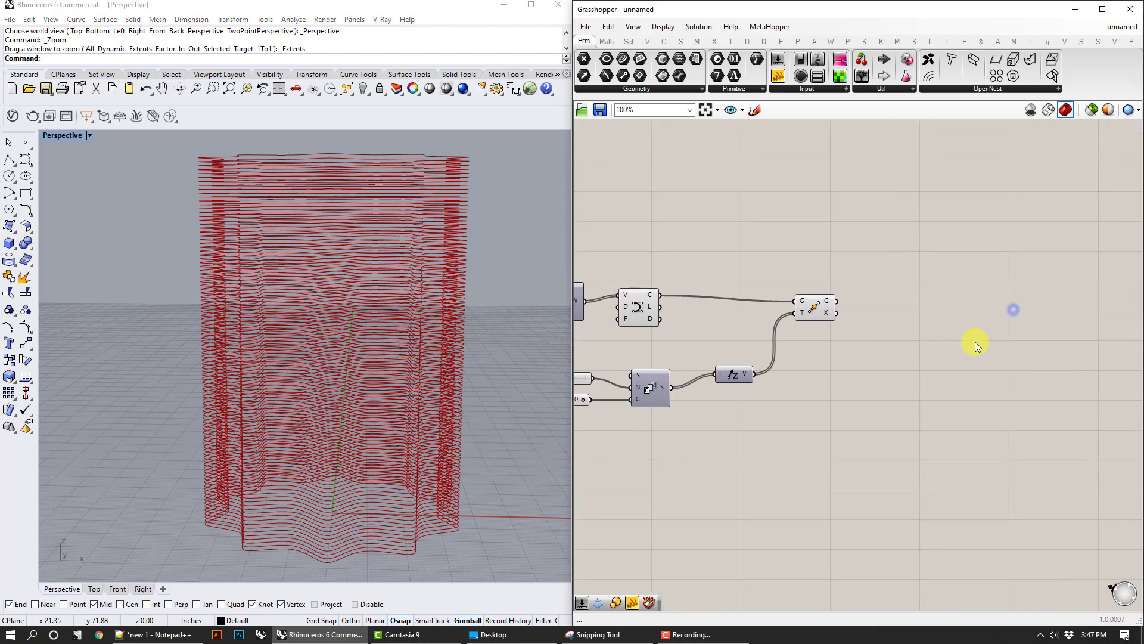
pyautogui.doubleClick(975, 341)
pyautogui.write('rot')
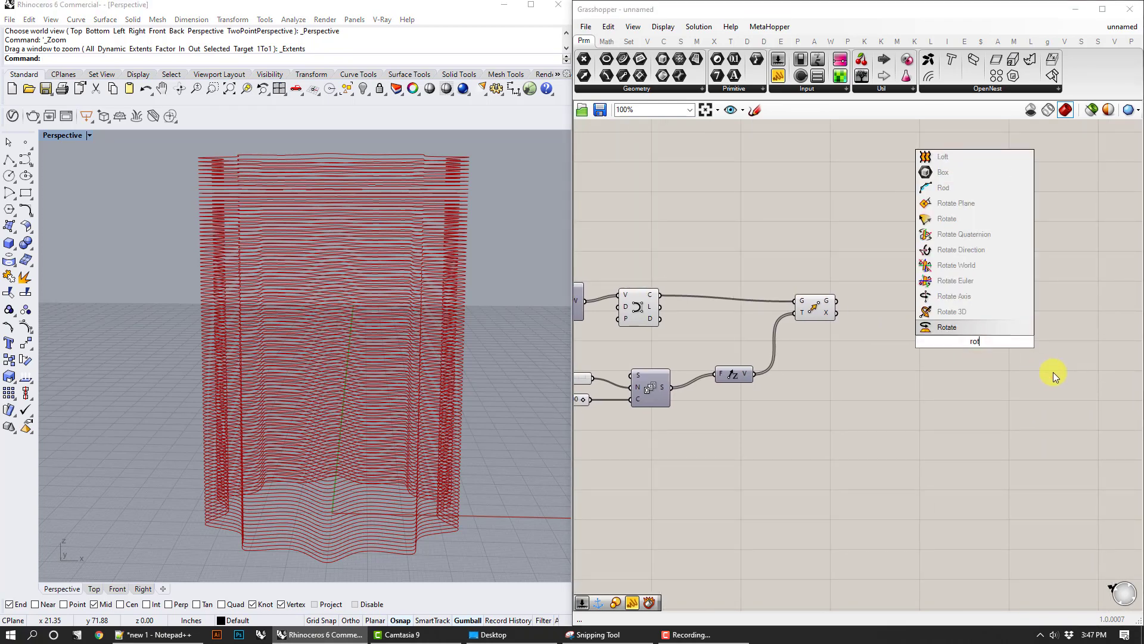
pyautogui.click(952, 327)
pyautogui.moveTo(966, 333); pyautogui.dragTo(1075, 310)
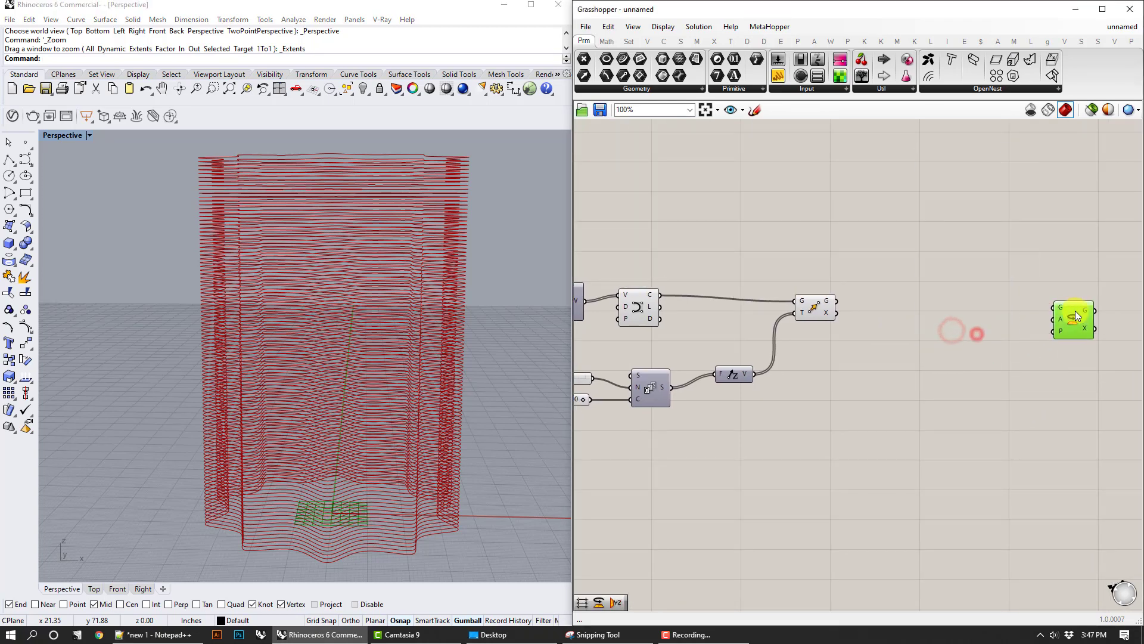
pyautogui.click(961, 363)
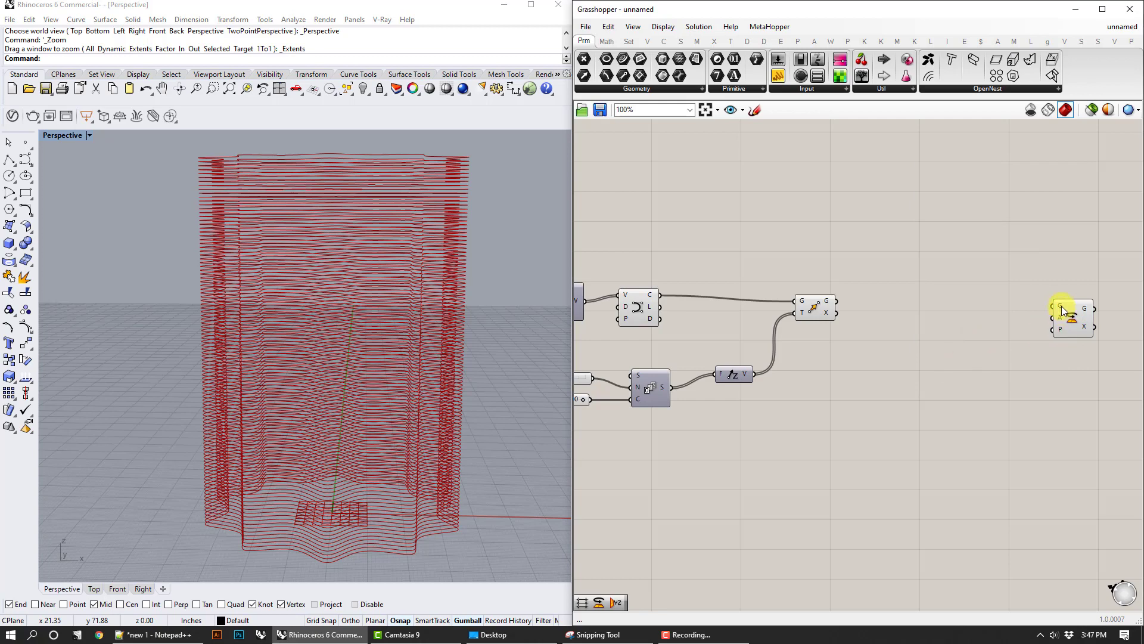
pyautogui.moveTo(832, 304); pyautogui.dragTo(1053, 307)
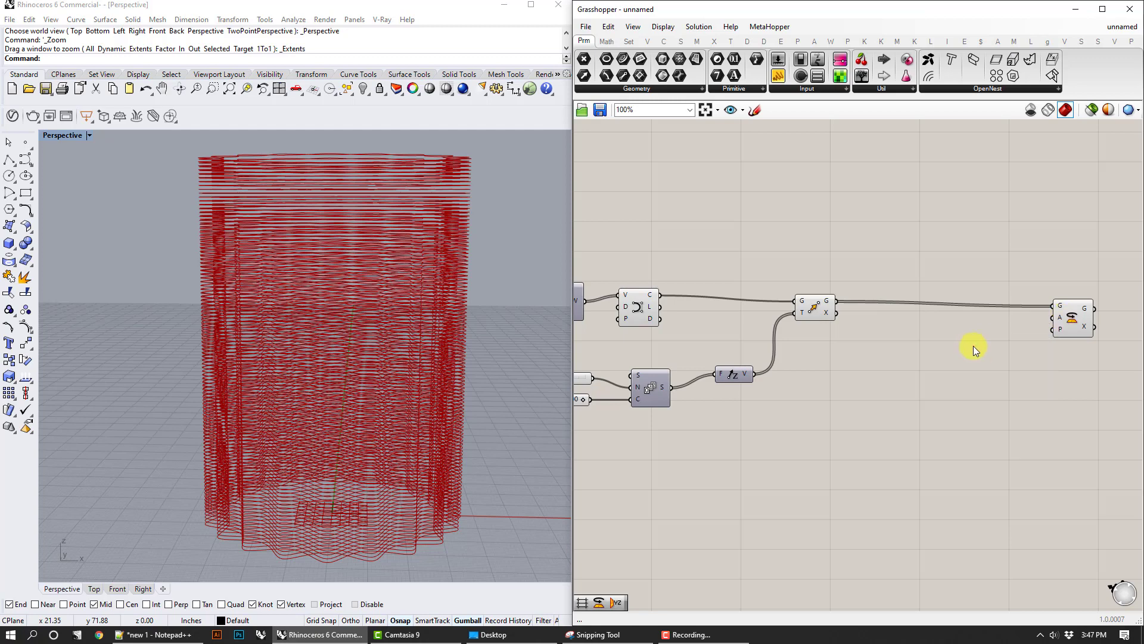
# Step: Add a Radians component before Rotate and connect its output R to Rotate's angle input A
pyautogui.doubleClick(970, 347)
pyautogui.write('r')
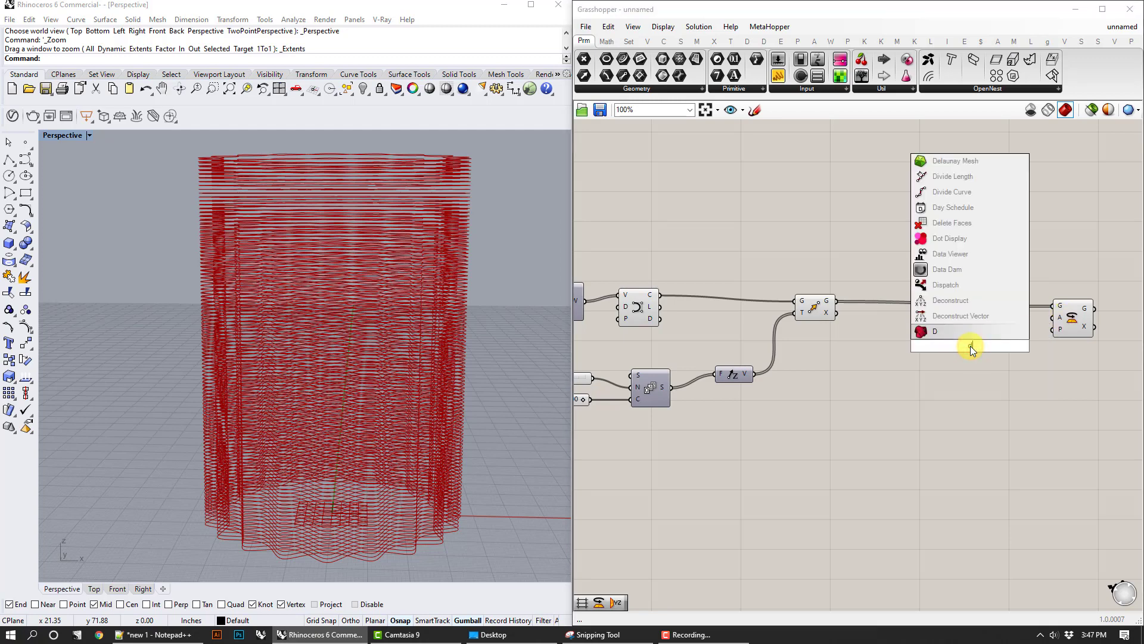
pyautogui.press('BackSpace')
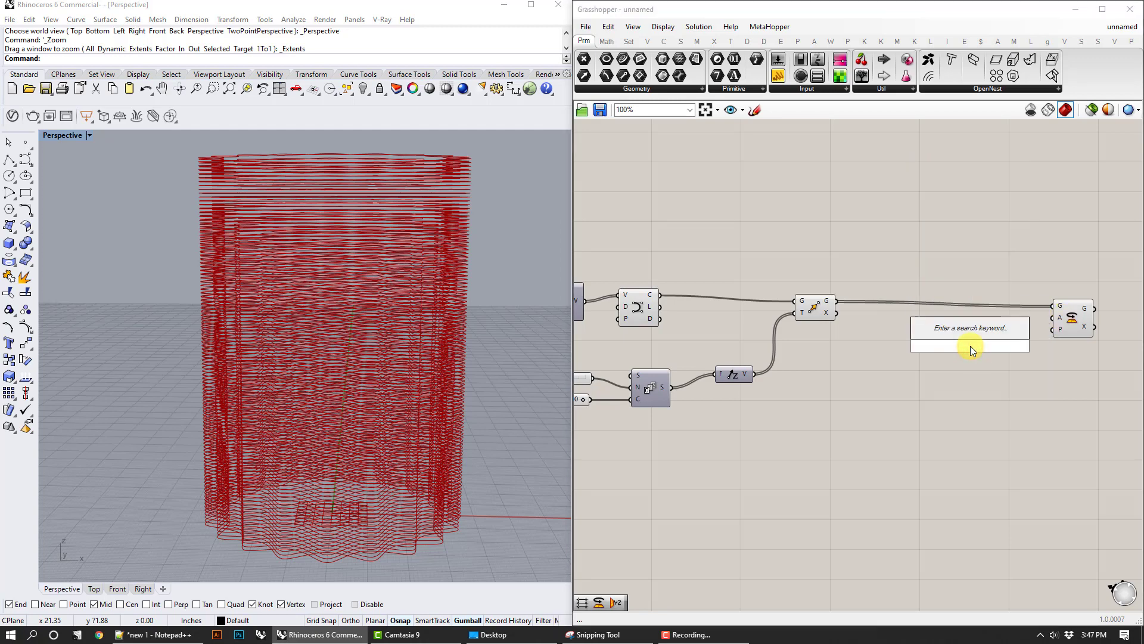
pyautogui.write('rad')
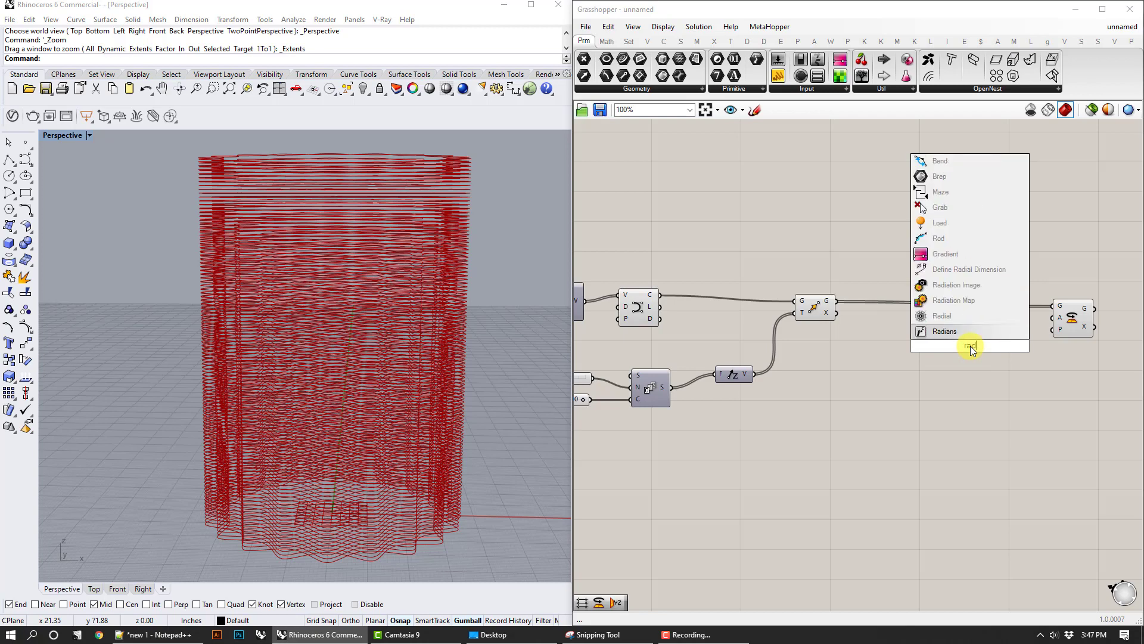
pyautogui.click(964, 330)
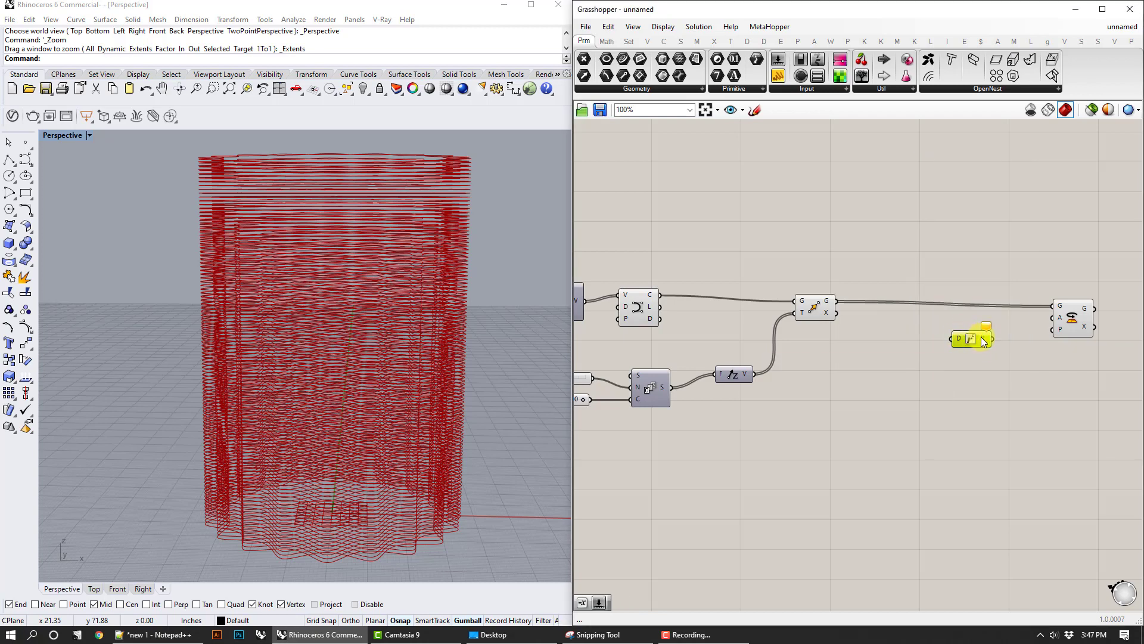
pyautogui.moveTo(991, 339); pyautogui.dragTo(1052, 318)
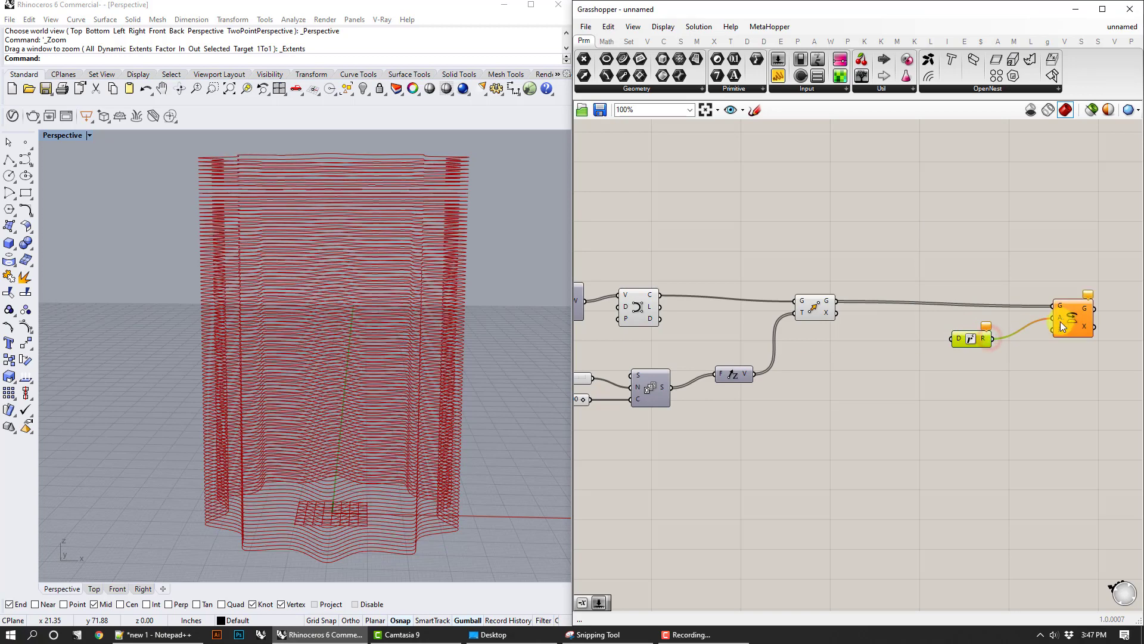
pyautogui.moveTo(1065, 392); pyautogui.dragTo(1002, 382, button='right')
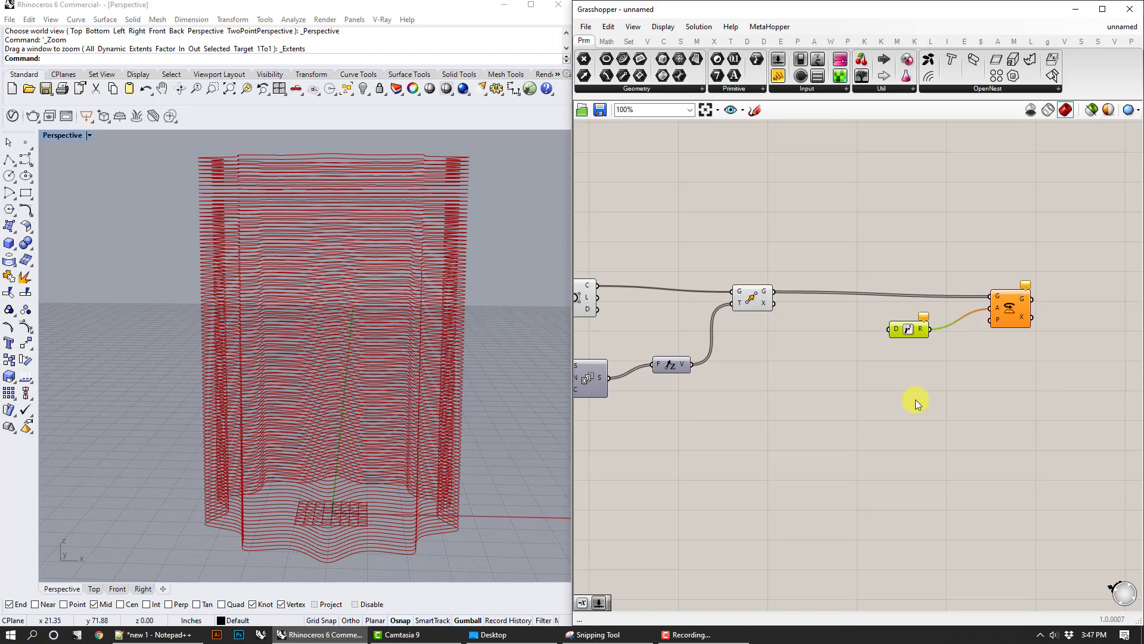
# Step: Add an Area component and connect Move's geometry output to its geometry input G
pyautogui.moveTo(394, 340); pyautogui.dragTo(299, 168, button='right')
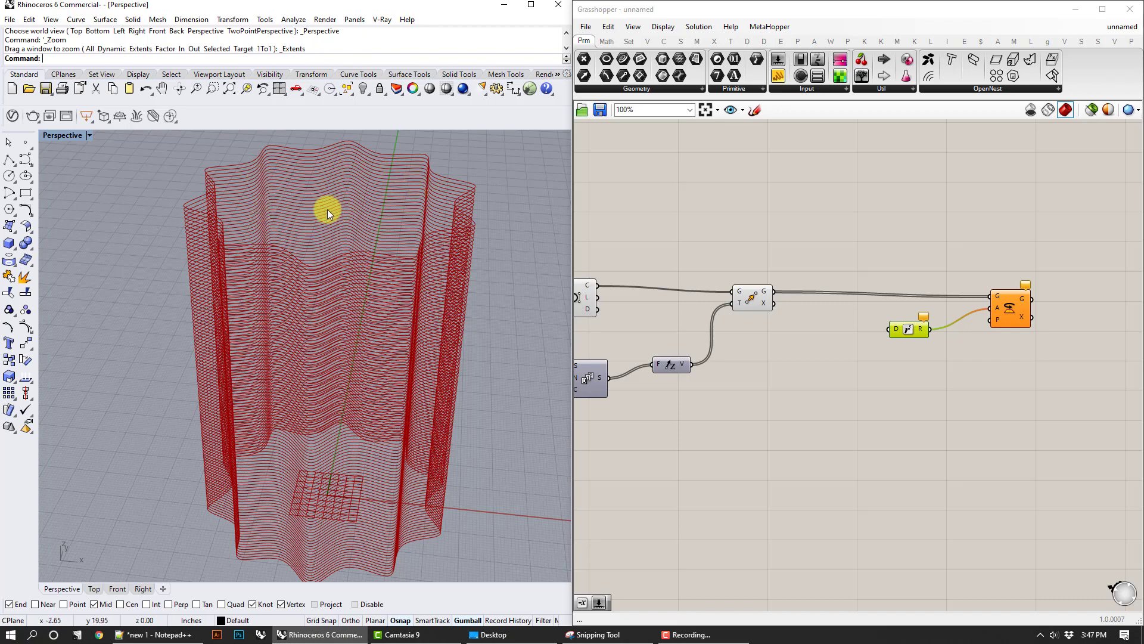
pyautogui.doubleClick(815, 393)
pyautogui.write('are')
pyautogui.click(780, 380)
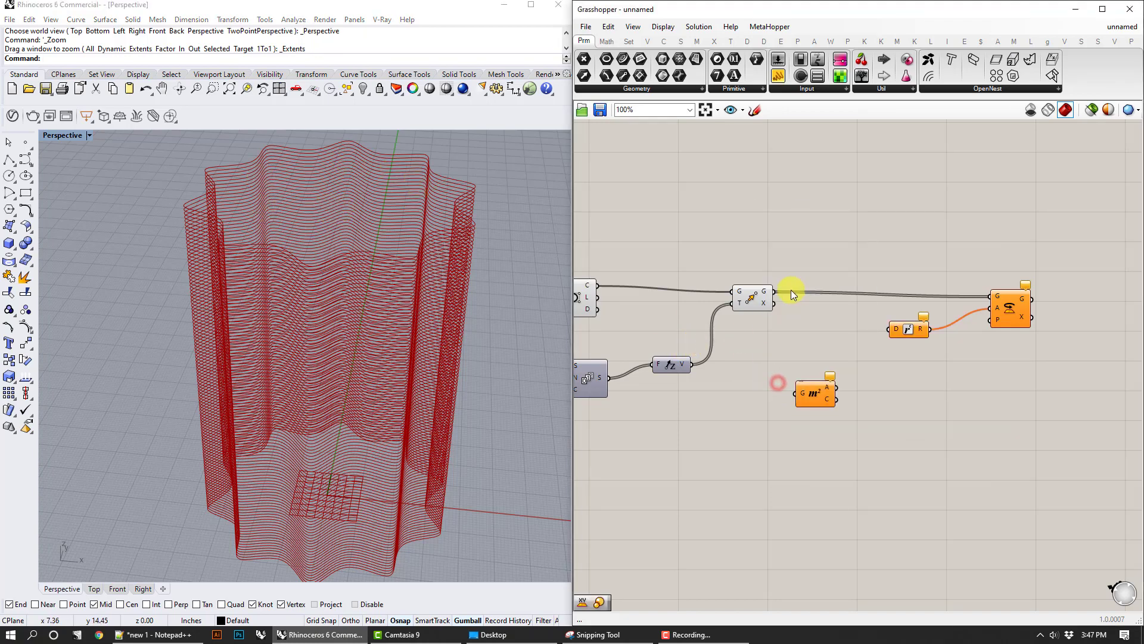
pyautogui.moveTo(774, 291); pyautogui.dragTo(798, 326)
pyautogui.click(821, 393)
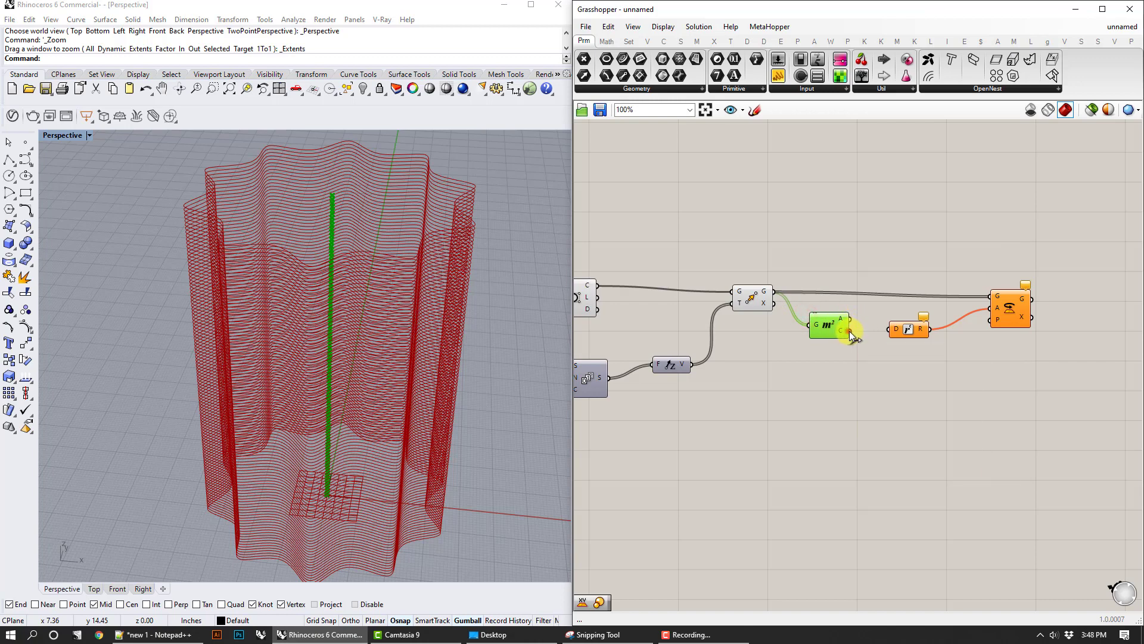
# Step: Connect the Area centroid output C to Rotate's plane input P and arrange the Area component below the Radians component
pyautogui.moveTo(850, 331); pyautogui.dragTo(991, 320)
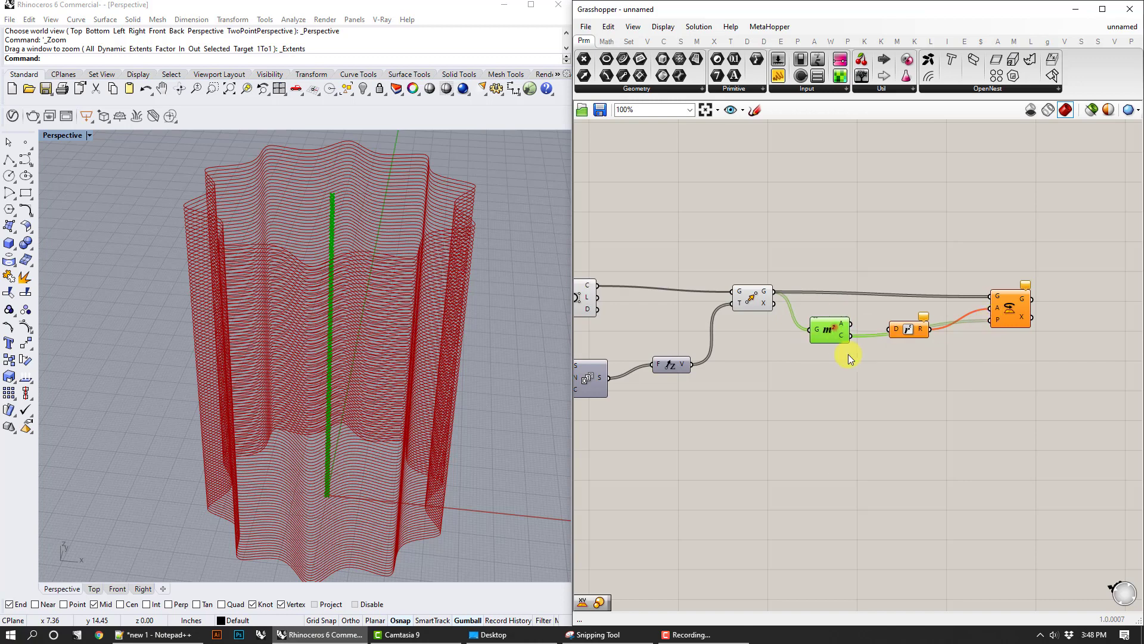
pyautogui.moveTo(832, 327); pyautogui.dragTo(888, 395)
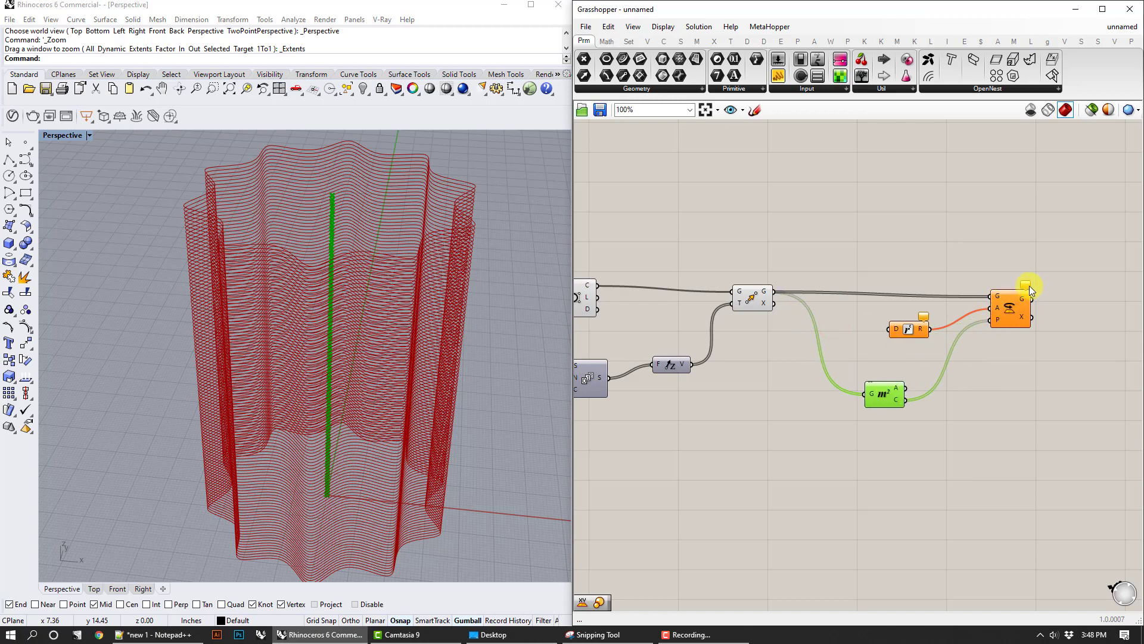
pyautogui.click(937, 325)
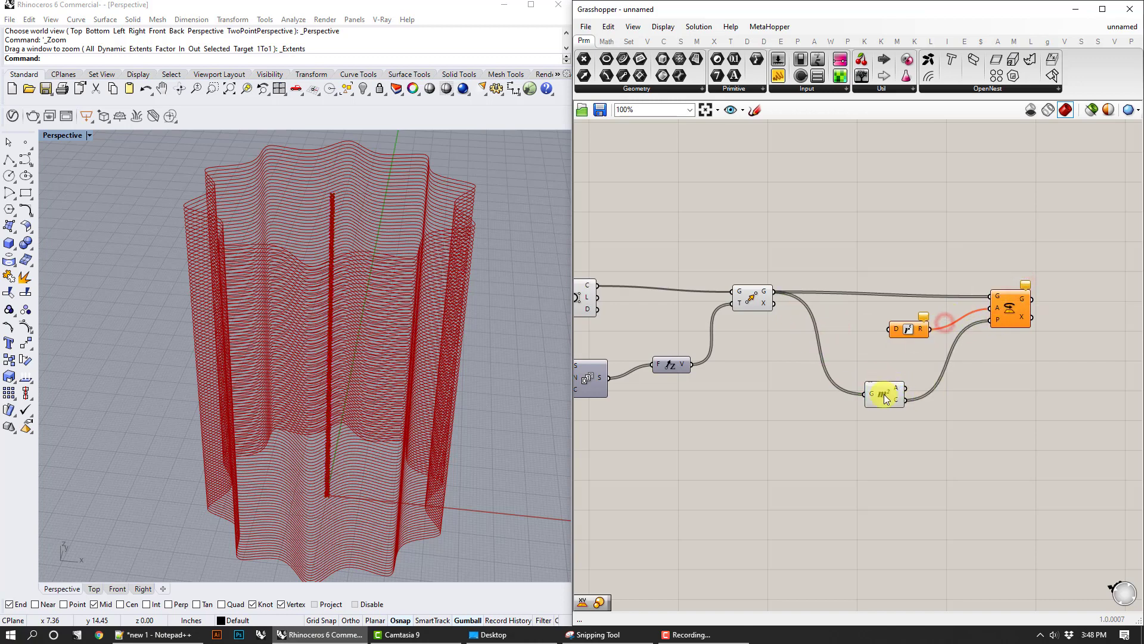
pyautogui.moveTo(915, 439); pyautogui.dragTo(890, 382, button='right')
pyautogui.moveTo(879, 276); pyautogui.dragTo(883, 284)
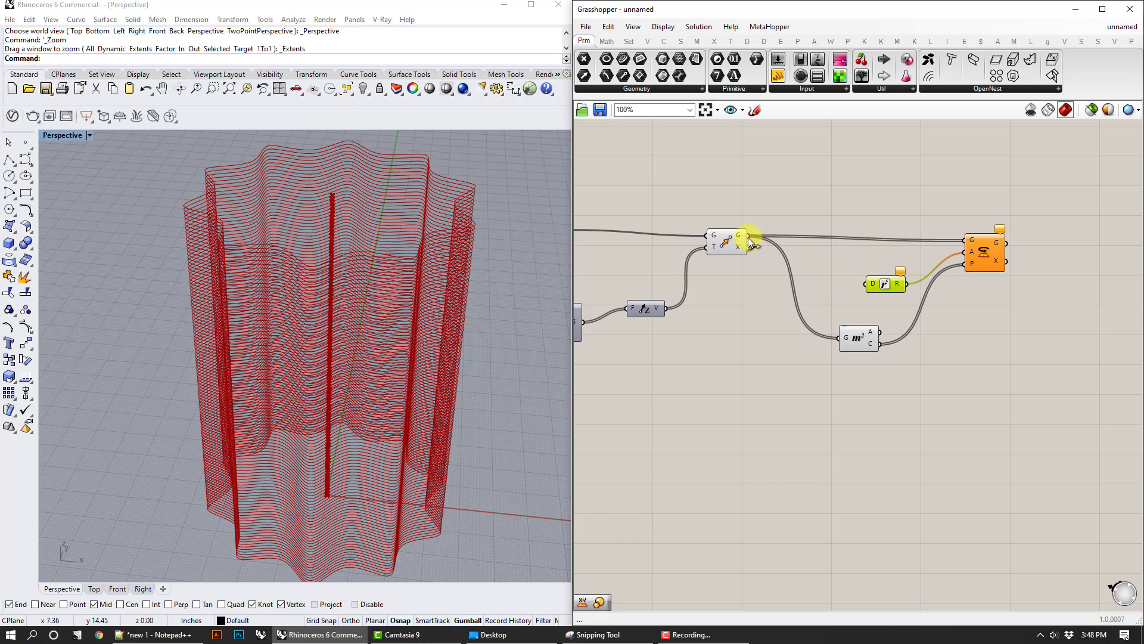
# Step: Add a Range component just before the Radians component
pyautogui.doubleClick(837, 273)
pyautogui.write('range')
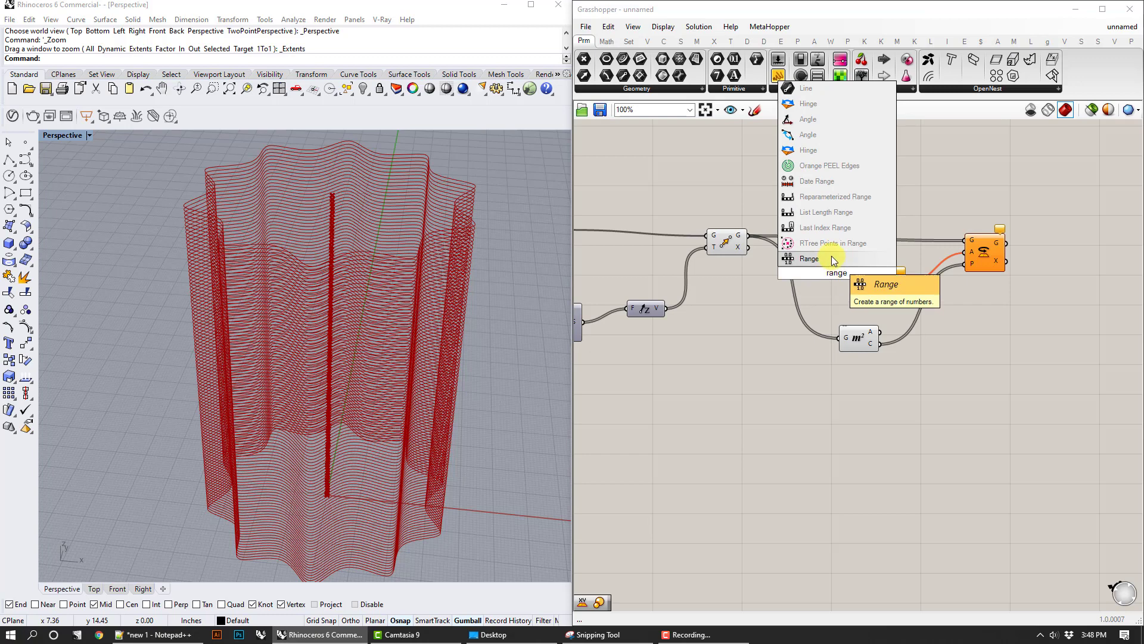
pyautogui.click(836, 260)
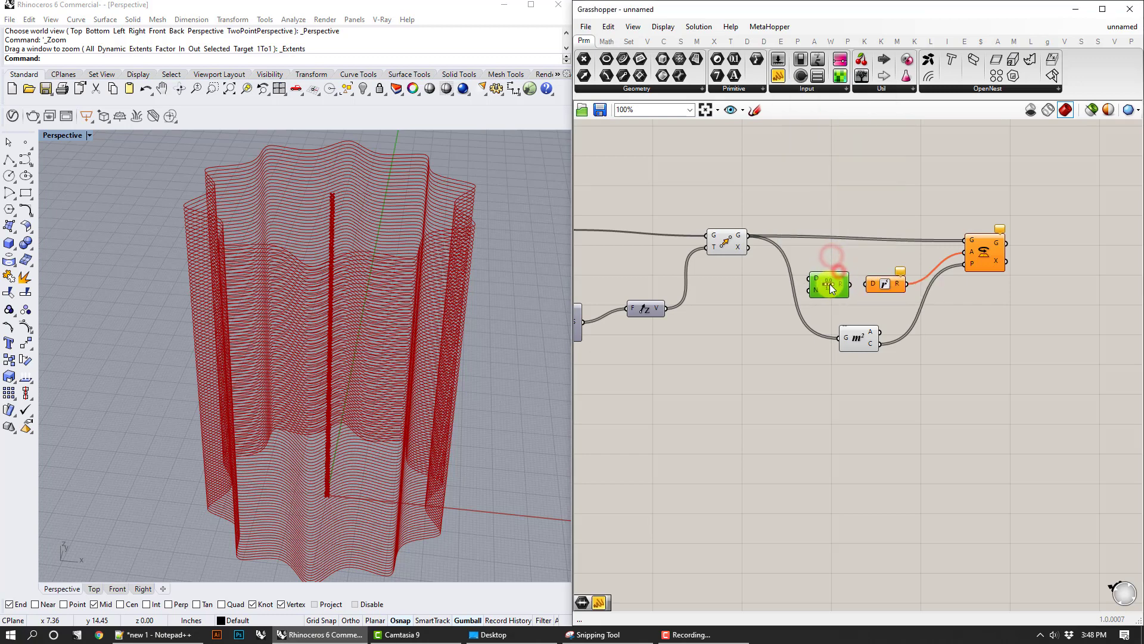
pyautogui.scroll(1, 827, 285)
pyautogui.click(794, 251)
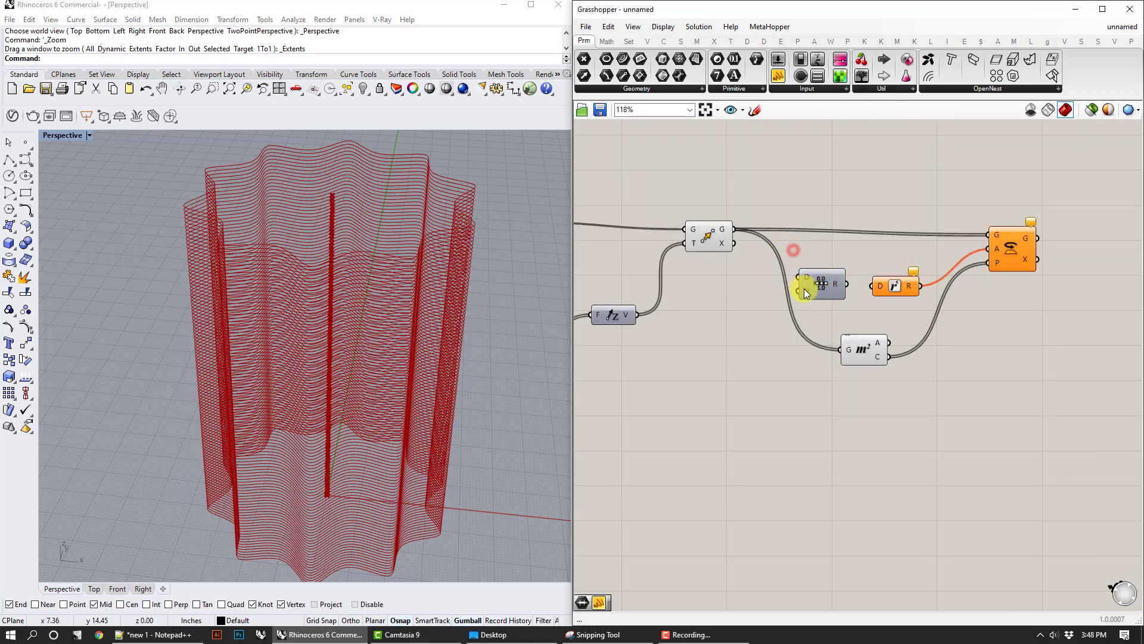
# Step: Connect the Count slider to the Range component's steps input N
pyautogui.moveTo(735, 315); pyautogui.dragTo(1040, 319, button='right')
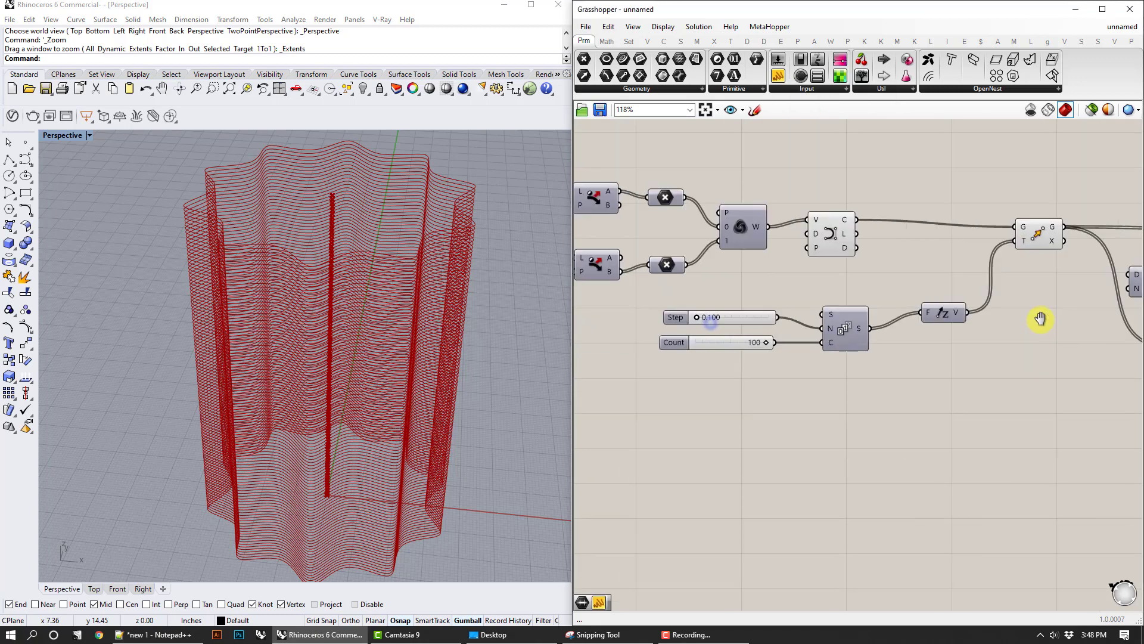
pyautogui.moveTo(884, 390); pyautogui.dragTo(774, 377, button='right')
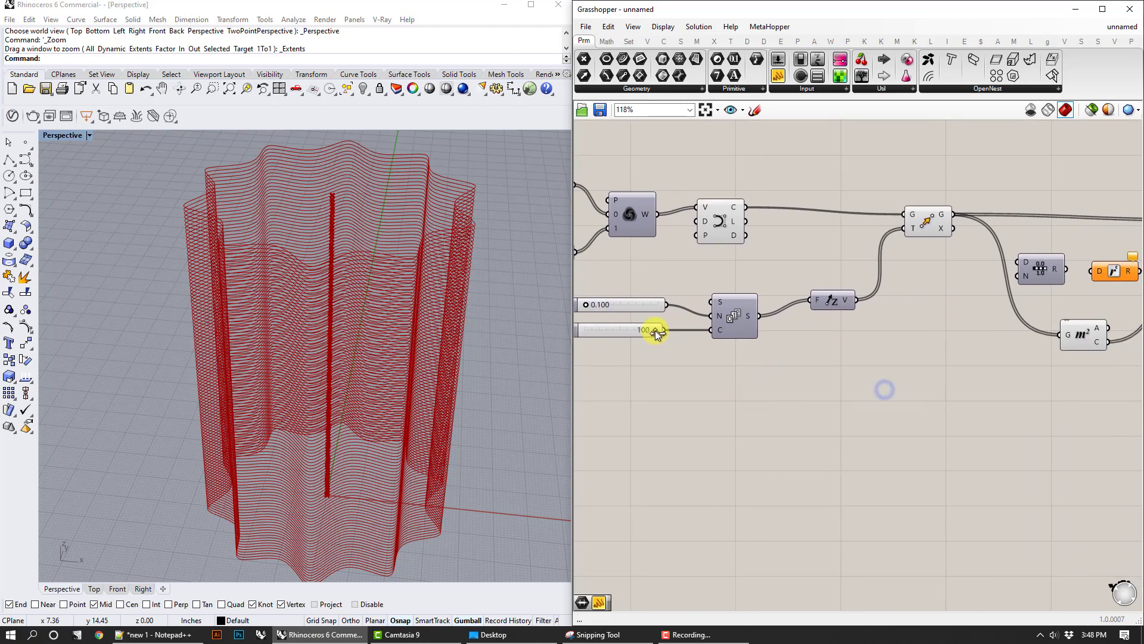
pyautogui.moveTo(667, 329); pyautogui.dragTo(1018, 275)
pyautogui.moveTo(1024, 272); pyautogui.dragTo(891, 327, button='right')
pyautogui.scroll(2, 834, 291)
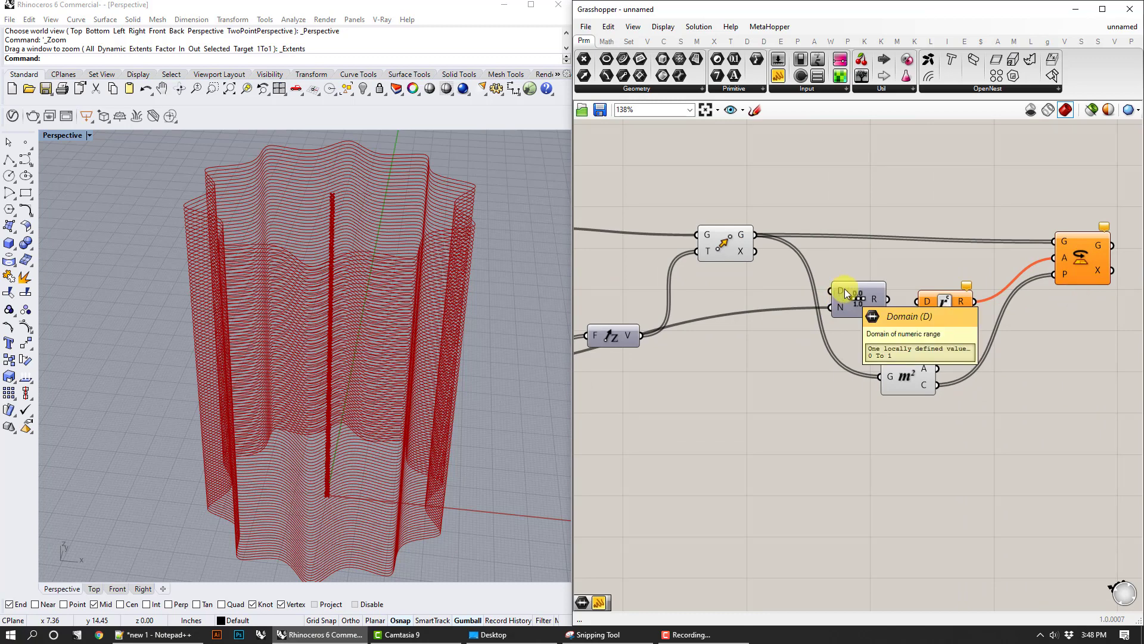
# Step: Add a Construct Domain component and connect its output I to the Range component's domain input D
pyautogui.doubleClick(779, 390)
pyautogui.write('construct')
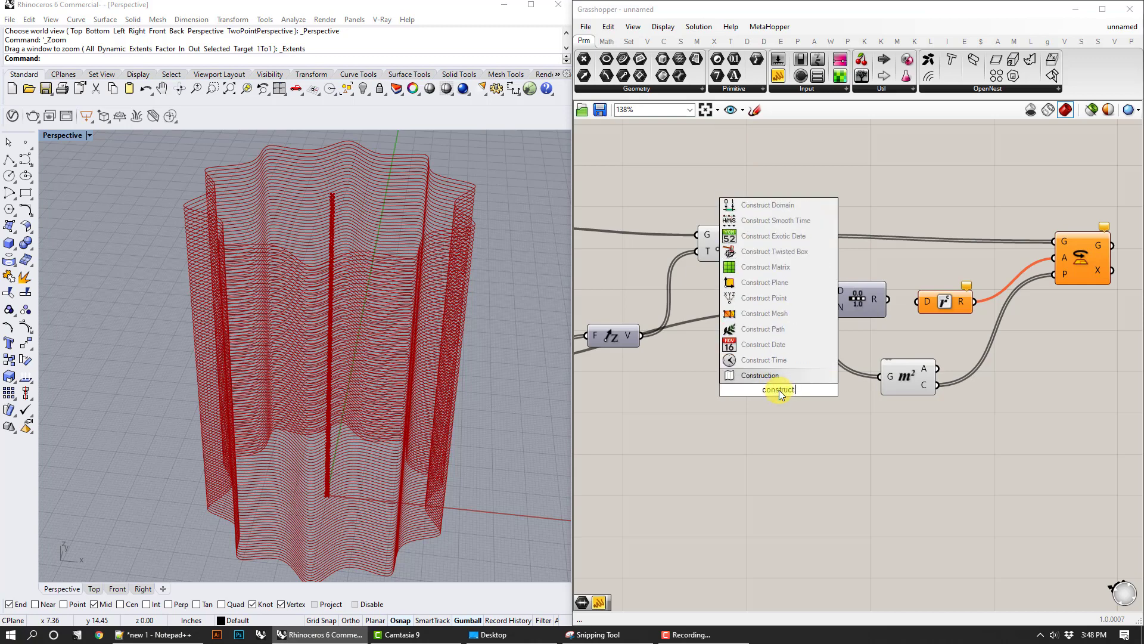
pyautogui.write(' domain')
pyautogui.press('Return')
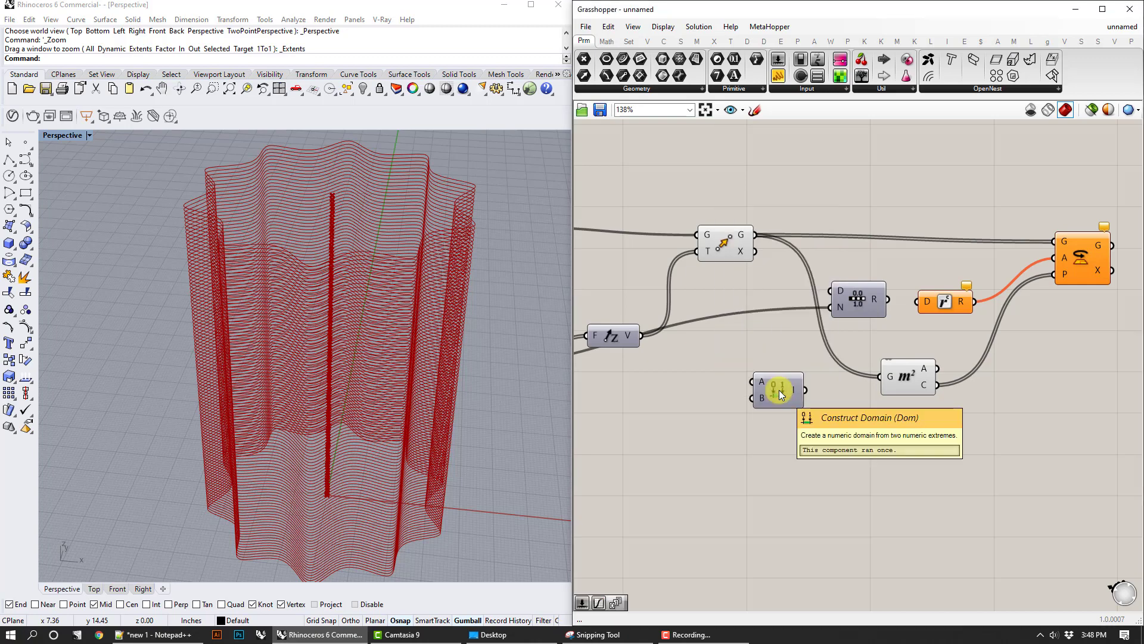
pyautogui.moveTo(806, 389); pyautogui.dragTo(764, 379)
pyautogui.moveTo(759, 388); pyautogui.dragTo(815, 369, button='right')
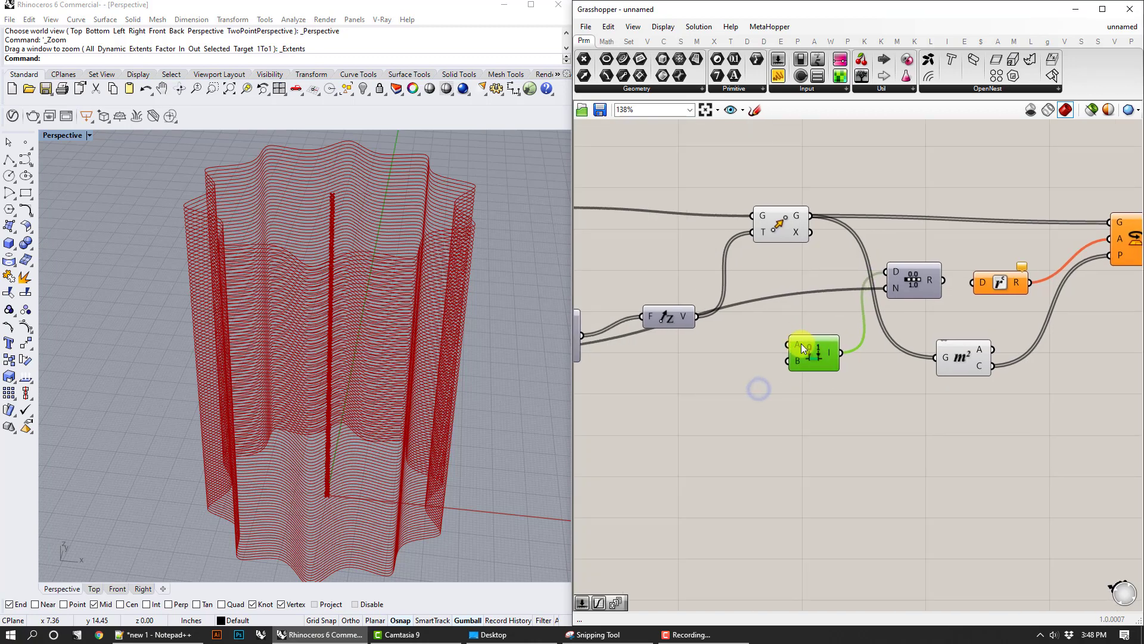
# Step: Add a 0 to 360 number slider, set its rounding to real numbers, and connect it to Construct Domain's input A
pyautogui.doubleClick(735, 399)
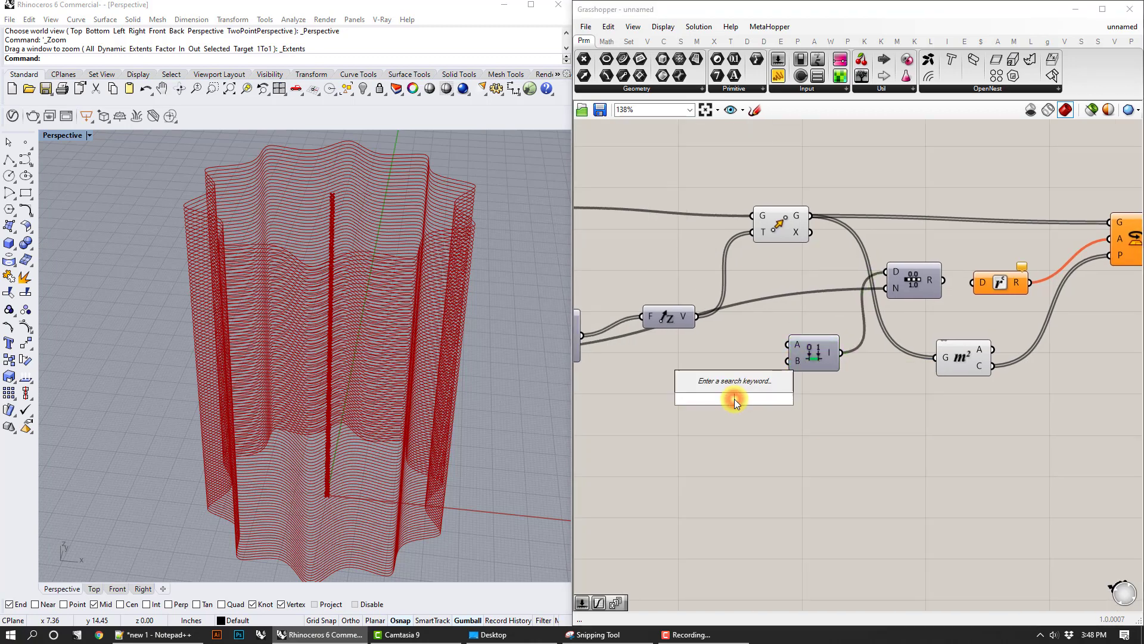
pyautogui.write('0<360')
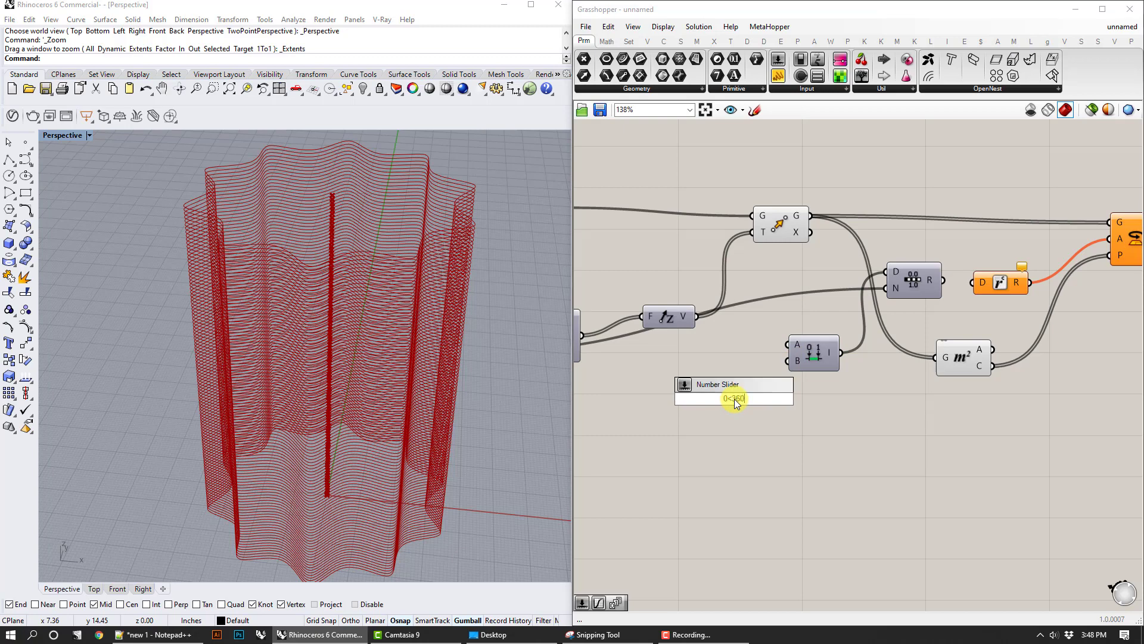
pyautogui.press('Return')
pyautogui.rightClick(734, 398)
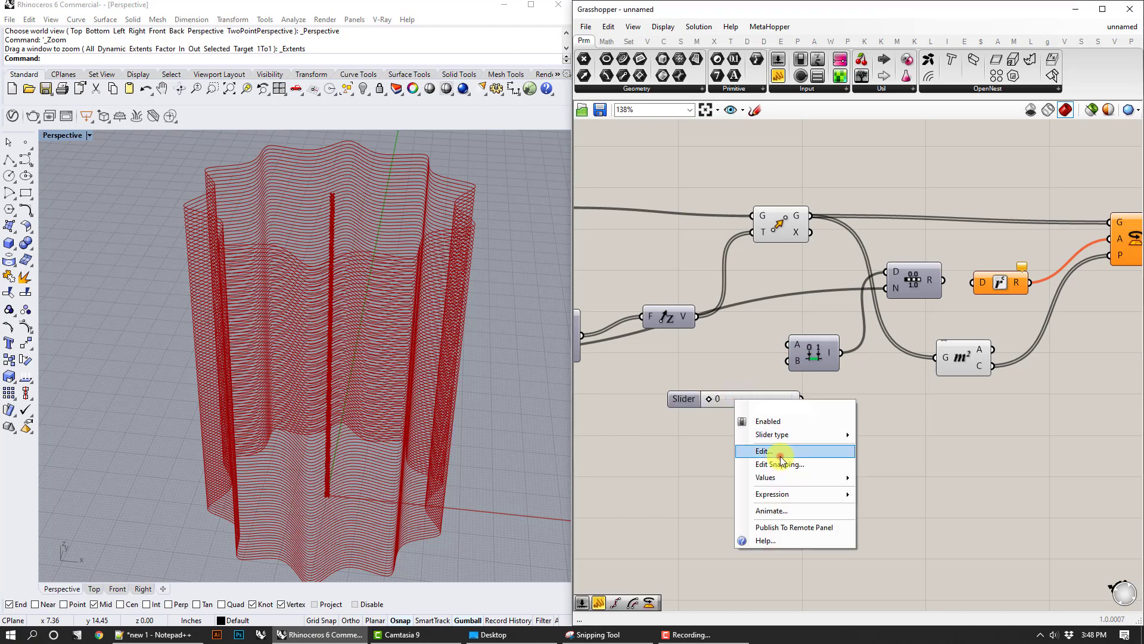
pyautogui.click(781, 454)
pyautogui.click(770, 422)
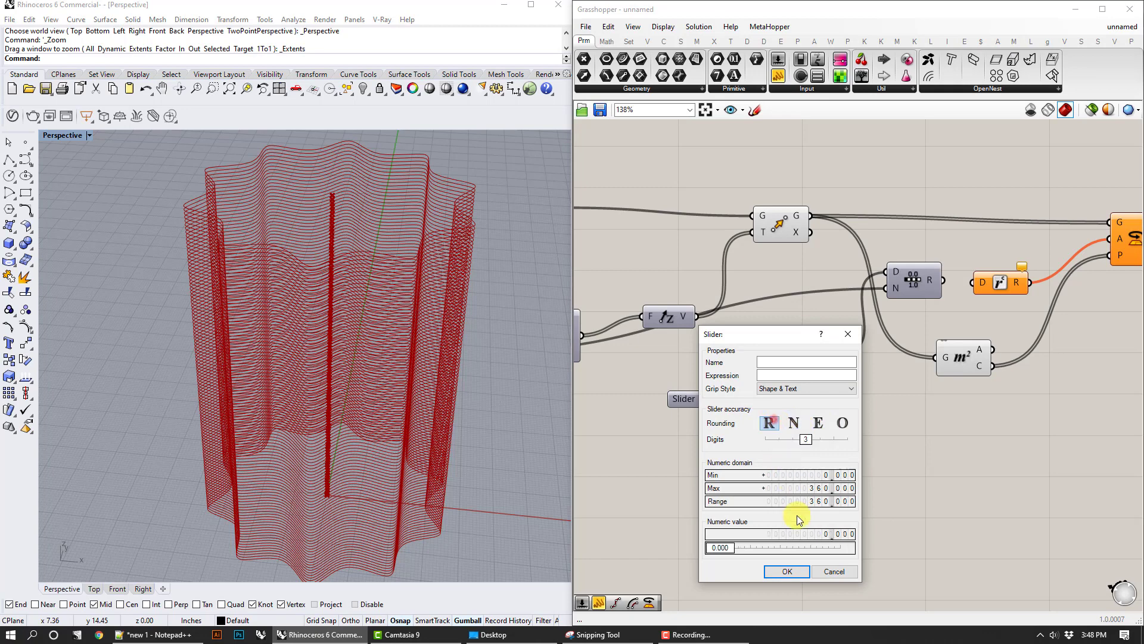
pyautogui.click(799, 570)
pyautogui.moveTo(773, 398); pyautogui.dragTo(788, 344)
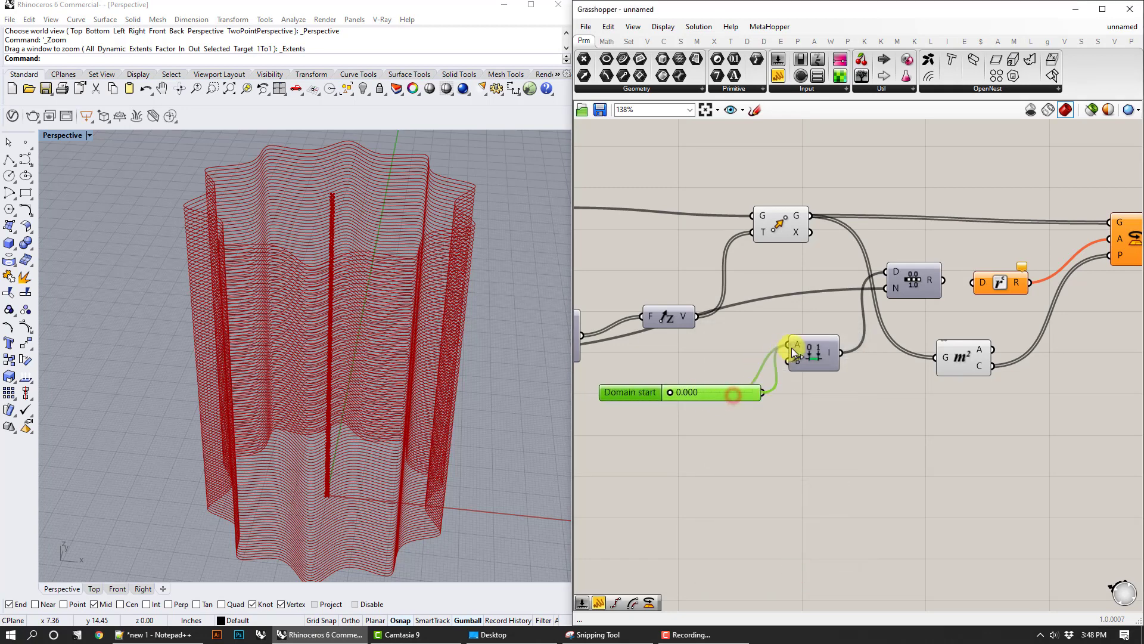
# Step: Duplicate the Domain start slider, connect the copy to Construct Domain's input B, and set it to 360
pyautogui.moveTo(746, 380); pyautogui.dragTo(717, 401)
pyautogui.hotkey('ctrl', 'c')
pyautogui.hotkey('ctrl', 'v')
pyautogui.moveTo(636, 398); pyautogui.dragTo(790, 365)
pyautogui.moveTo(864, 379); pyautogui.dragTo(754, 429, button='right')
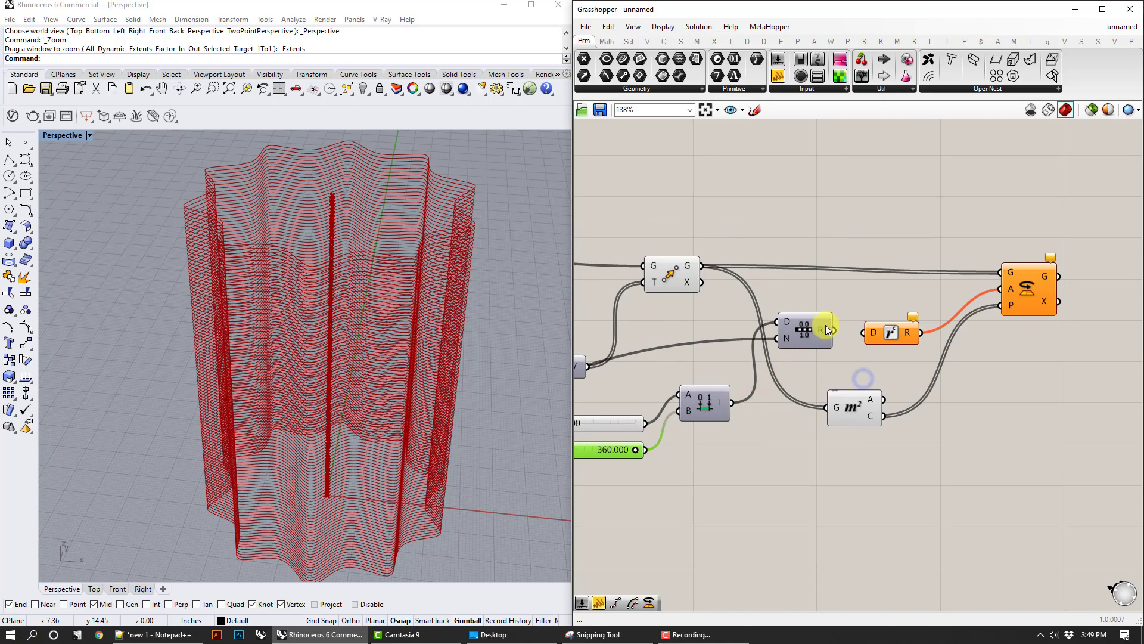
# Step: Connect the Range output R to the Radians input D and orbit the model to inspect the rotated rings
pyautogui.moveTo(822, 330)
pyautogui.moveTo(823, 332); pyautogui.dragTo(864, 332)
pyautogui.click(460, 320)
pyautogui.moveTo(461, 320); pyautogui.dragTo(465, 317, button='right')
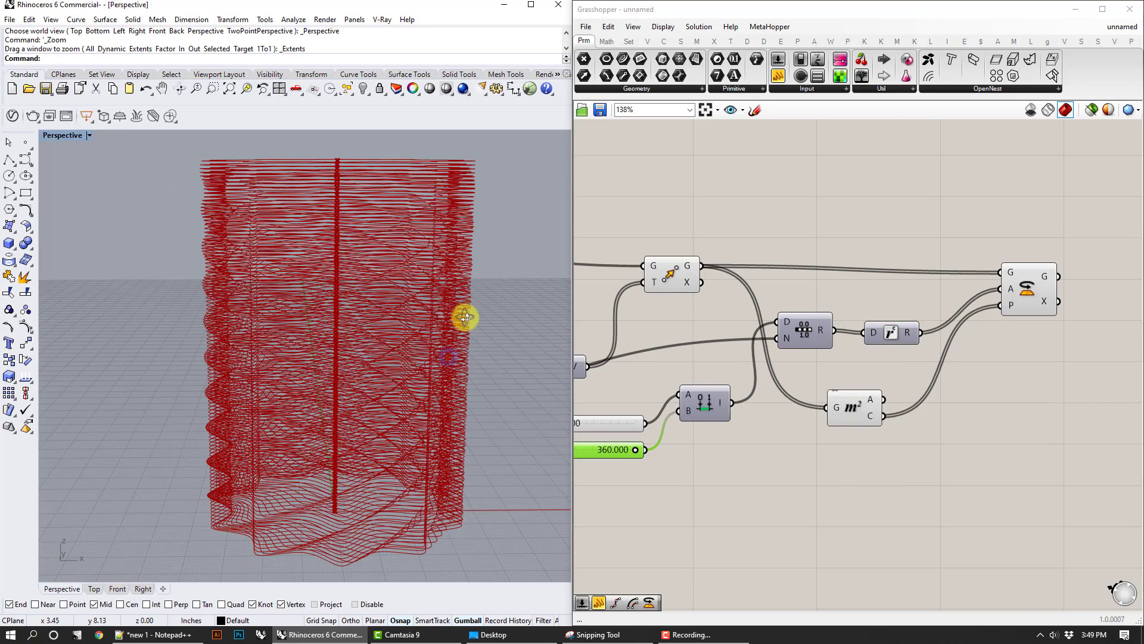
# Step: Turn off the preview of the Move, Range, Radians, Construct Domain and Area components, keeping Rotate visible
pyautogui.moveTo(879, 462); pyautogui.dragTo(671, 208)
pyautogui.rightClick(705, 172)
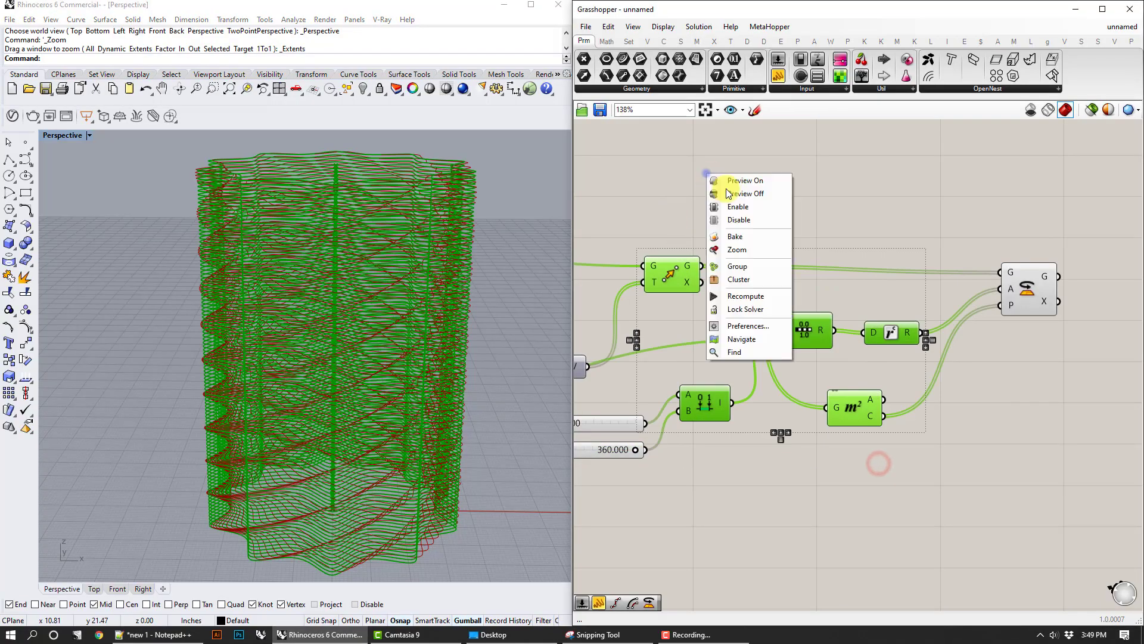
pyautogui.click(745, 189)
pyautogui.moveTo(454, 286); pyautogui.dragTo(480, 324, button='right')
# Step: Try different Domain start values to vary the twist, ending at about 122.247
pyautogui.moveTo(662, 412); pyautogui.dragTo(829, 418, button='right')
pyautogui.moveTo(721, 429); pyautogui.dragTo(786, 432)
pyautogui.moveTo(435, 332)
pyautogui.mouseDown(button='right')
pyautogui.moveTo(495, 307)
pyautogui.moveTo(475, 301)
pyautogui.moveTo(442, 329)
pyautogui.mouseUp(button='right')
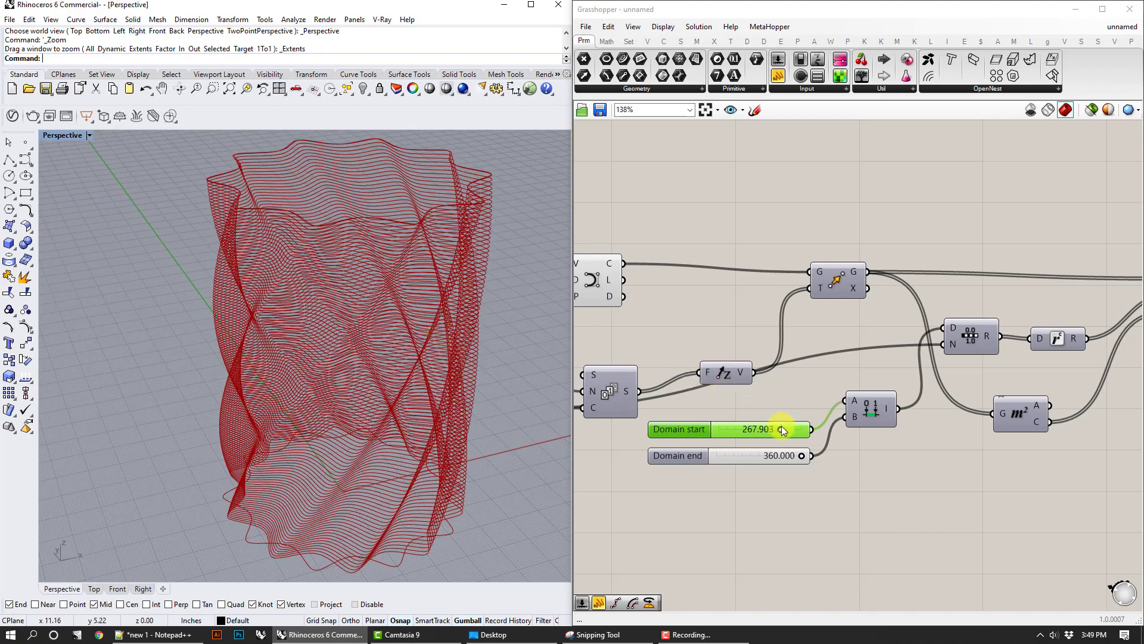
pyautogui.moveTo(780, 429); pyautogui.dragTo(750, 436)
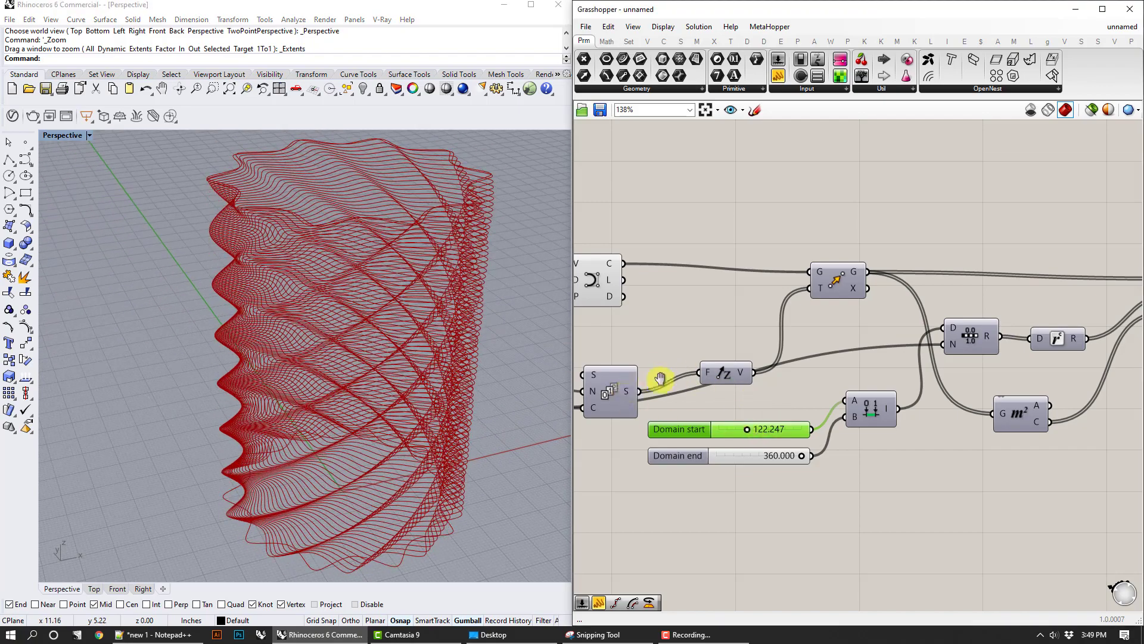
# Step: Turn off the preview of the Nurbs curve component that feeds Move
pyautogui.moveTo(659, 381); pyautogui.dragTo(903, 375, button='right')
pyautogui.scroll(-3, 859, 368)
pyautogui.moveTo(894, 331); pyautogui.dragTo(827, 235)
pyautogui.rightClick(832, 211)
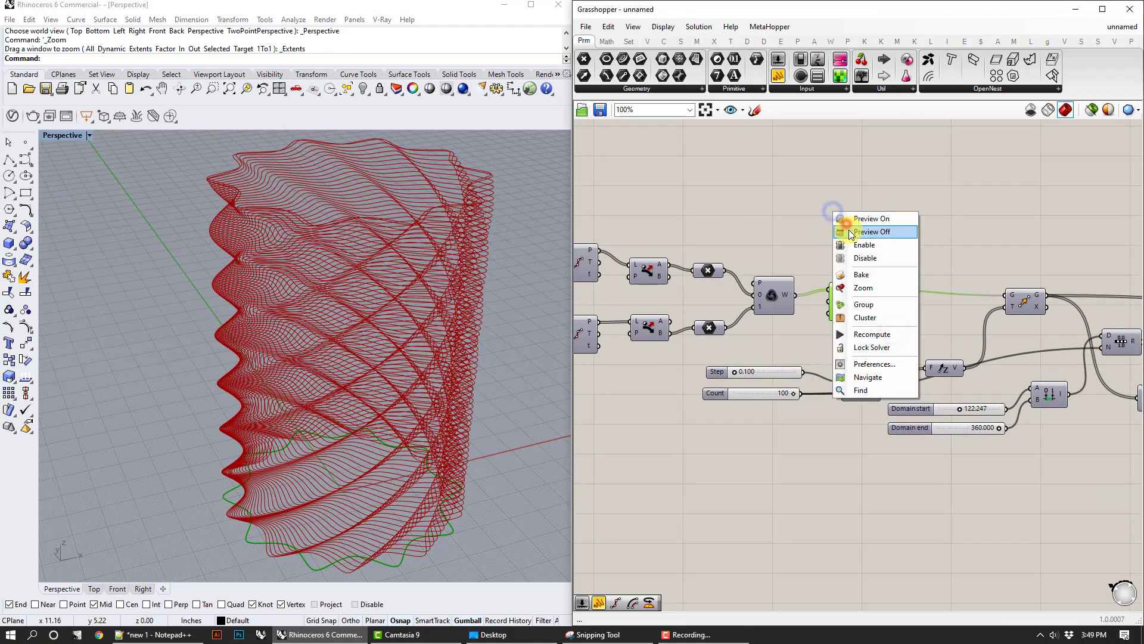
pyautogui.click(849, 228)
pyautogui.moveTo(981, 258); pyautogui.dragTo(788, 237, button='right')
# Step: Select the two domain sliders, Construct Domain and Area together and shift them further right beneath Radians and Rotate
pyautogui.click(827, 235)
pyautogui.moveTo(1037, 461); pyautogui.dragTo(775, 358)
pyautogui.moveTo(856, 376); pyautogui.dragTo(1038, 384)
pyautogui.moveTo(1037, 384); pyautogui.dragTo(672, 397, button='right')
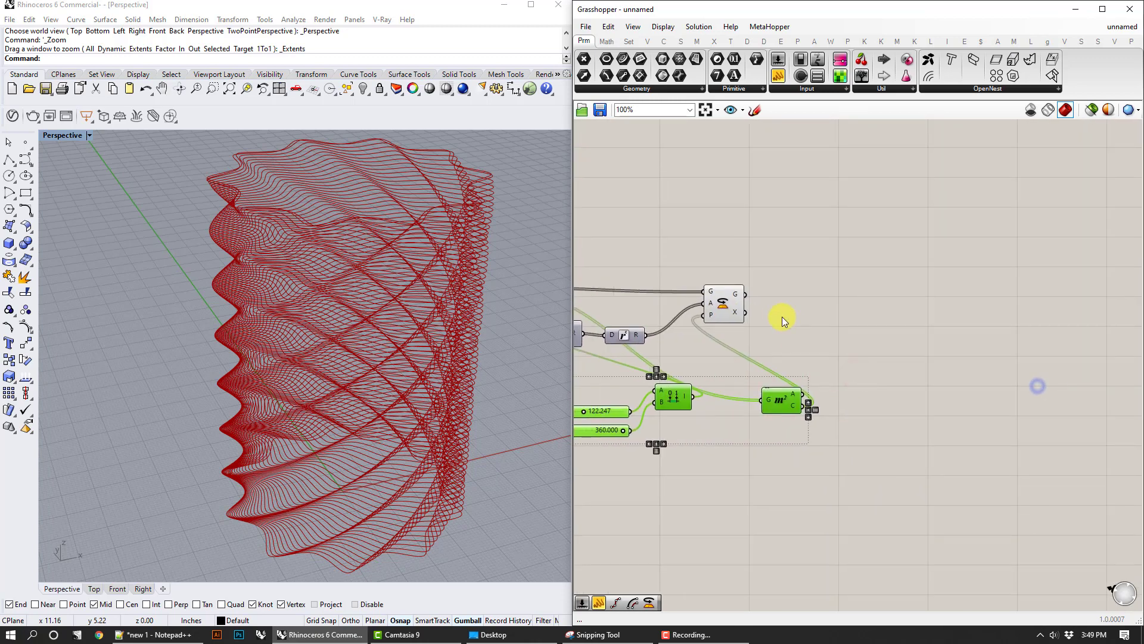
# Step: Move the Rotate, Radians and Range components further along the canvas to spread out the rotation part of the definition
pyautogui.moveTo(728, 300); pyautogui.dragTo(947, 289)
pyautogui.moveTo(631, 334); pyautogui.dragTo(856, 305)
pyautogui.moveTo(780, 341); pyautogui.dragTo(955, 333, button='right')
pyautogui.moveTo(734, 324); pyautogui.dragTo(963, 352)
pyautogui.scroll(-2, 956, 366)
pyautogui.moveTo(848, 373); pyautogui.dragTo(1034, 351, button='right')
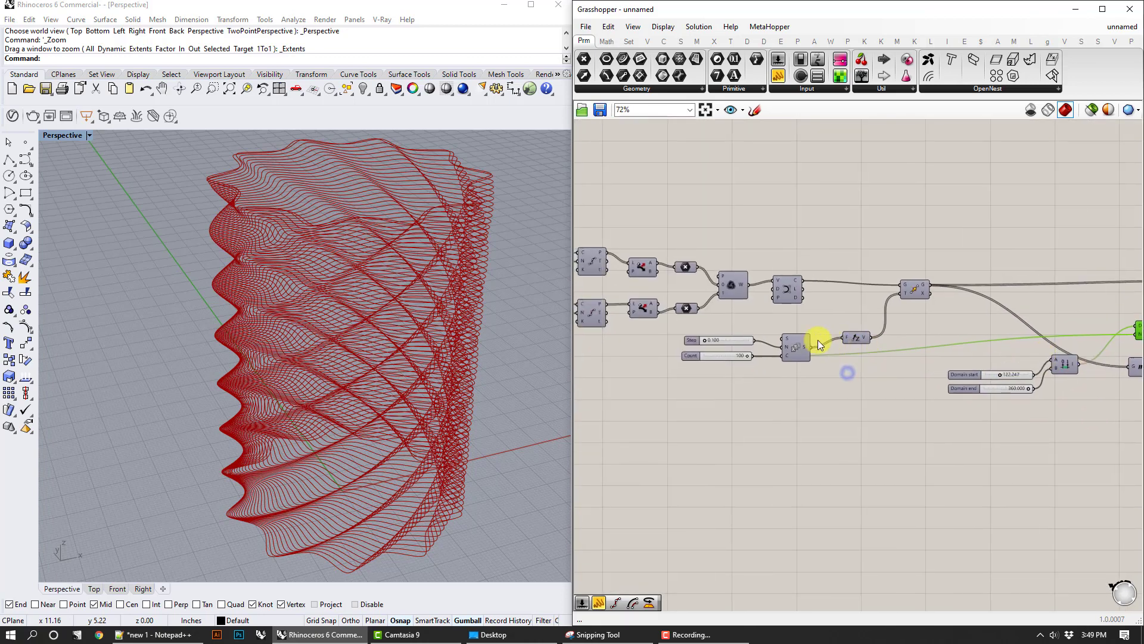
# Step: Move the whole rotation group, including its domain sliders, Range, Area and Rotate components, farther from the Move component
pyautogui.moveTo(980, 390); pyautogui.dragTo(733, 389, button='right')
pyautogui.moveTo(1102, 450); pyautogui.dragTo(745, 239)
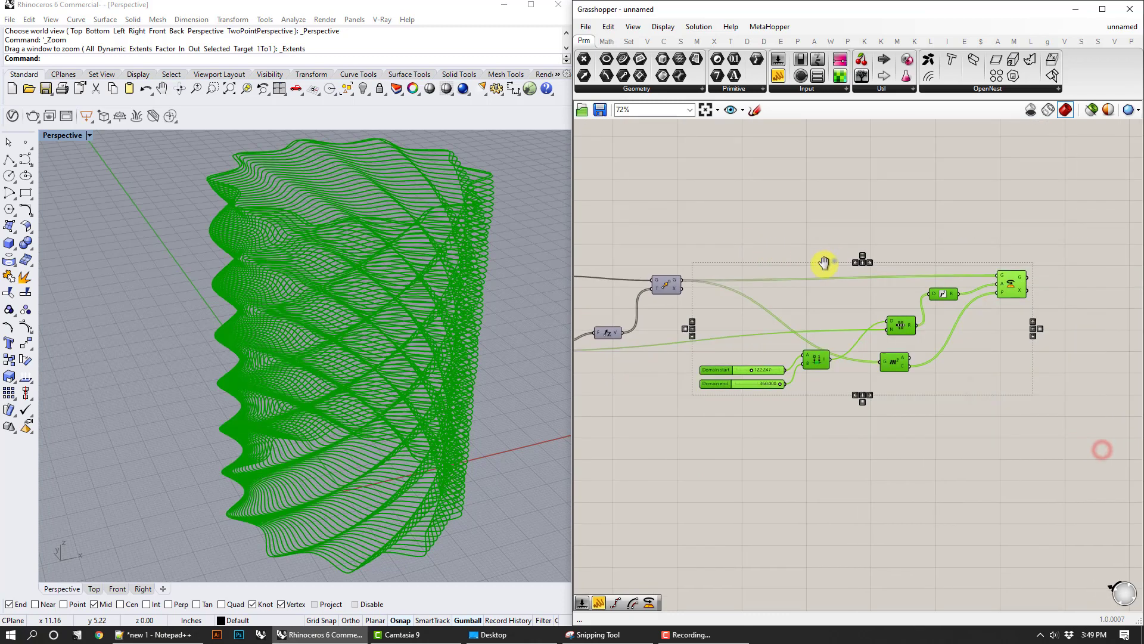
pyautogui.moveTo(833, 260); pyautogui.dragTo(737, 276, button='right')
pyautogui.moveTo(917, 299); pyautogui.dragTo(1095, 328)
pyautogui.click(840, 284)
# Step: Move the Step and Count sliders, Series, unit vector and Move components together, farther from the components feeding them
pyautogui.moveTo(593, 330); pyautogui.dragTo(868, 322, button='right')
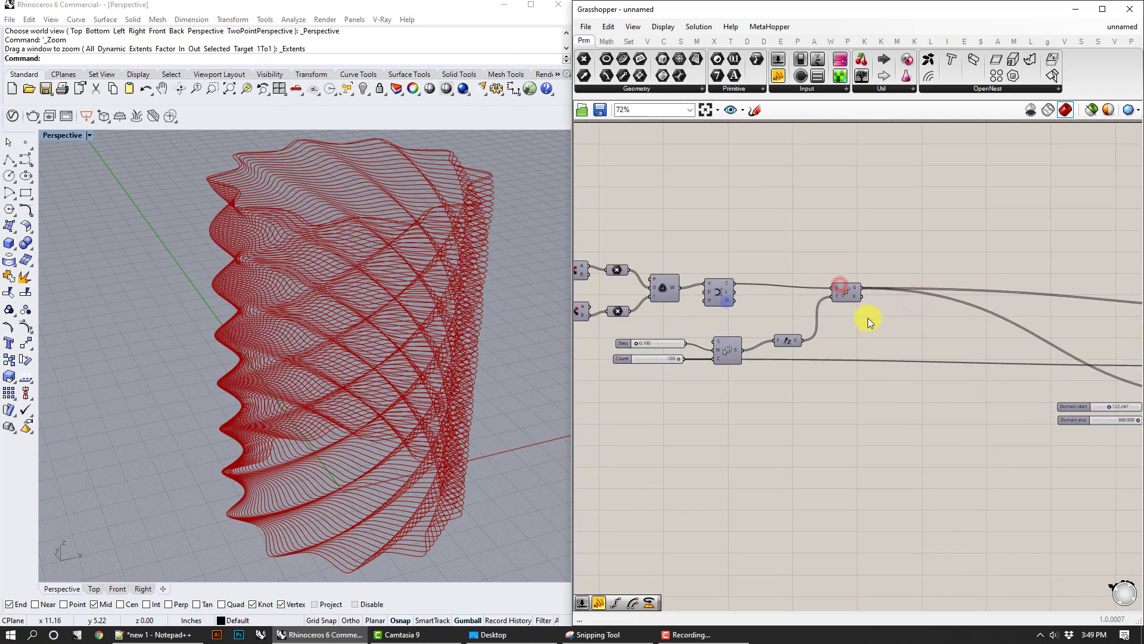
pyautogui.moveTo(916, 420); pyautogui.dragTo(615, 323)
pyautogui.keyDown('shift'); pyautogui.click(843, 291); pyautogui.keyUp('shift')
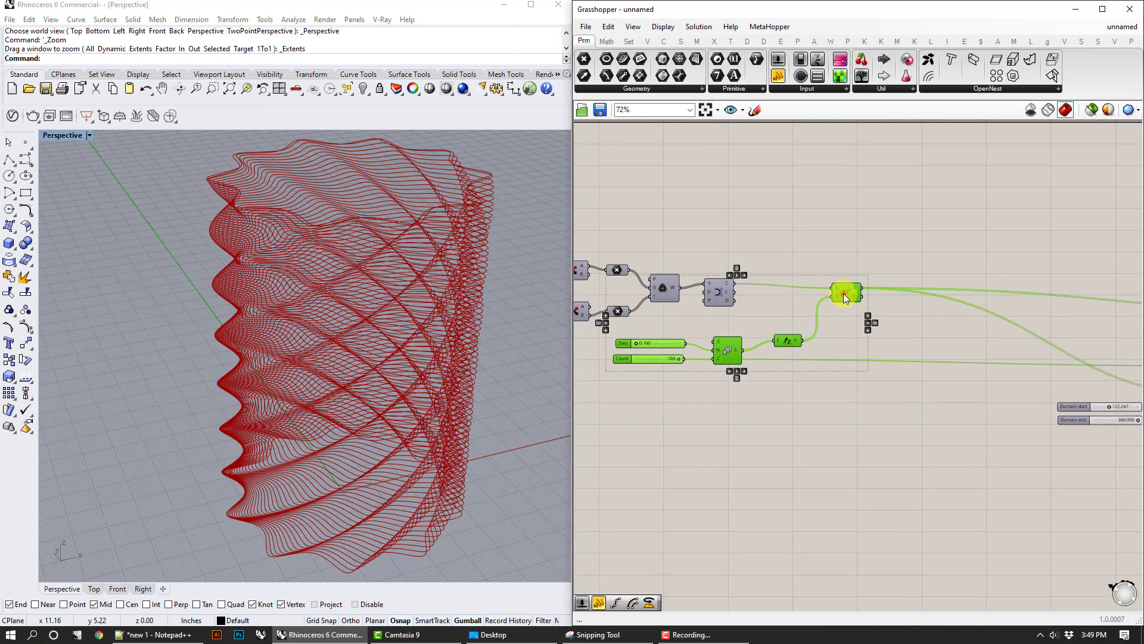
pyautogui.moveTo(965, 352); pyautogui.dragTo(857, 369, button='right')
pyautogui.moveTo(737, 308); pyautogui.dragTo(946, 285)
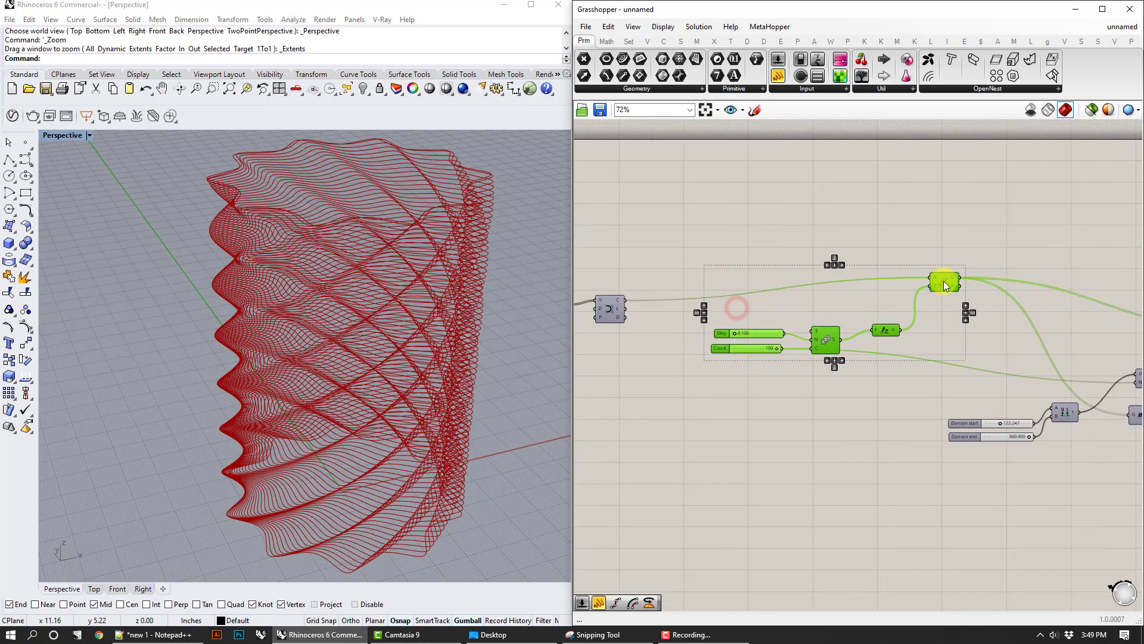
pyautogui.click(994, 218)
# Step: Examine the rearranged definition and the twisted stack of curves produced by the Rotate component
pyautogui.moveTo(1026, 315); pyautogui.dragTo(1142, 300, button='right')
pyautogui.moveTo(810, 288); pyautogui.dragTo(1084, 290, button='right')
pyautogui.moveTo(1007, 304); pyautogui.dragTo(726, 316, button='right')
pyautogui.moveTo(986, 325); pyautogui.dragTo(677, 293, button='right')
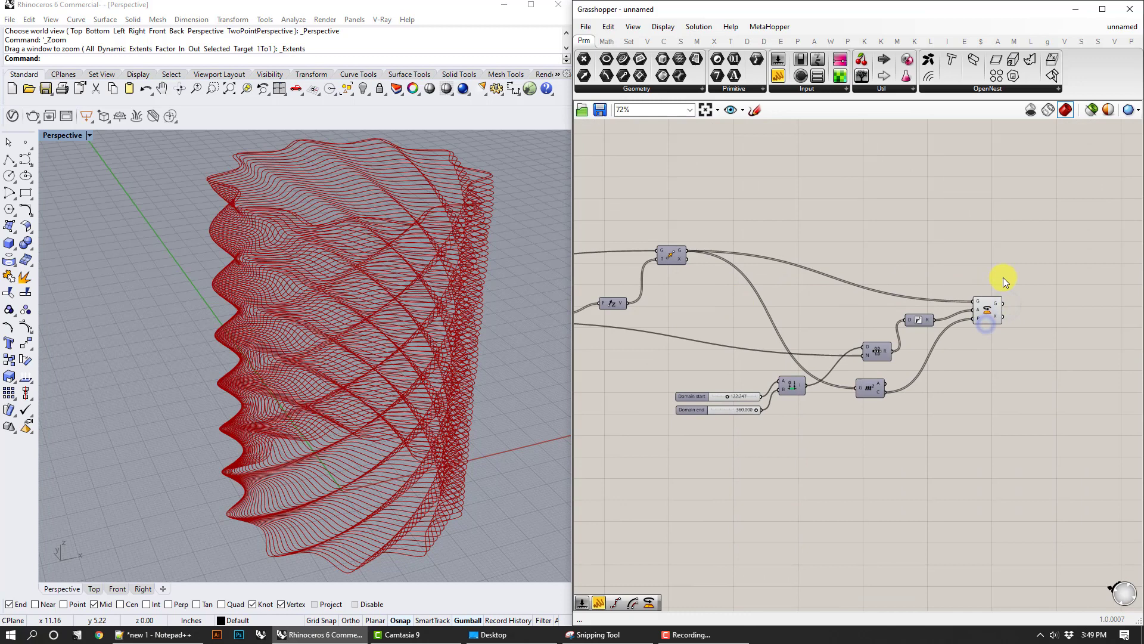
pyautogui.click(987, 310)
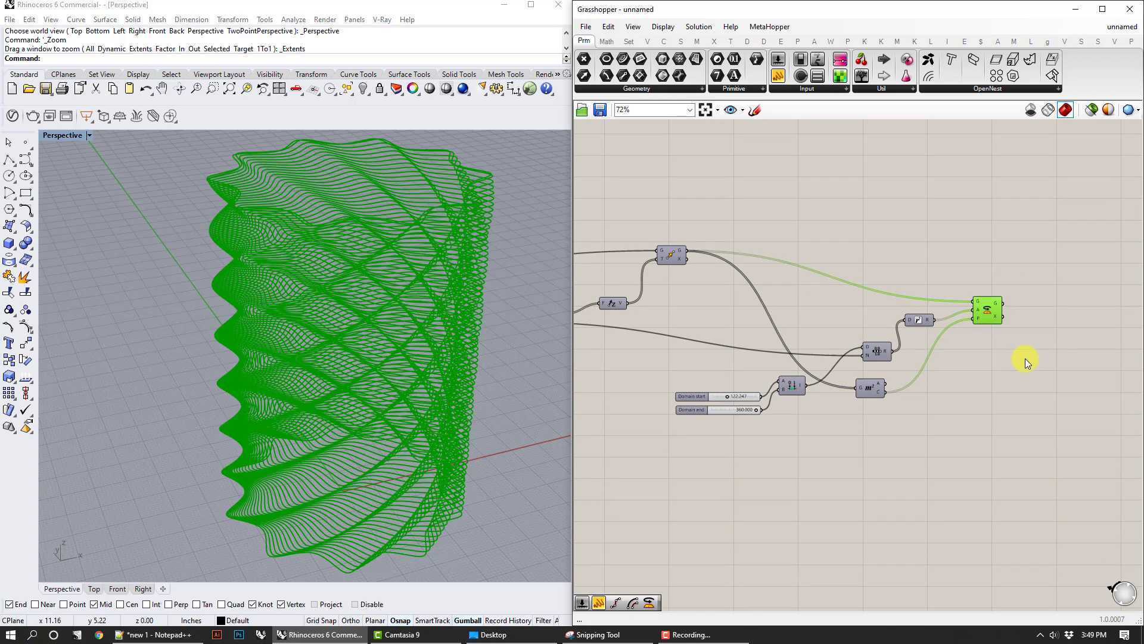
pyautogui.click(1035, 346)
pyautogui.moveTo(1035, 346); pyautogui.dragTo(898, 364, button='right')
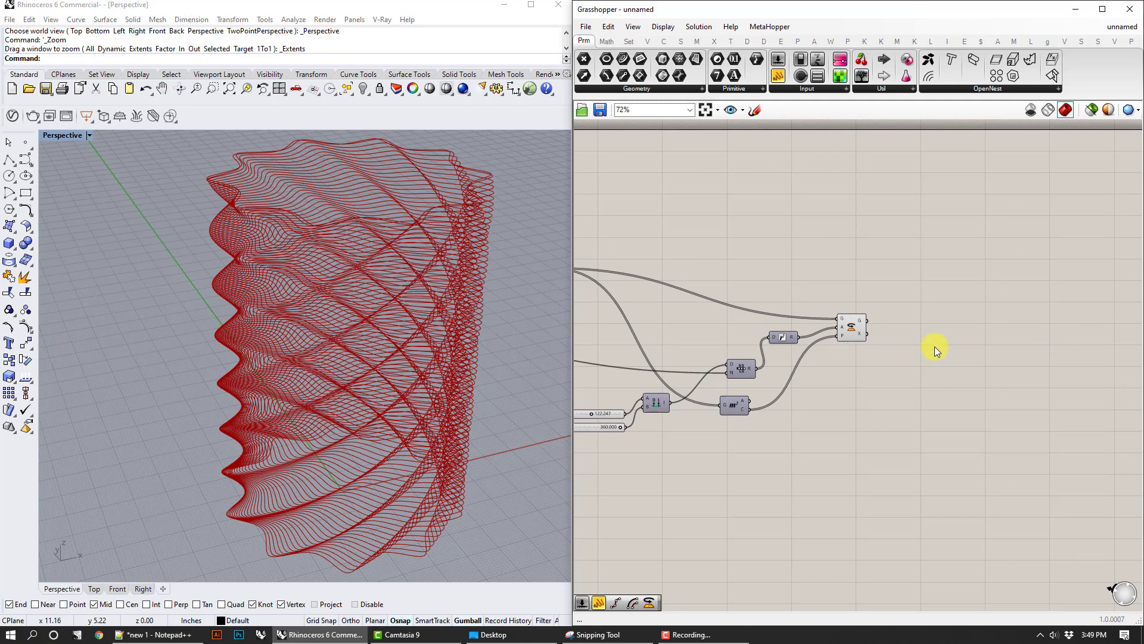
pyautogui.moveTo(896, 365); pyautogui.dragTo(793, 392, button='right')
pyautogui.moveTo(439, 370); pyautogui.dragTo(462, 334, button='right')
# Step: Add a Graph Mapper component to the canvas beyond the Rotate component
pyautogui.doubleClick(867, 342)
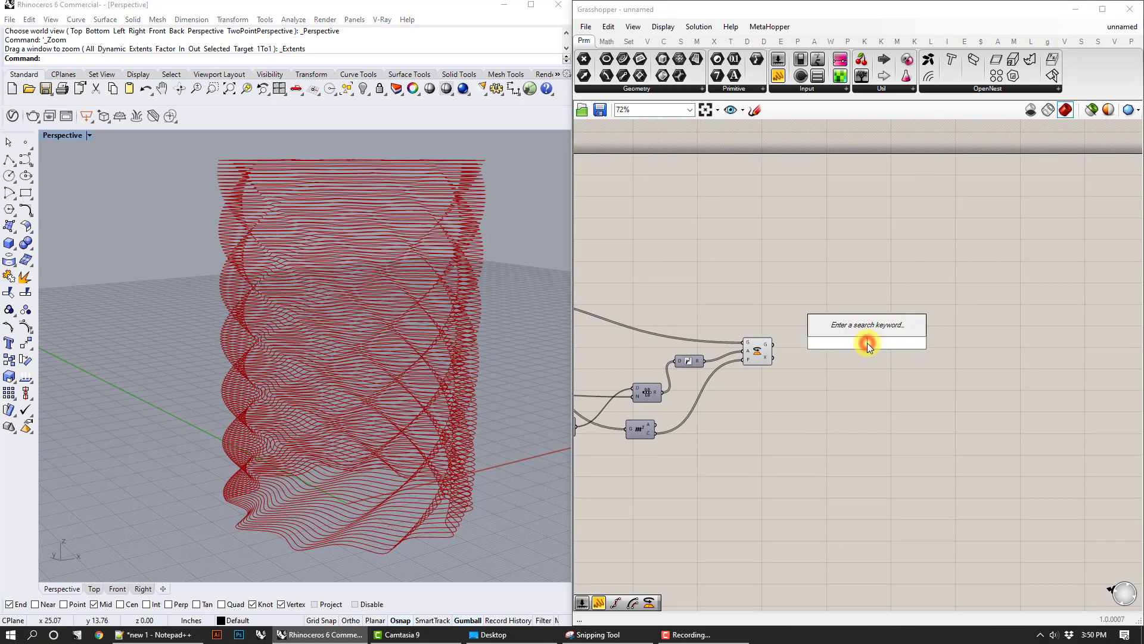
pyautogui.write('graph')
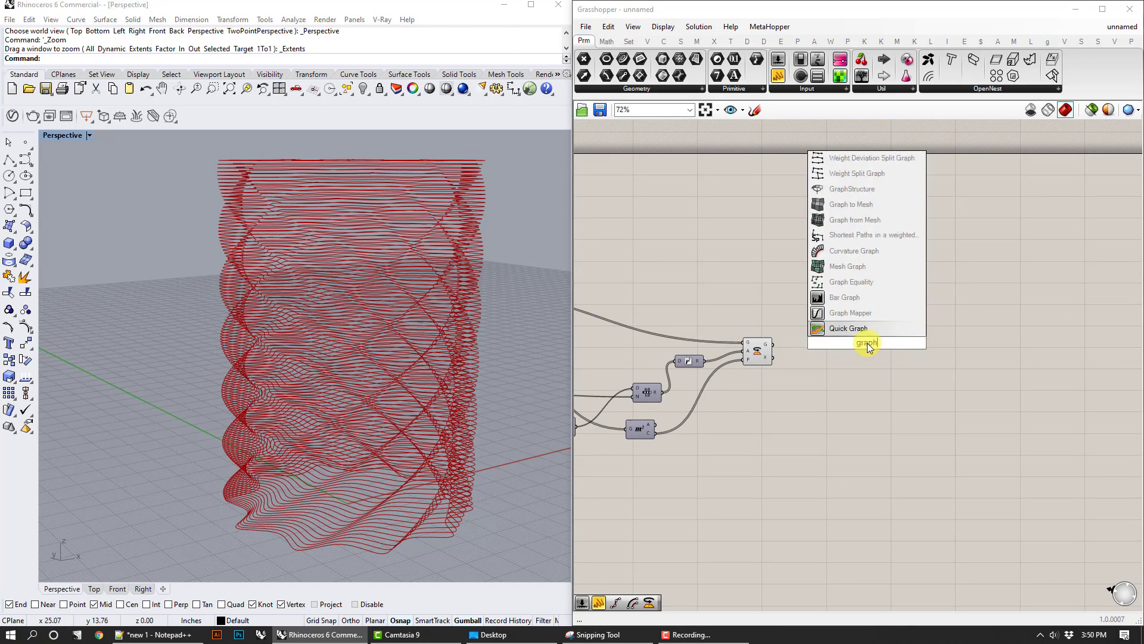
pyautogui.click(869, 313)
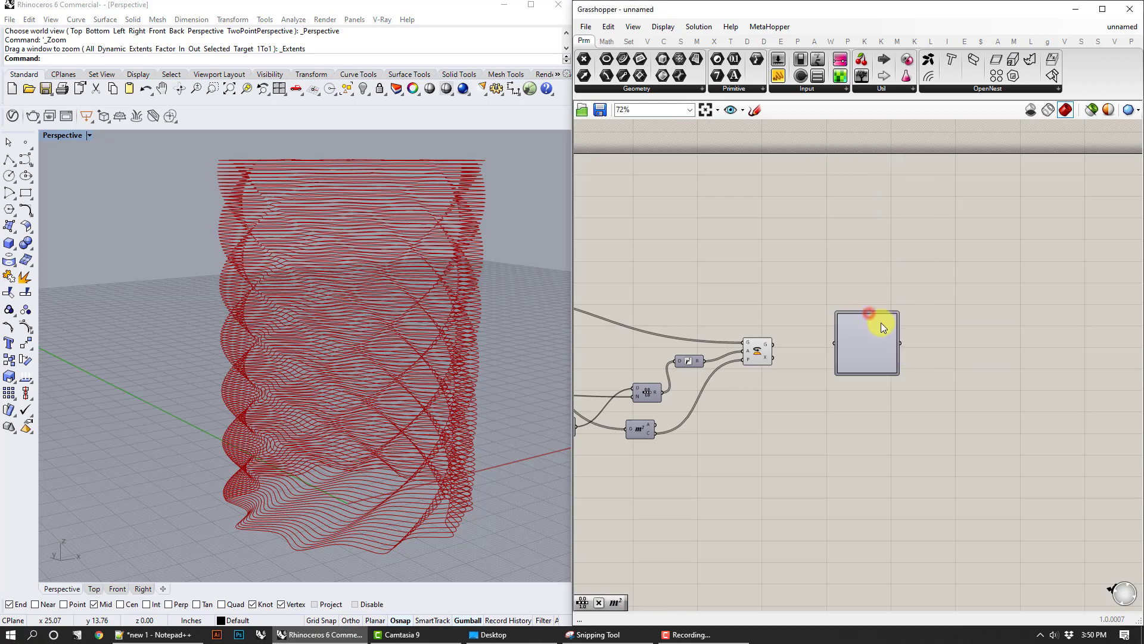
pyautogui.scroll(2, 876, 326)
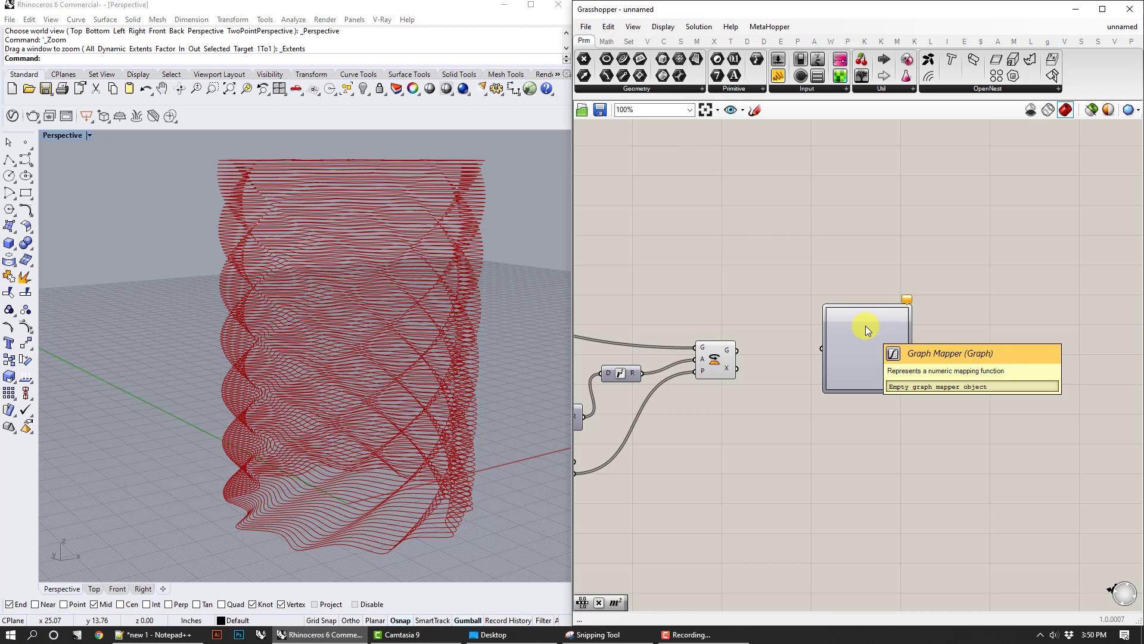
# Step: Set the Graph Mapper to a sine-wave graph peaking at mid-width, with its start point raised to about a quarter of the height
pyautogui.rightClick(871, 334)
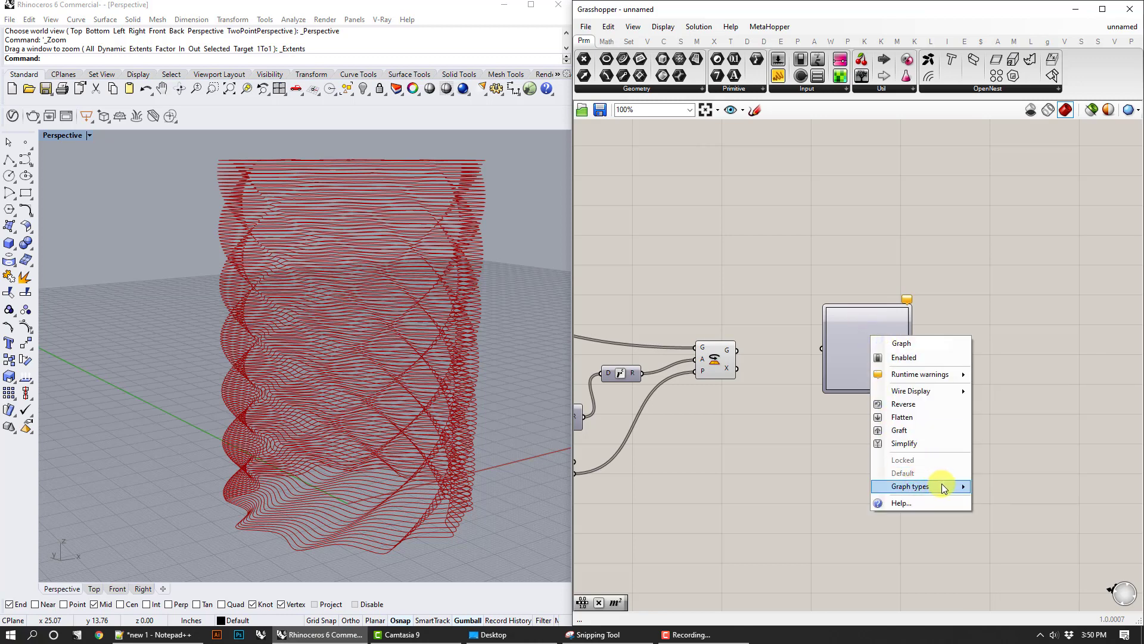
pyautogui.click(1013, 591)
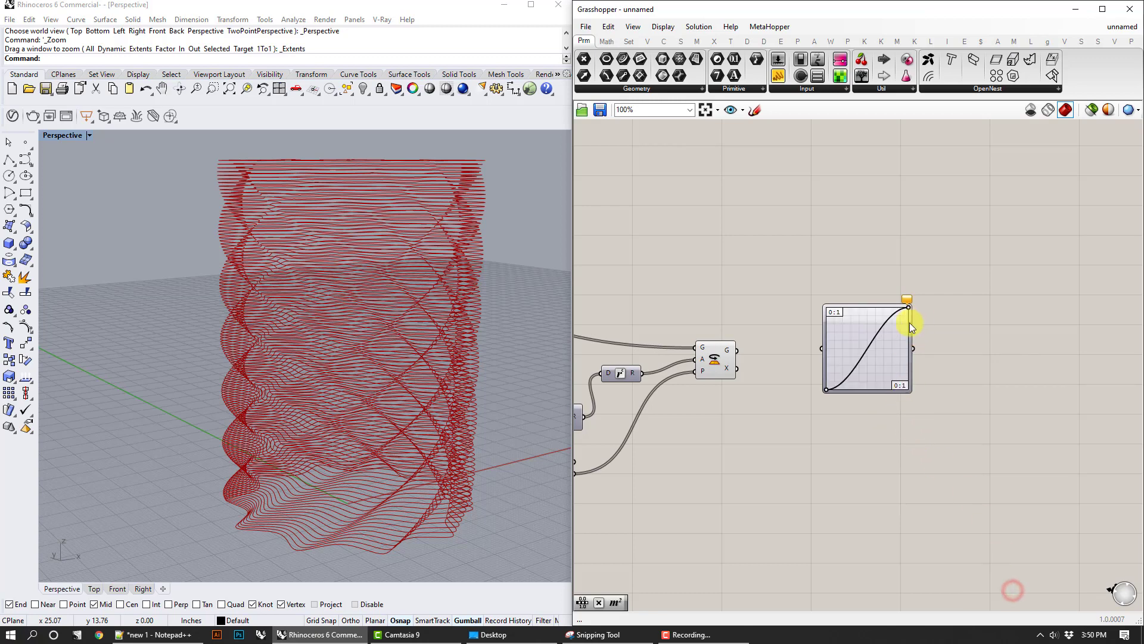
pyautogui.moveTo(908, 310); pyautogui.dragTo(867, 308)
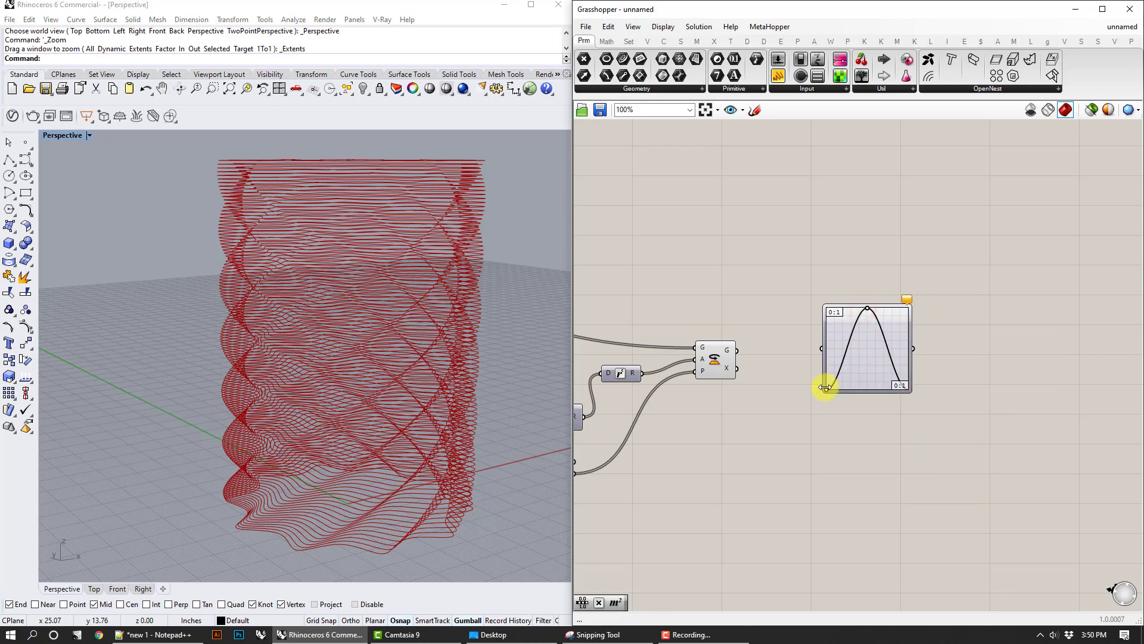
pyautogui.moveTo(826, 388); pyautogui.dragTo(827, 368)
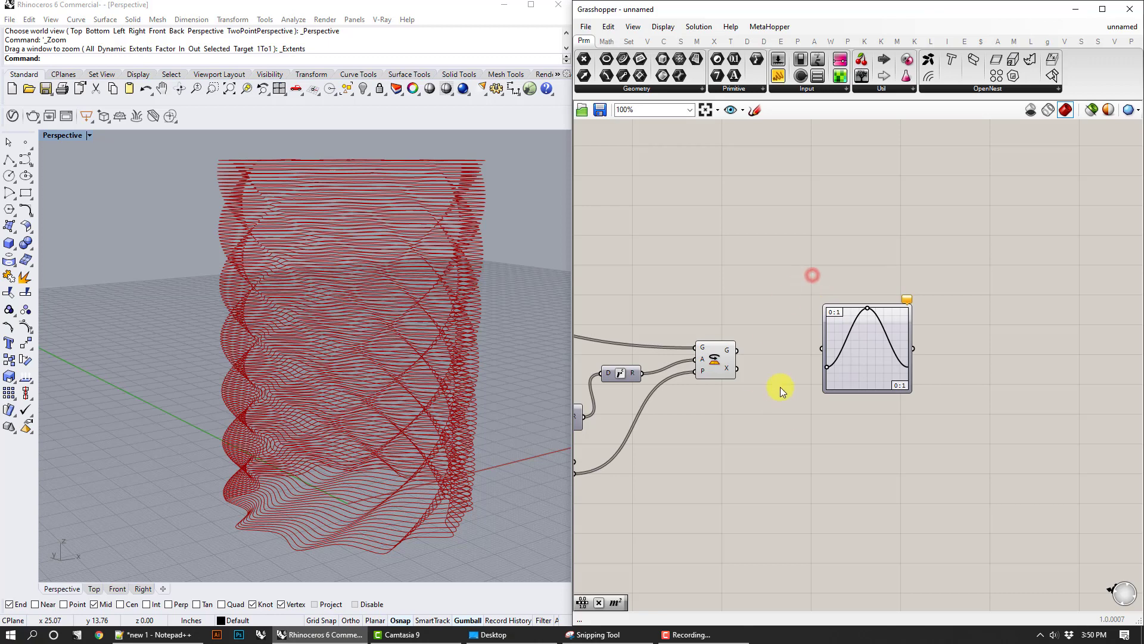
# Step: Add a Scale component below the Graph Mapper
pyautogui.click(717, 353)
pyautogui.click(795, 447)
pyautogui.doubleClick(795, 446)
pyautogui.write('sca')
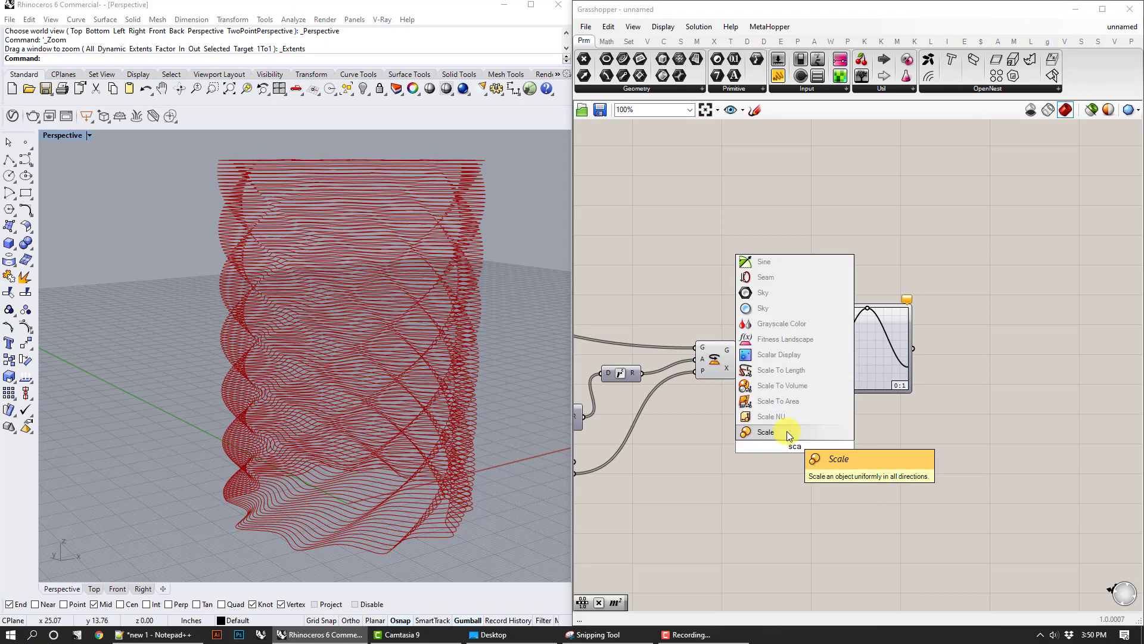
pyautogui.click(787, 431)
pyautogui.moveTo(792, 451)
pyautogui.mouseDown()
pyautogui.moveTo(790, 417)
pyautogui.moveTo(751, 366)
pyautogui.moveTo(809, 448)
pyautogui.mouseUp()
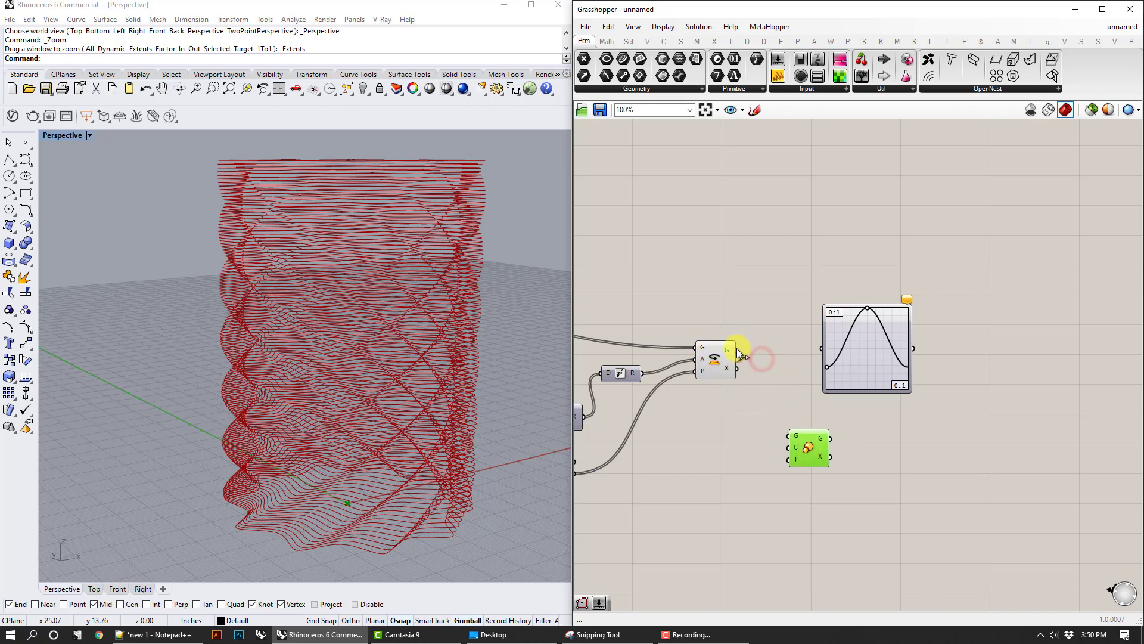
# Step: Connect the Rotate component's geometry to the Scale geometry input and the Area centroid to the Scale center input
pyautogui.moveTo(737, 351); pyautogui.dragTo(789, 435)
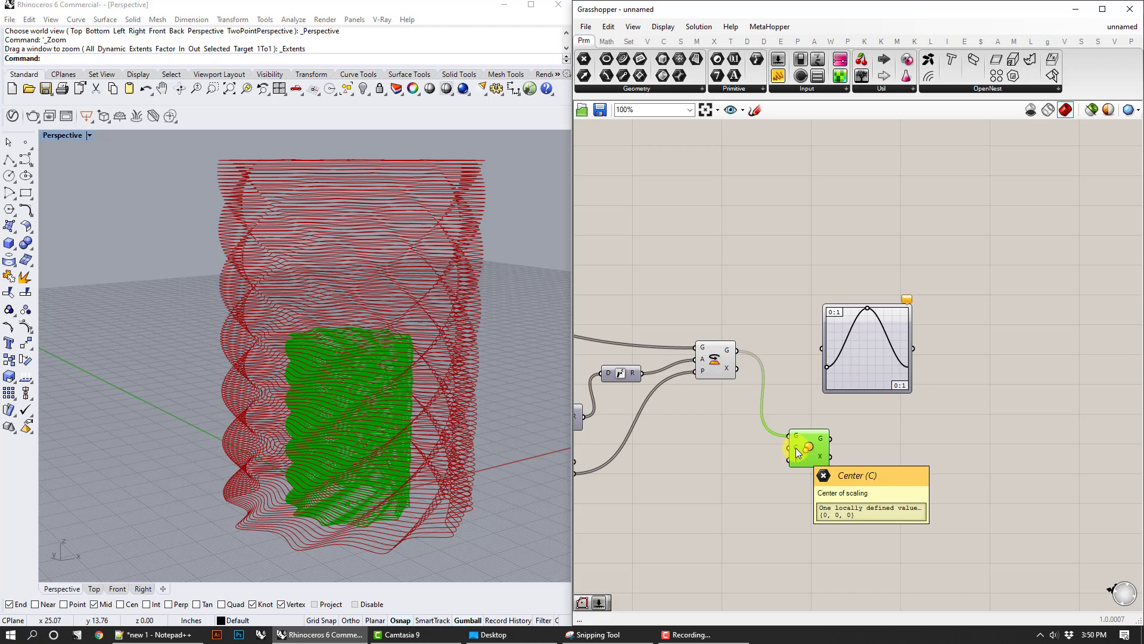
pyautogui.moveTo(707, 465); pyautogui.dragTo(959, 427, button='right')
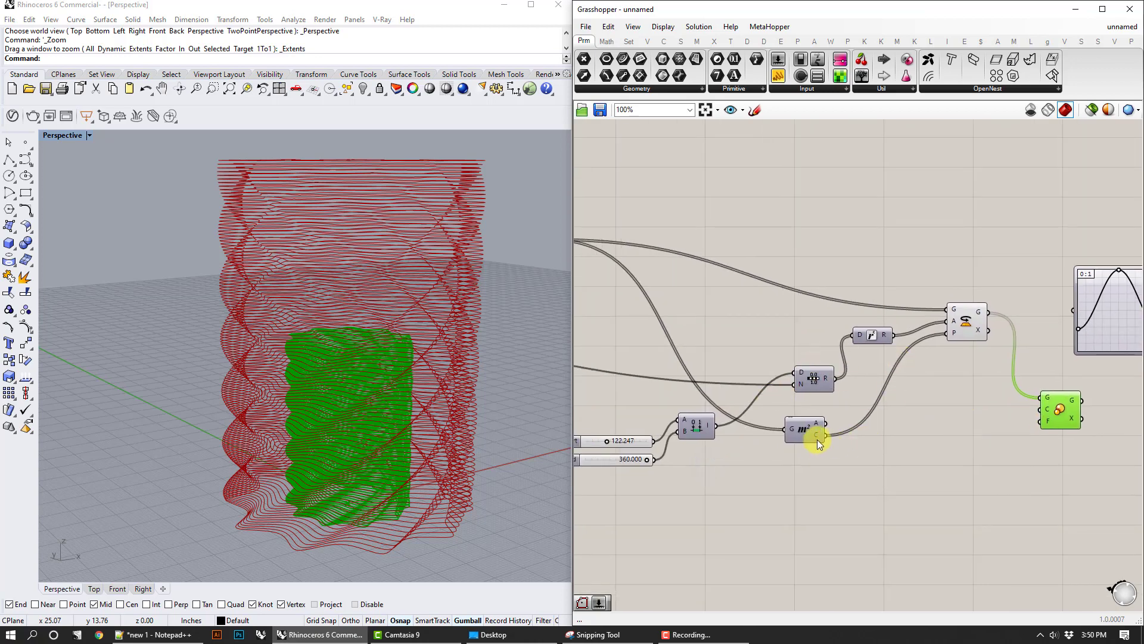
pyautogui.moveTo(874, 431); pyautogui.dragTo(1039, 408)
pyautogui.moveTo(1052, 468); pyautogui.dragTo(792, 499, button='right')
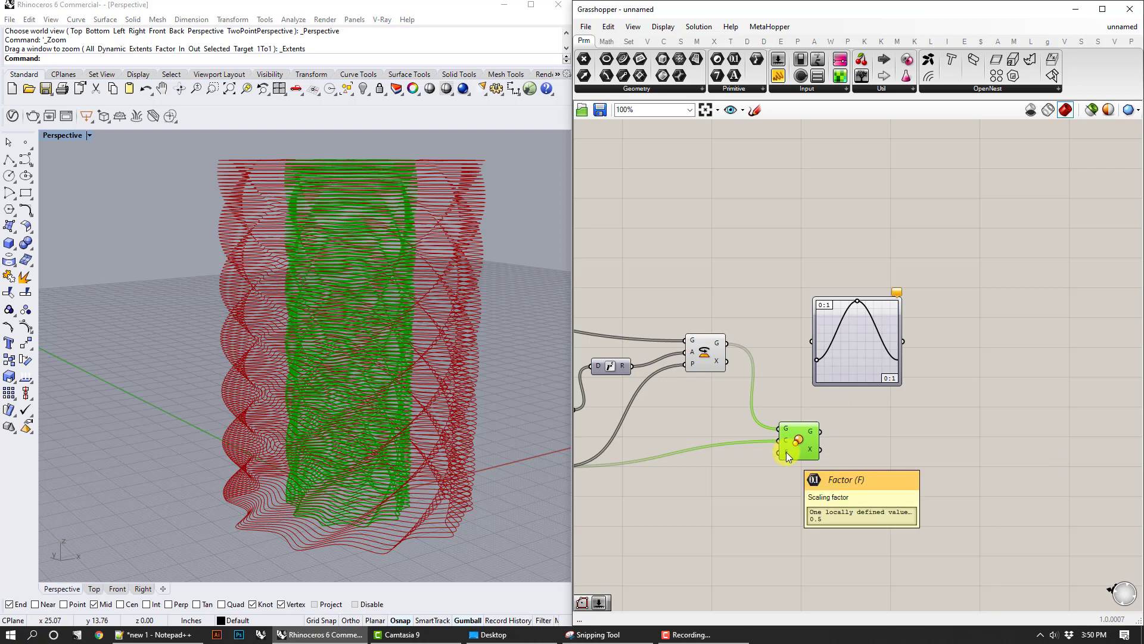
pyautogui.moveTo(478, 352); pyautogui.dragTo(438, 320, button='right')
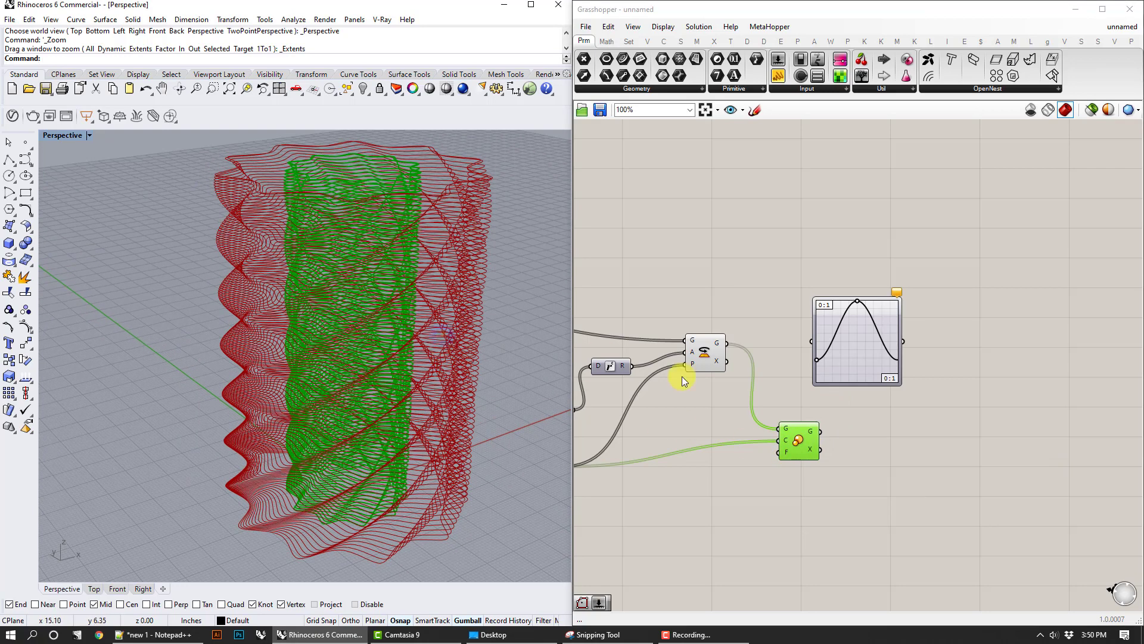
# Step: Move the Scale and Graph Mapper components farther along the canvas and place a Range component ahead of the Graph Mapper
pyautogui.moveTo(791, 446); pyautogui.dragTo(1052, 397)
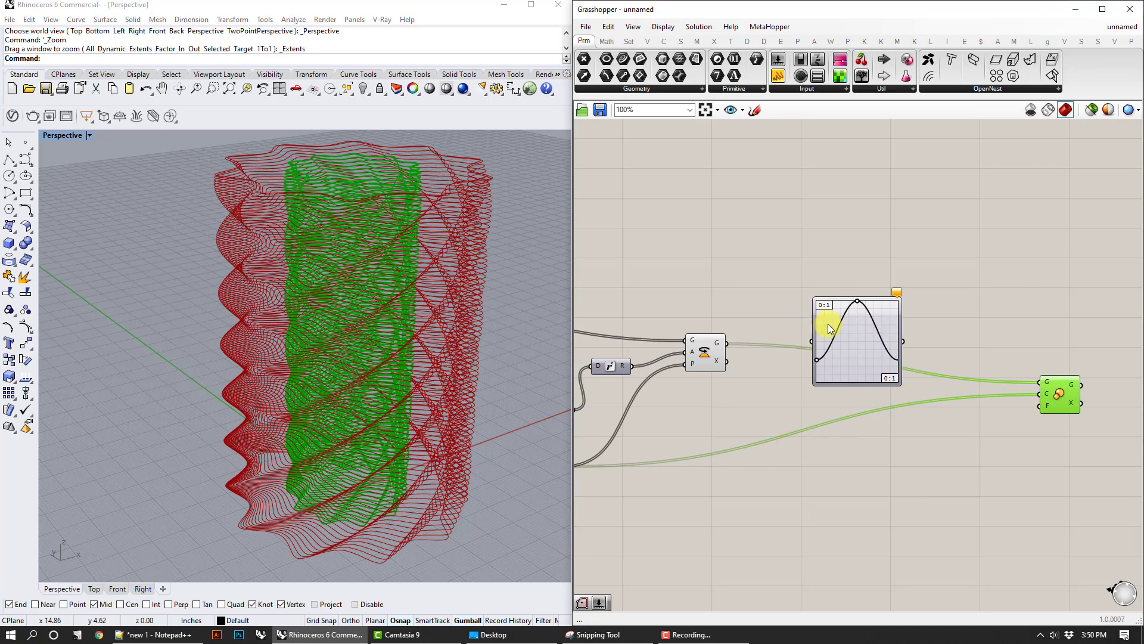
pyautogui.moveTo(885, 317); pyautogui.dragTo(969, 262)
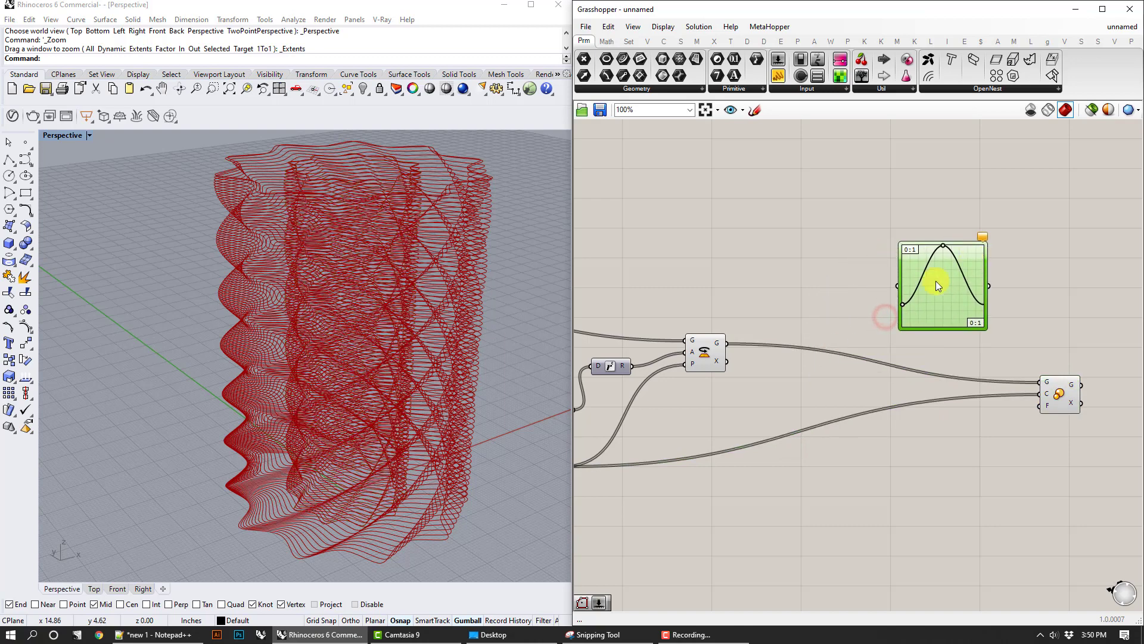
pyautogui.doubleClick(868, 300)
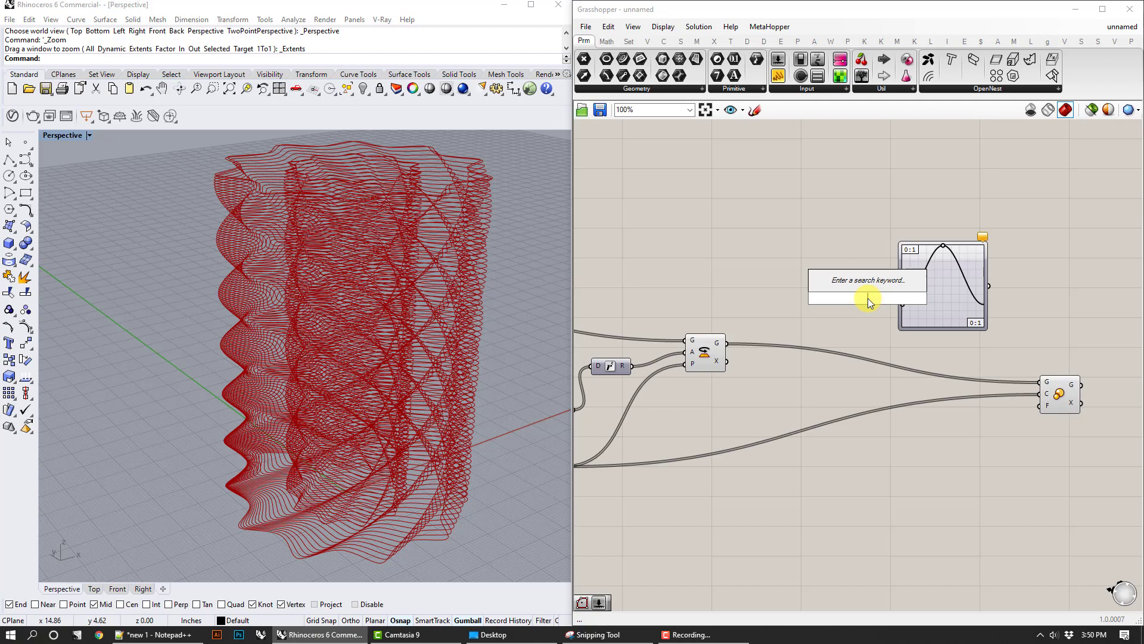
pyautogui.write('ran')
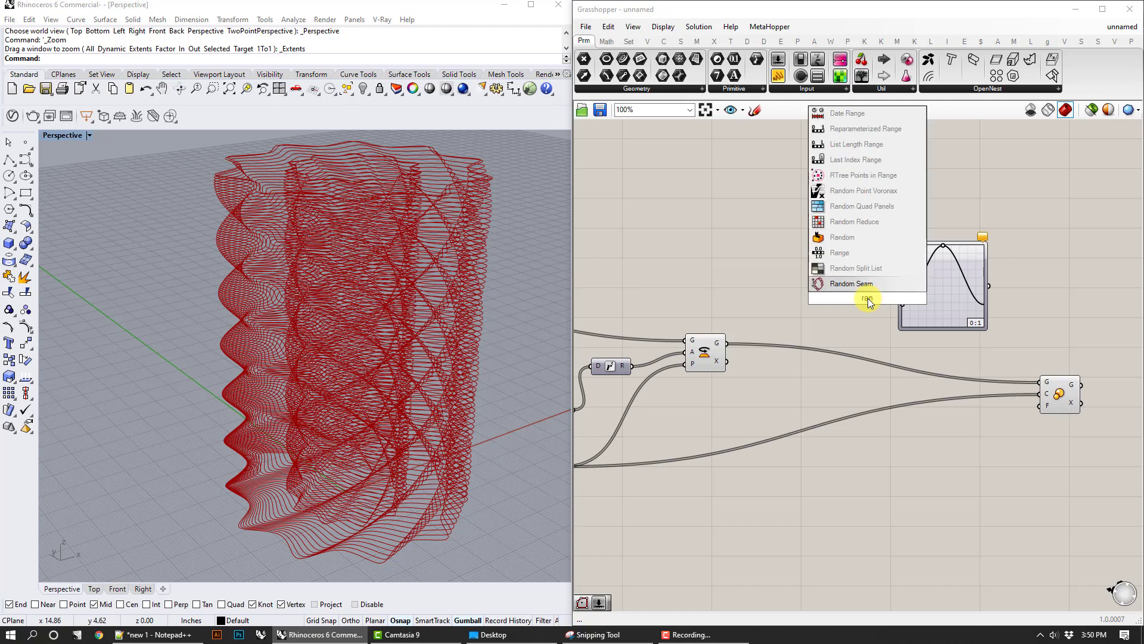
pyautogui.press('Return')
pyautogui.moveTo(868, 298); pyautogui.dragTo(830, 298)
# Step: Connect the Count slider to the new Range component's N input and the Range output to the Graph Mapper
pyautogui.moveTo(745, 295); pyautogui.dragTo(964, 291, button='right')
pyautogui.scroll(-2, 675, 436)
pyautogui.moveTo(654, 429); pyautogui.dragTo(816, 424, button='right')
pyautogui.moveTo(658, 408); pyautogui.dragTo(840, 414, button='right')
pyautogui.moveTo(724, 377); pyautogui.dragTo(1136, 384)
pyautogui.moveTo(1143, 388); pyautogui.dragTo(1136, 384, button='right')
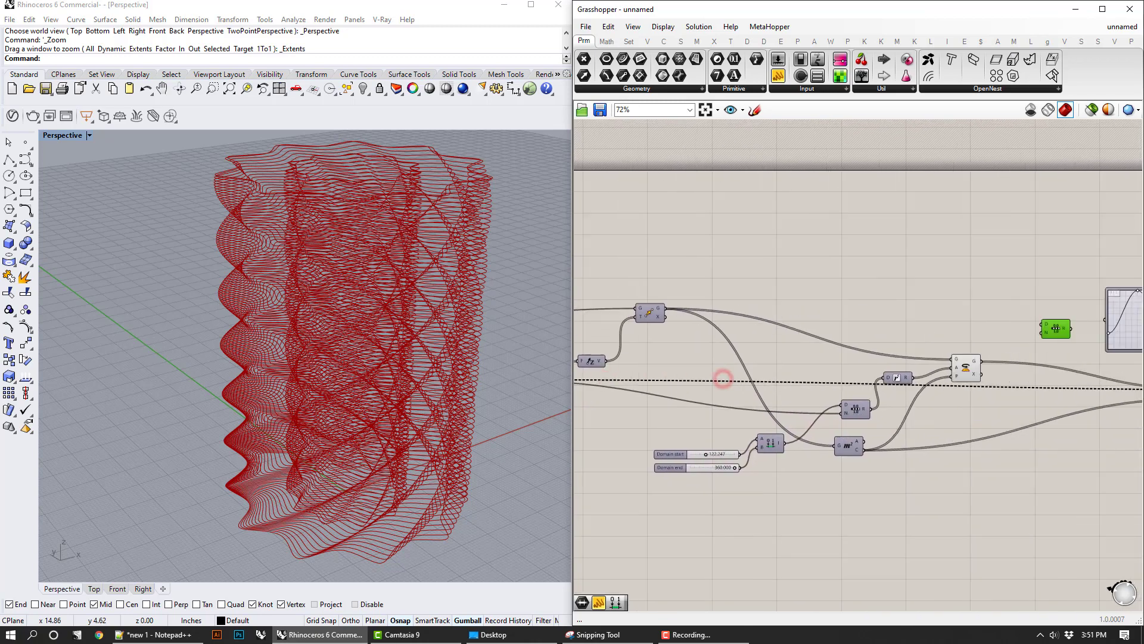
pyautogui.moveTo(1136, 385); pyautogui.dragTo(823, 366)
pyautogui.moveTo(1136, 385); pyautogui.dragTo(823, 366, button='right')
pyautogui.moveTo(823, 366); pyautogui.dragTo(730, 323)
pyautogui.scroll(2, 738, 323)
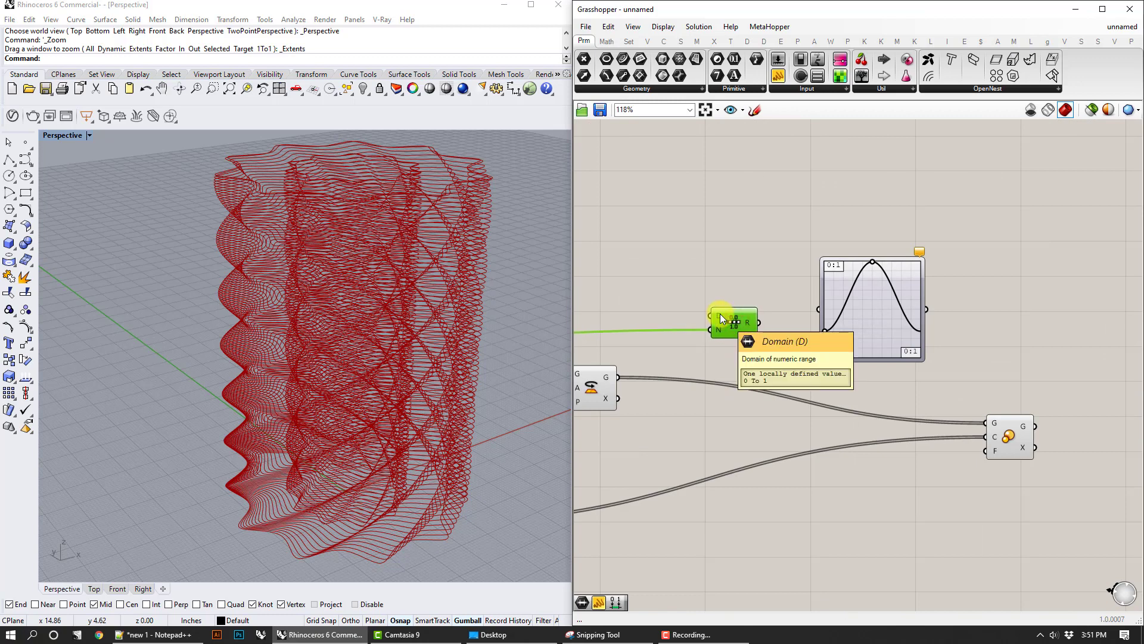
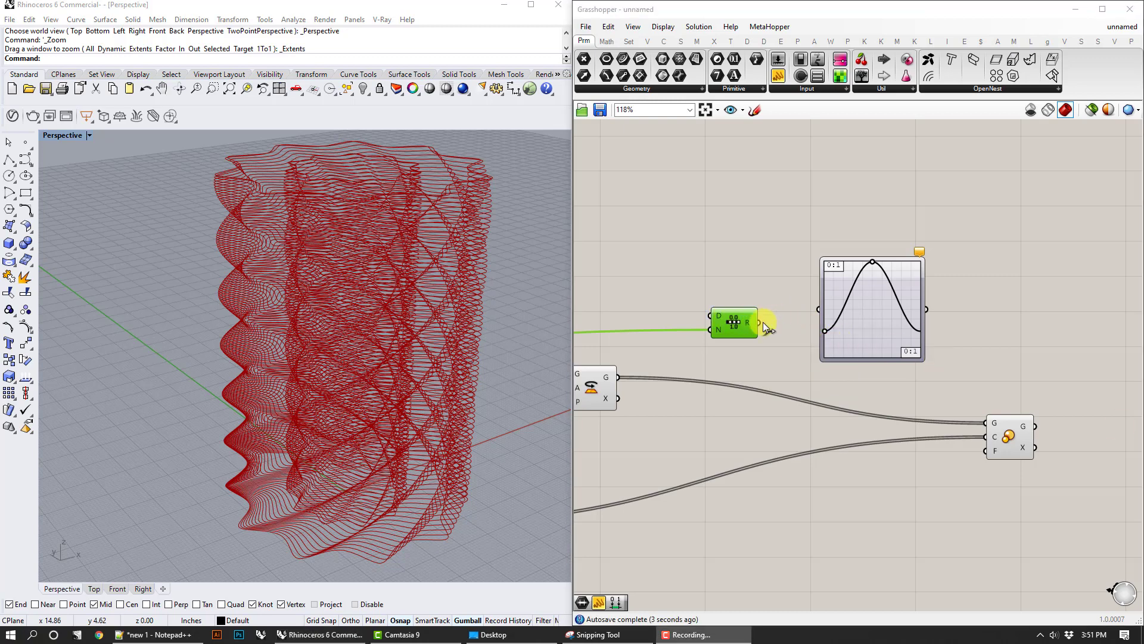
pyautogui.moveTo(760, 321); pyautogui.dragTo(826, 312)
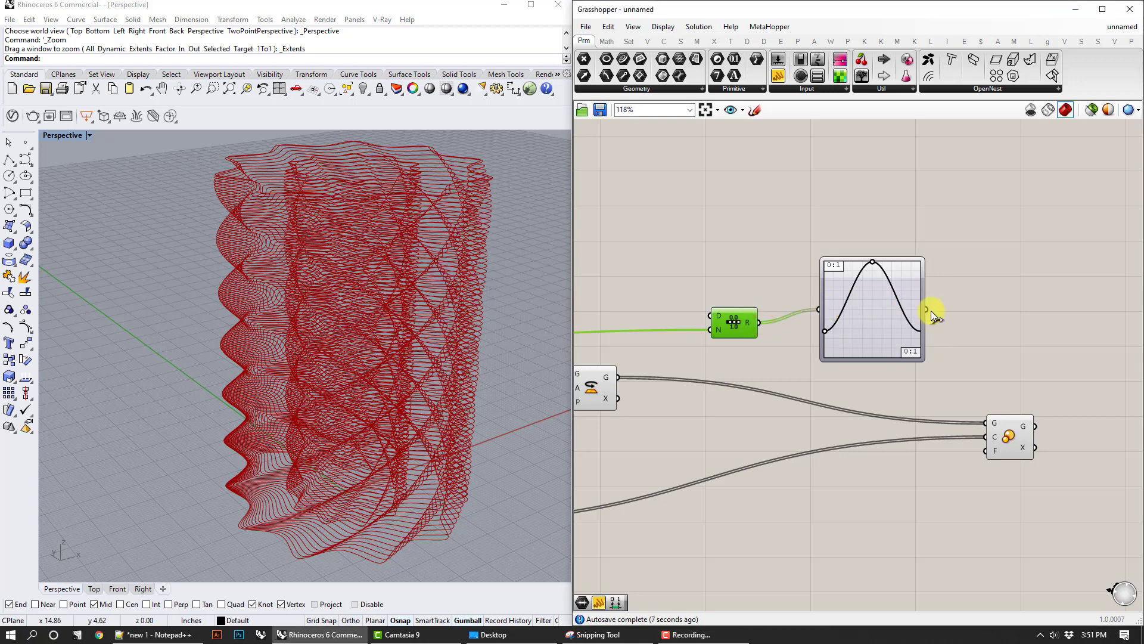
# Step: Add a Multiplication component and place it just below the Scale component
pyautogui.moveTo(1013, 336); pyautogui.dragTo(900, 324, button='right')
pyautogui.doubleClick(900, 324)
pyautogui.write('m')
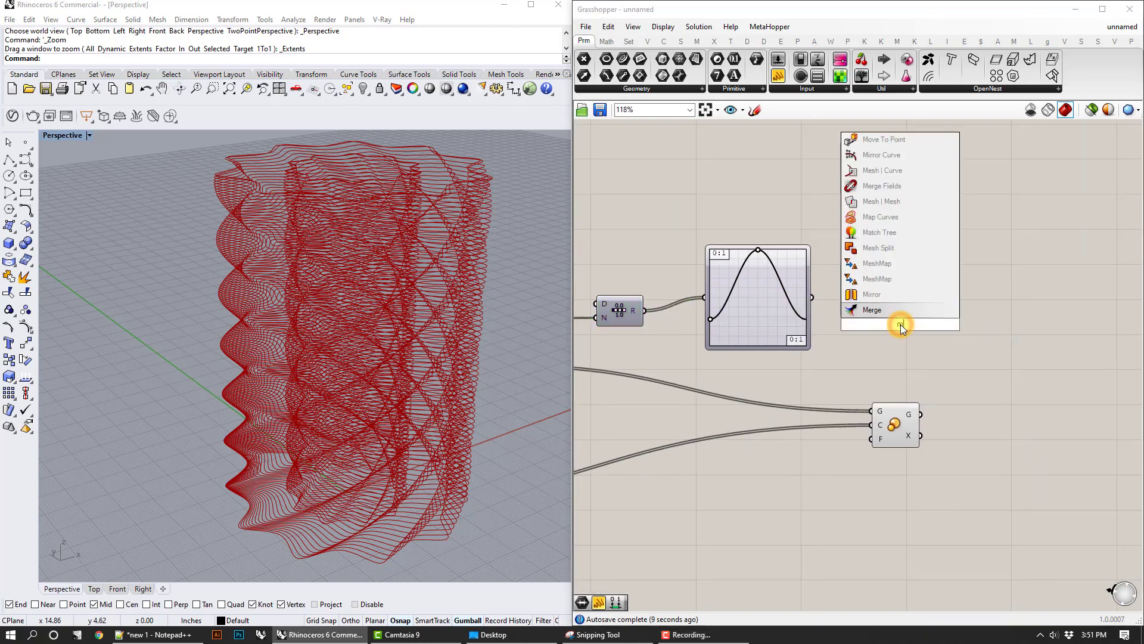
pyautogui.write('ul')
pyautogui.click(889, 262)
pyautogui.moveTo(907, 323); pyautogui.dragTo(813, 517)
# Step: Add a number slider ranging from 1 to 5 beside the Multiplication component and set its rounding to floating-point numbers
pyautogui.moveTo(684, 525); pyautogui.dragTo(765, 505, button='right')
pyautogui.doubleClick(765, 506)
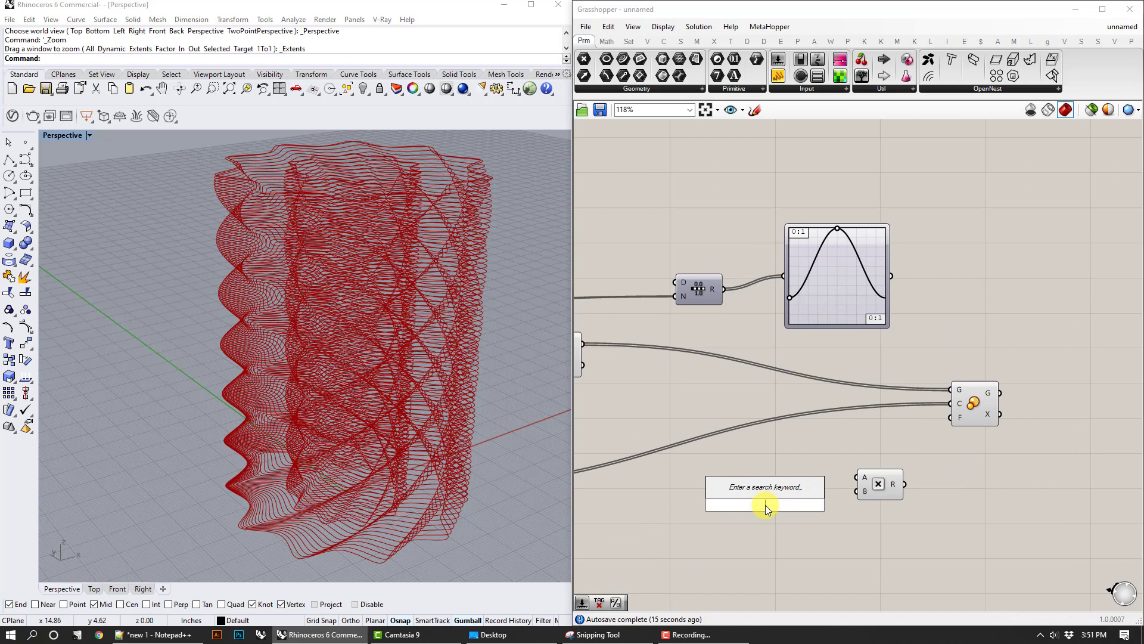
pyautogui.write('1<5')
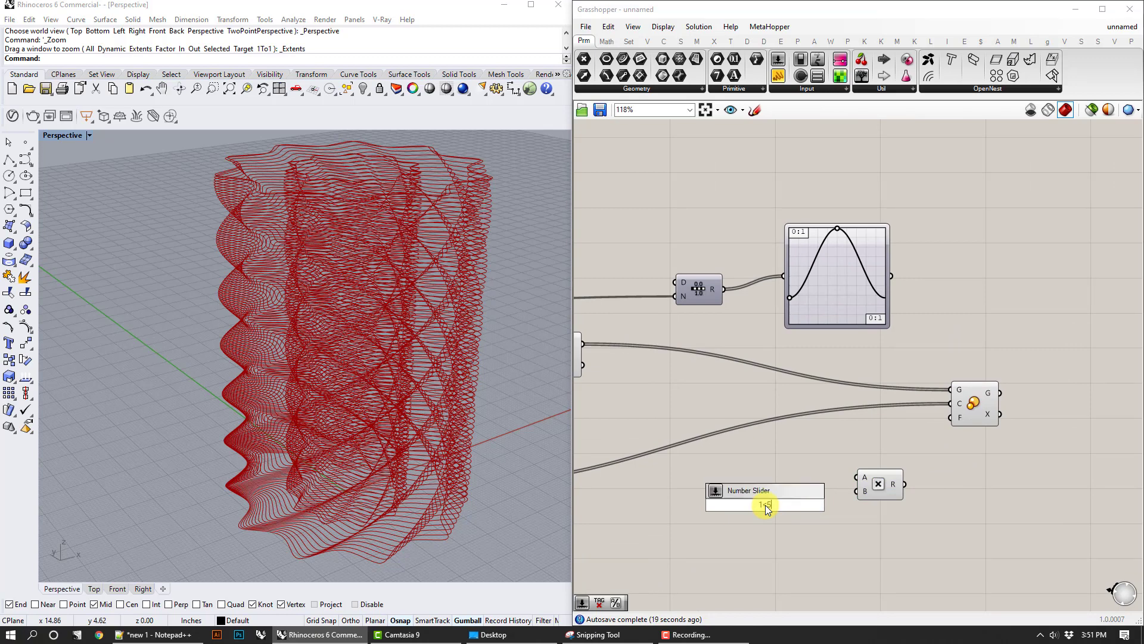
pyautogui.press('Return')
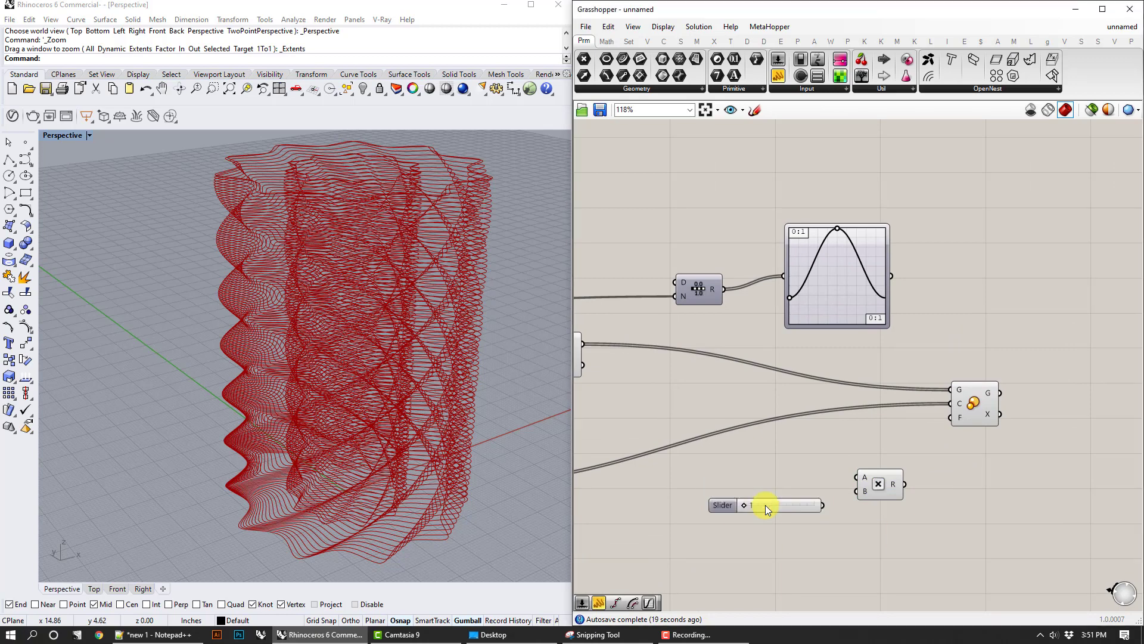
pyautogui.rightClick(765, 505)
pyautogui.click(793, 529)
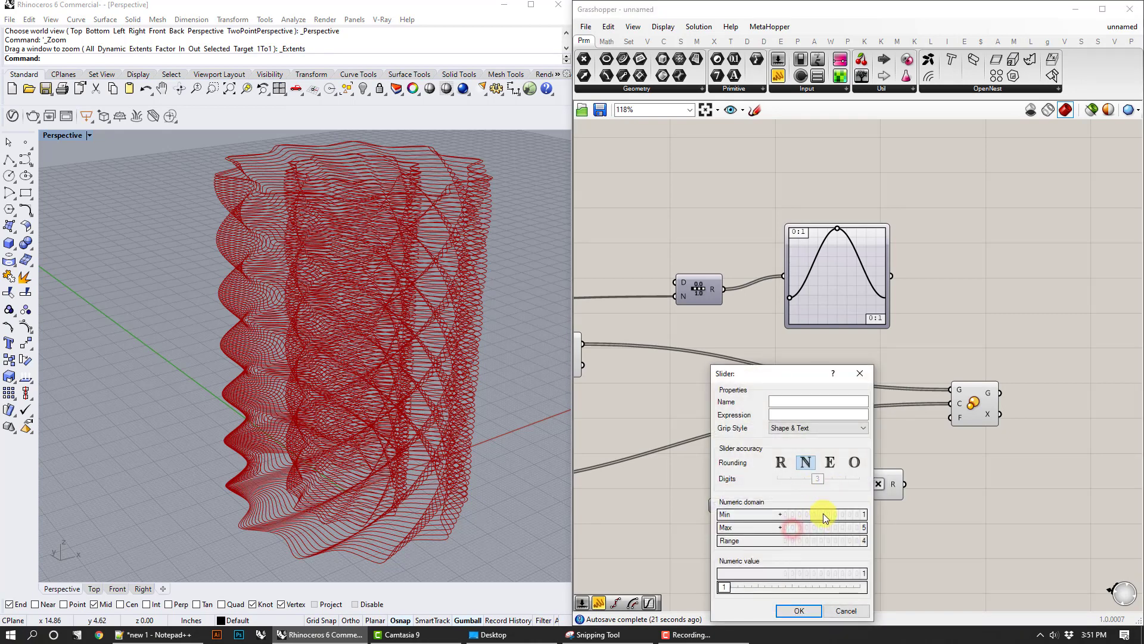
pyautogui.click(781, 462)
pyautogui.click(801, 609)
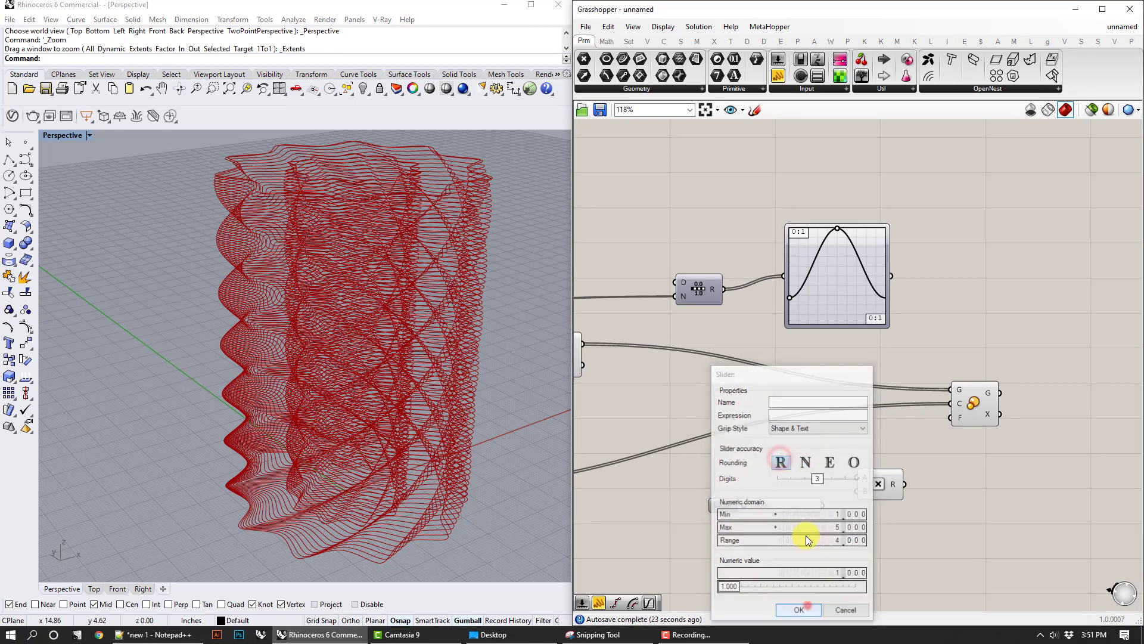
# Step: Wire the Graph Mapper output and the new slider into Multiplication's A and B, and connect its result to Scale's factor input
pyautogui.moveTo(823, 506); pyautogui.dragTo(856, 491)
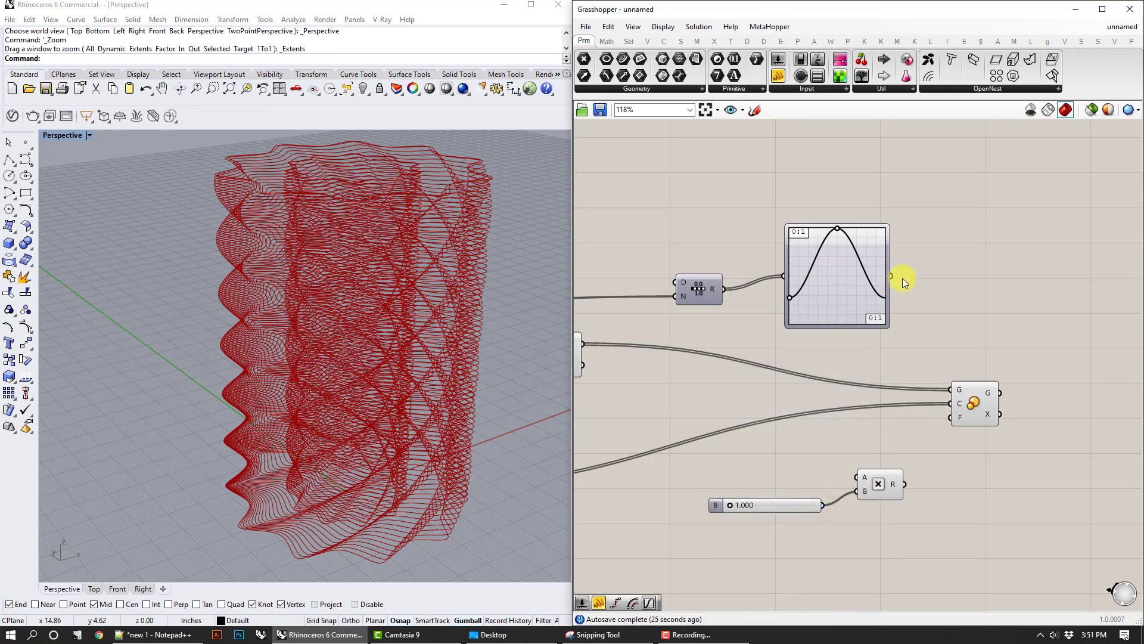
pyautogui.moveTo(892, 276); pyautogui.dragTo(857, 477)
pyautogui.moveTo(975, 404); pyautogui.dragTo(1068, 363)
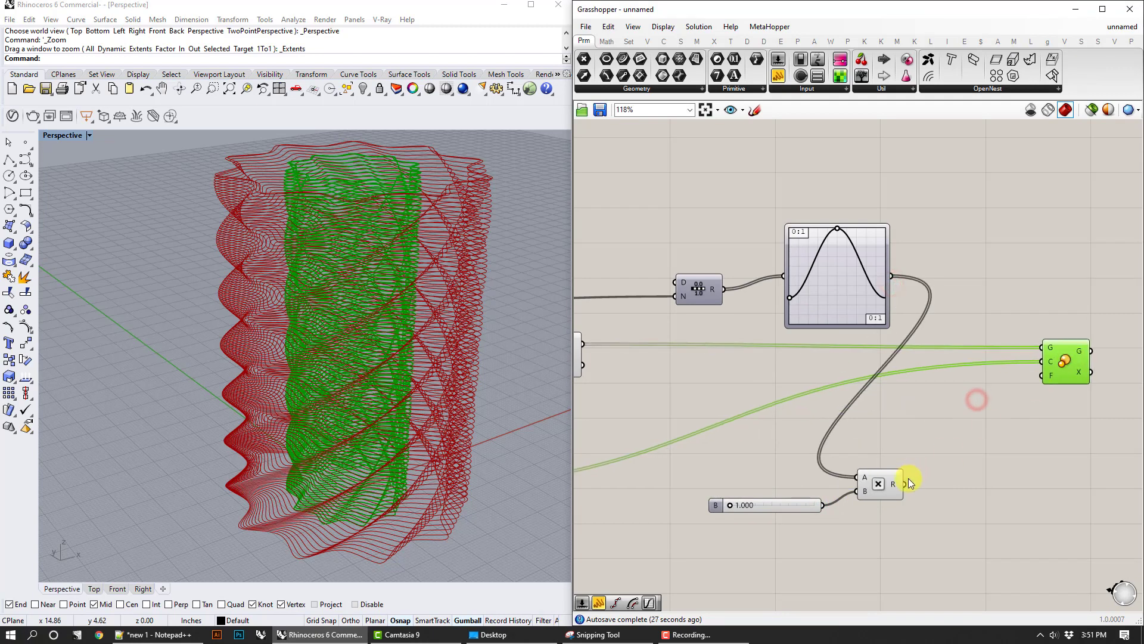
pyautogui.moveTo(905, 484); pyautogui.dragTo(1047, 382)
# Step: Hide the preview of the Rotate component
pyautogui.moveTo(825, 409); pyautogui.dragTo(985, 388, button='right')
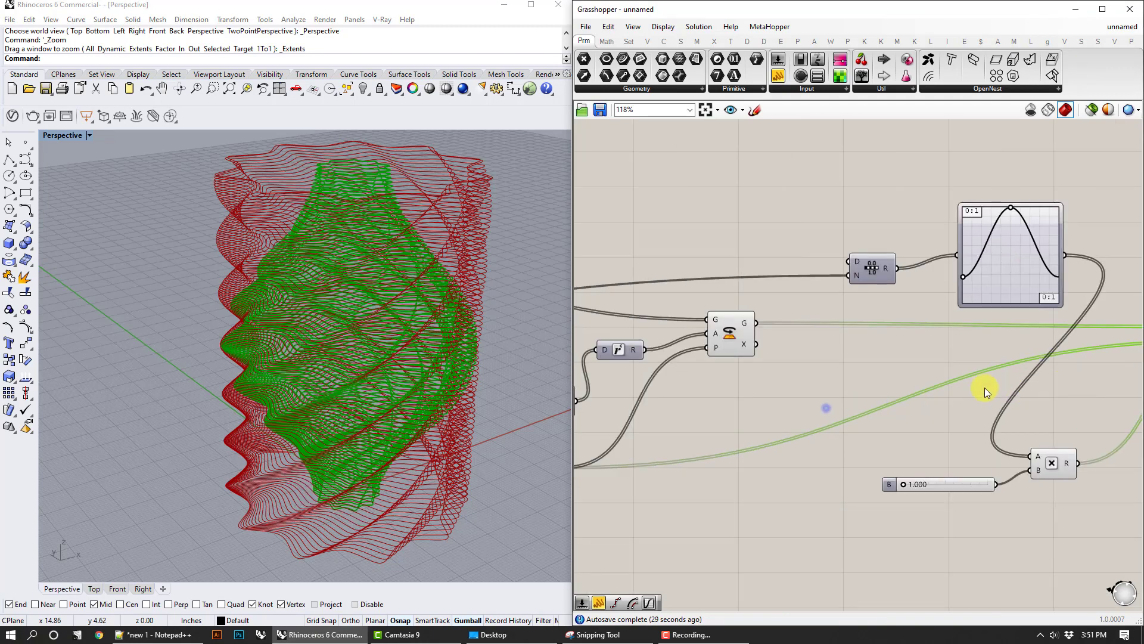
pyautogui.scroll(-2, 965, 380)
pyautogui.moveTo(840, 369); pyautogui.dragTo(779, 306)
pyautogui.rightClick(768, 232)
pyautogui.click(781, 253)
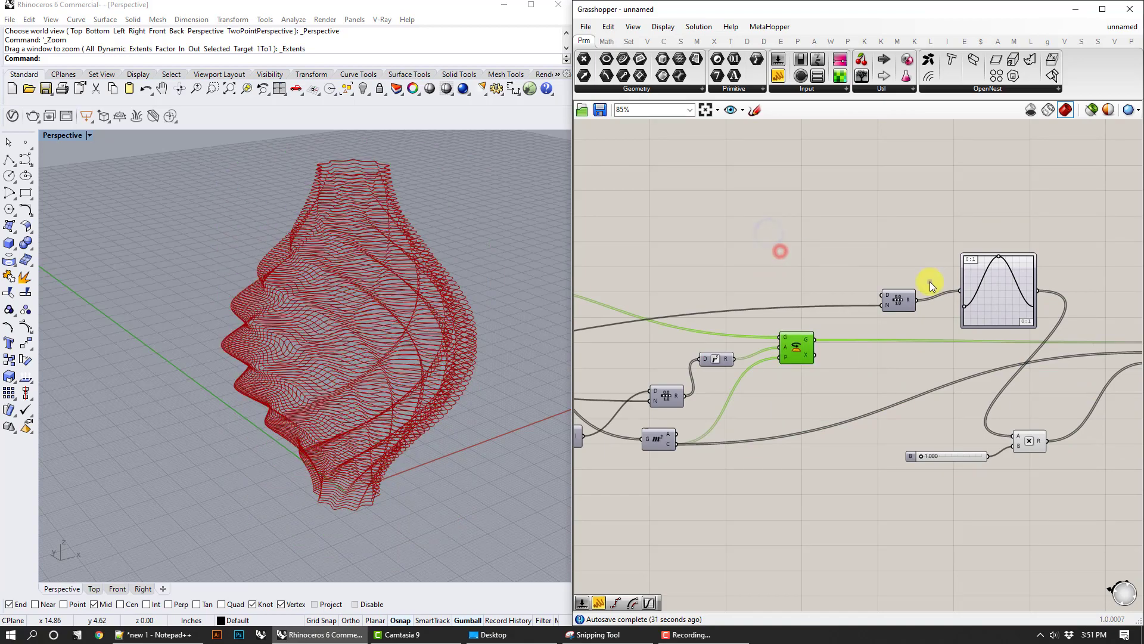
# Step: Move the multiplier slider and Multiplication component next to Scale, and shift the whole scaling group farther along the canvas
pyautogui.moveTo(929, 282); pyautogui.dragTo(712, 281, button='right')
pyautogui.moveTo(355, 322); pyautogui.dragTo(460, 360, button='right')
pyautogui.moveTo(996, 532); pyautogui.dragTo(663, 426)
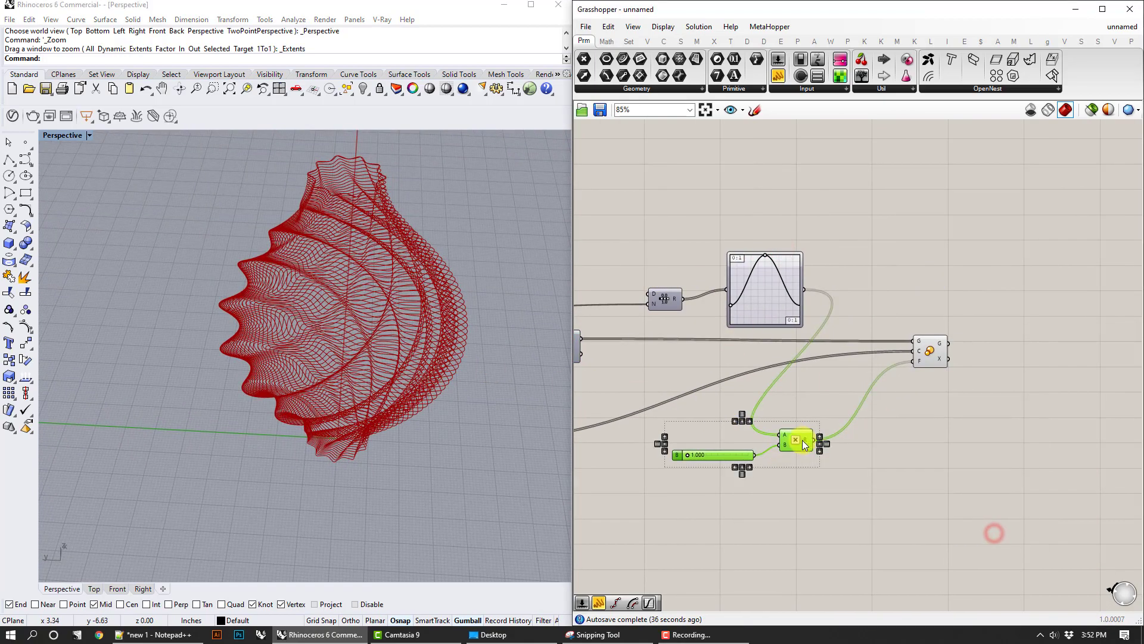
pyautogui.moveTo(799, 440); pyautogui.dragTo(894, 384)
pyautogui.moveTo(1044, 474); pyautogui.dragTo(634, 233)
pyautogui.moveTo(688, 283); pyautogui.dragTo(886, 290)
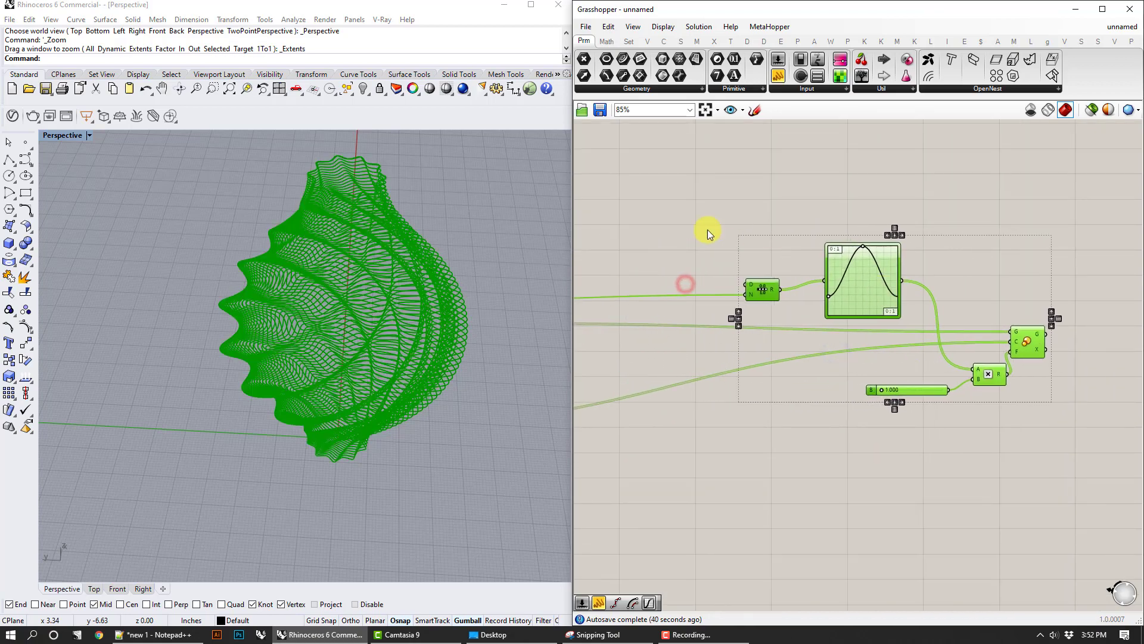
pyautogui.click(707, 228)
# Step: Raise the trough of the Graph Mapper's sine curve and nudge its peak slightly
pyautogui.moveTo(423, 305); pyautogui.dragTo(460, 339, button='right')
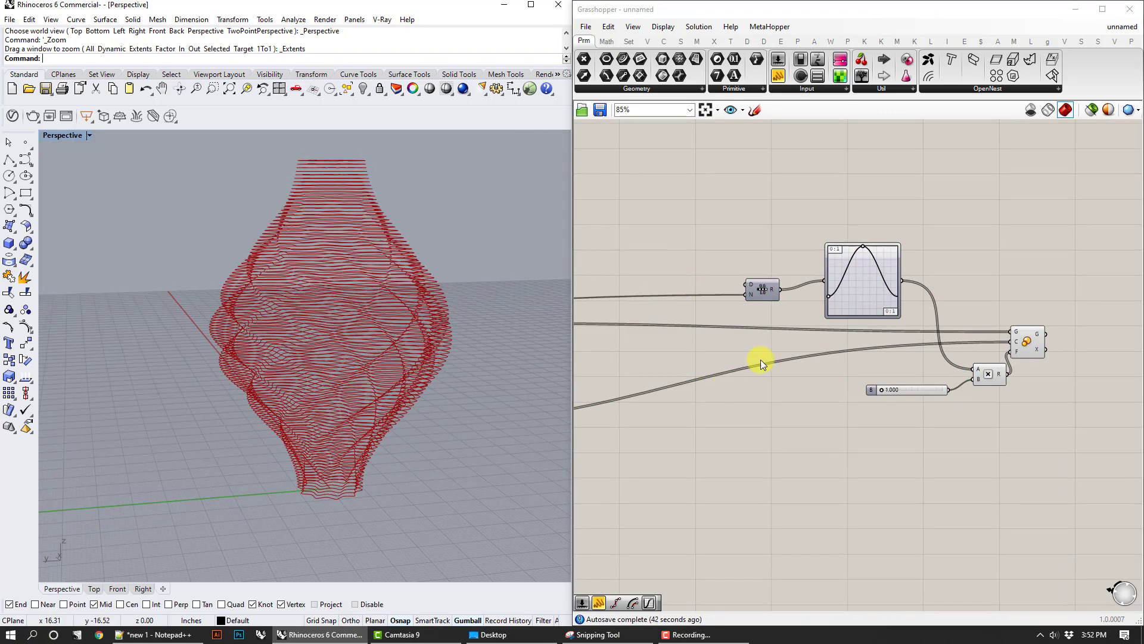
pyautogui.scroll(4, 862, 242)
pyautogui.moveTo(807, 320)
pyautogui.mouseDown()
pyautogui.moveTo(811, 339)
pyautogui.moveTo(814, 301)
pyautogui.mouseUp()
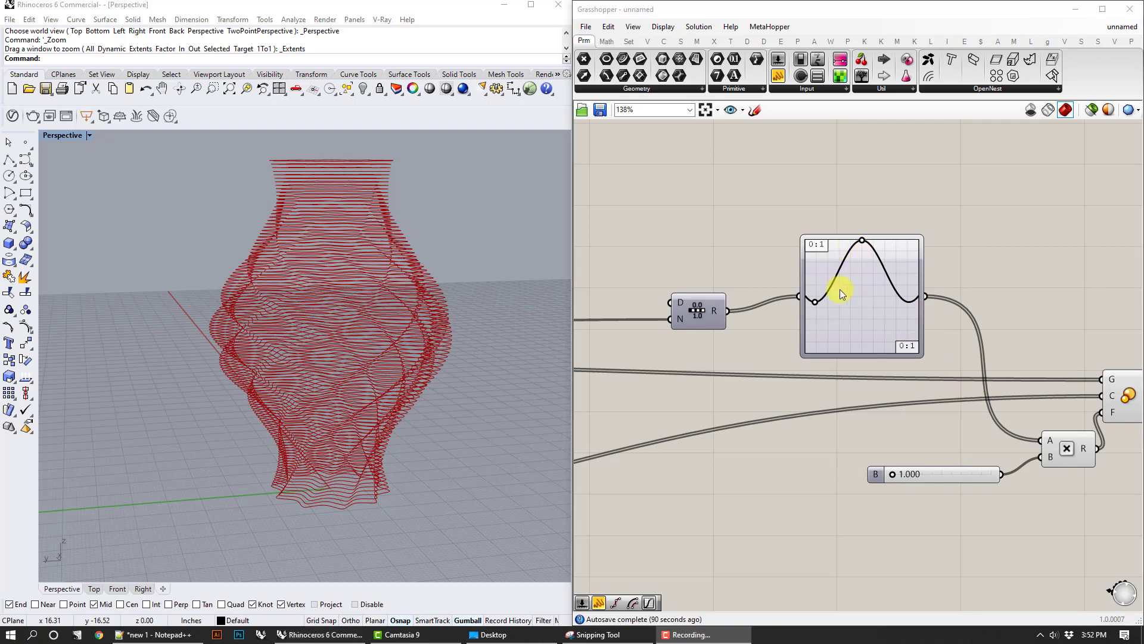
pyautogui.moveTo(821, 298); pyautogui.dragTo(825, 275)
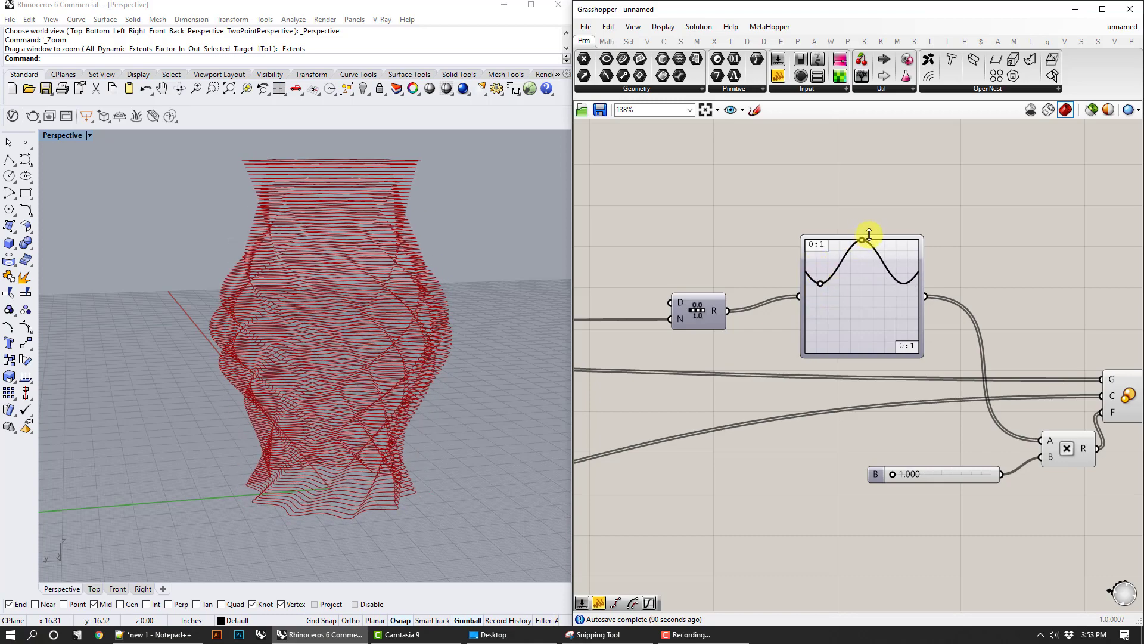
pyautogui.moveTo(864, 239)
pyautogui.mouseDown()
pyautogui.moveTo(883, 242)
pyautogui.moveTo(859, 244)
pyautogui.mouseUp()
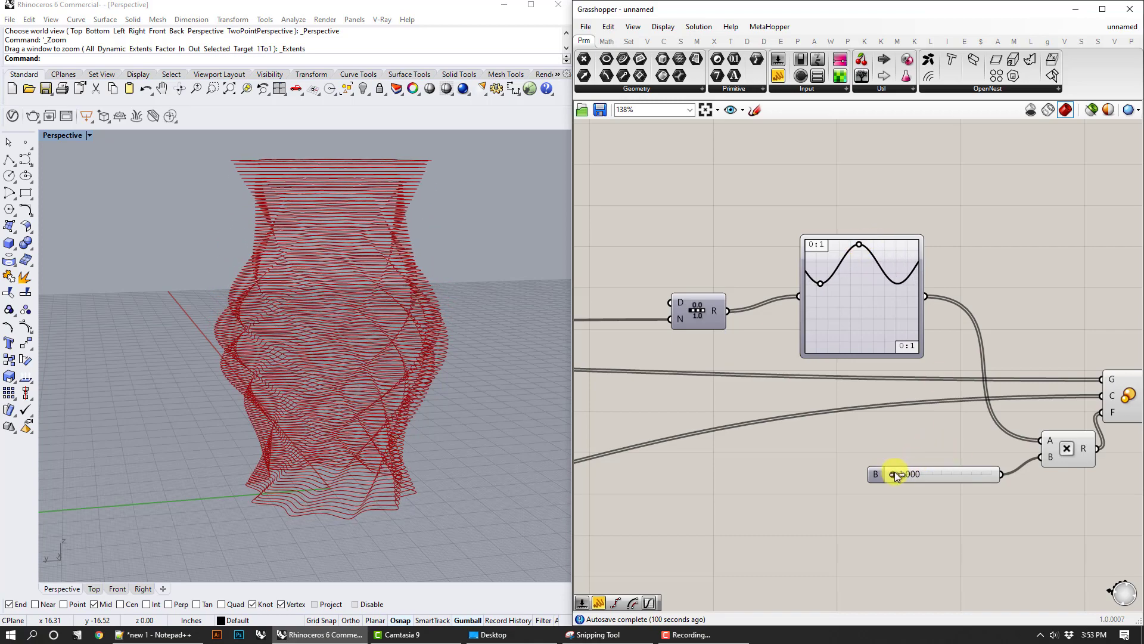
# Step: Lower the sine curve's trough in the Graph Mapper and set the multiplier slider to 1.289
pyautogui.moveTo(896, 471)
pyautogui.mouseDown()
pyautogui.moveTo(913, 468)
pyautogui.moveTo(887, 461)
pyautogui.mouseUp()
pyautogui.moveTo(821, 284); pyautogui.dragTo(820, 321)
pyautogui.moveTo(893, 476)
pyautogui.mouseDown()
pyautogui.moveTo(910, 473)
pyautogui.moveTo(900, 472)
pyautogui.mouseUp()
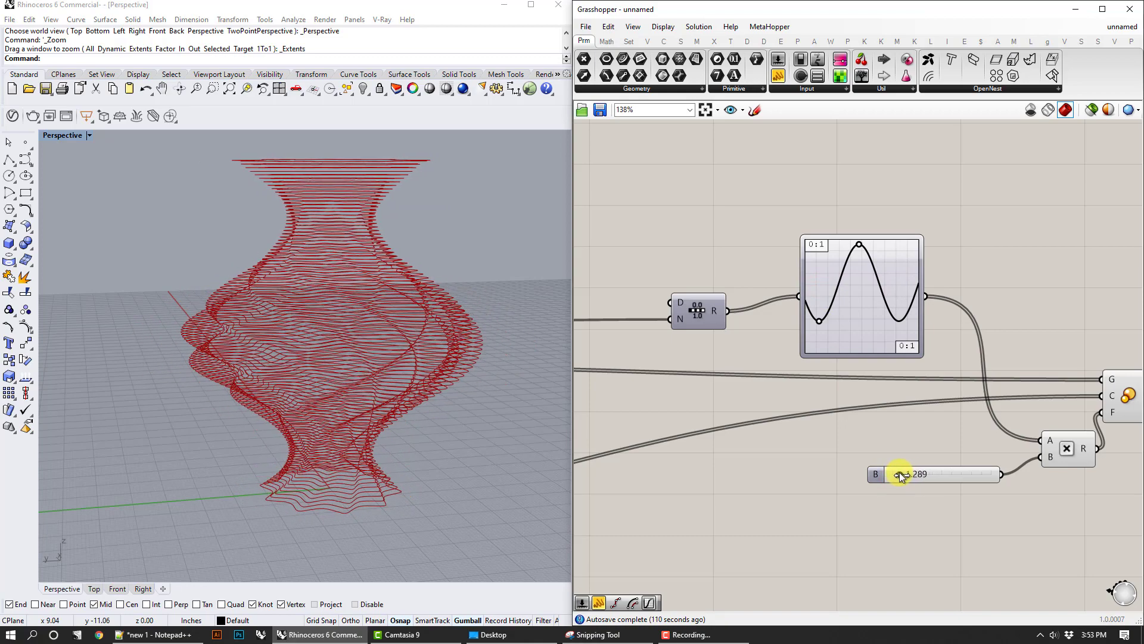
# Step: Switch the Graph Mapper's graph type to Perlin
pyautogui.rightClick(847, 296)
pyautogui.moveTo(908, 442)
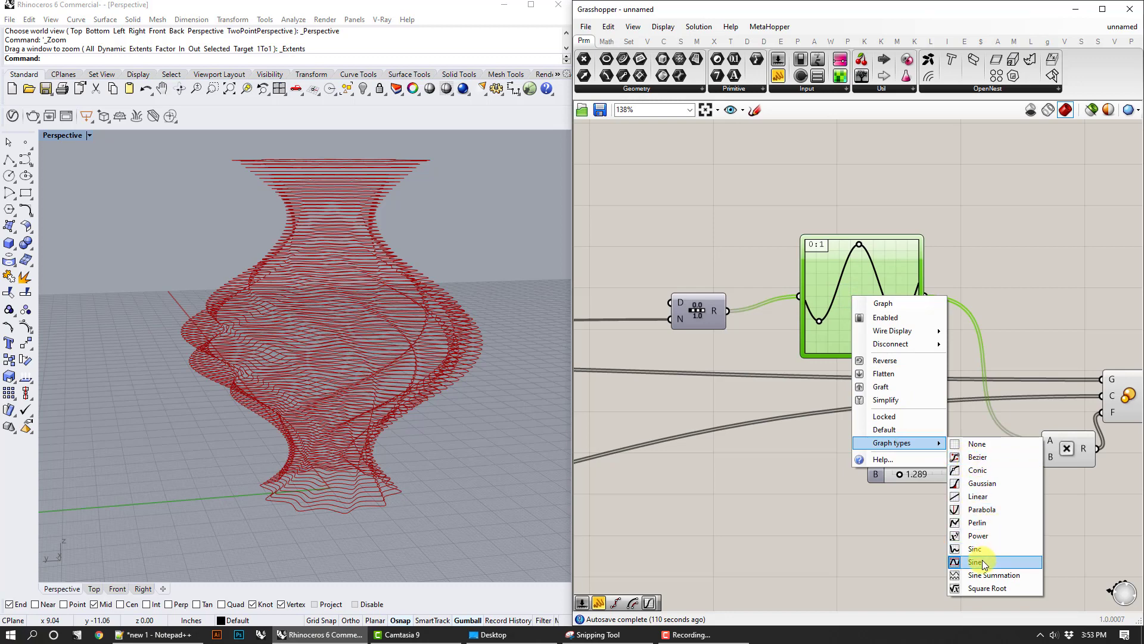
pyautogui.click(978, 524)
pyautogui.moveTo(401, 317)
pyautogui.mouseDown(button='right')
pyautogui.moveTo(444, 306)
pyautogui.moveTo(417, 317)
pyautogui.mouseUp(button='right')
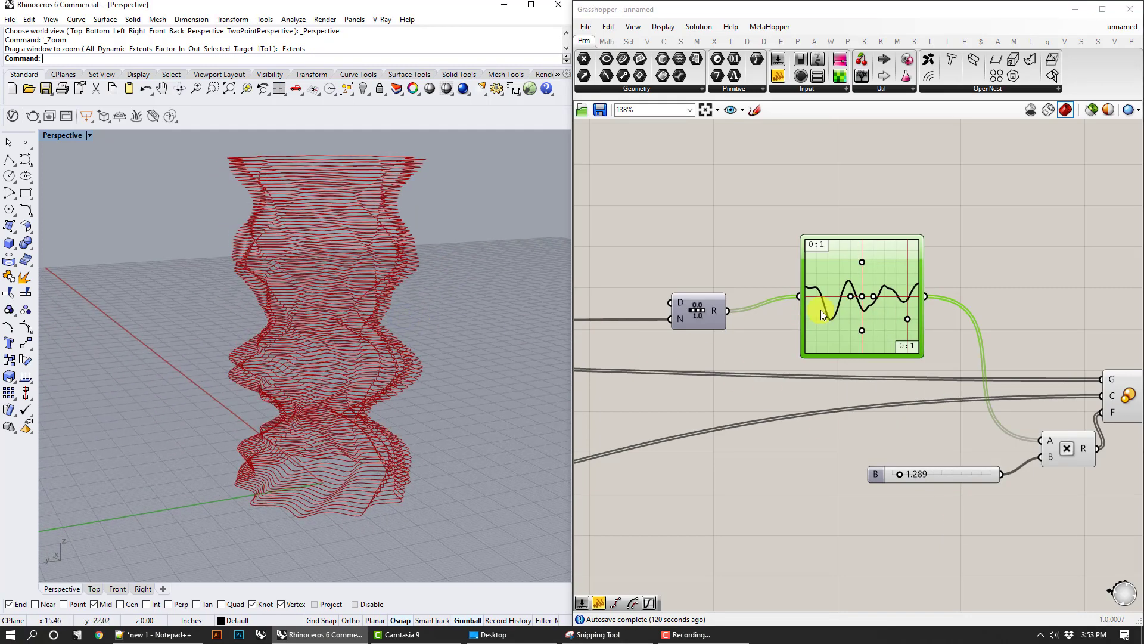
# Step: Change the Graph Mapper's graph type to Bezier and reshape it into a gentle wave with both endpoints in the upper part
pyautogui.rightClick(884, 265)
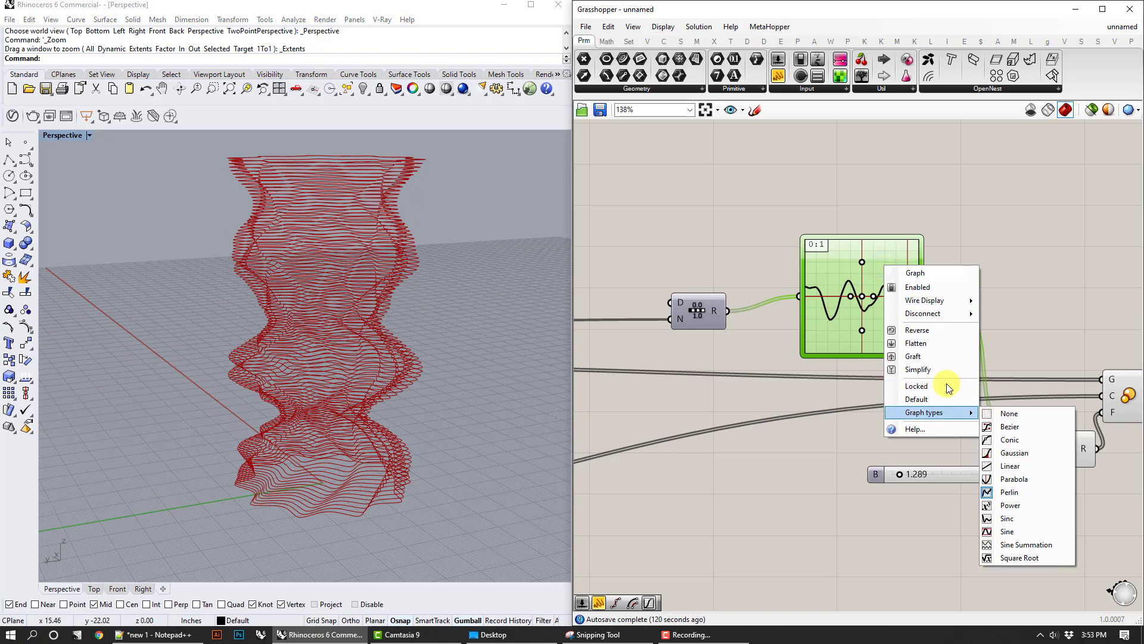
pyautogui.click(1020, 426)
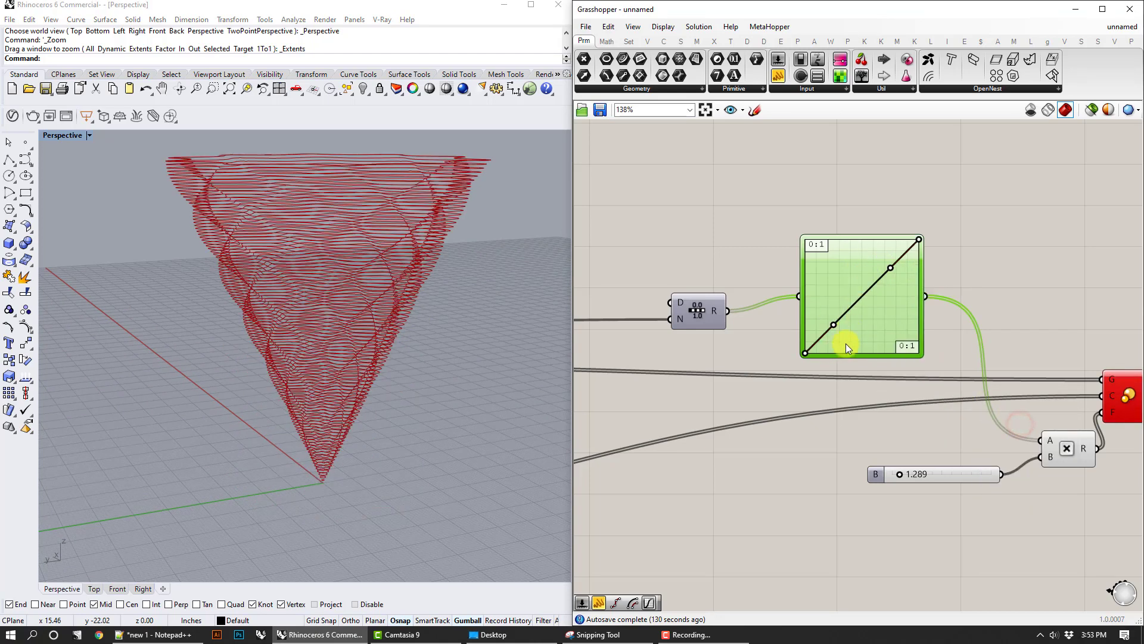
pyautogui.moveTo(1013, 343); pyautogui.dragTo(898, 324, button='right')
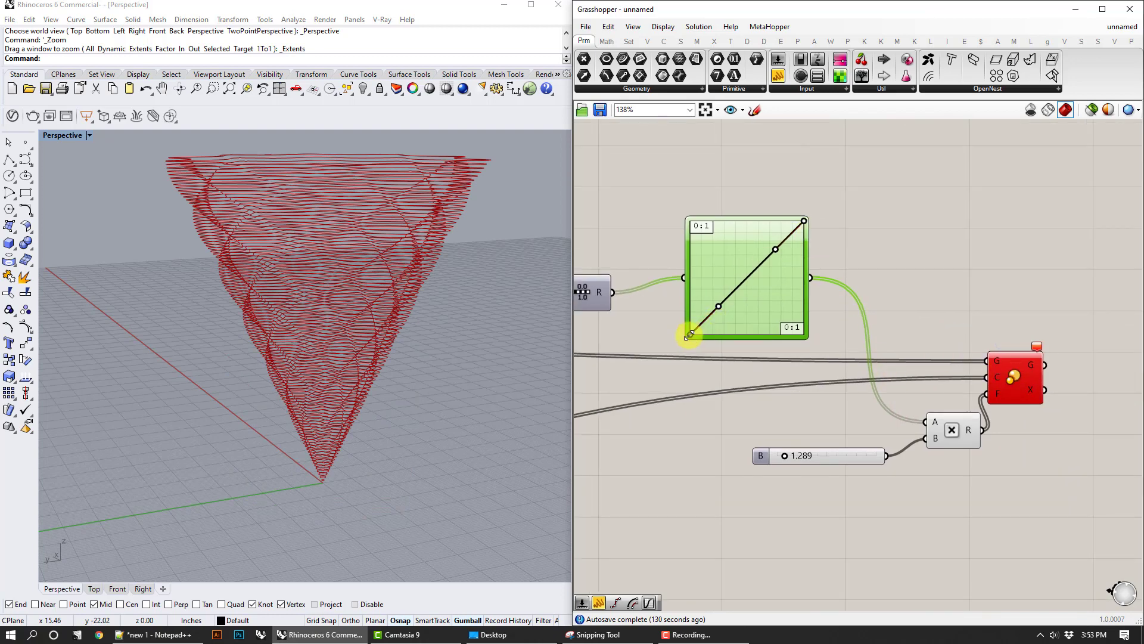
pyautogui.moveTo(689, 335); pyautogui.dragTo(691, 245)
pyautogui.moveTo(803, 221)
pyautogui.mouseDown()
pyautogui.moveTo(804, 267)
pyautogui.moveTo(778, 274)
pyautogui.moveTo(776, 245)
pyautogui.moveTo(739, 244)
pyautogui.moveTo(717, 224)
pyautogui.moveTo(755, 237)
pyautogui.moveTo(734, 207)
pyautogui.mouseUp()
pyautogui.moveTo(569, 232); pyautogui.dragTo(420, 272, button='right')
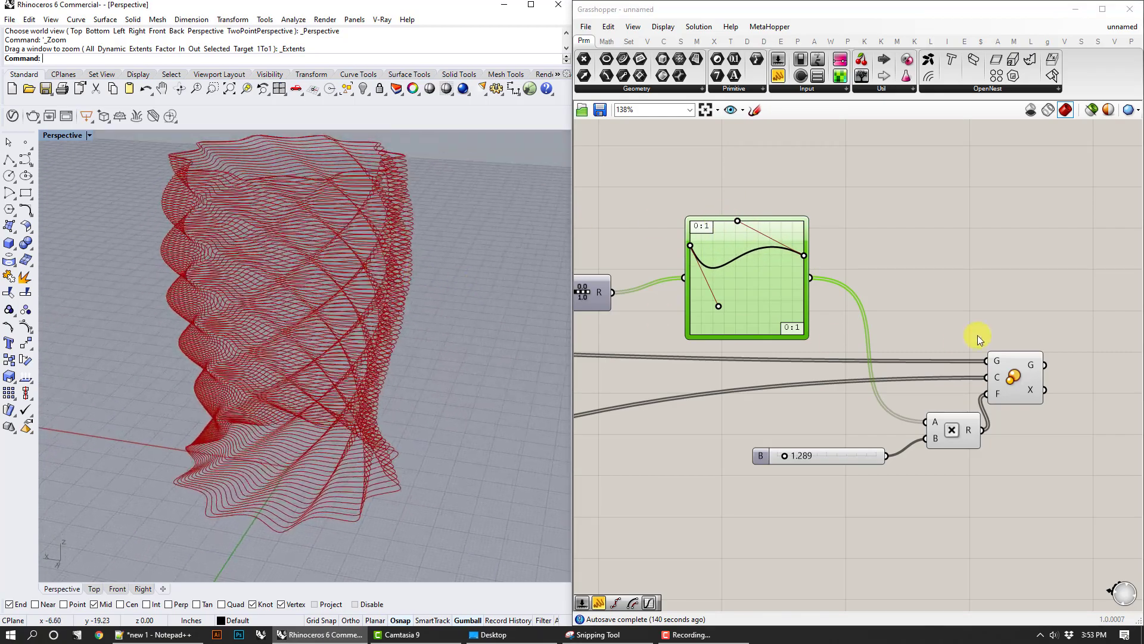
# Step: Add a Pipe component and place it beyond the Scale component
pyautogui.moveTo(1038, 324); pyautogui.dragTo(939, 295, button='right')
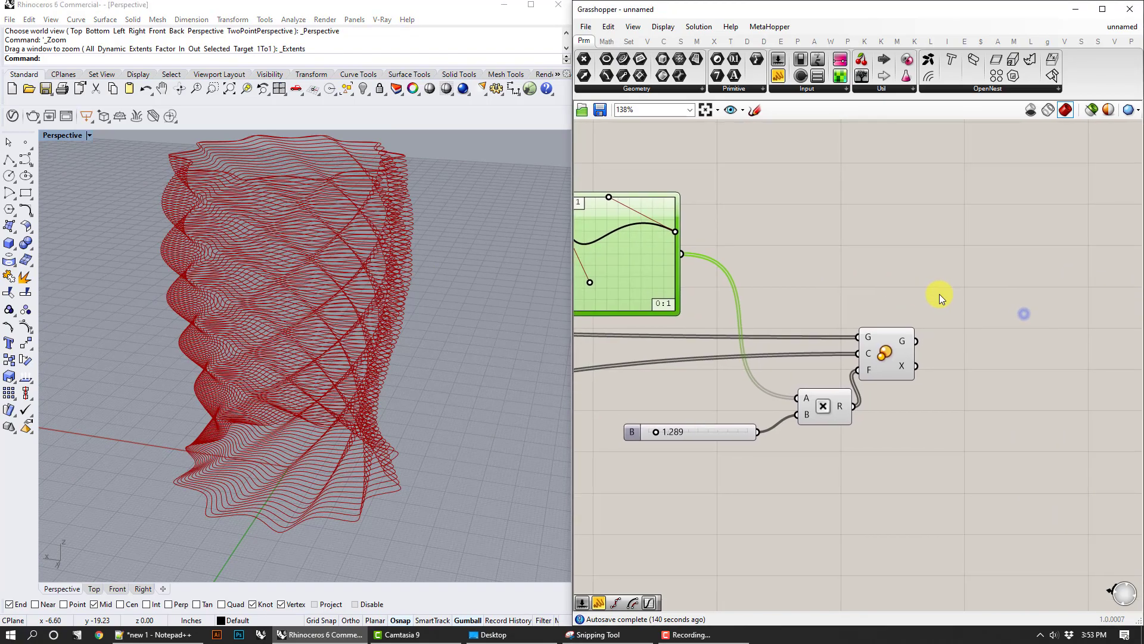
pyautogui.moveTo(354, 371); pyautogui.dragTo(302, 350, button='right')
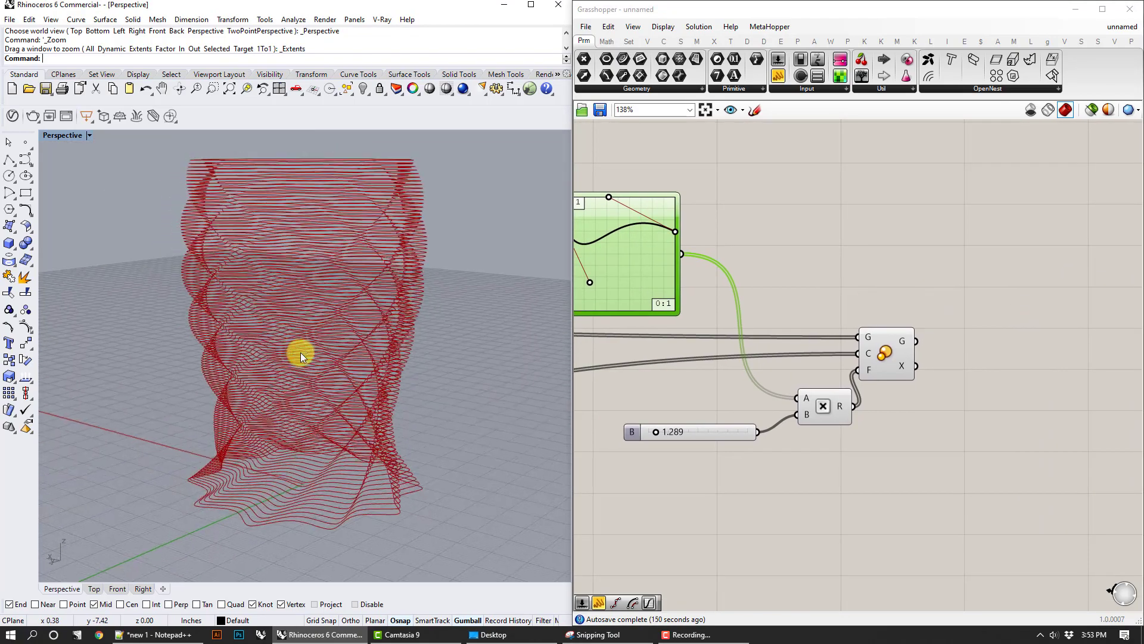
pyautogui.moveTo(923, 307); pyautogui.dragTo(757, 303, button='right')
pyautogui.doubleClick(859, 325)
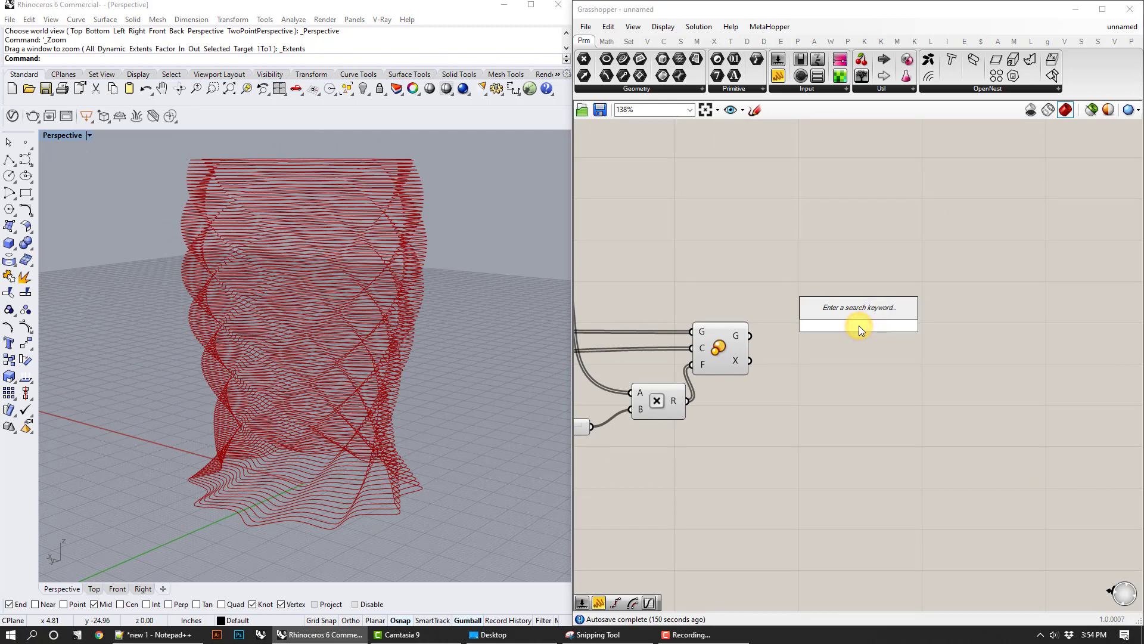
pyautogui.write('Pi')
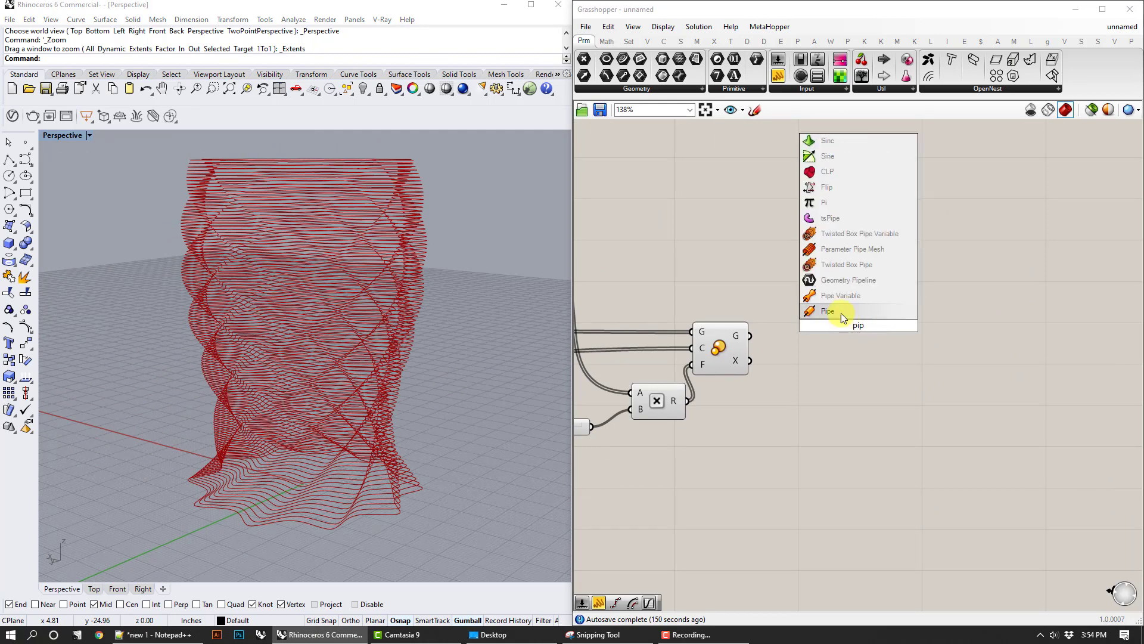
pyautogui.click(832, 309)
pyautogui.moveTo(841, 338); pyautogui.dragTo(875, 333)
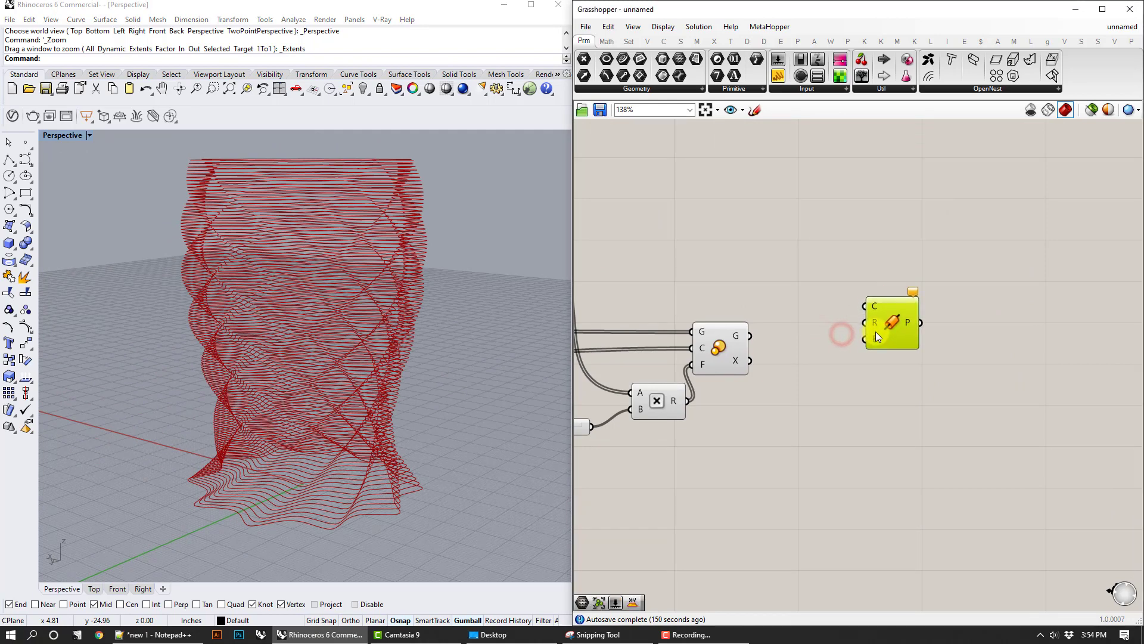
pyautogui.moveTo(739, 374); pyautogui.dragTo(883, 363, button='right')
pyautogui.scroll(-2, 909, 412)
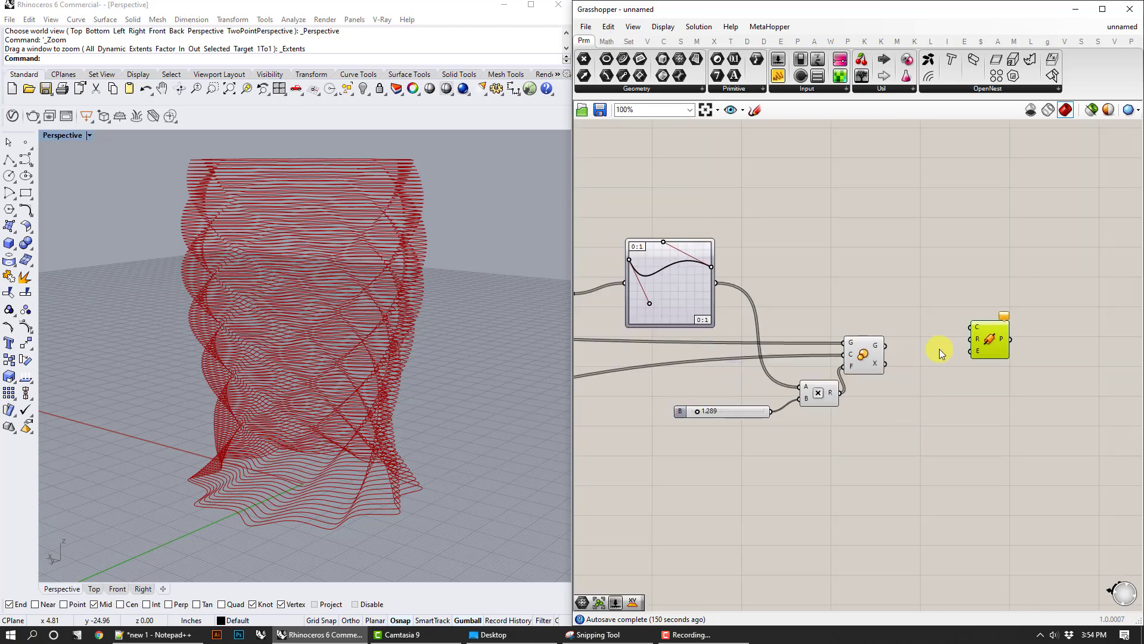
pyautogui.moveTo(937, 354); pyautogui.dragTo(895, 355, button='right')
pyautogui.moveTo(417, 304); pyautogui.dragTo(444, 324, button='right')
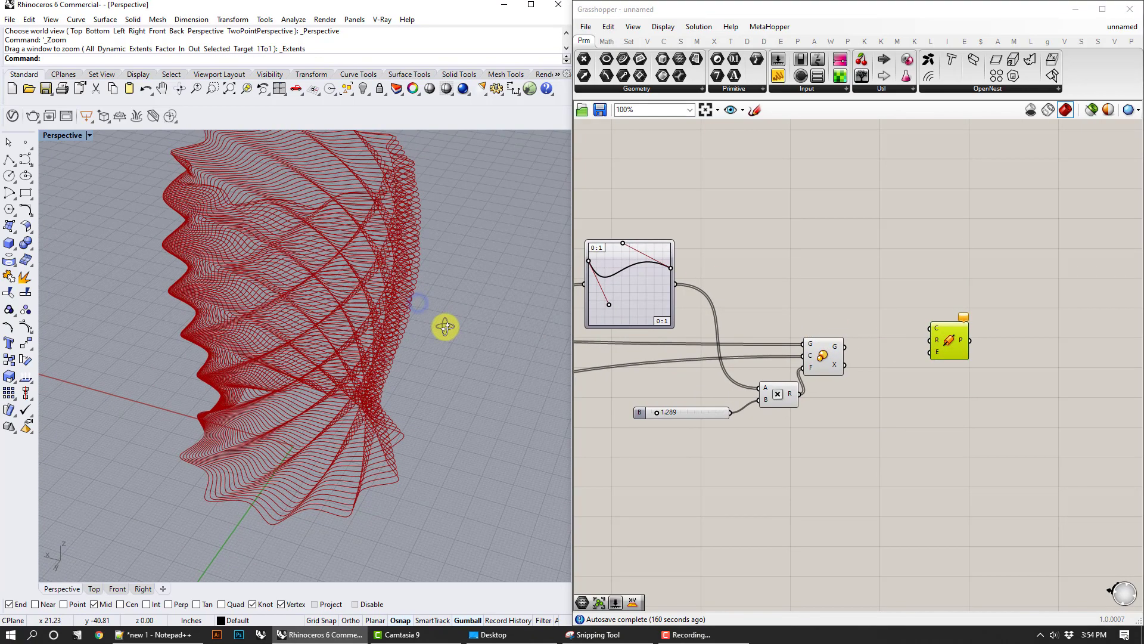
pyautogui.moveTo(949, 326); pyautogui.dragTo(953, 329)
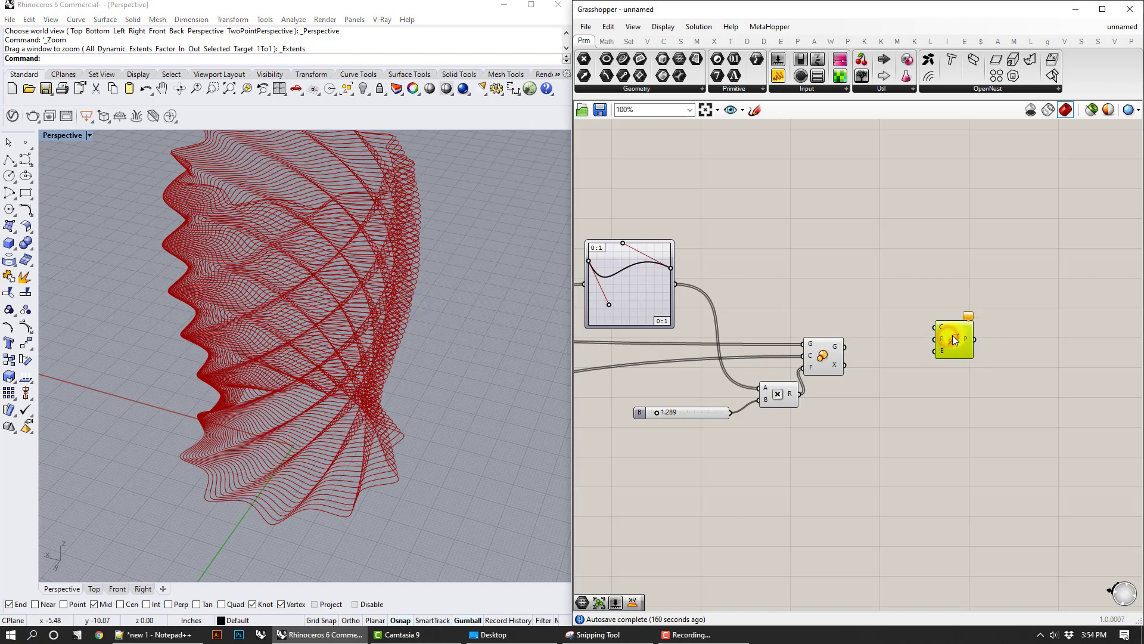
# Step: Trace the definition back to the Step and Count sliders feeding the Series component and examine the layer spacing
pyautogui.doubleClick(915, 395)
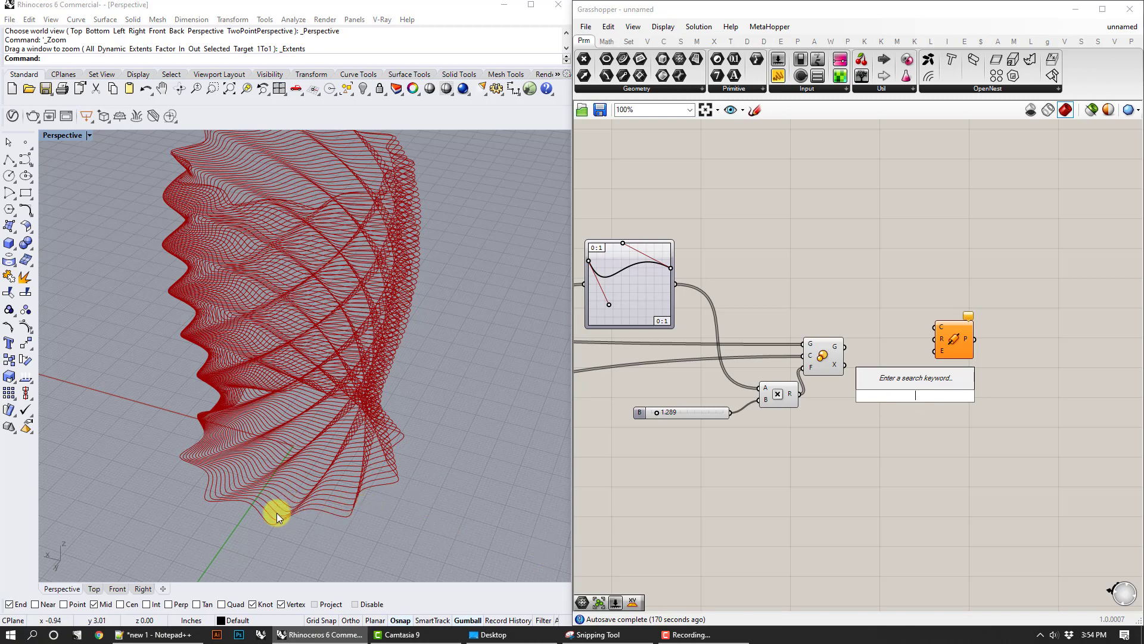
pyautogui.click(936, 472)
pyautogui.moveTo(784, 468); pyautogui.dragTo(979, 425, button='right')
pyautogui.scroll(-4, 979, 425)
pyautogui.moveTo(742, 432); pyautogui.dragTo(947, 388, button='right')
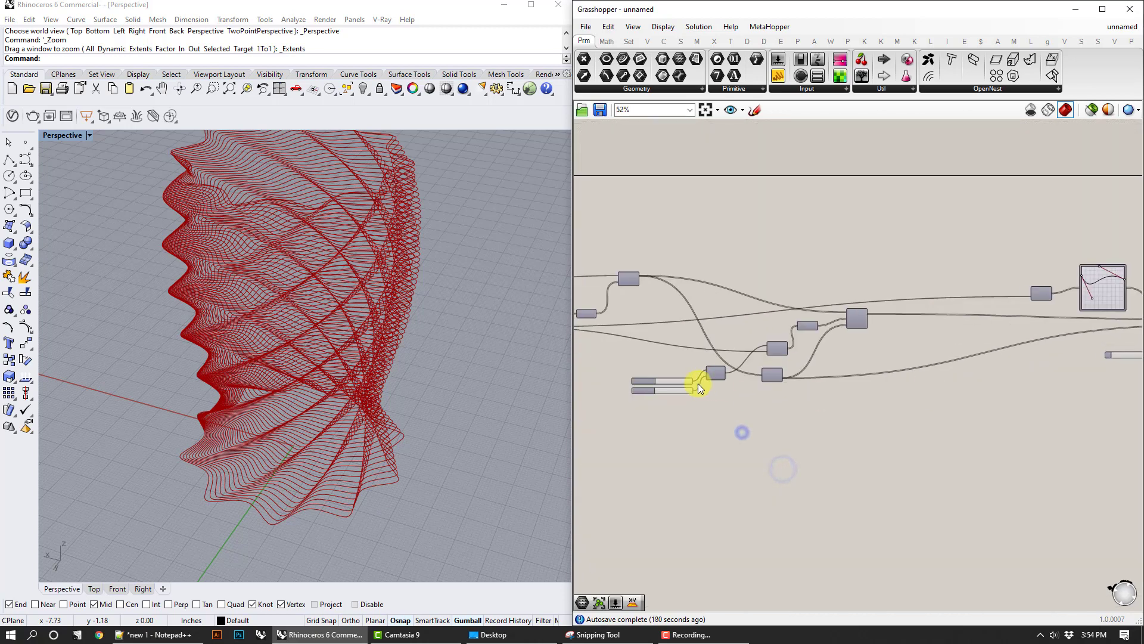
pyautogui.scroll(5, 702, 387)
pyautogui.scroll(-1, 769, 444)
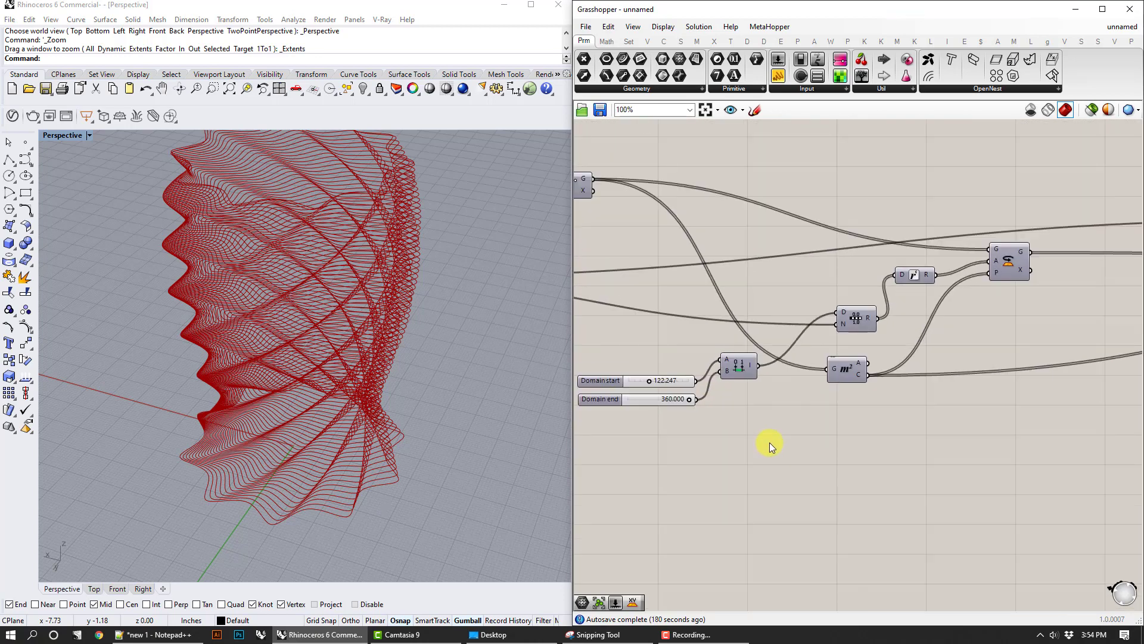
pyautogui.moveTo(774, 443); pyautogui.dragTo(841, 443, button='right')
pyautogui.moveTo(812, 402); pyautogui.dragTo(1027, 411, button='right')
pyautogui.scroll(-2, 788, 361)
pyautogui.moveTo(716, 362); pyautogui.dragTo(775, 363, button='right')
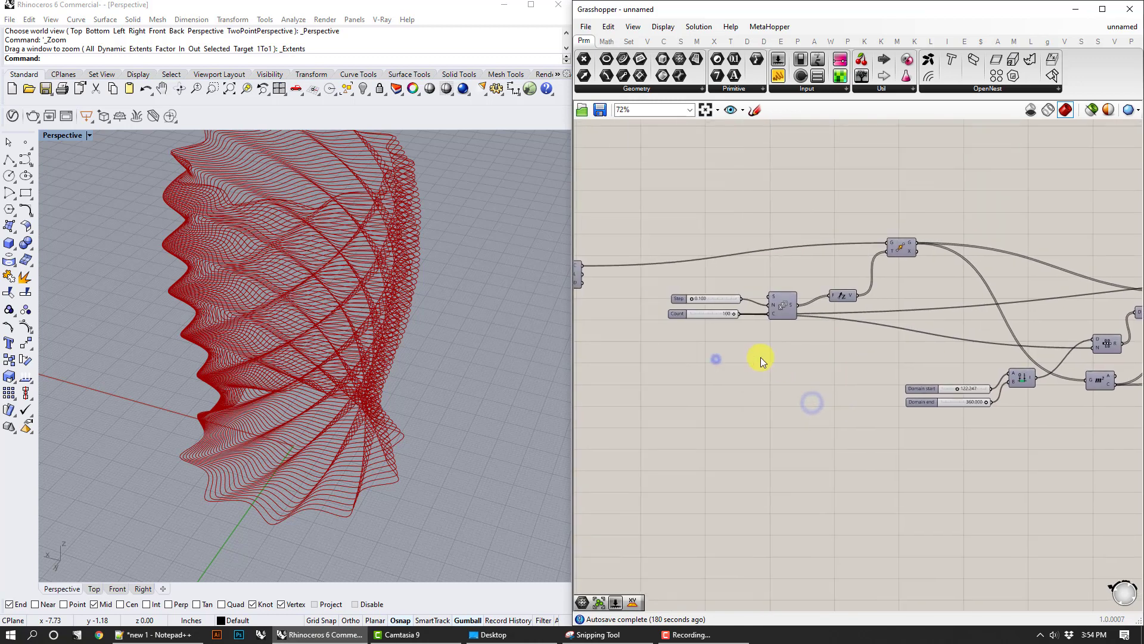
pyautogui.scroll(2, 722, 321)
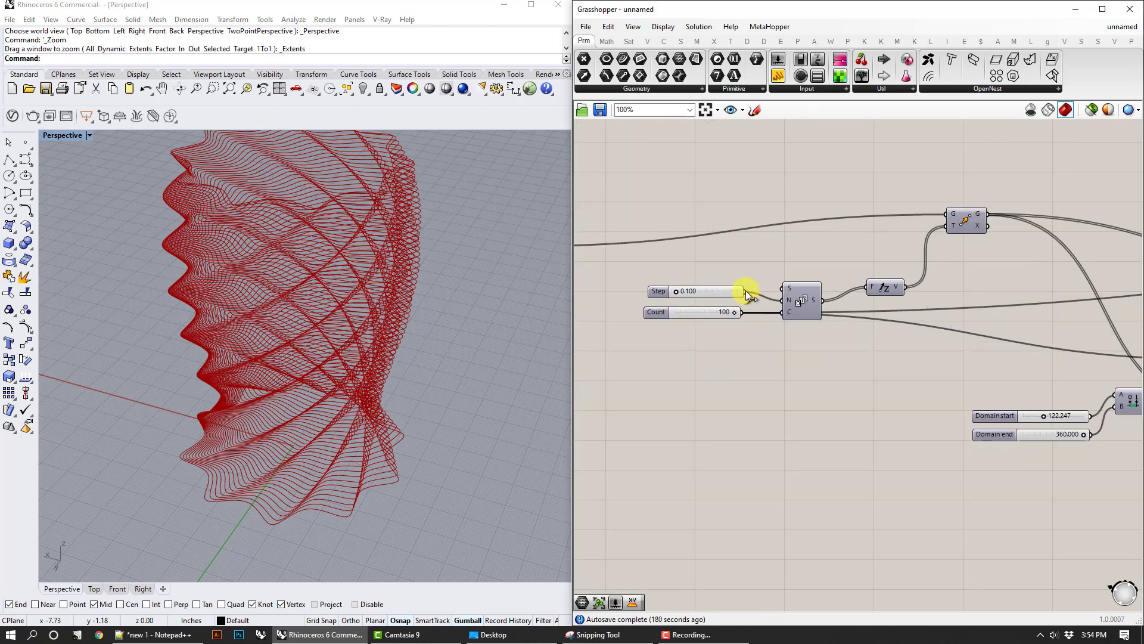
# Step: Connect the Step slider's output to the Pipe component's Radius input and look closely at the stacked curves
pyautogui.moveTo(746, 291); pyautogui.dragTo(1133, 308)
pyautogui.moveTo(1132, 308); pyautogui.dragTo(1108, 308, button='right')
pyautogui.moveTo(1107, 308); pyautogui.dragTo(866, 322)
pyautogui.moveTo(341, 426); pyautogui.dragTo(406, 331, button='right')
pyautogui.scroll(6, 316, 523)
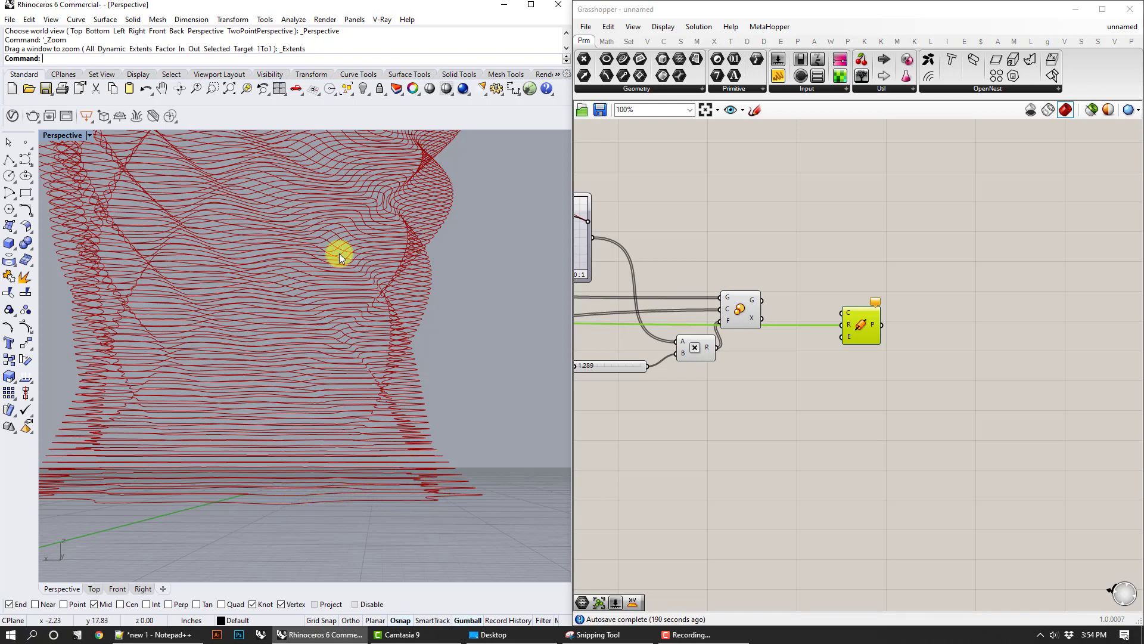
# Step: Add a number slider ranging from 0 to 3 near the Scale and Pipe components
pyautogui.moveTo(765, 442); pyautogui.dragTo(993, 424, button='right')
pyautogui.scroll(-3, 994, 424)
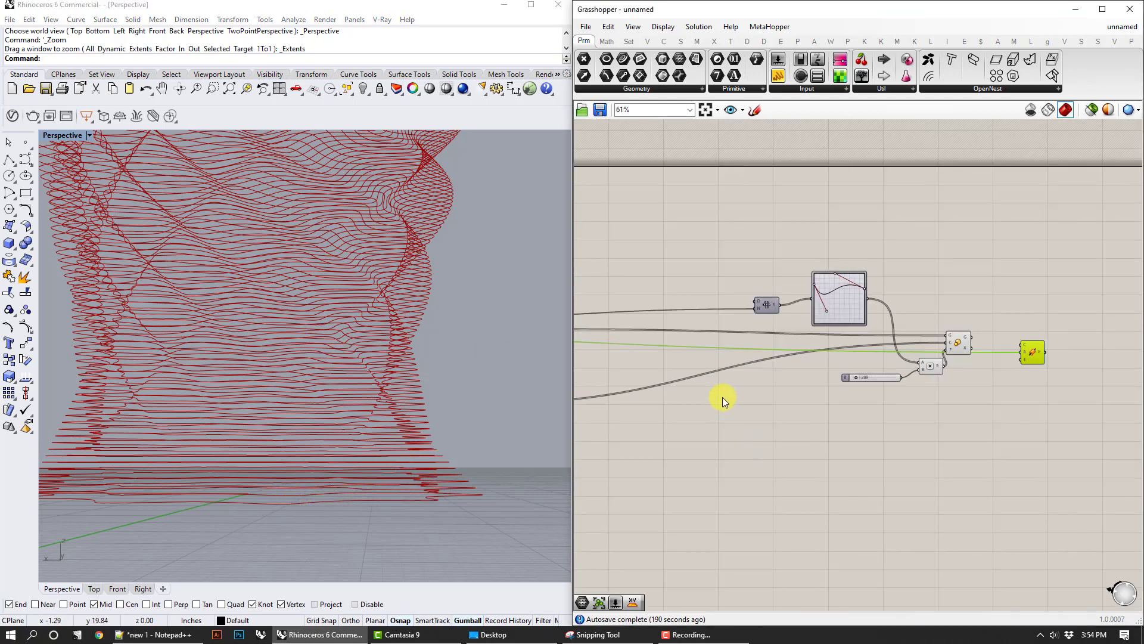
pyautogui.moveTo(722, 397); pyautogui.dragTo(1014, 405, button='right')
pyautogui.moveTo(706, 374); pyautogui.dragTo(465, 382, button='right')
pyautogui.scroll(2, 639, 341)
pyautogui.moveTo(996, 389); pyautogui.dragTo(655, 384, button='right')
pyautogui.moveTo(897, 377); pyautogui.dragTo(614, 387, button='right')
pyautogui.doubleClick(757, 410)
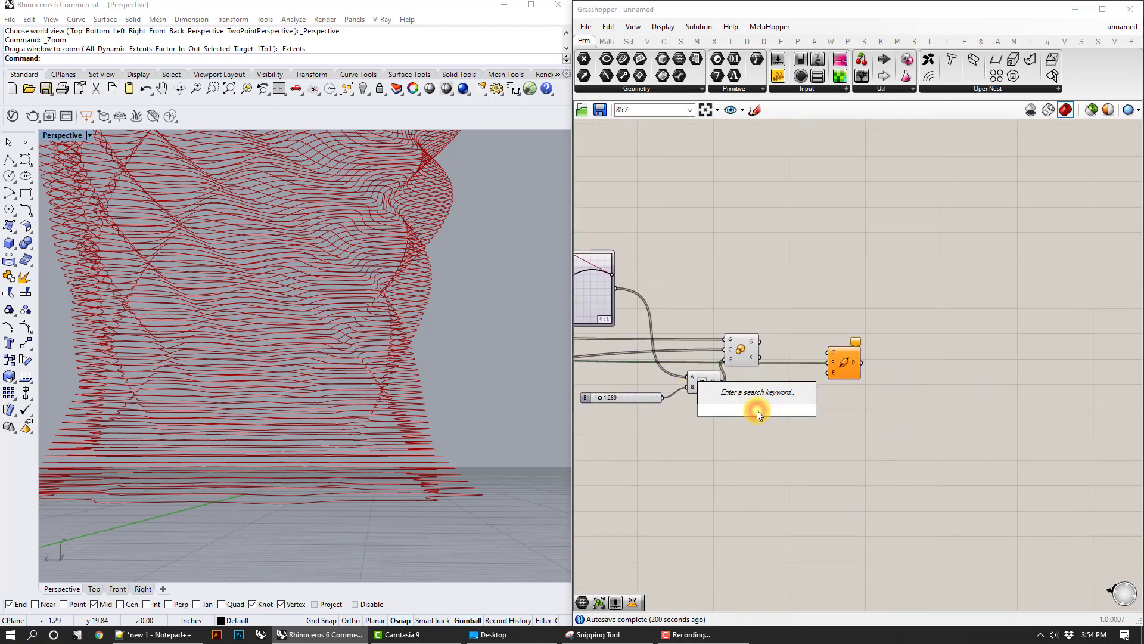
pyautogui.write('nim')
pyautogui.press('BackSpace')
pyautogui.press('BackSpace')
pyautogui.press('BackSpace')
pyautogui.write('0')
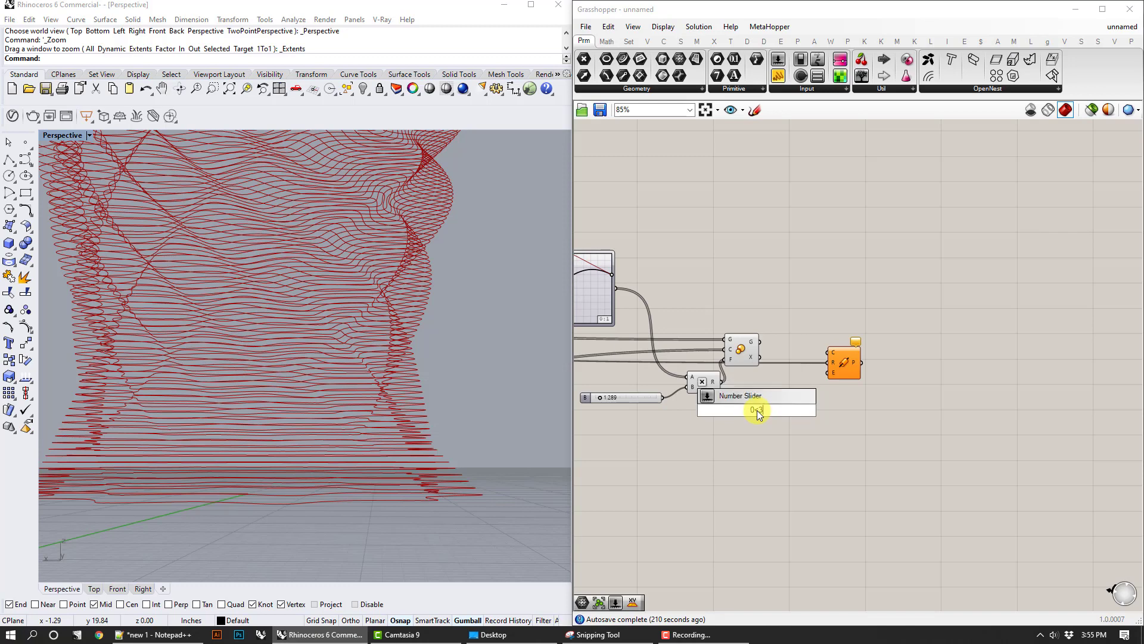
pyautogui.write('<3')
pyautogui.press('Return')
# Step: Change the new slider's rounding to floating-point numbers (R)
pyautogui.rightClick(757, 410)
pyautogui.click(799, 456)
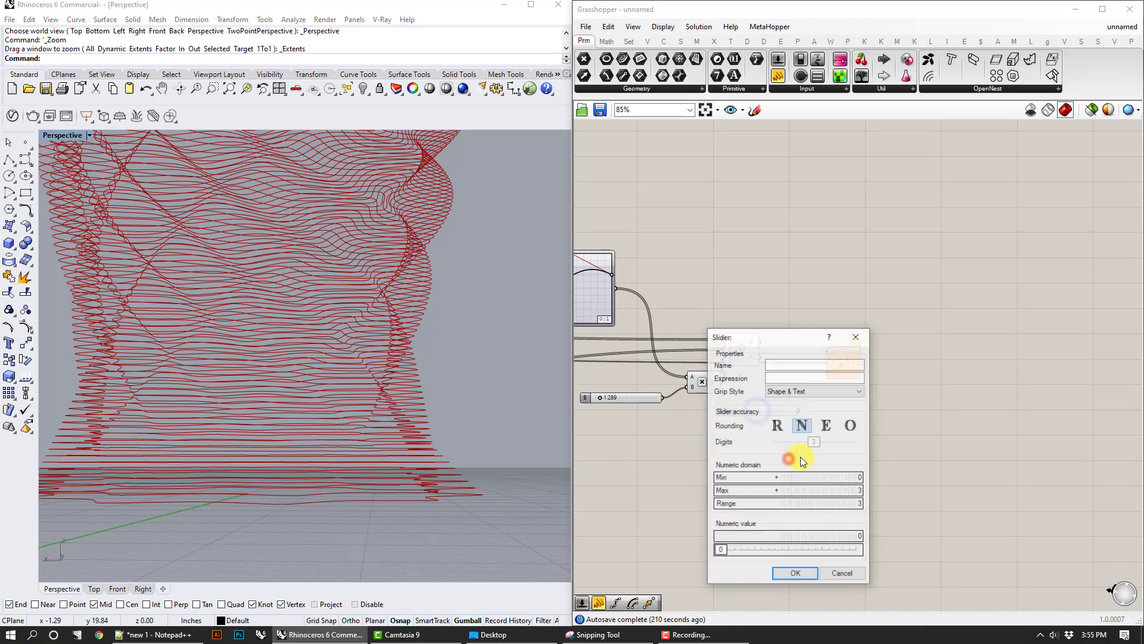
pyautogui.click(778, 425)
pyautogui.click(796, 573)
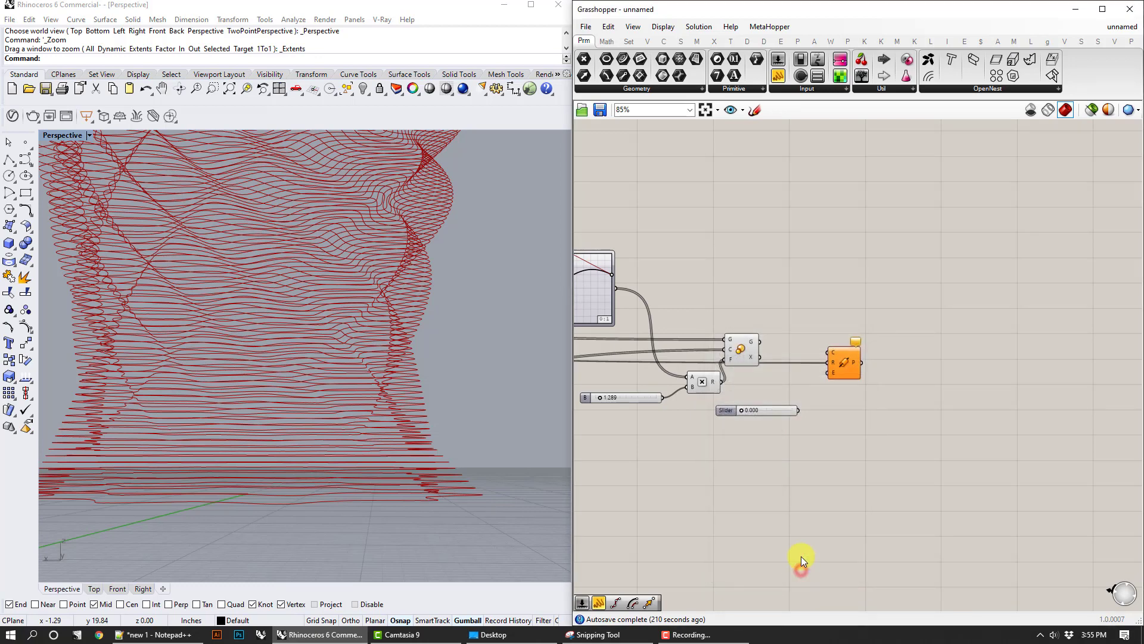
# Step: Set the new slider to 0.1 and connect it to the Pipe component's Radius input
pyautogui.scroll(3, 778, 420)
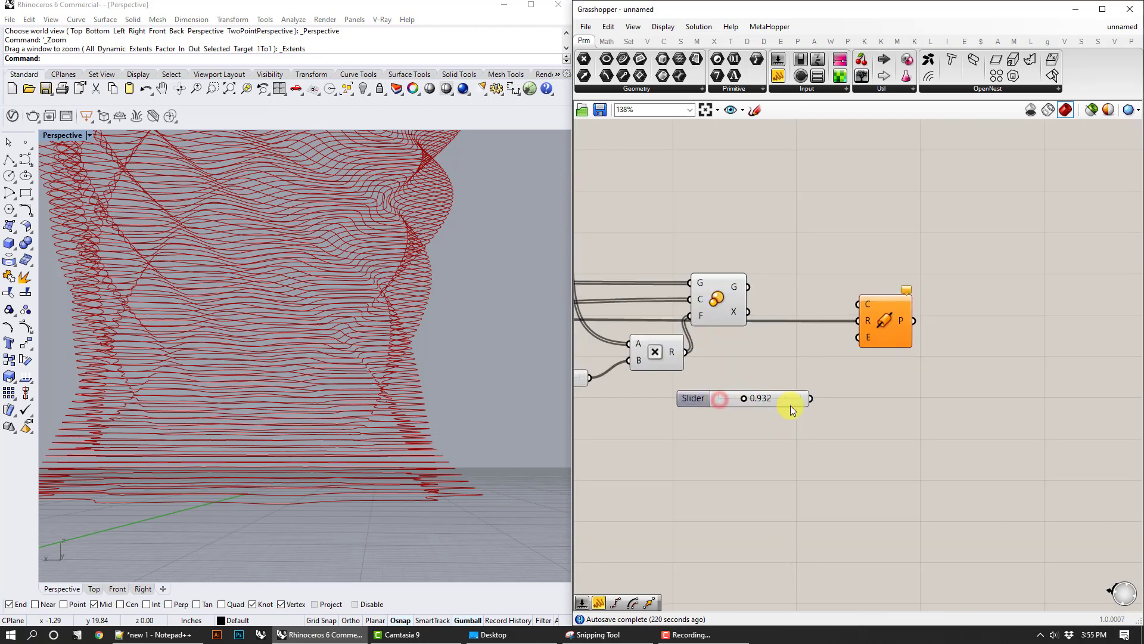
pyautogui.moveTo(790, 407); pyautogui.dragTo(777, 459, button='right')
pyautogui.click(749, 454)
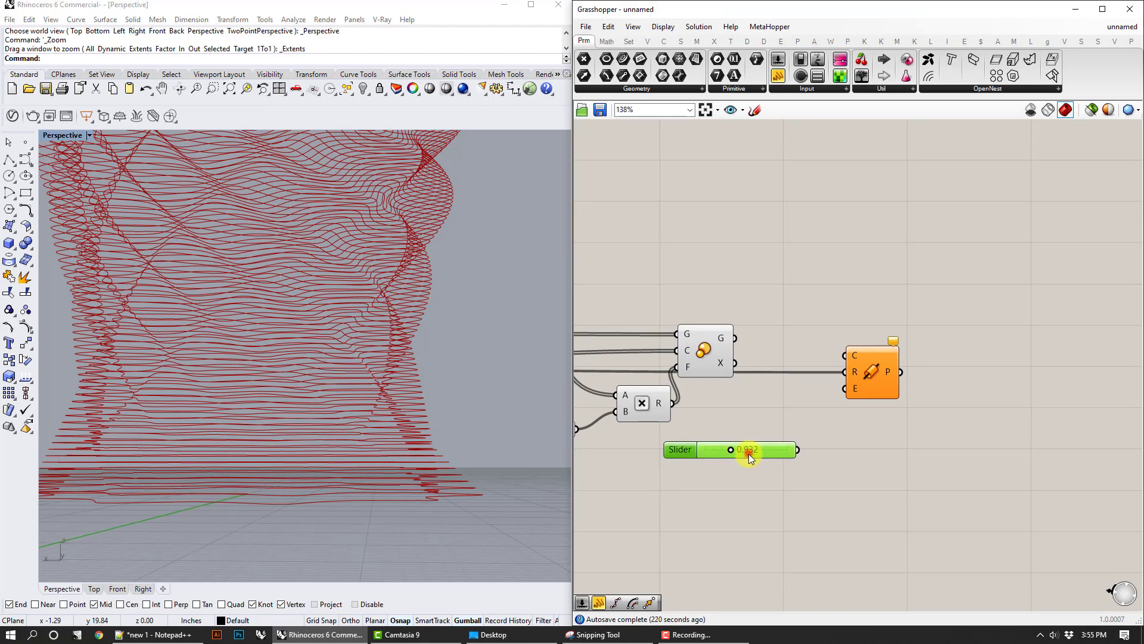
pyautogui.doubleClick(749, 453)
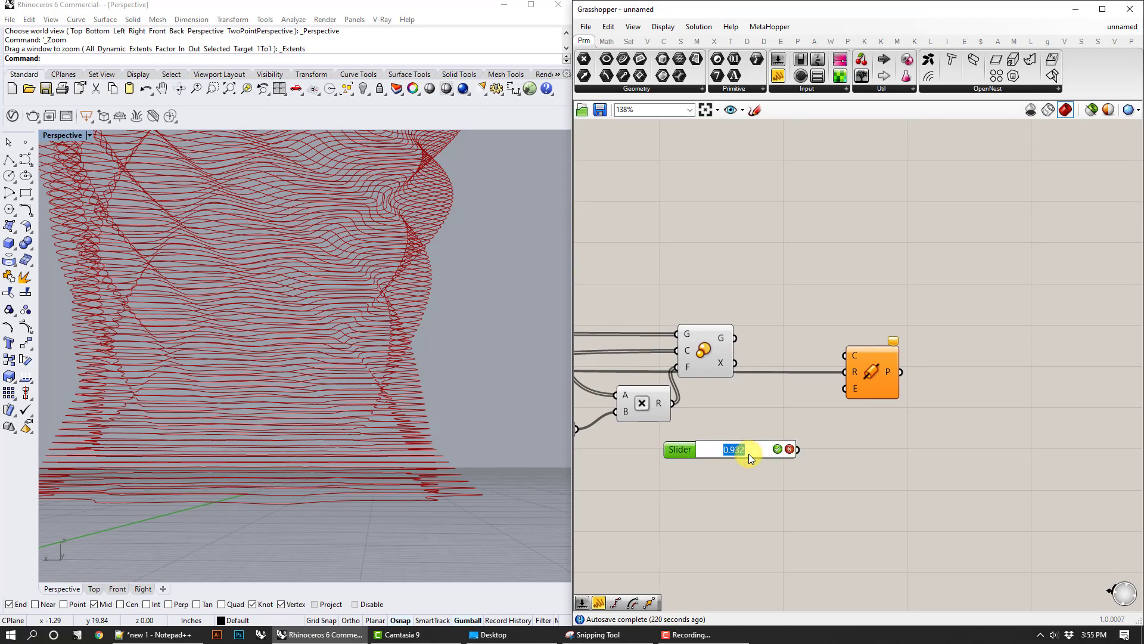
pyautogui.write('0.1')
pyautogui.press('Return')
pyautogui.moveTo(798, 448); pyautogui.dragTo(838, 374)
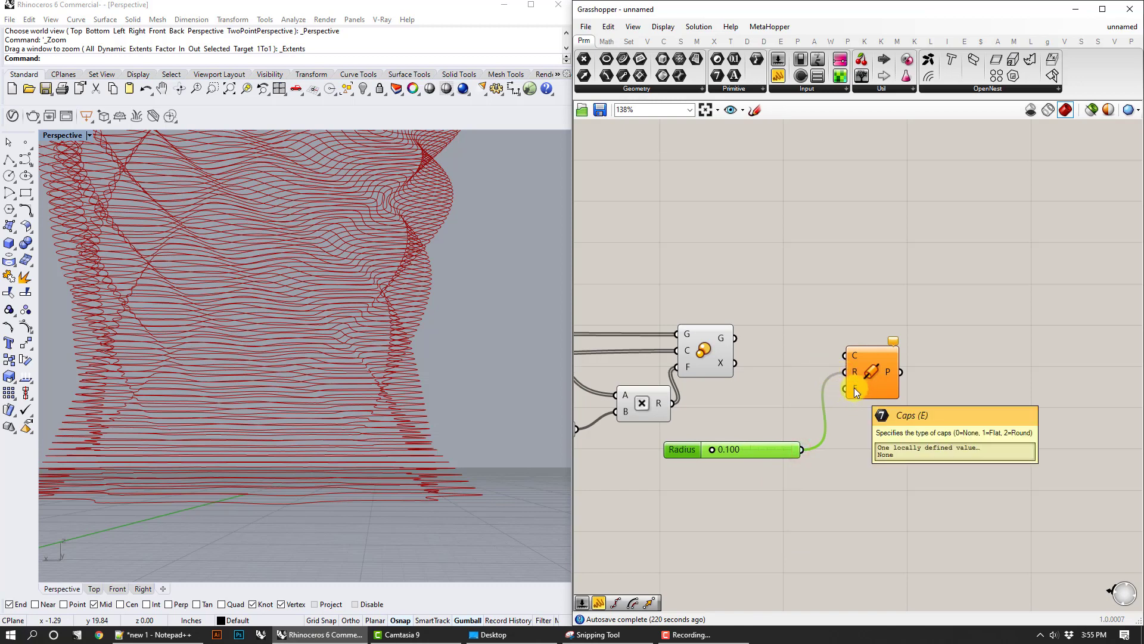
# Step: Enable end caps on the Pipe component and feed the Scale component's geometry output into its Curve input
pyautogui.rightClick(854, 387)
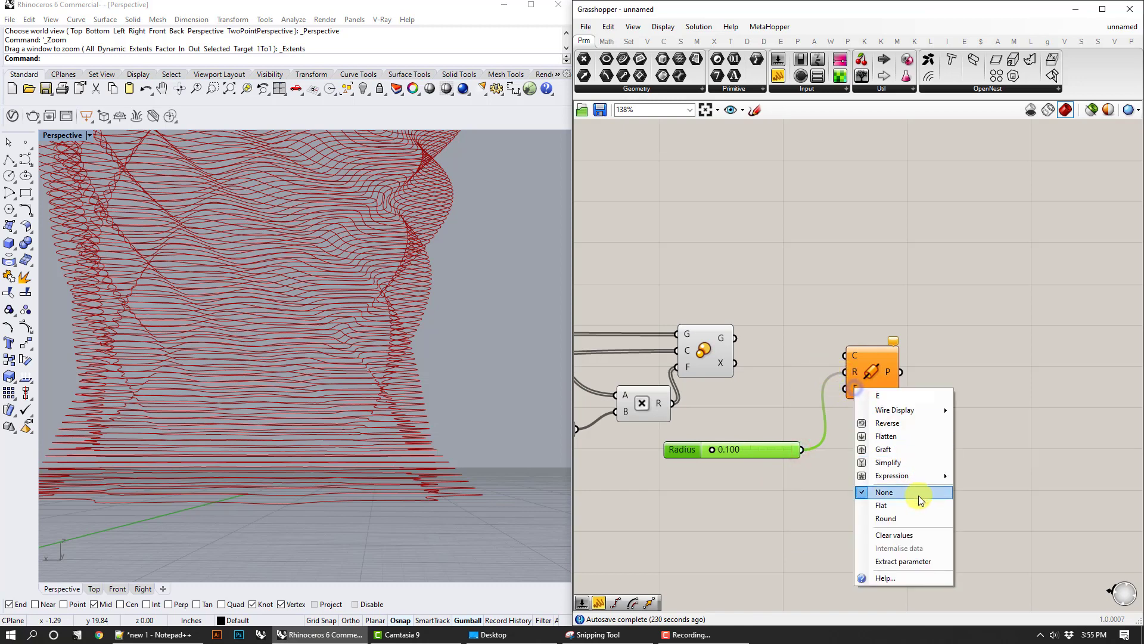
pyautogui.click(901, 513)
pyautogui.moveTo(868, 374); pyautogui.dragTo(877, 381)
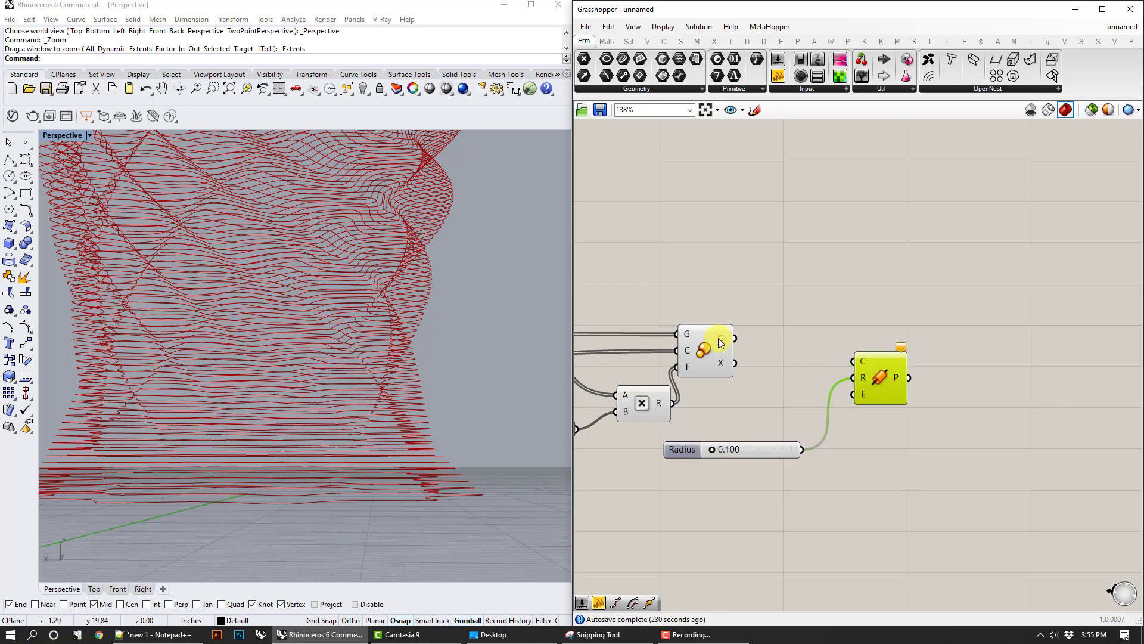
pyautogui.moveTo(734, 337); pyautogui.dragTo(842, 365)
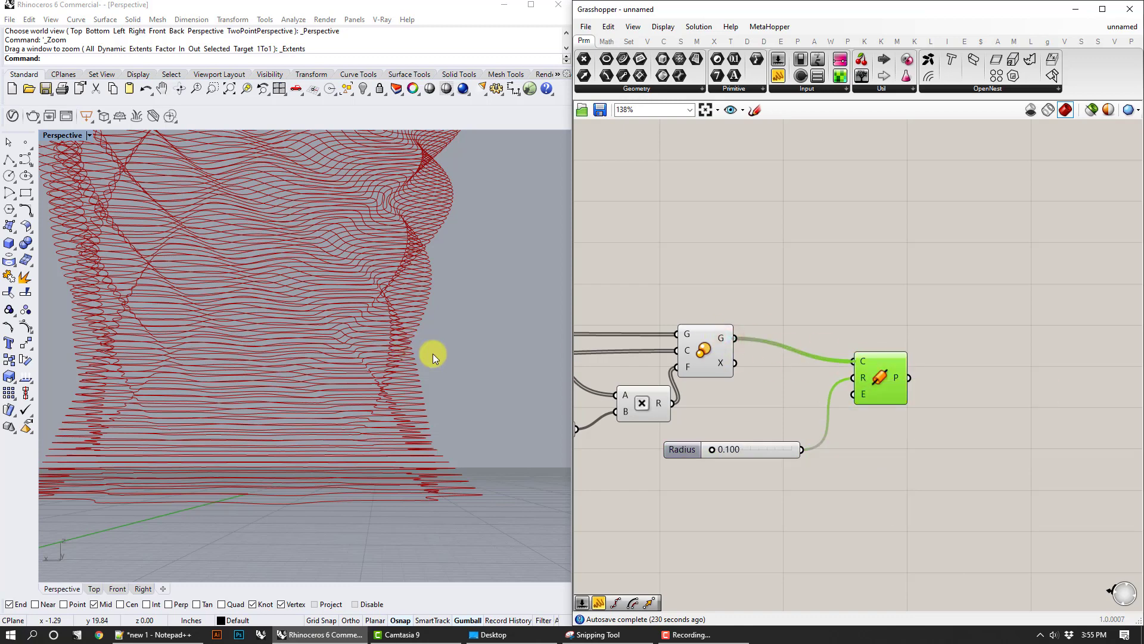
pyautogui.moveTo(408, 320); pyautogui.dragTo(451, 334, button='right')
pyautogui.scroll(-6, 455, 331)
pyautogui.click(497, 317)
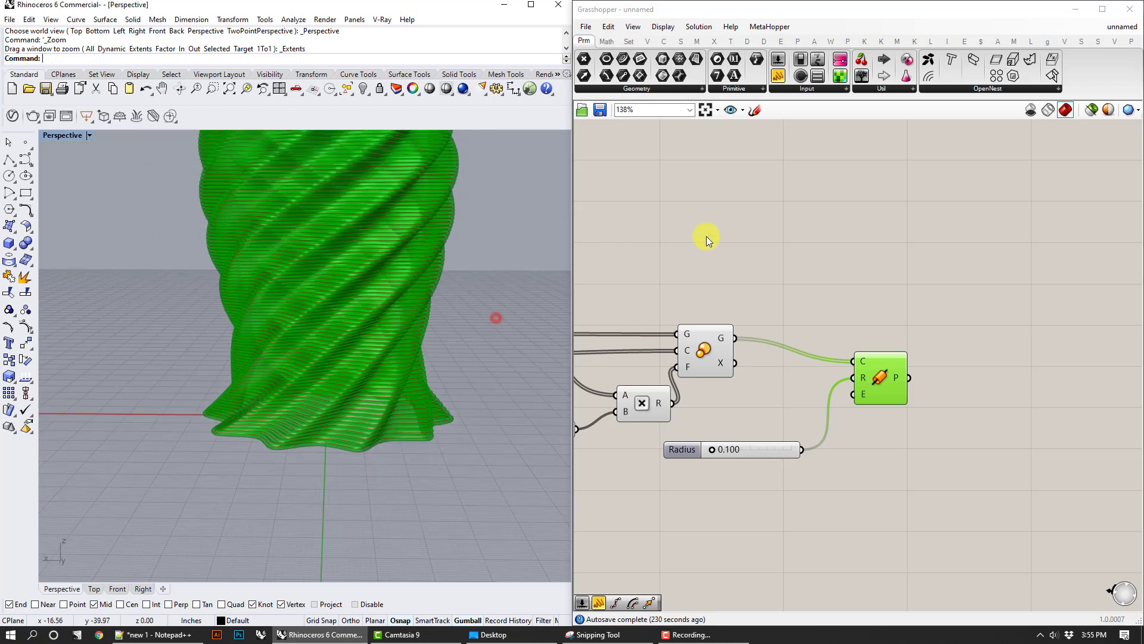
# Step: Turn off the preview of the Scale and Multiplication components upstream of the Pipe
pyautogui.click(766, 217)
pyautogui.moveTo(728, 294); pyautogui.dragTo(802, 300, button='right')
pyautogui.moveTo(817, 422); pyautogui.dragTo(716, 337)
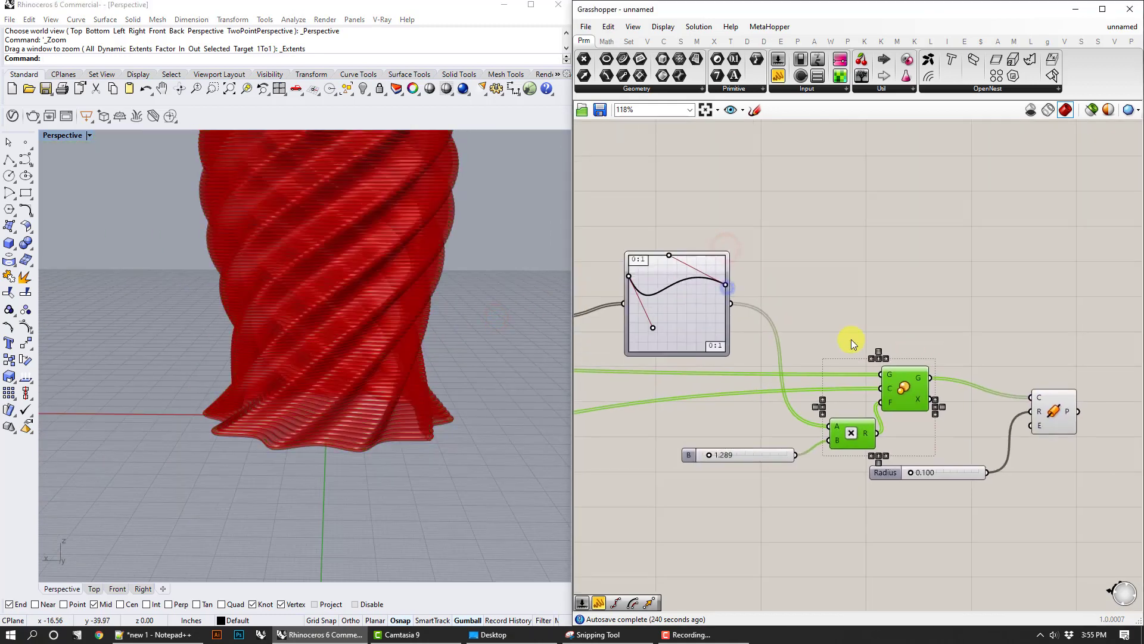
# Step: Add a Custom Preview component beyond the Pipe and connect the pipe output to its Geometry input
pyautogui.moveTo(967, 327); pyautogui.dragTo(788, 310, button='right')
pyautogui.doubleClick(933, 318)
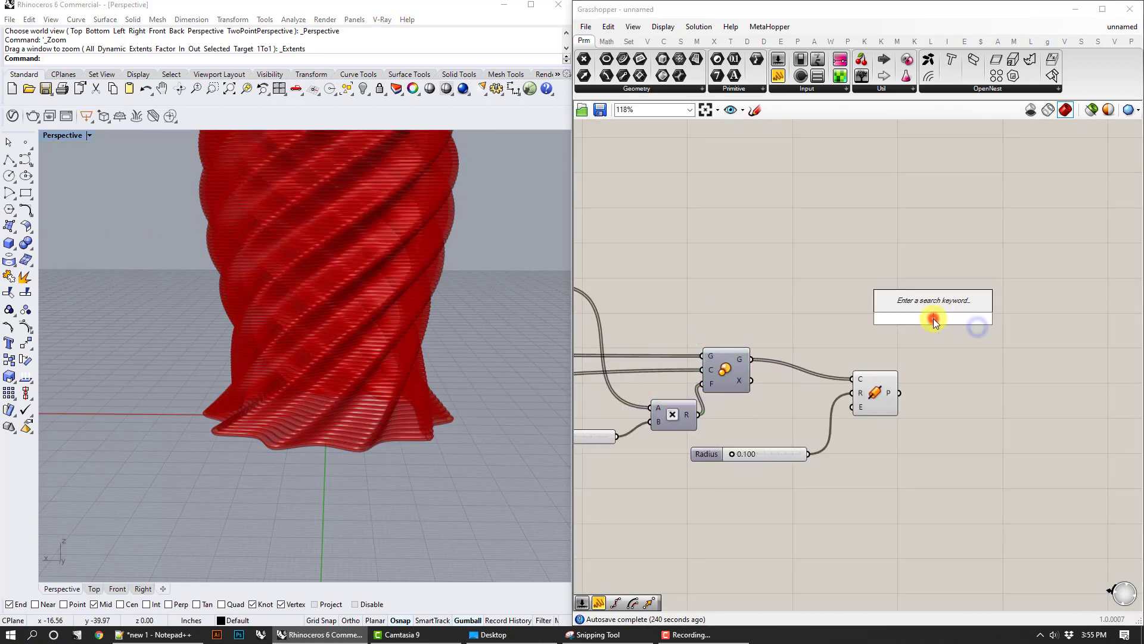
pyautogui.write('preview')
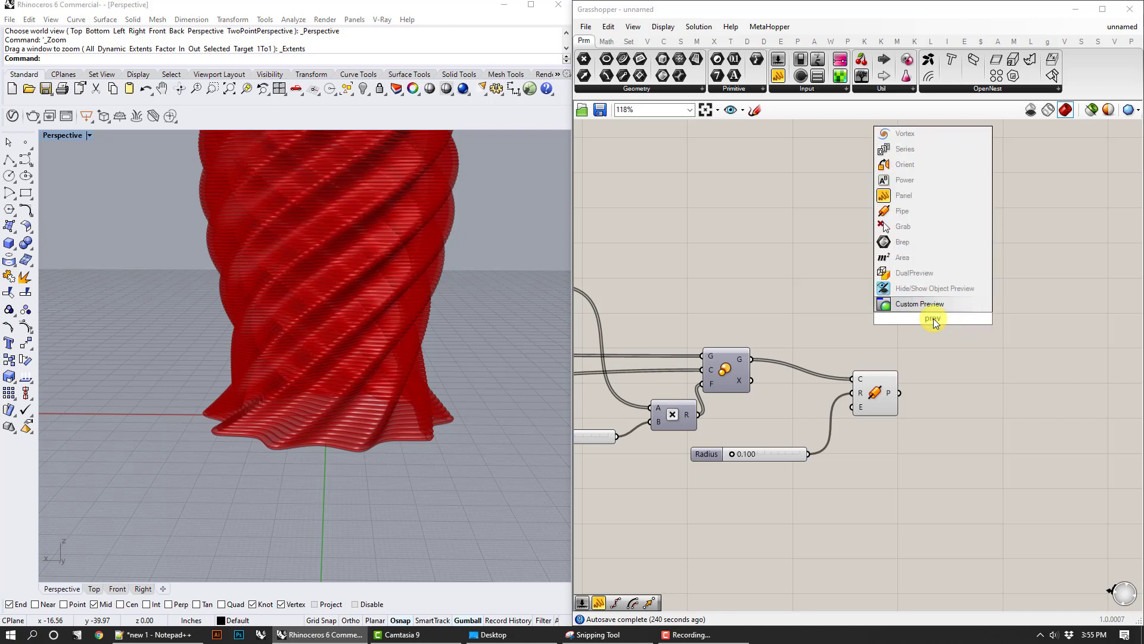
pyautogui.press('Return')
pyautogui.moveTo(928, 321); pyautogui.dragTo(985, 370)
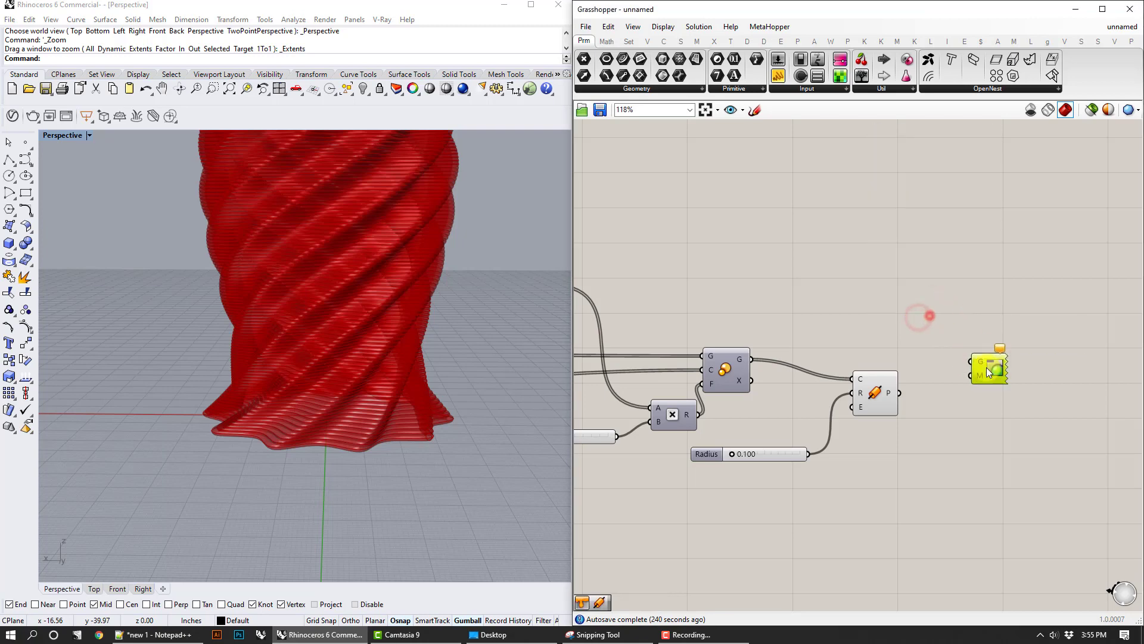
pyautogui.moveTo(900, 393); pyautogui.dragTo(972, 364)
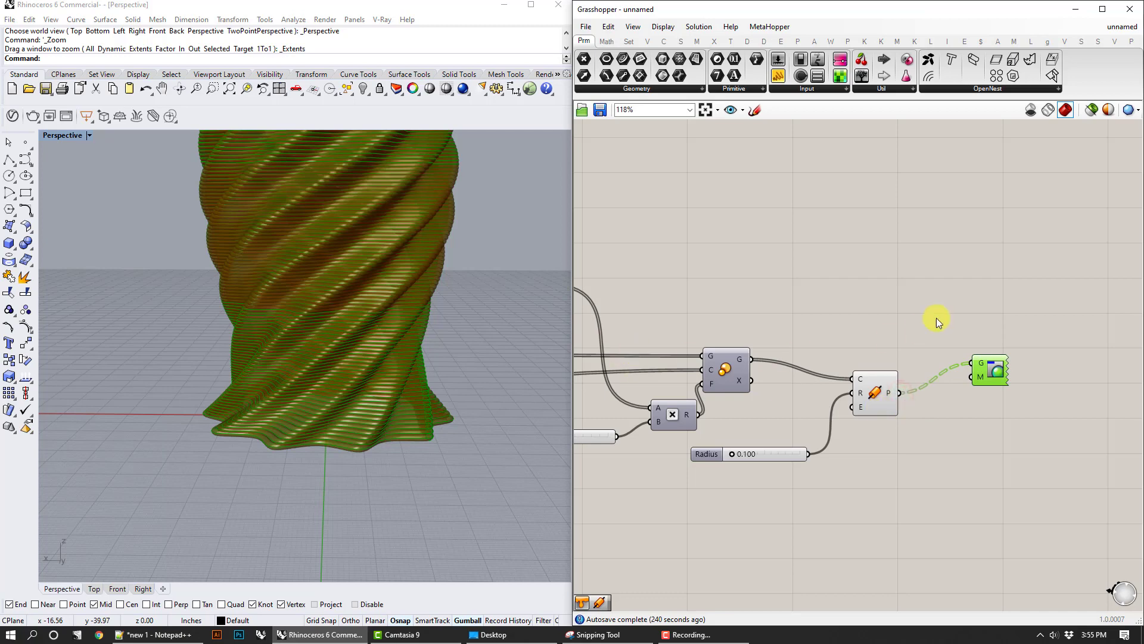
# Step: Turn off the Pipe component's own preview
pyautogui.moveTo(936, 317); pyautogui.dragTo(864, 317)
pyautogui.rightClick(858, 252)
pyautogui.click(882, 276)
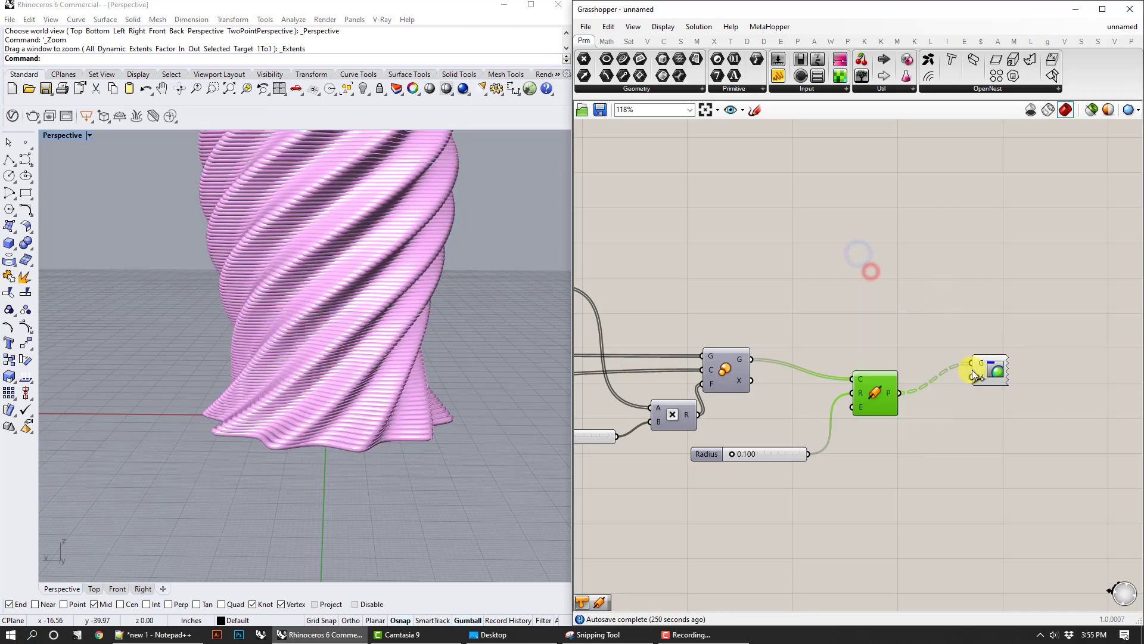
# Step: Add a Colour Swatch below the Custom Preview and connect it to the Material input
pyautogui.rightClick(976, 376)
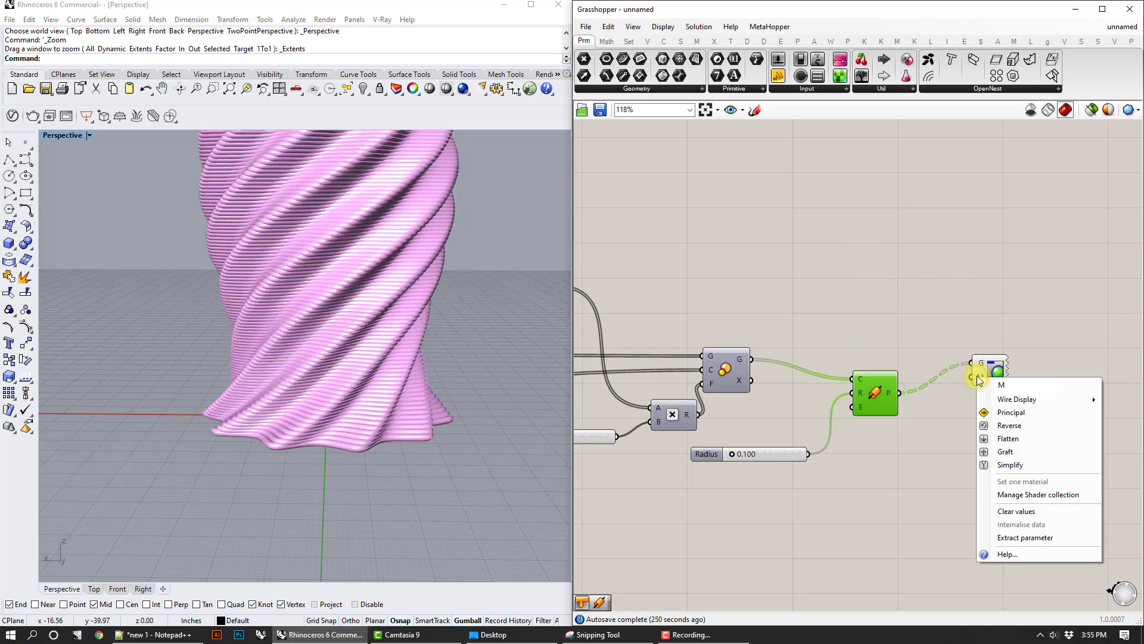
pyautogui.click(942, 452)
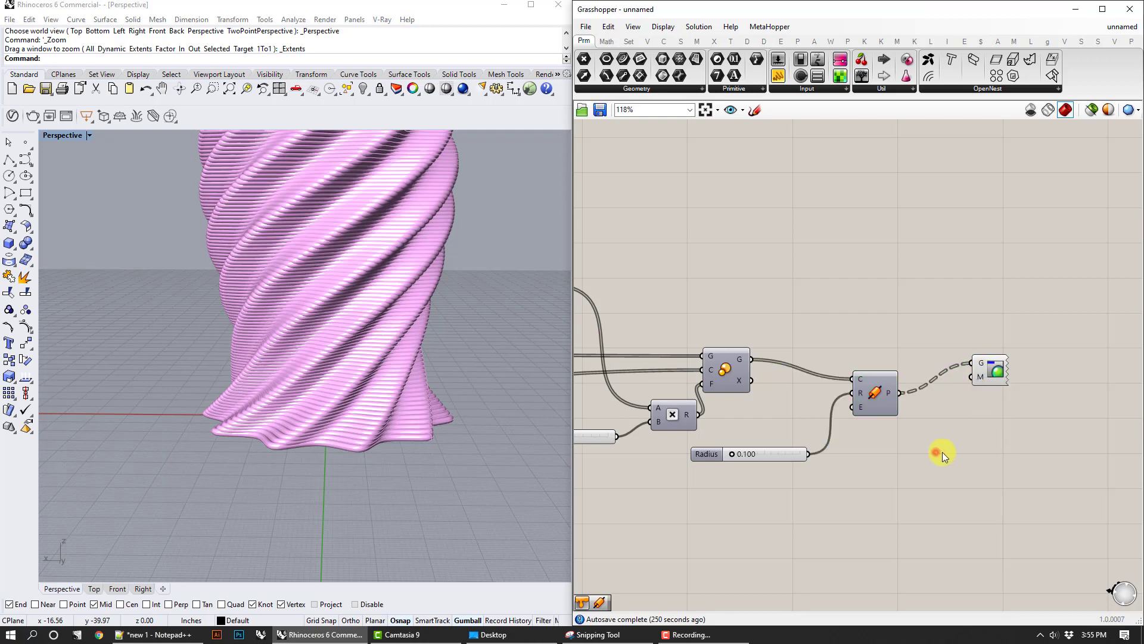
pyautogui.doubleClick(971, 453)
pyautogui.write('color')
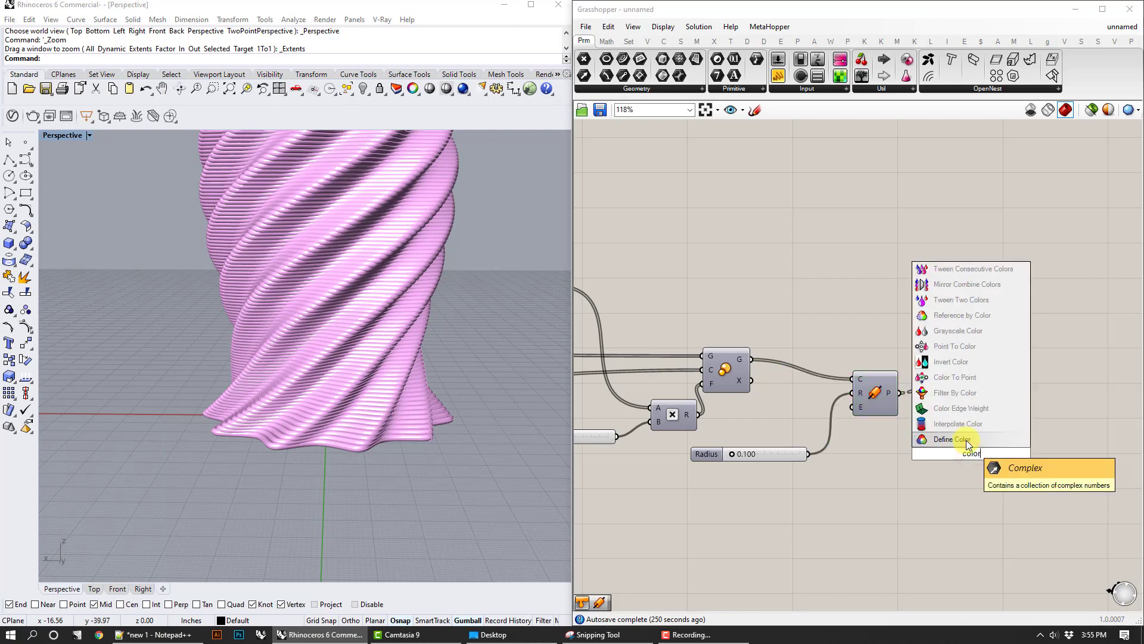
pyautogui.press('BackSpace')
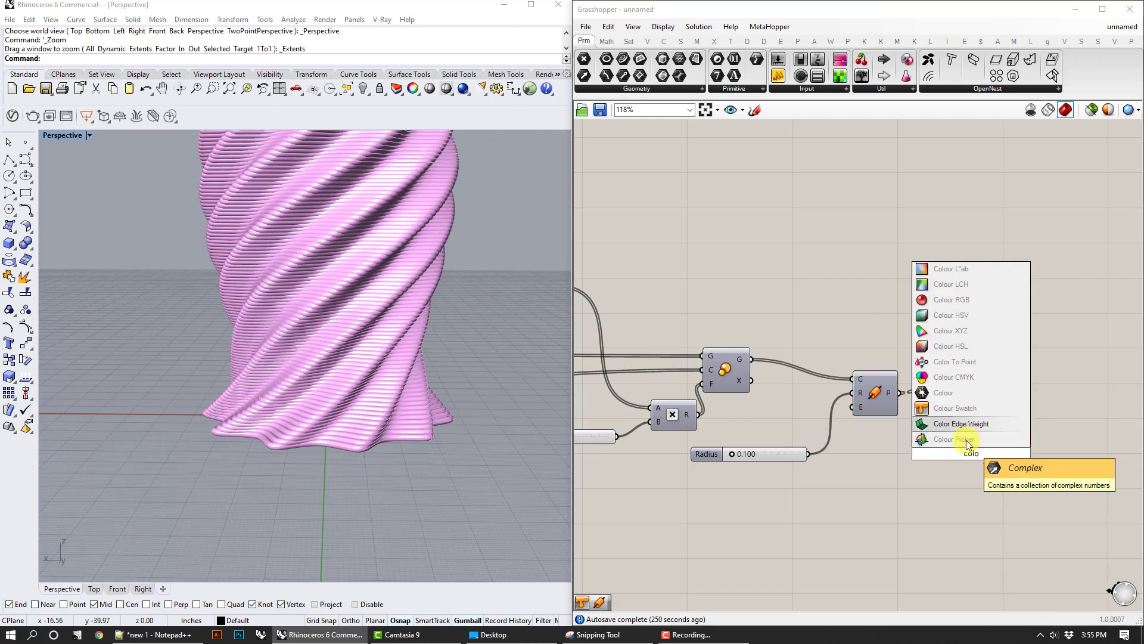
pyautogui.press('Return')
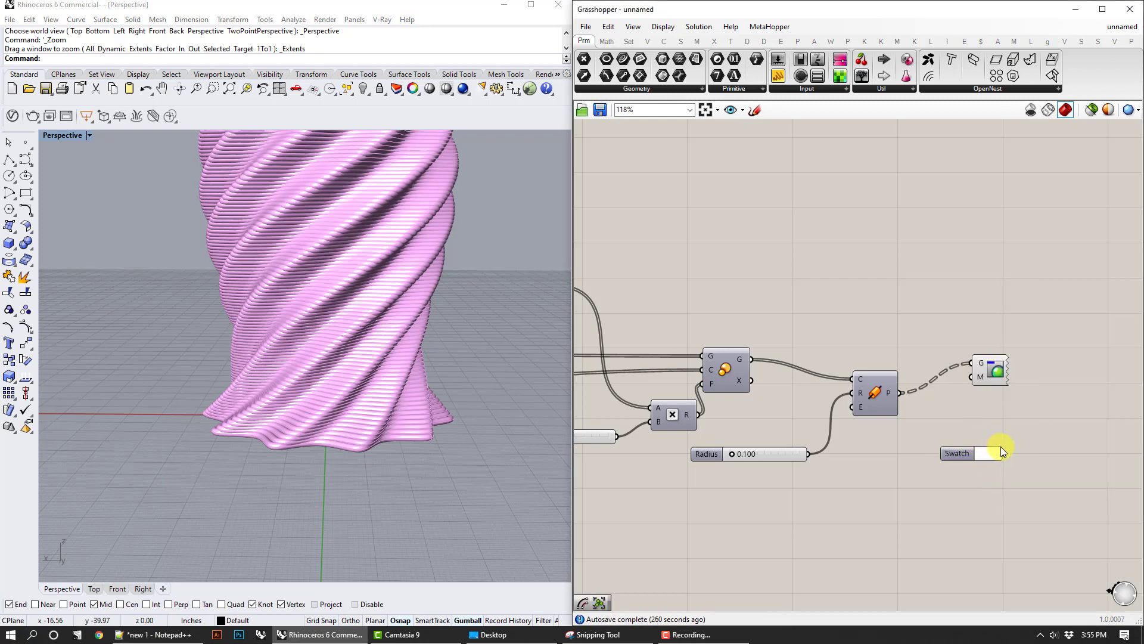
pyautogui.moveTo(1002, 452); pyautogui.dragTo(972, 377)
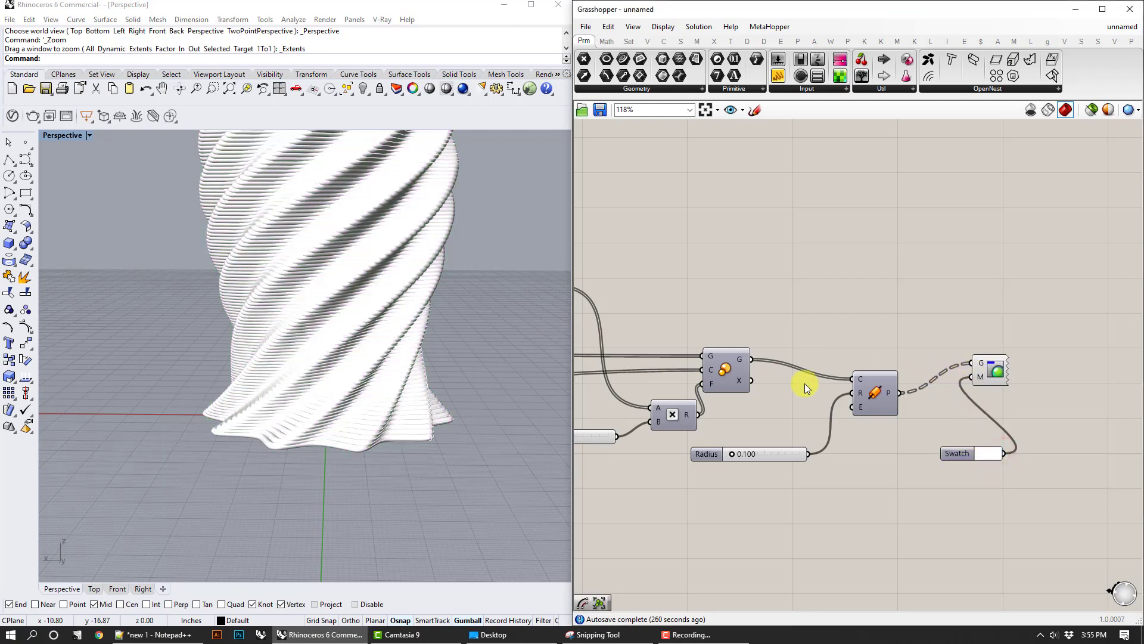
# Step: Lower the swatch colour's brightness from white to a light grey and accept it
pyautogui.click(990, 454)
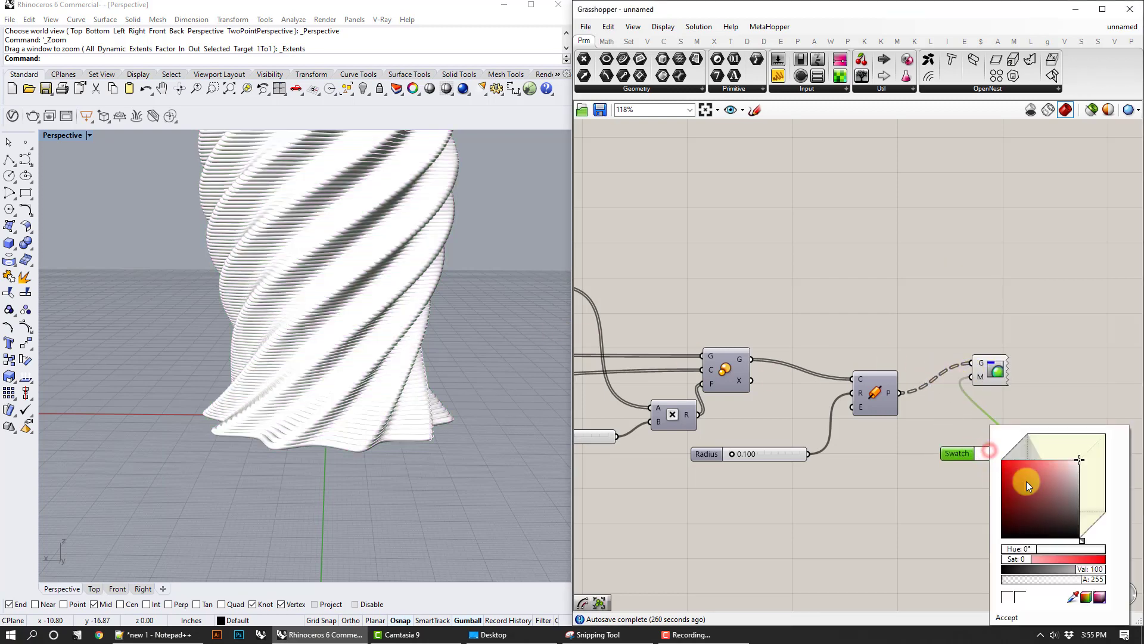
pyautogui.click(1091, 571)
pyautogui.moveTo(1091, 571); pyautogui.dragTo(1073, 571)
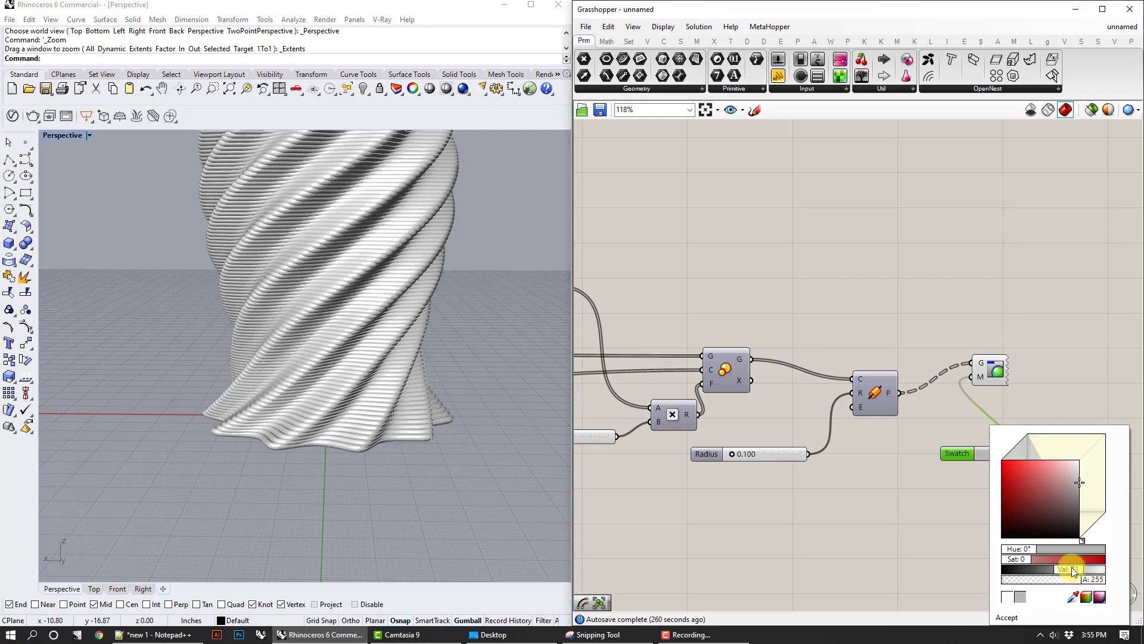
pyautogui.click(1011, 616)
# Step: Examine the grey piped tower from the side and at its top rim, and look back through the definition
pyautogui.scroll(-3, 332, 345)
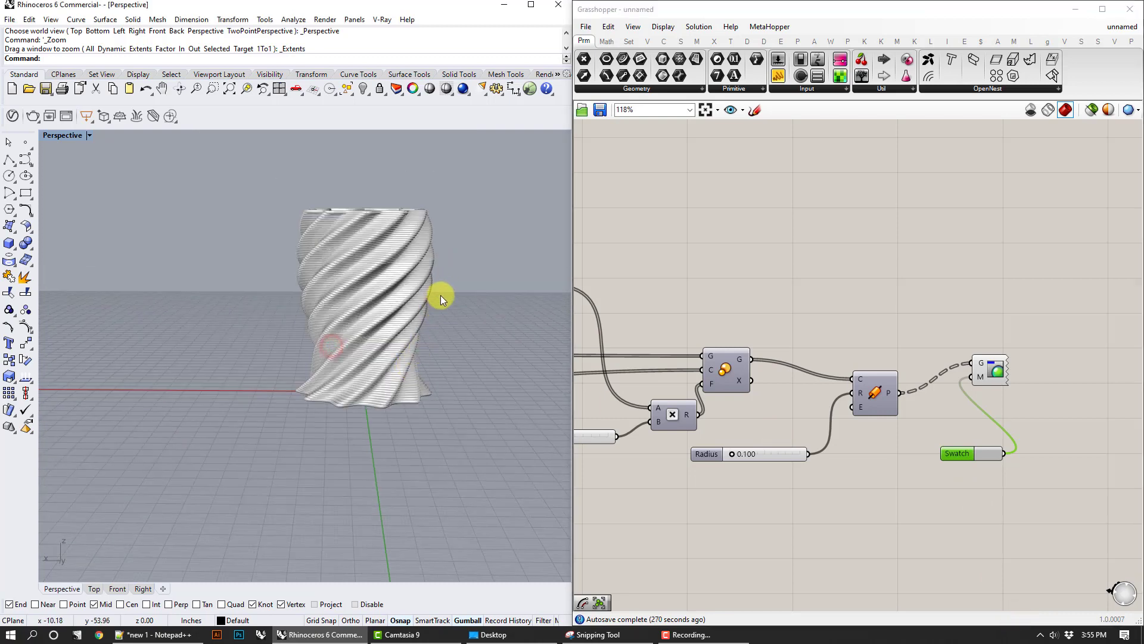
pyautogui.moveTo(441, 302); pyautogui.dragTo(434, 406, button='right')
pyautogui.scroll(-5, 807, 302)
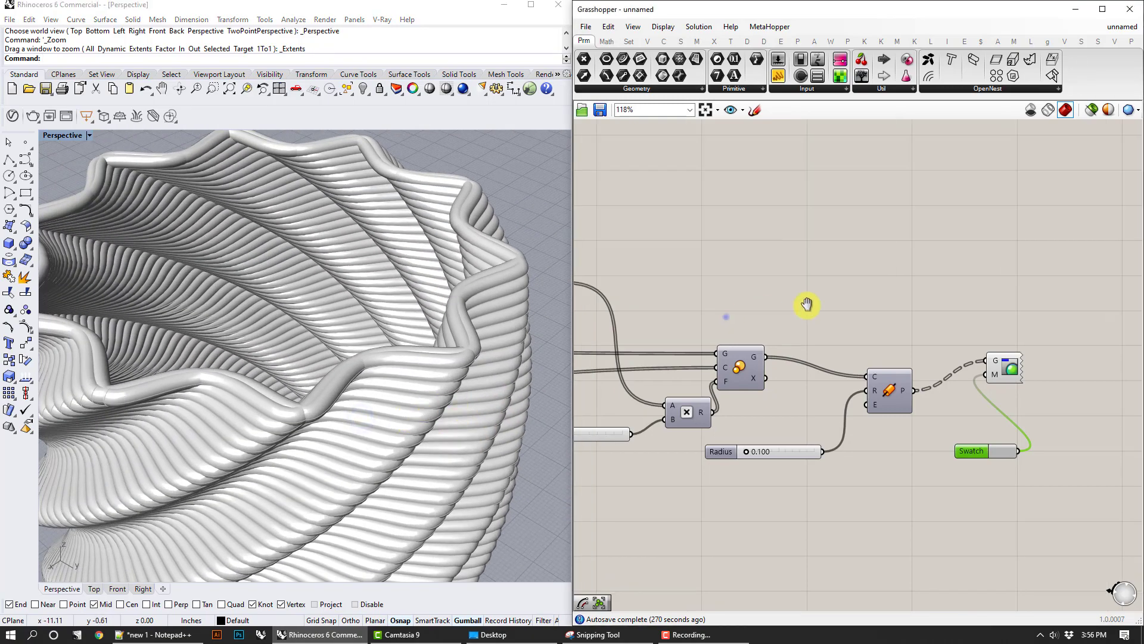
pyautogui.scroll(-3, 819, 364)
pyautogui.moveTo(698, 341); pyautogui.dragTo(1140, 327, button='right')
pyautogui.moveTo(716, 337); pyautogui.dragTo(742, 302, button='right')
pyautogui.scroll(8, 819, 275)
pyautogui.scroll(-6, 909, 364)
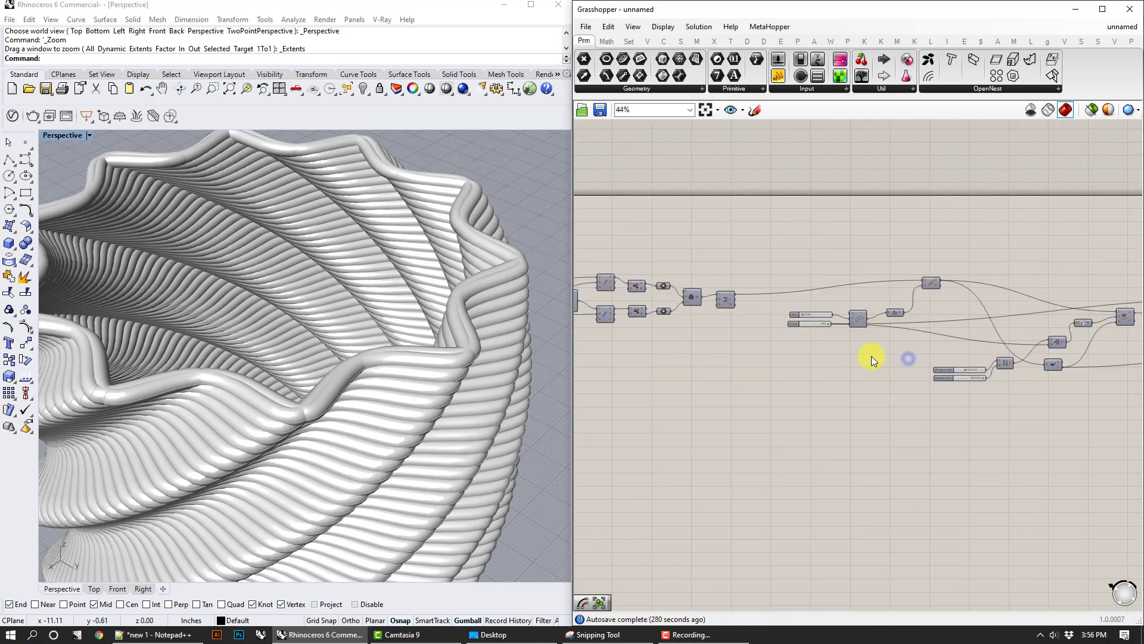
# Step: Turn off the preview of the downstream components, from the scaling section through the Custom Preview
pyautogui.scroll(-3, 899, 341)
pyautogui.moveTo(1101, 380); pyautogui.dragTo(828, 233)
pyautogui.rightClick(829, 233)
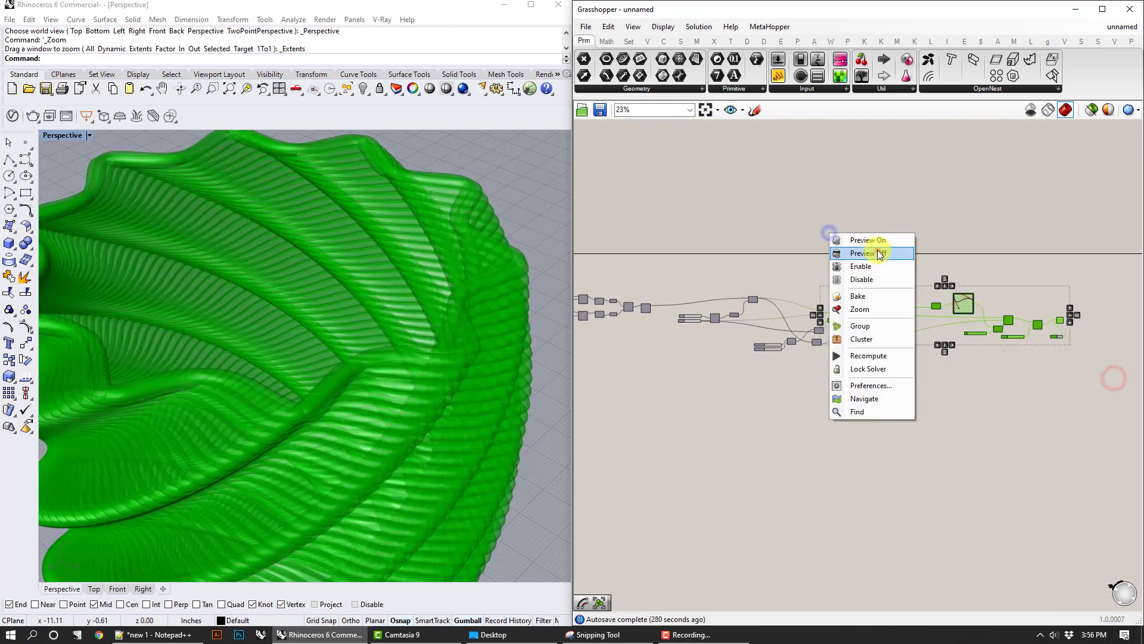
pyautogui.click(877, 249)
# Step: Turn on the preview of the Interpolate component that builds the wavy base curve
pyautogui.scroll(10, 898, 370)
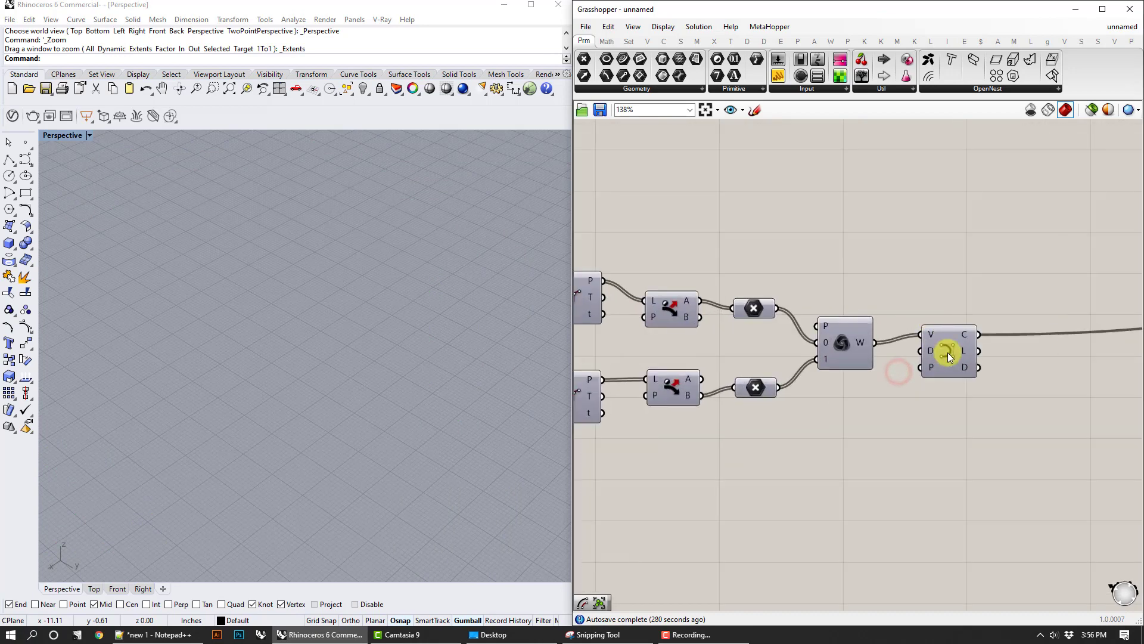
pyautogui.rightClick(949, 354)
pyautogui.click(968, 376)
pyautogui.scroll(-2, 441, 316)
pyautogui.keyDown('shift'); pyautogui.moveTo(416, 437); pyautogui.dragTo(421, 286, button='right'); pyautogui.keyUp('shift')
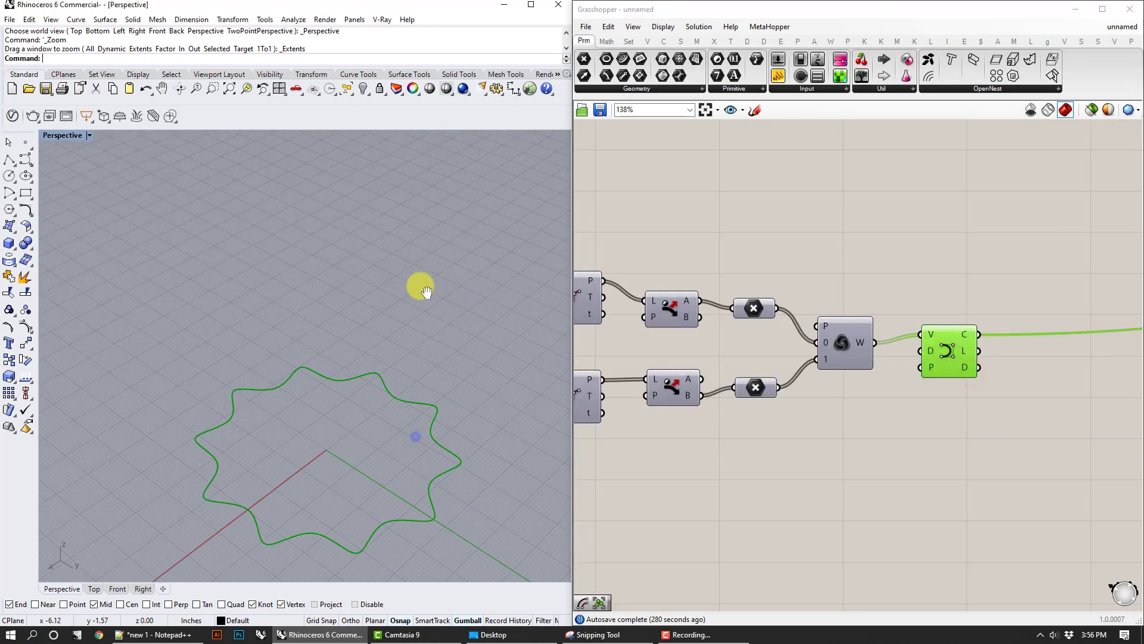
# Step: Trace the base curve's definition from the Divide Curve components through the list dispatching and Weave to the Interpolate component
pyautogui.moveTo(662, 362); pyautogui.dragTo(1022, 303, button='right')
pyautogui.click(881, 254)
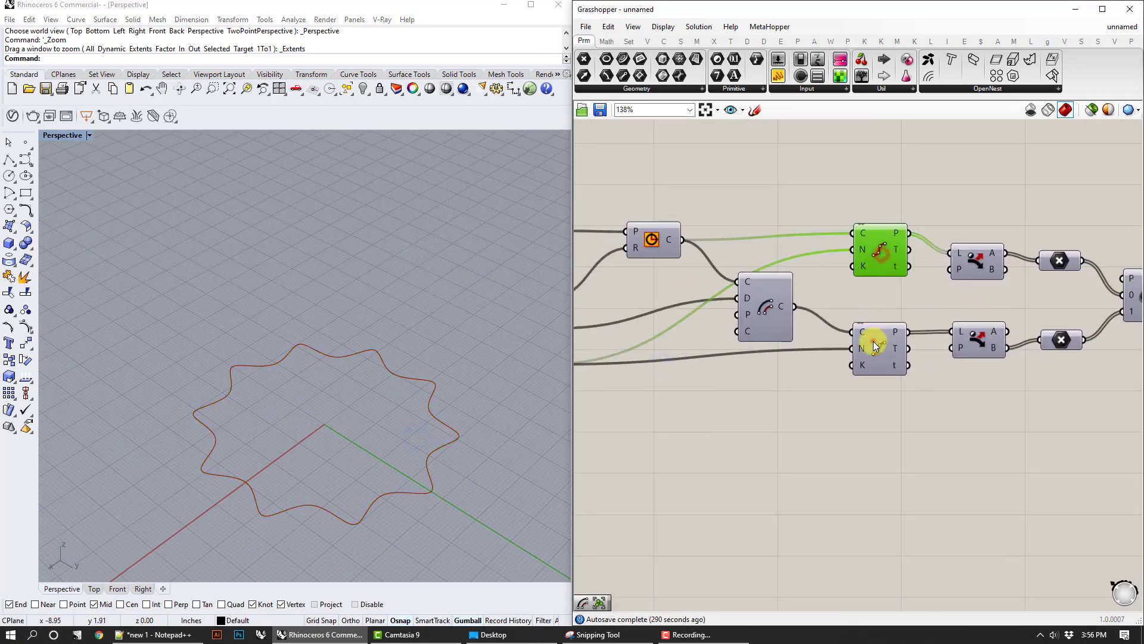
pyautogui.click(873, 341)
pyautogui.moveTo(971, 329); pyautogui.dragTo(753, 356, button='right')
pyautogui.click(800, 287)
pyautogui.click(798, 352)
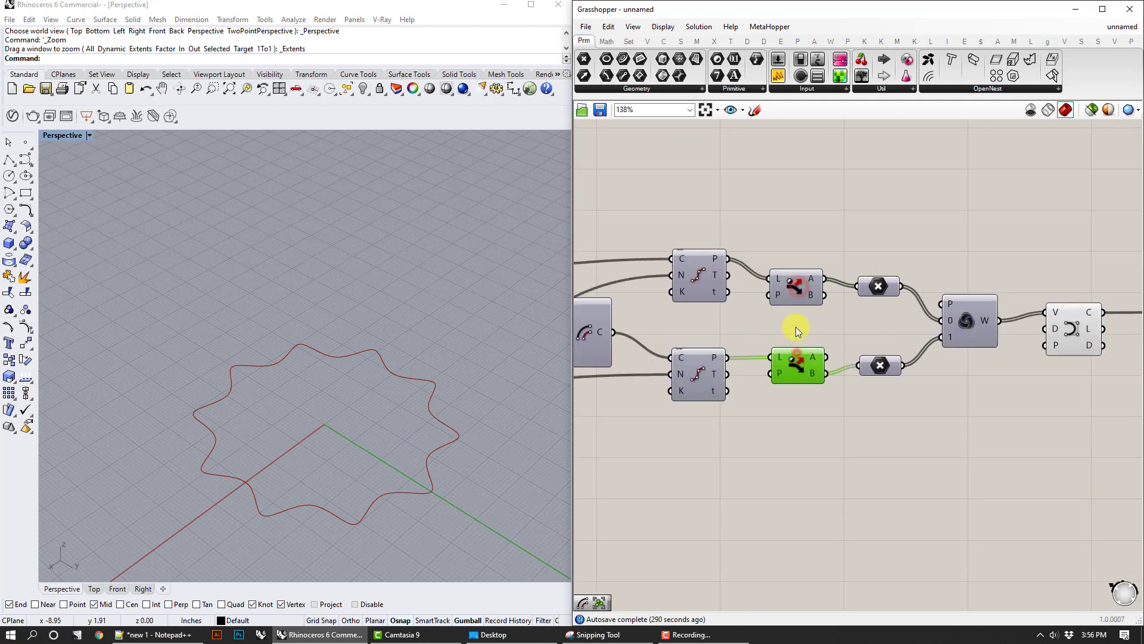
pyautogui.click(797, 279)
pyautogui.click(793, 371)
pyautogui.click(963, 321)
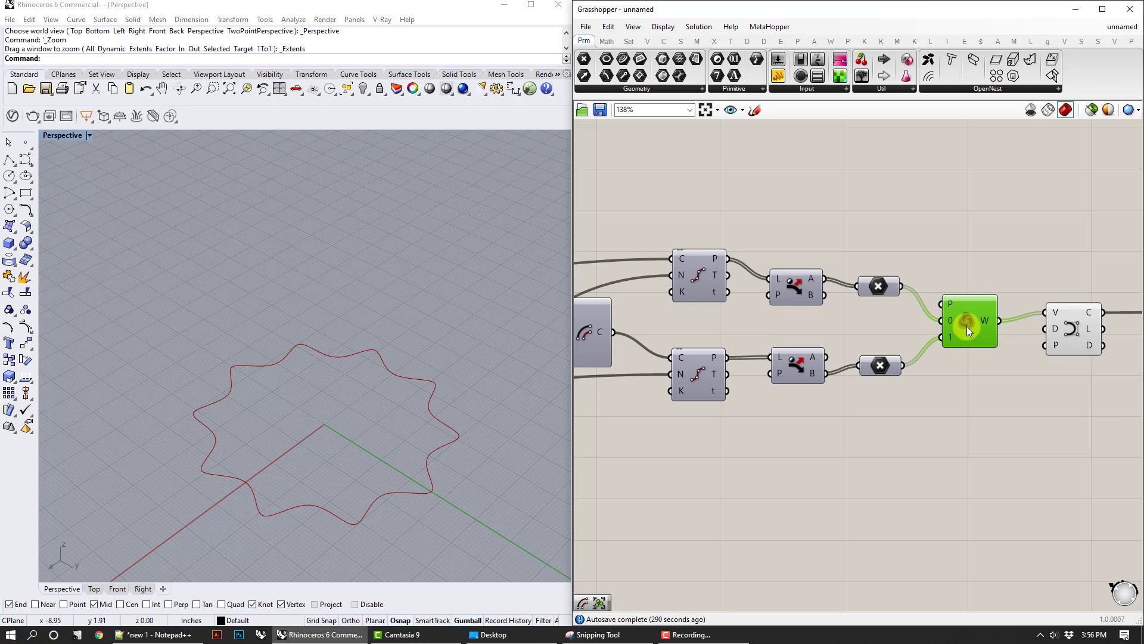
pyautogui.moveTo(1045, 329); pyautogui.dragTo(964, 331, button='right')
pyautogui.click(986, 329)
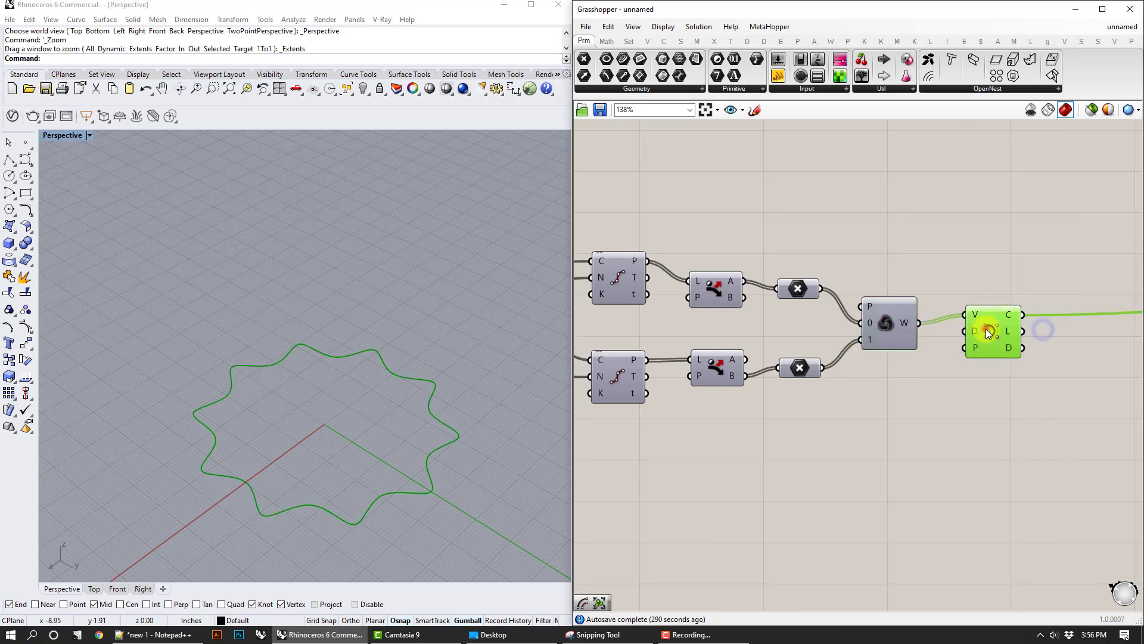
# Step: Turn on the preview of the Move component that stacks the wavy curves, and inspect the Series output driving it
pyautogui.moveTo(1034, 342); pyautogui.dragTo(667, 359, button='right')
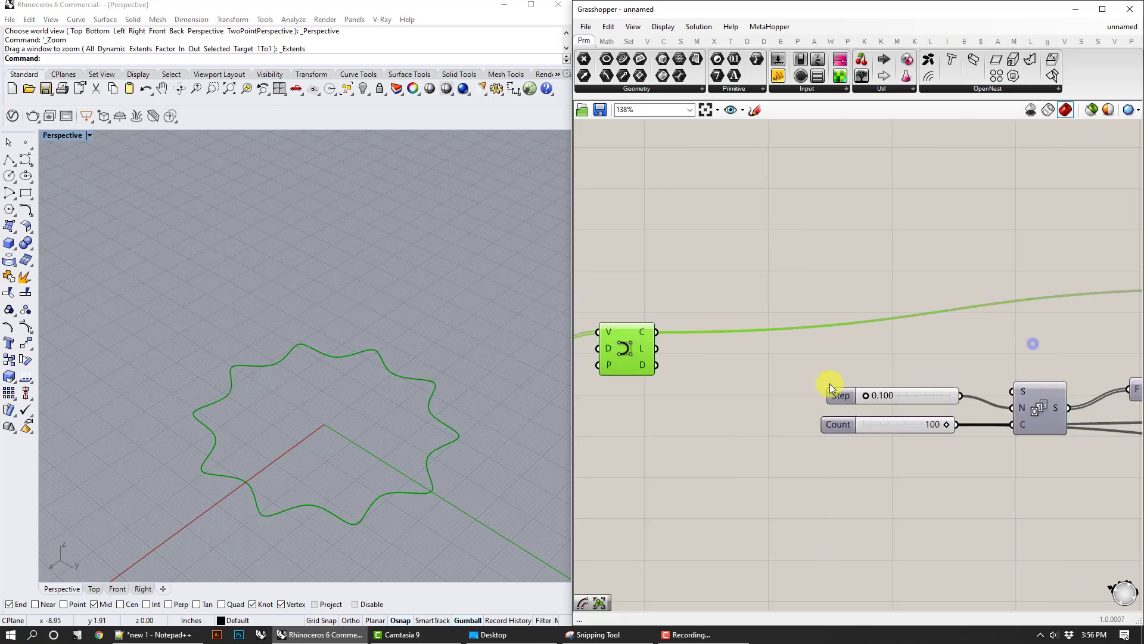
pyautogui.scroll(-3, 1041, 388)
pyautogui.moveTo(1039, 378); pyautogui.dragTo(717, 355, button='right')
pyautogui.scroll(2, 865, 353)
pyautogui.rightClick(853, 300)
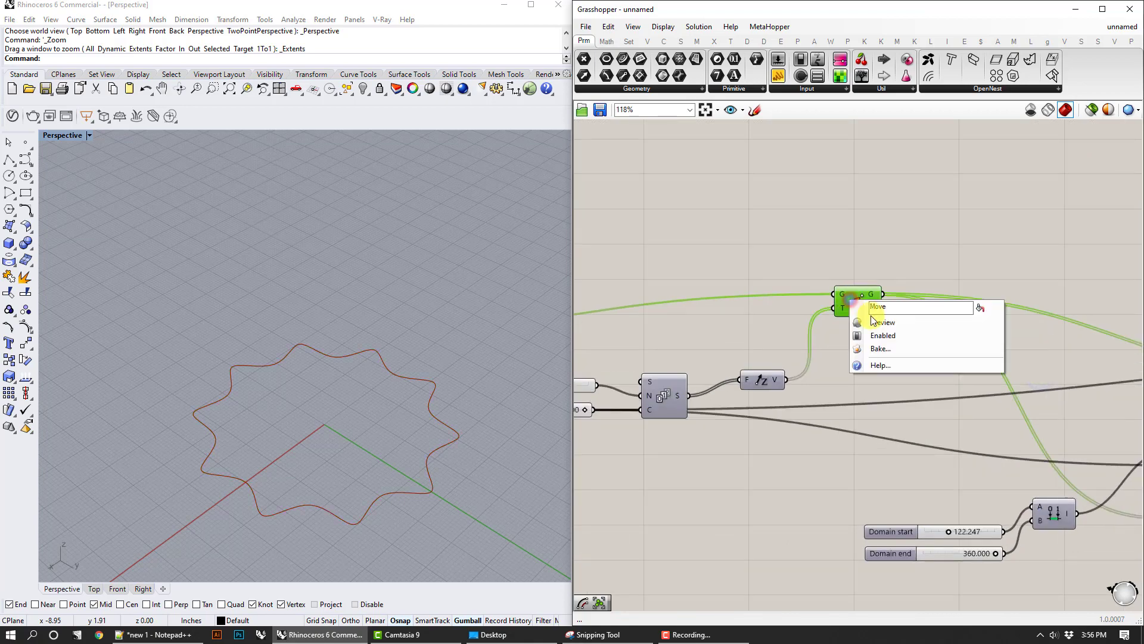
pyautogui.click(875, 322)
pyautogui.moveTo(391, 323); pyautogui.dragTo(443, 338, button='right')
pyautogui.moveTo(737, 403); pyautogui.dragTo(862, 400, button='right')
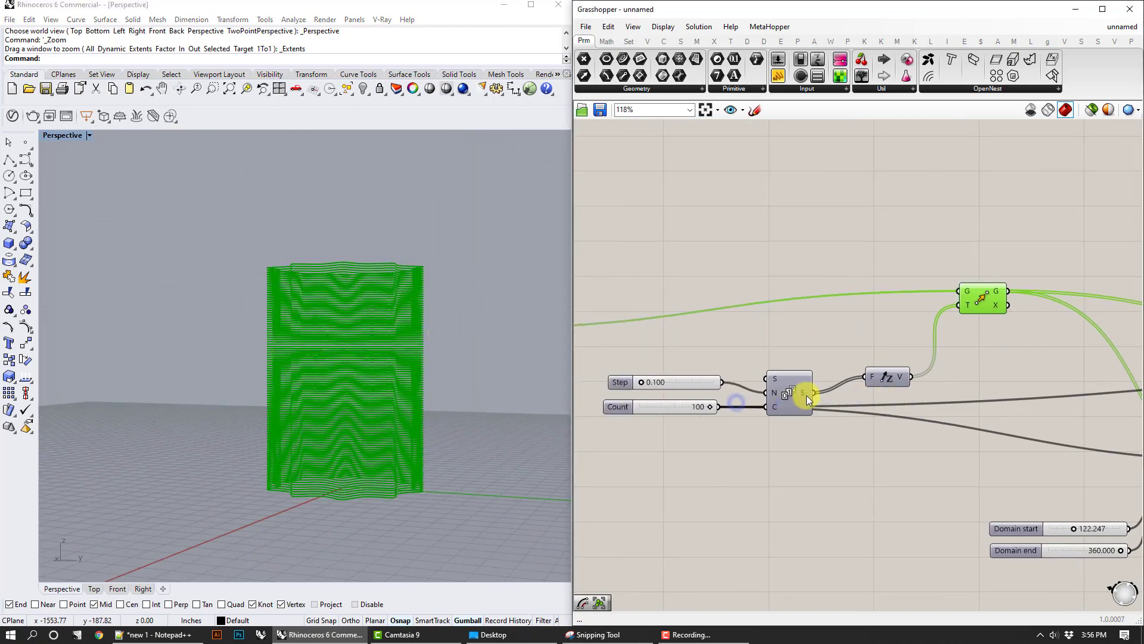
pyautogui.moveTo(806, 394)
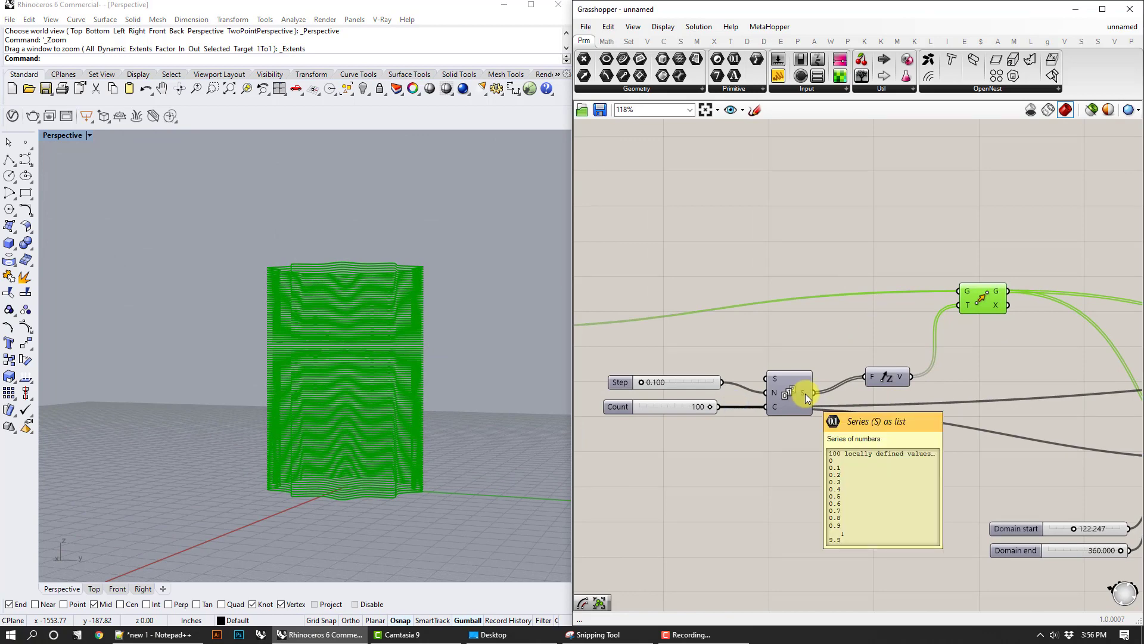
# Step: Turn on the preview of the Rotate component that twists the stacked curves
pyautogui.moveTo(1020, 388); pyautogui.dragTo(733, 348, button='right')
pyautogui.moveTo(1019, 363); pyautogui.dragTo(738, 321, button='right')
pyautogui.click(930, 310)
pyautogui.rightClick(930, 310)
pyautogui.click(954, 330)
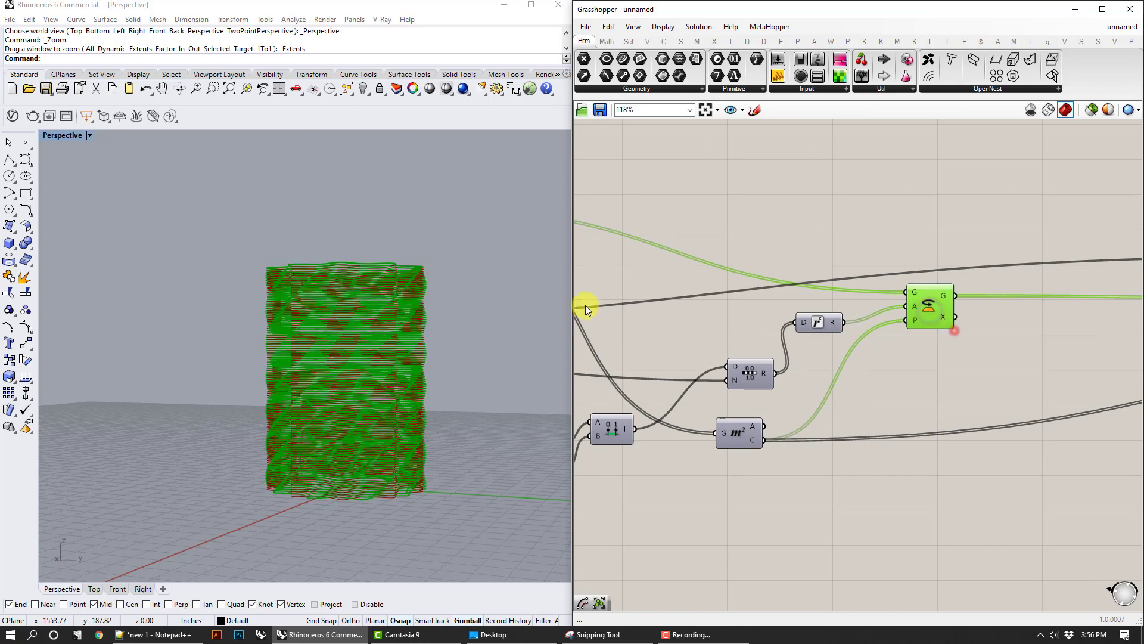
# Step: Turn off the preview of the Move component so only the twisted curves are displayed above the base
pyautogui.click(467, 366)
pyautogui.moveTo(717, 390); pyautogui.dragTo(891, 384, button='right')
pyautogui.scroll(-3, 891, 385)
pyautogui.moveTo(752, 326); pyautogui.dragTo(717, 240)
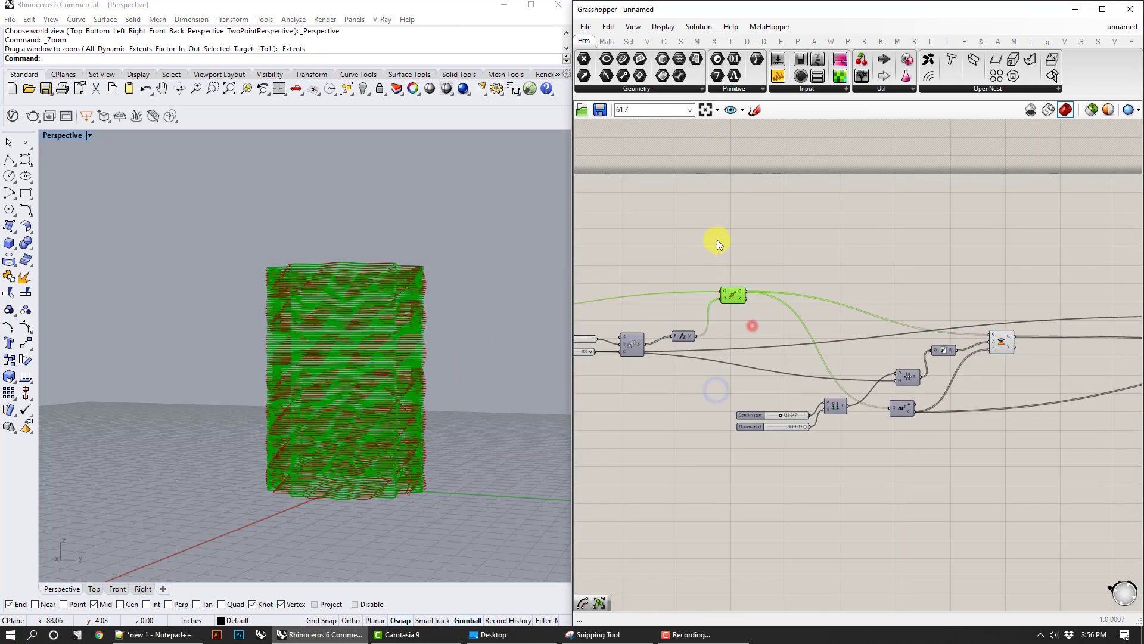
pyautogui.rightClick(718, 241)
pyautogui.click(741, 261)
# Step: Set the Domain start slider of the rotation angle range to 0
pyautogui.scroll(3, 942, 394)
pyautogui.scroll(2, 724, 432)
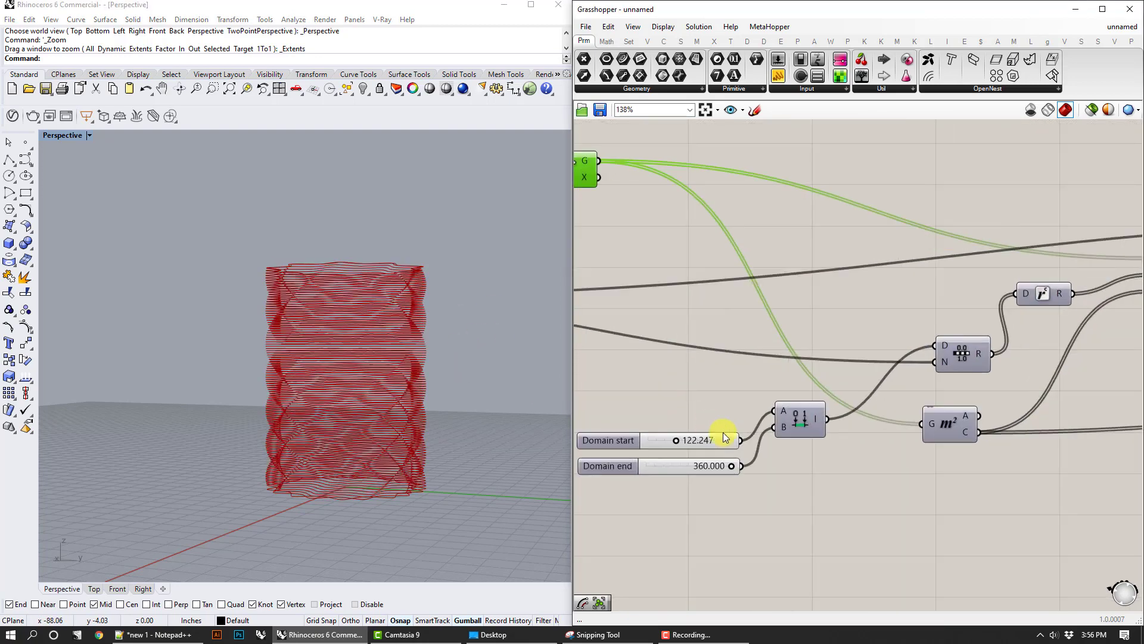
pyautogui.moveTo(435, 354); pyautogui.dragTo(585, 444, button='right')
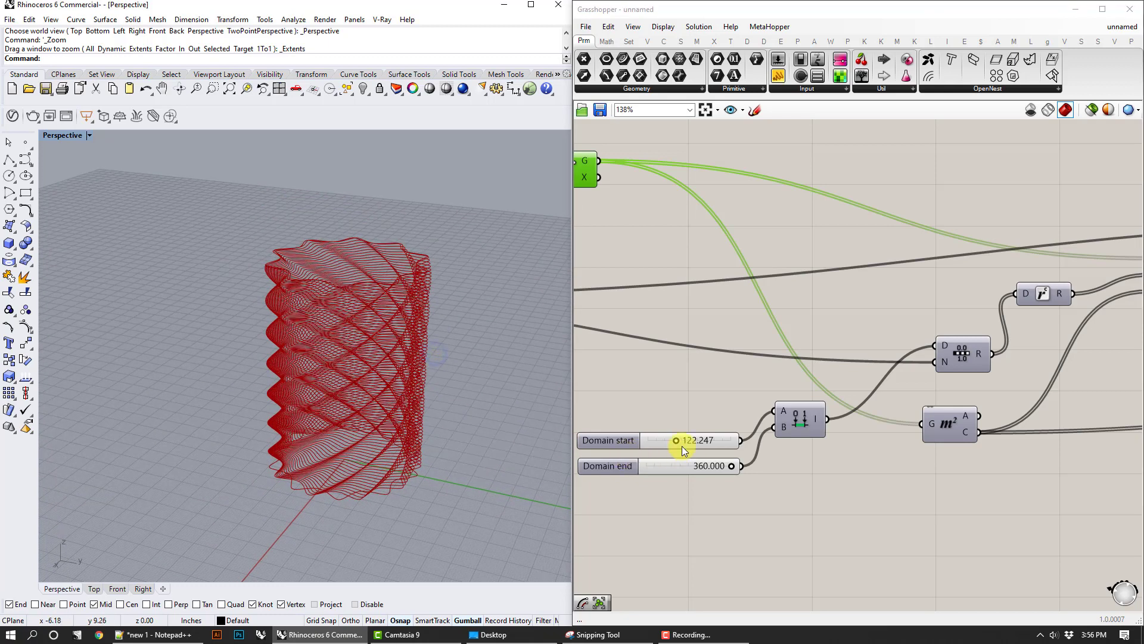
pyautogui.moveTo(674, 442); pyautogui.dragTo(639, 439)
pyautogui.moveTo(559, 398); pyautogui.dragTo(437, 373, button='right')
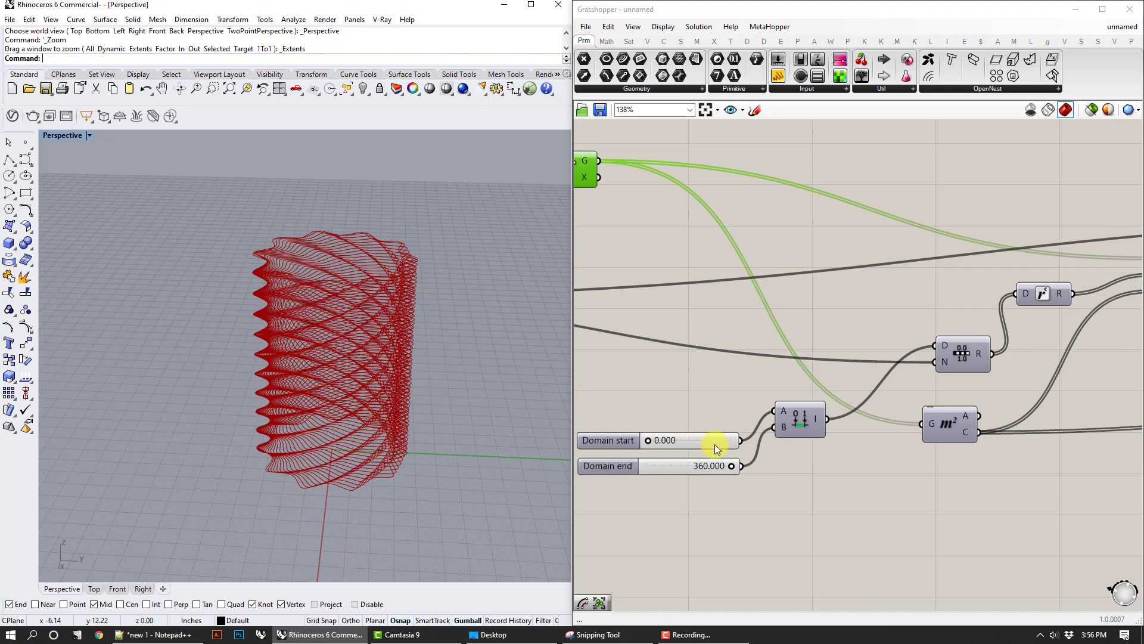
# Step: Set the Domain end slider of the rotation angle range to 90
pyautogui.moveTo(972, 454)
pyautogui.mouseDown(button='right')
pyautogui.moveTo(851, 454)
pyautogui.moveTo(980, 451)
pyautogui.mouseUp(button='right')
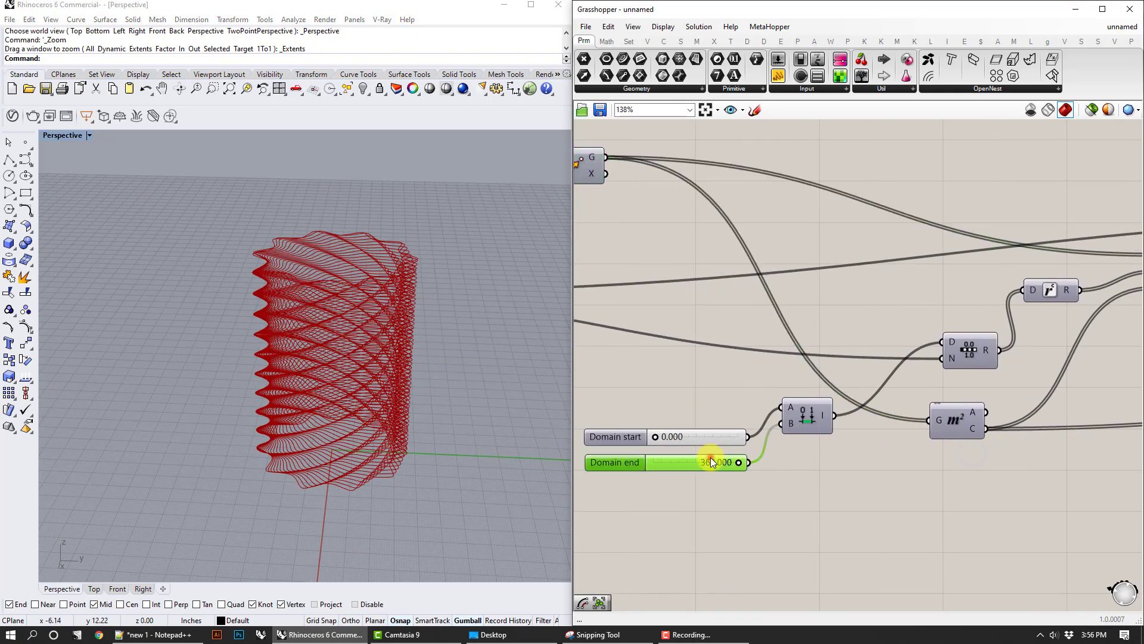
pyautogui.doubleClick(710, 457)
pyautogui.write('90')
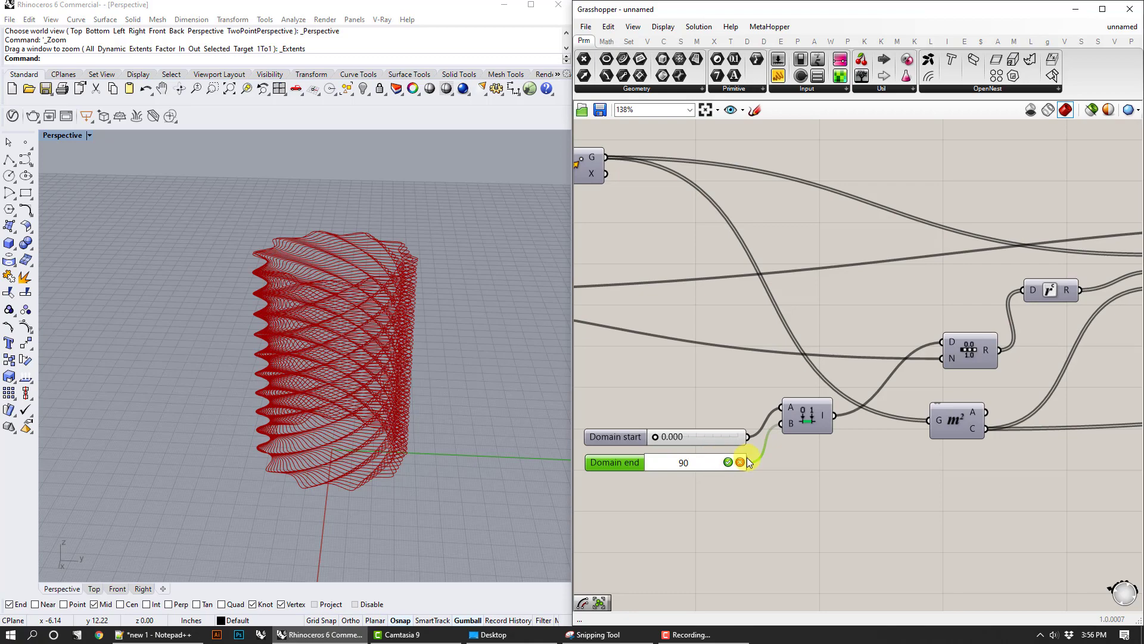
pyautogui.click(731, 461)
pyautogui.moveTo(430, 403); pyautogui.dragTo(457, 402, button='right')
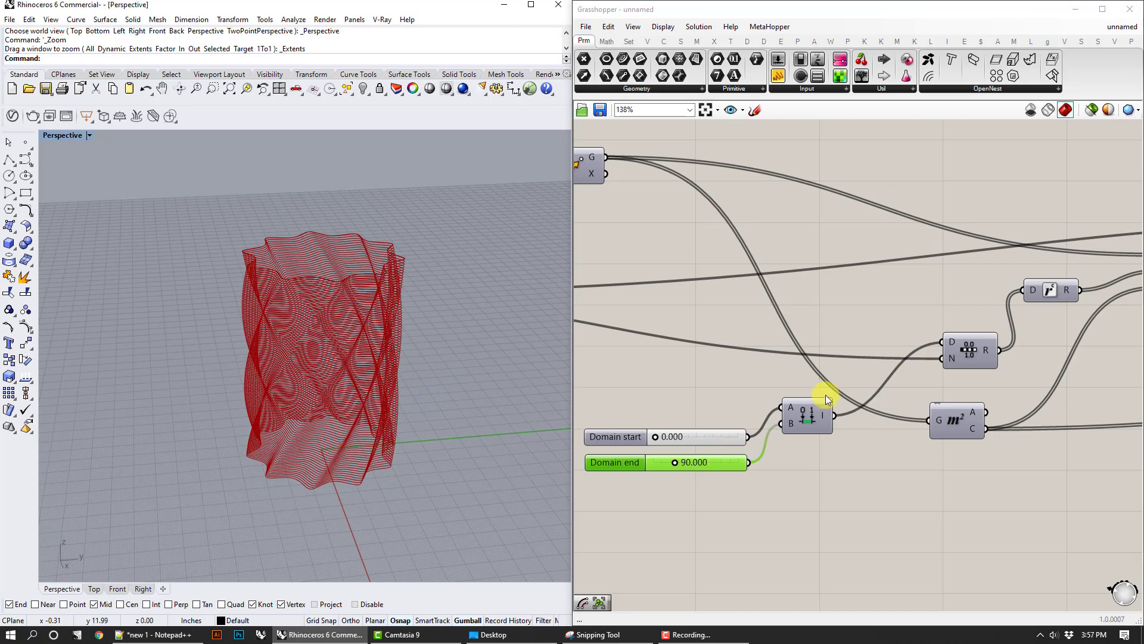
# Step: Turn off the preview of the Rotate component
pyautogui.moveTo(956, 335); pyautogui.dragTo(860, 304, button='right')
pyautogui.click(913, 298)
pyautogui.rightClick(913, 298)
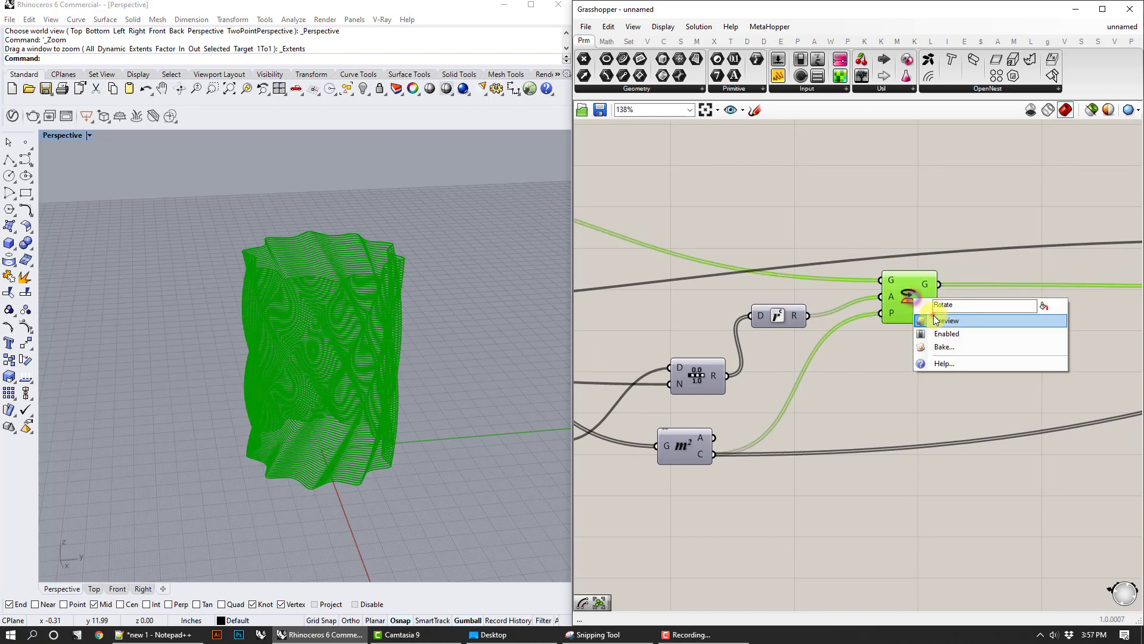
pyautogui.click(933, 315)
# Step: Turn on the preview of the Scale component driven by the Graph Mapper and view the scaled tower curves
pyautogui.moveTo(1056, 319); pyautogui.dragTo(782, 342, button='right')
pyautogui.scroll(-2, 782, 342)
pyautogui.click(1028, 345)
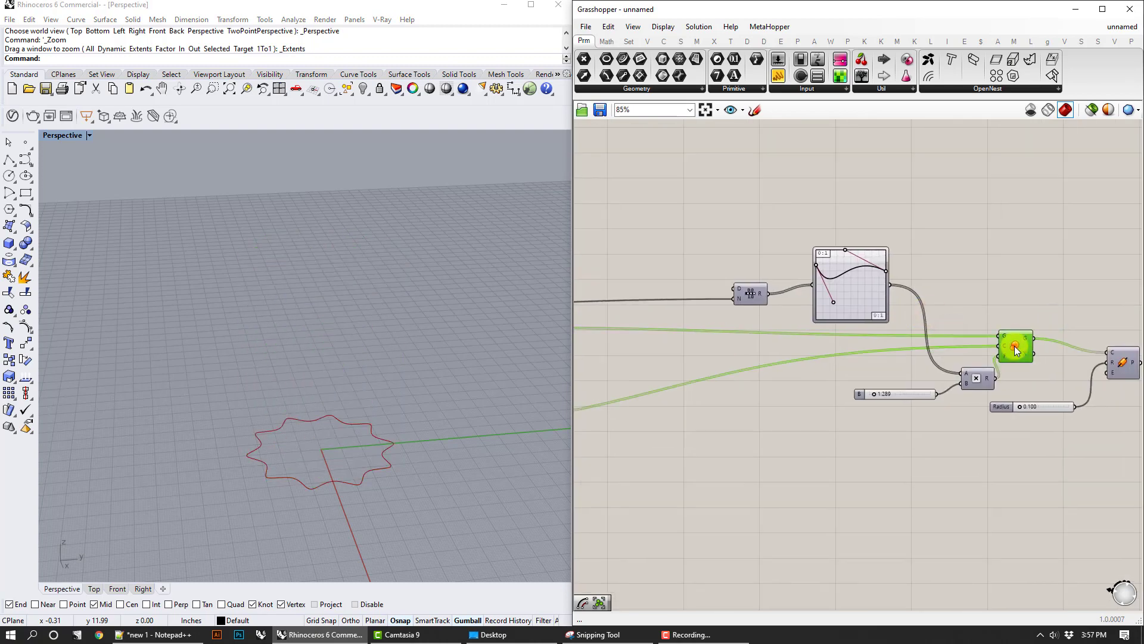
pyautogui.rightClick(1030, 347)
pyautogui.click(1033, 365)
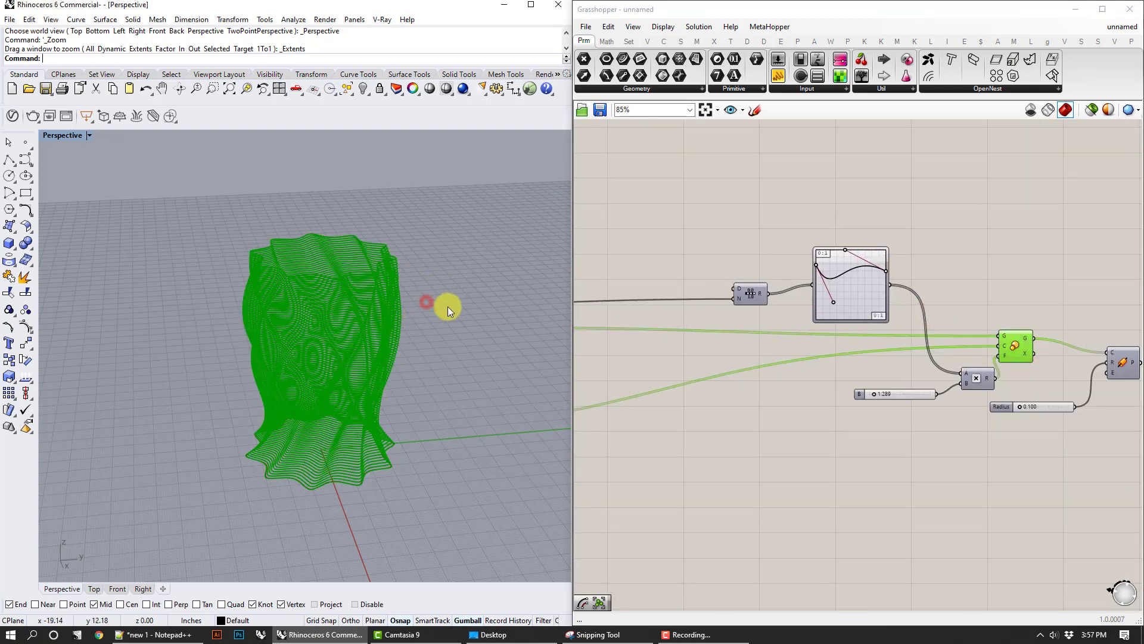
pyautogui.moveTo(448, 306); pyautogui.dragTo(473, 265, button='right')
pyautogui.click(881, 343)
# Step: Turn on the preview of the Pipe component and inspect the piped tower up close
pyautogui.moveTo(1016, 257); pyautogui.dragTo(822, 261, button='right')
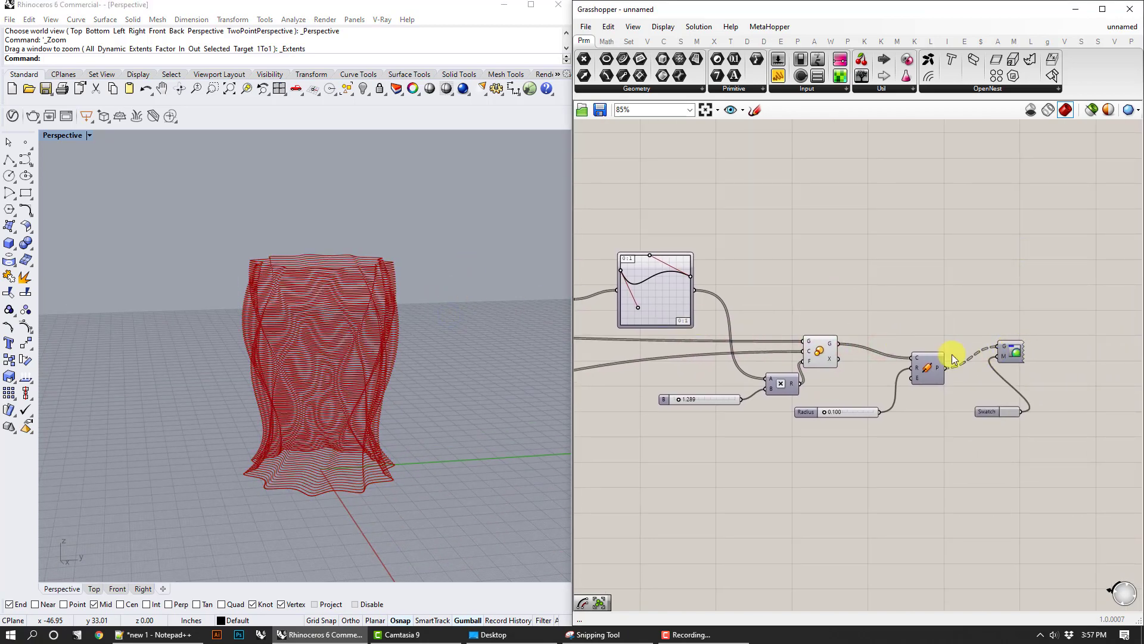
pyautogui.click(930, 365)
pyautogui.click(1007, 354)
pyautogui.rightClick(1005, 356)
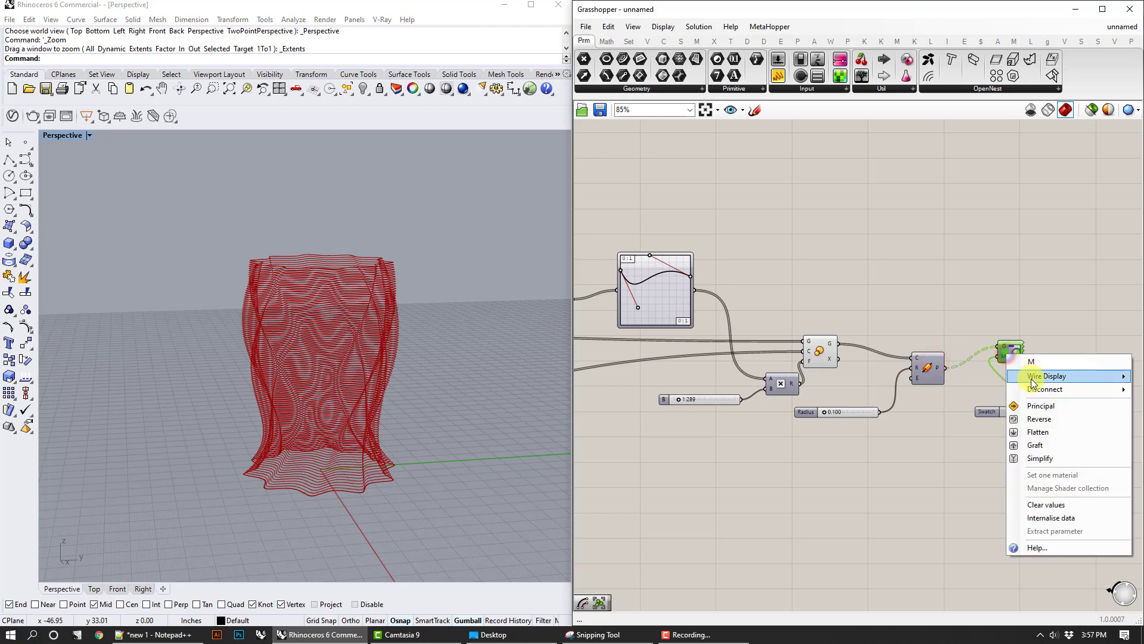
pyautogui.click(1047, 324)
pyautogui.rightClick(929, 364)
pyautogui.click(944, 382)
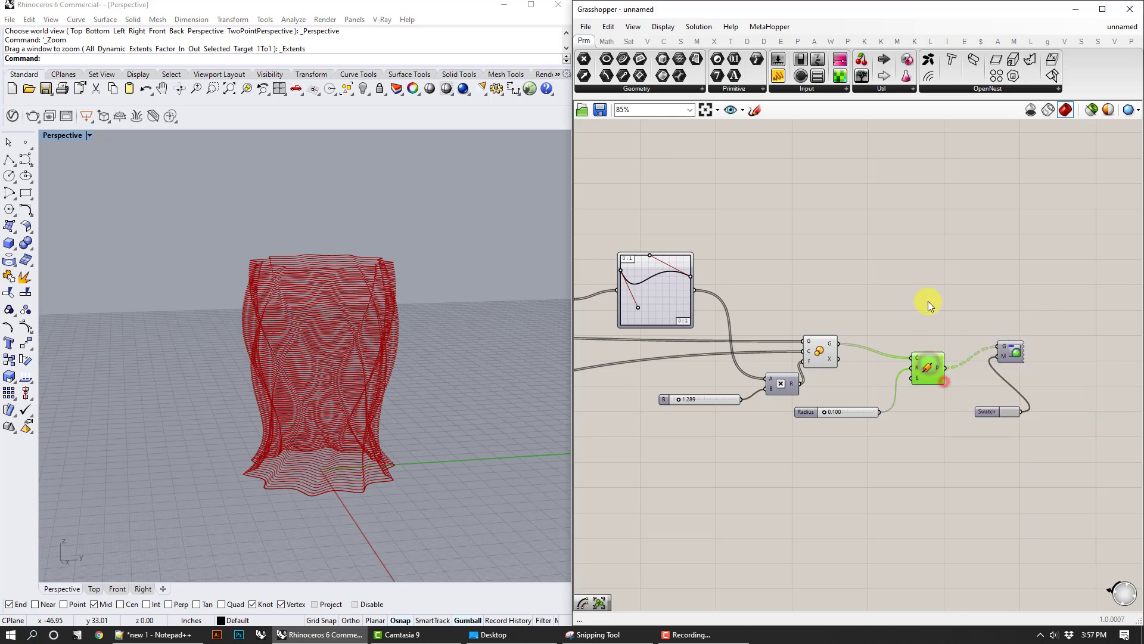
pyautogui.click(930, 305)
pyautogui.scroll(8, 357, 352)
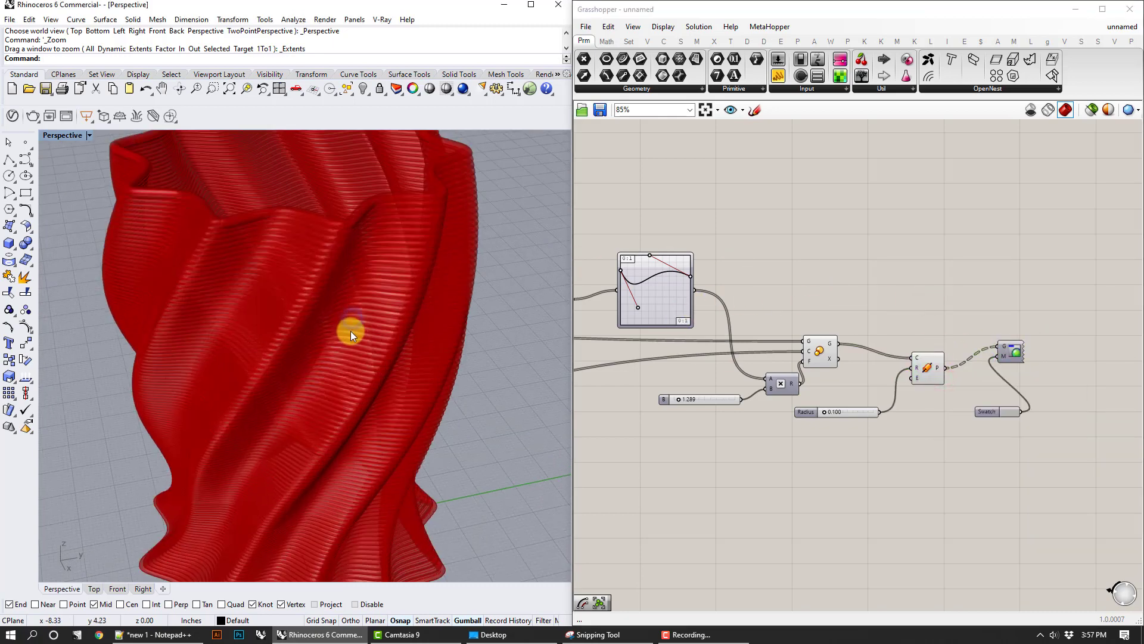
pyautogui.scroll(-8, 350, 335)
# Step: Turn off the previews of the Scale and Pipe components together
pyautogui.moveTo(931, 369)
pyautogui.mouseDown()
pyautogui.moveTo(940, 354)
pyautogui.moveTo(919, 376)
pyautogui.mouseUp()
pyautogui.click(924, 314)
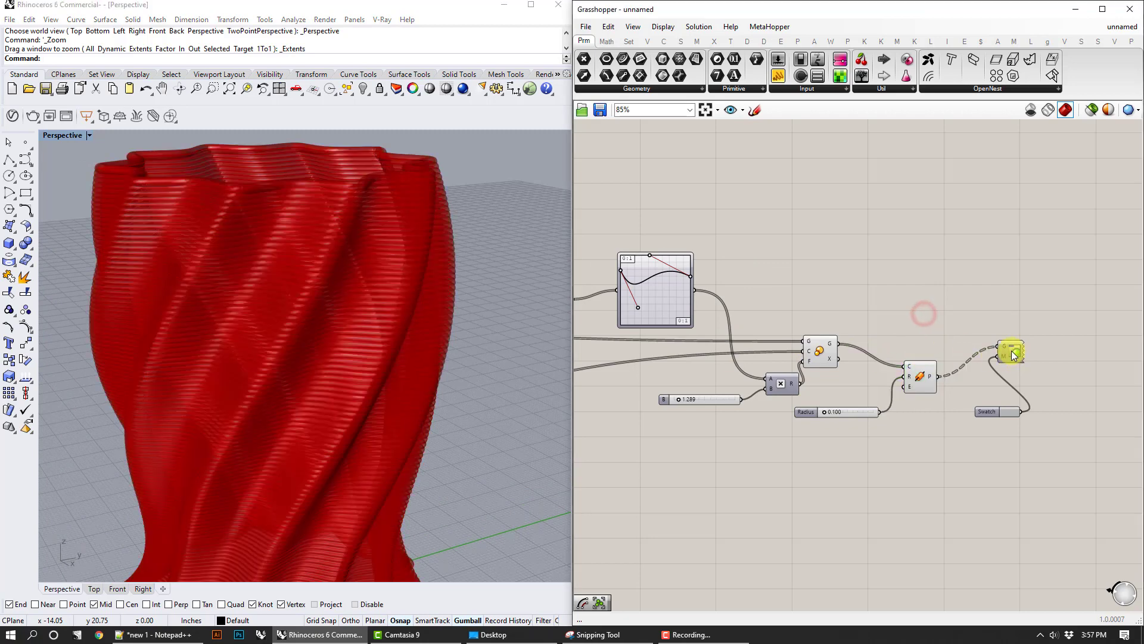
pyautogui.click(1015, 356)
pyautogui.click(883, 288)
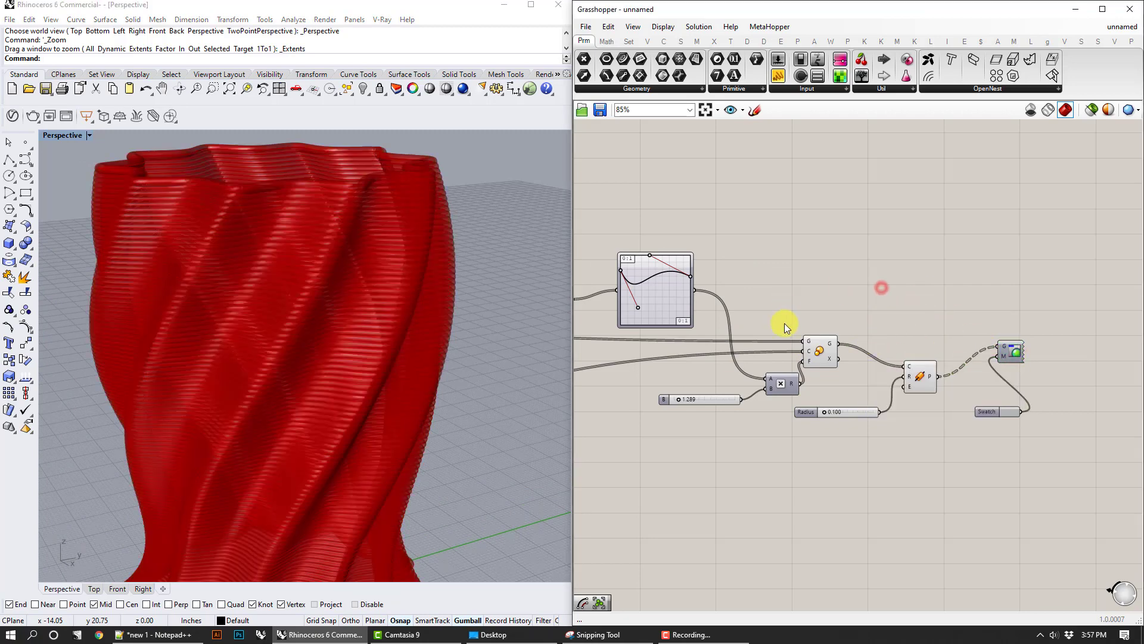
pyautogui.moveTo(938, 461); pyautogui.dragTo(796, 313)
pyautogui.rightClick(794, 262)
pyautogui.click(806, 282)
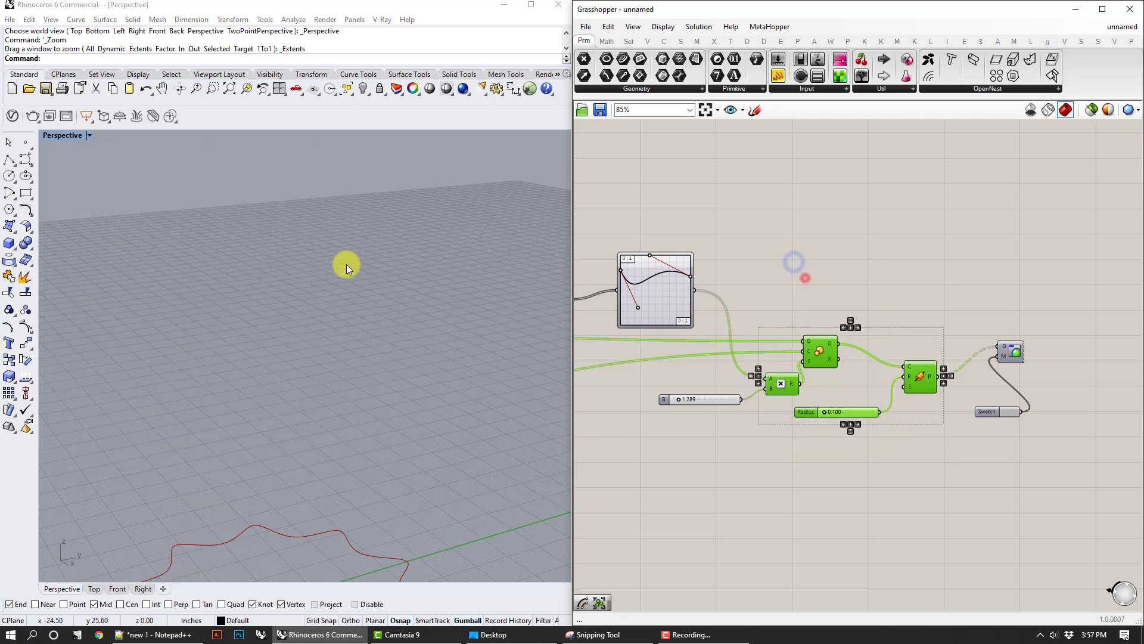
# Step: Turn on the preview of the Custom Preview component and clear the selection
pyautogui.click(966, 286)
pyautogui.rightClick(1011, 352)
pyautogui.click(1034, 378)
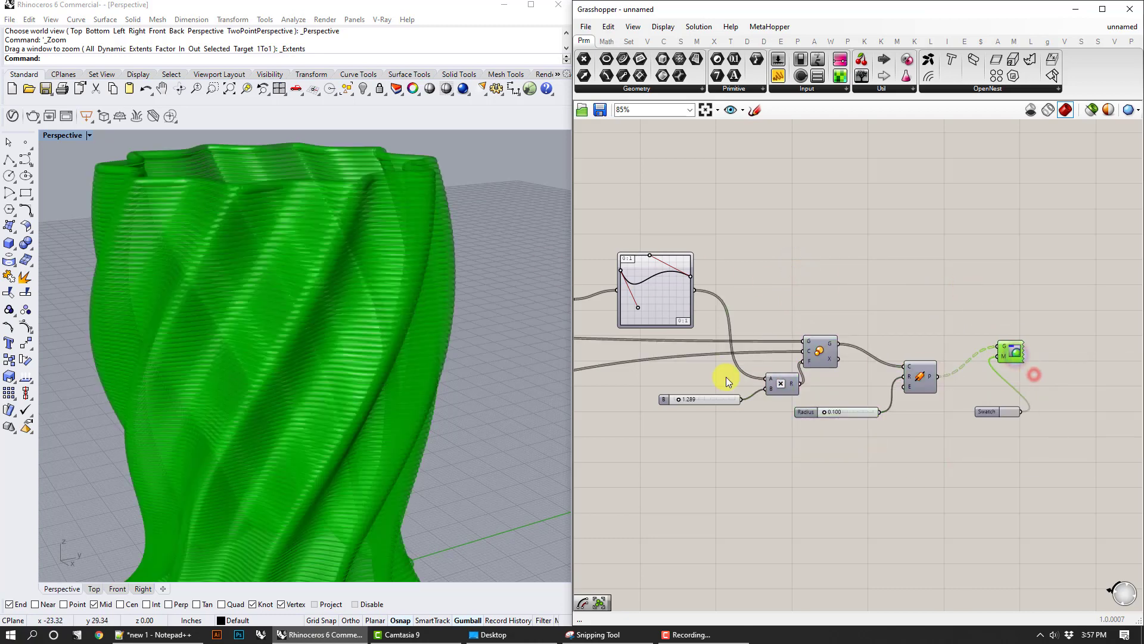
pyautogui.click(521, 264)
pyautogui.click(915, 242)
# Step: Examine the shaded piped tower from the side and from above, alongside the rotation domain sliders
pyautogui.moveTo(479, 227); pyautogui.dragTo(397, 355, button='right')
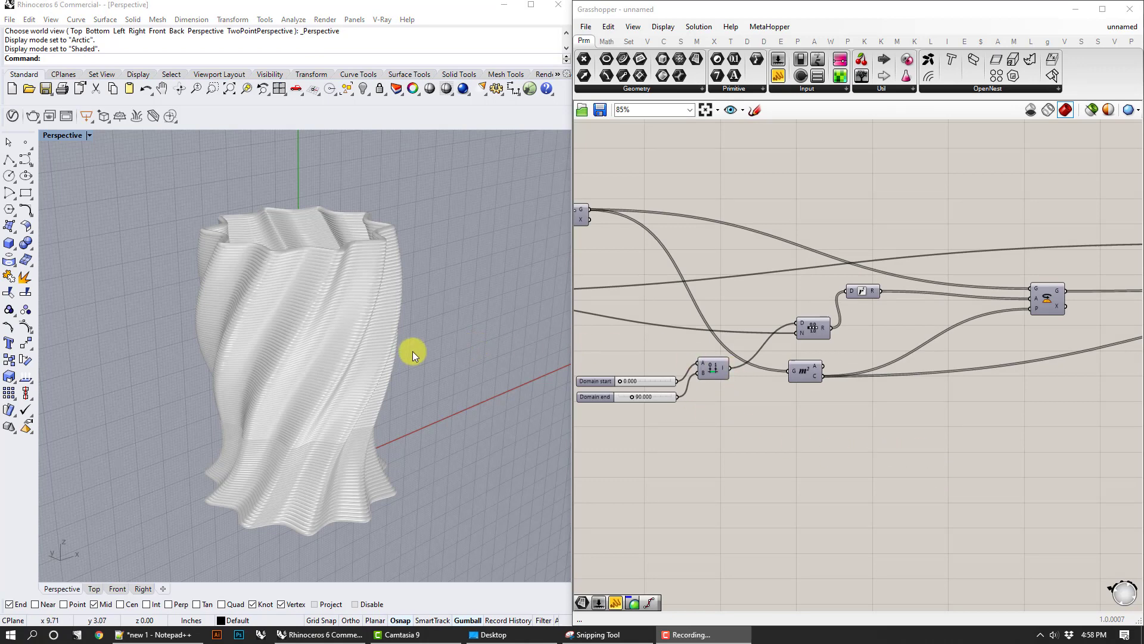
pyautogui.moveTo(413, 352); pyautogui.dragTo(429, 307, button='right')
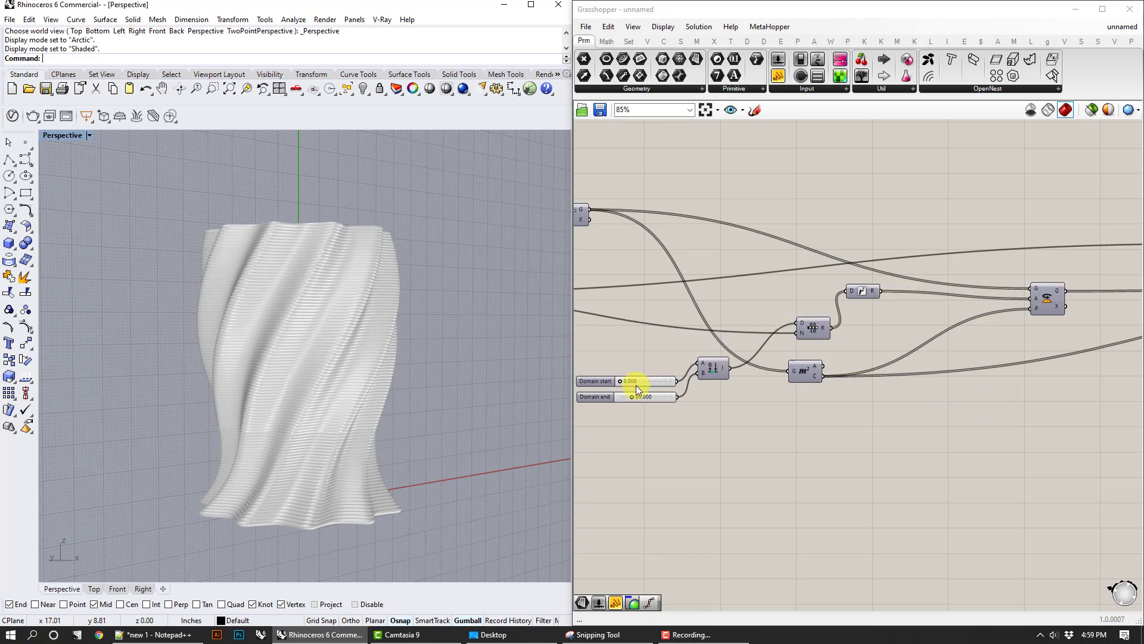
pyautogui.scroll(2, 635, 385)
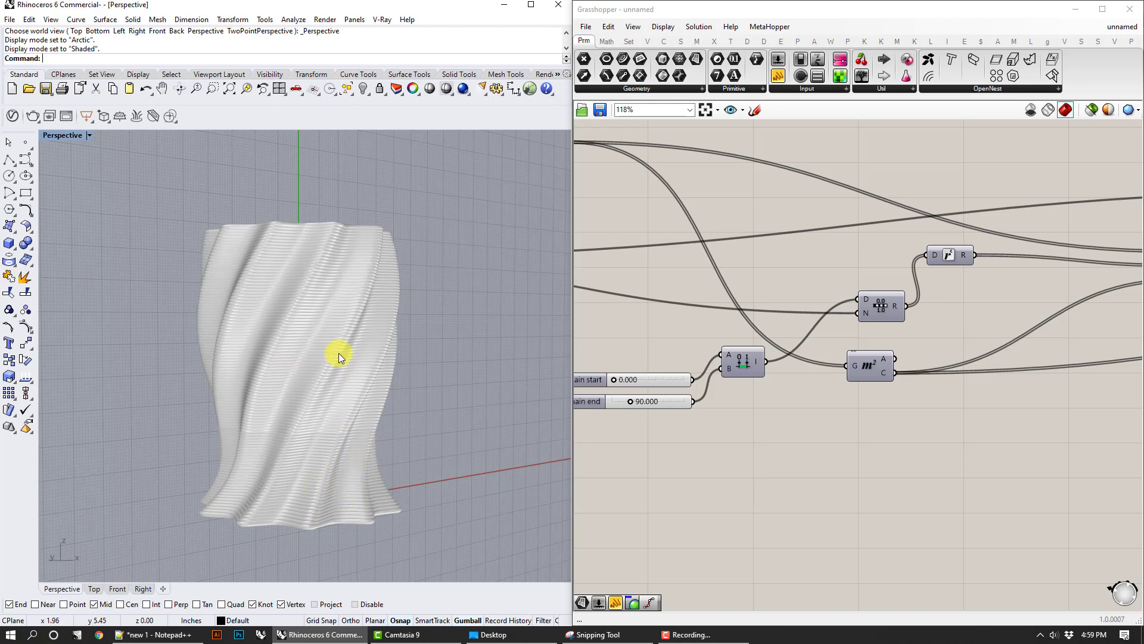
pyautogui.moveTo(338, 353); pyautogui.dragTo(292, 388, button='right')
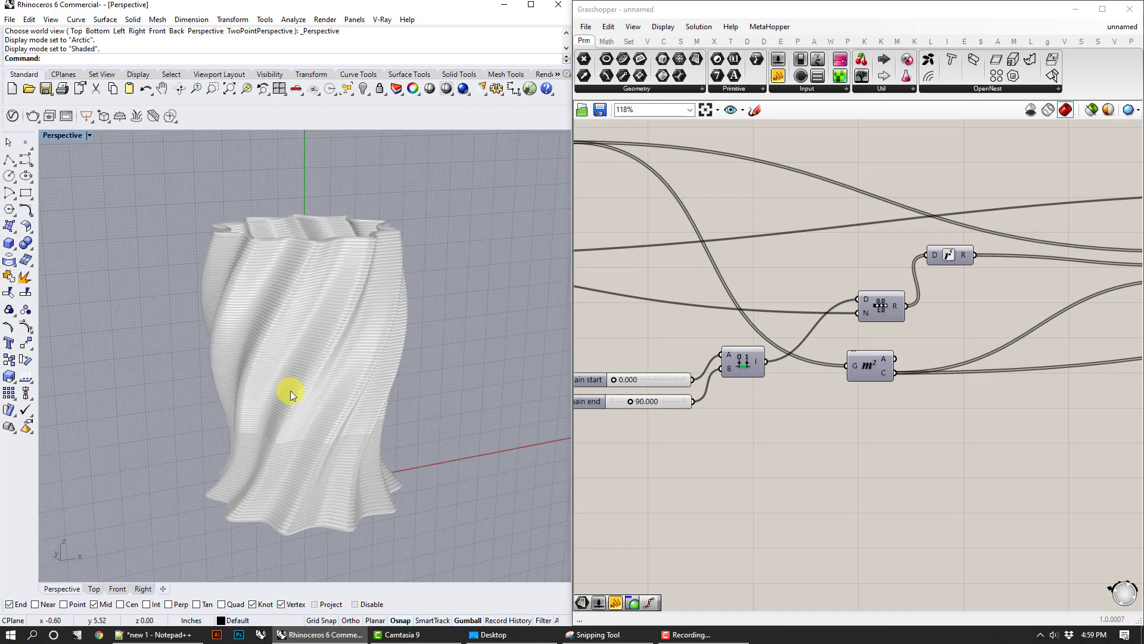
pyautogui.moveTo(352, 324); pyautogui.dragTo(324, 358, button='right')
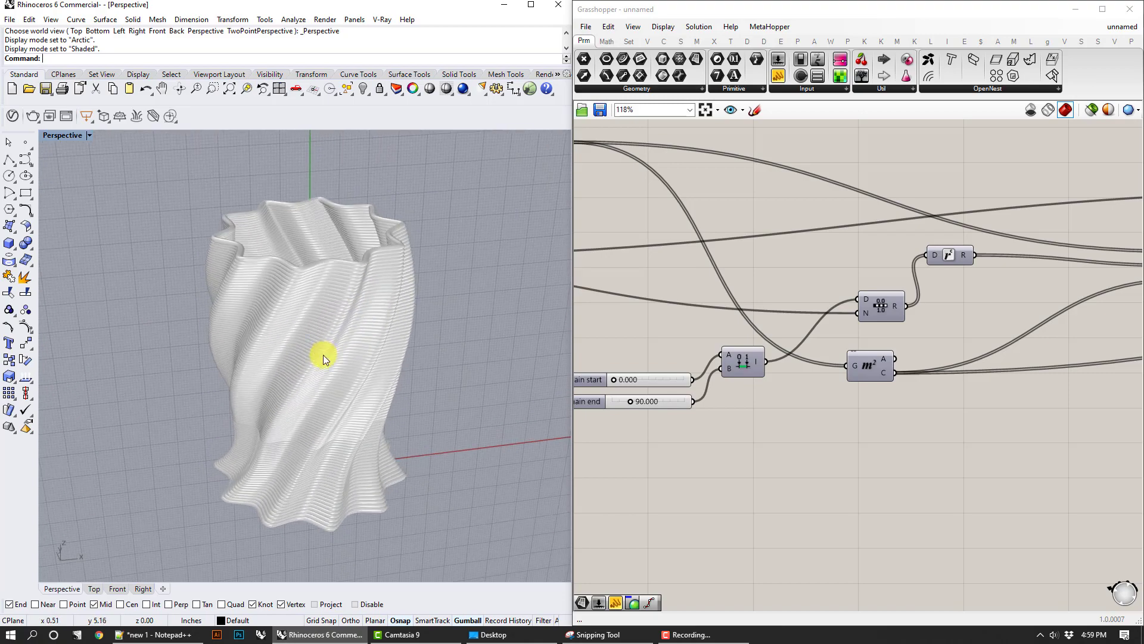
pyautogui.scroll(-2, 843, 429)
# Step: Tidy the rotation section by shifting the Rotate component and placing the Radians component close to its angle input
pyautogui.moveTo(782, 421); pyautogui.dragTo(882, 399, button='right')
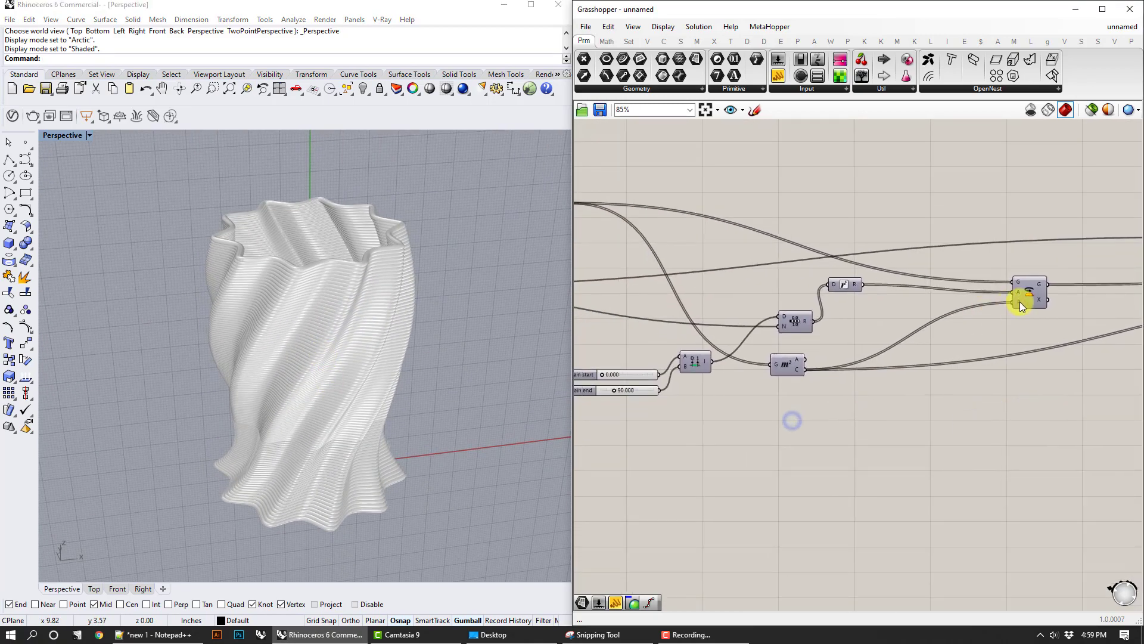
pyautogui.click(1020, 298)
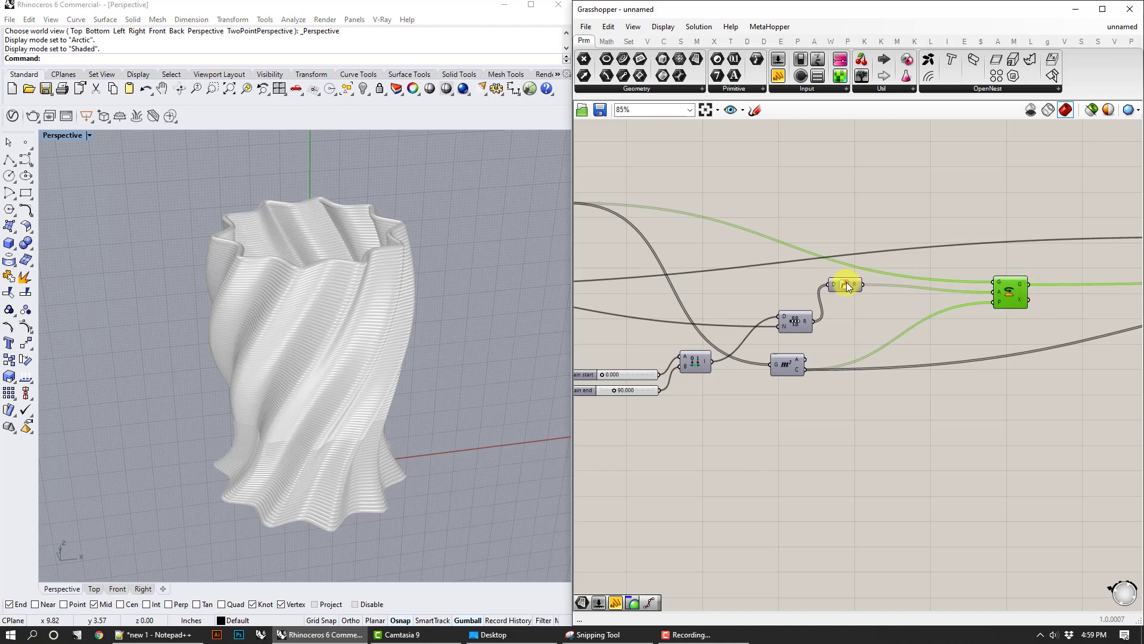
pyautogui.moveTo(847, 286); pyautogui.dragTo(932, 296)
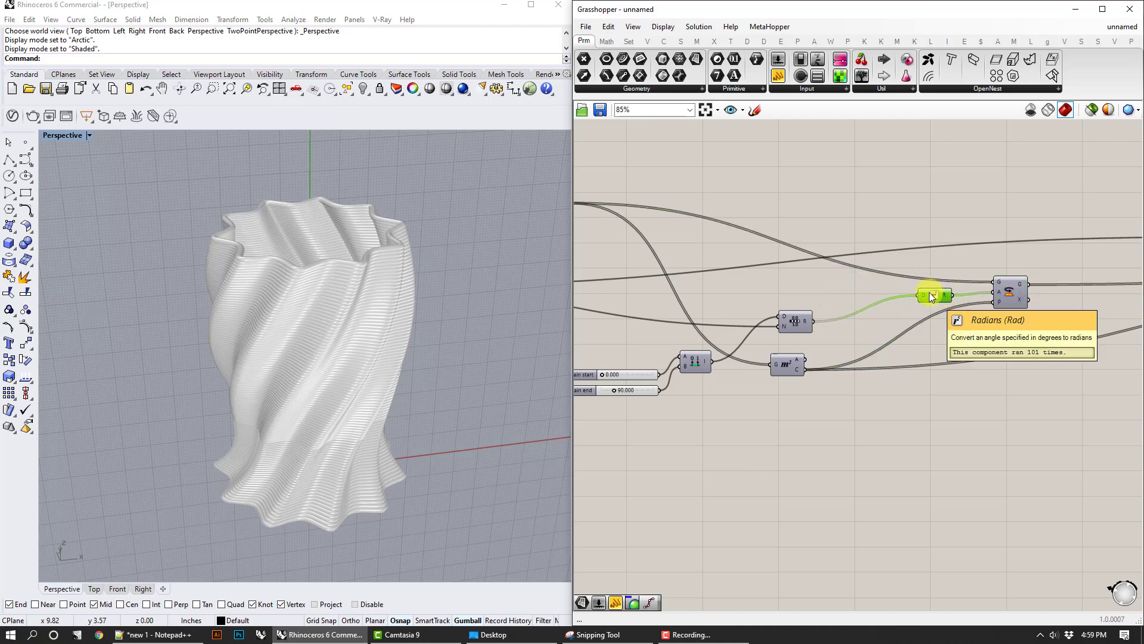
# Step: Delete the rotation Range component, the Construct Domain component and its two sliders, and shift the Area component into the freed space
pyautogui.moveTo(856, 326); pyautogui.dragTo(912, 305, button='right')
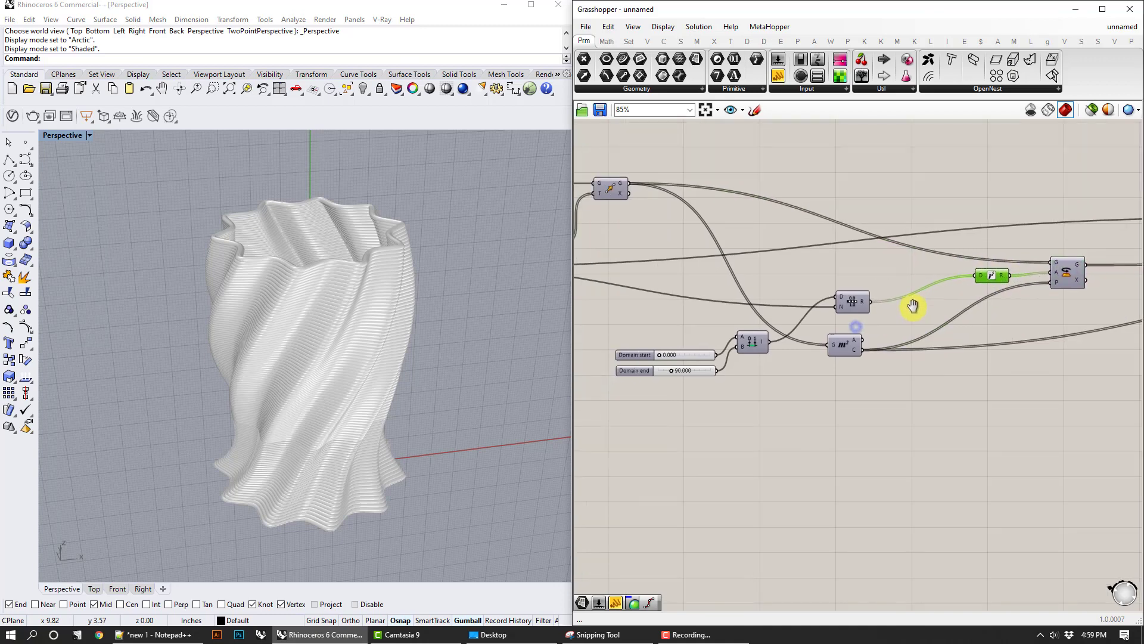
pyautogui.click(854, 300)
pyautogui.press('Delete')
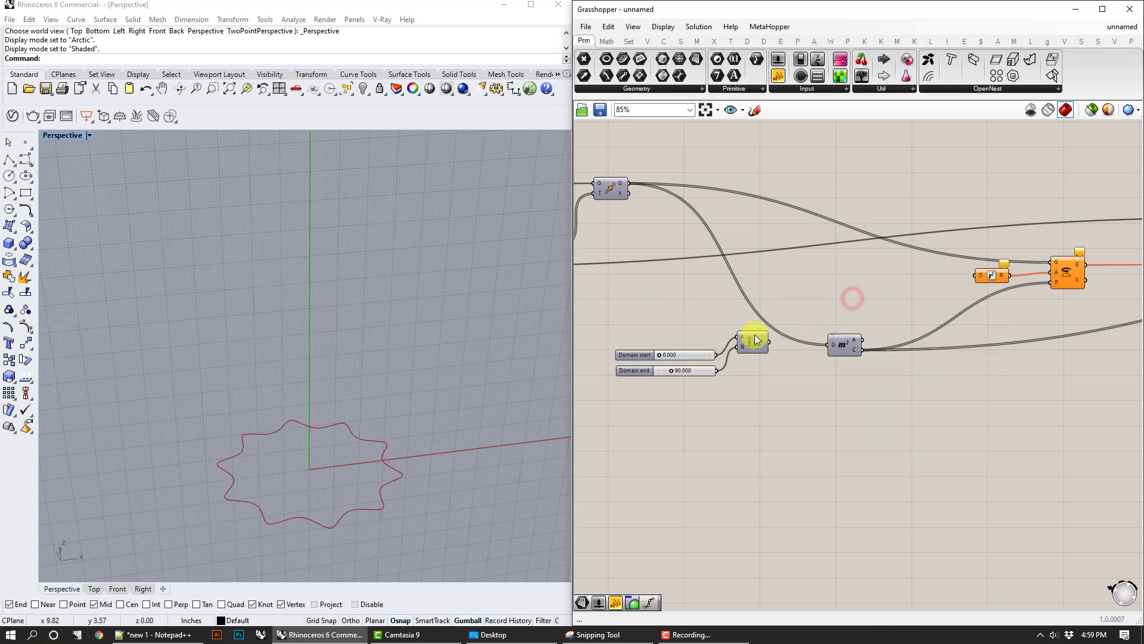
pyautogui.press('Delete')
pyautogui.moveTo(717, 421); pyautogui.dragTo(678, 340)
pyautogui.press('Delete')
pyautogui.moveTo(845, 348); pyautogui.dragTo(739, 348)
# Step: Add a Graph Mapper with a Sine graph, reshape its curve into a single central peak, and place it ahead of the Radians component
pyautogui.doubleClick(918, 399)
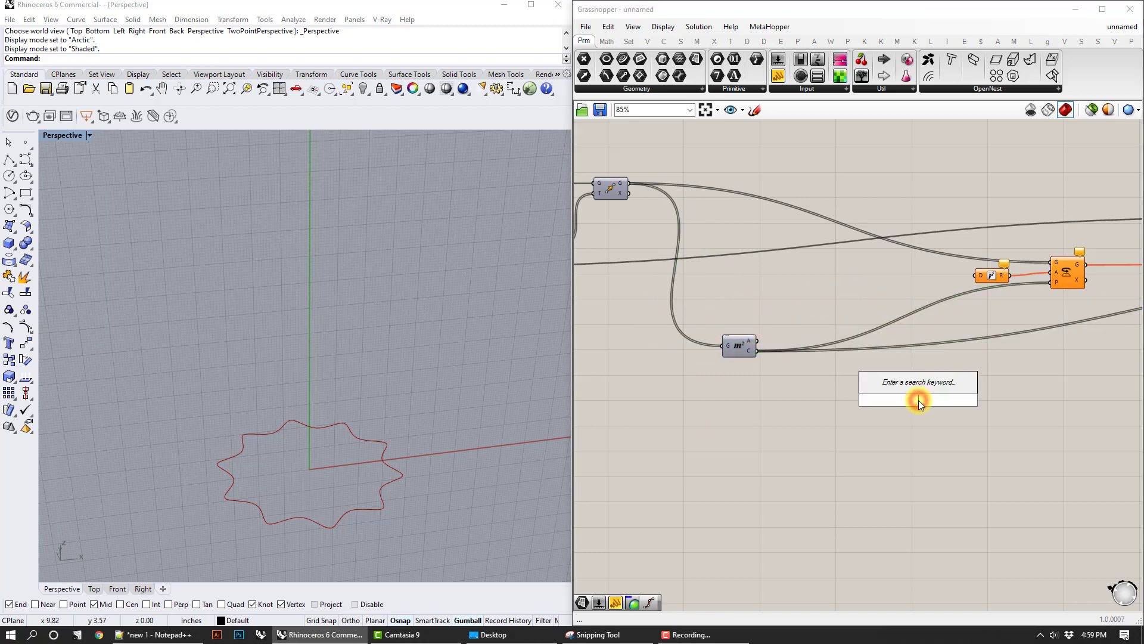
pyautogui.write('graph')
pyautogui.click(915, 385)
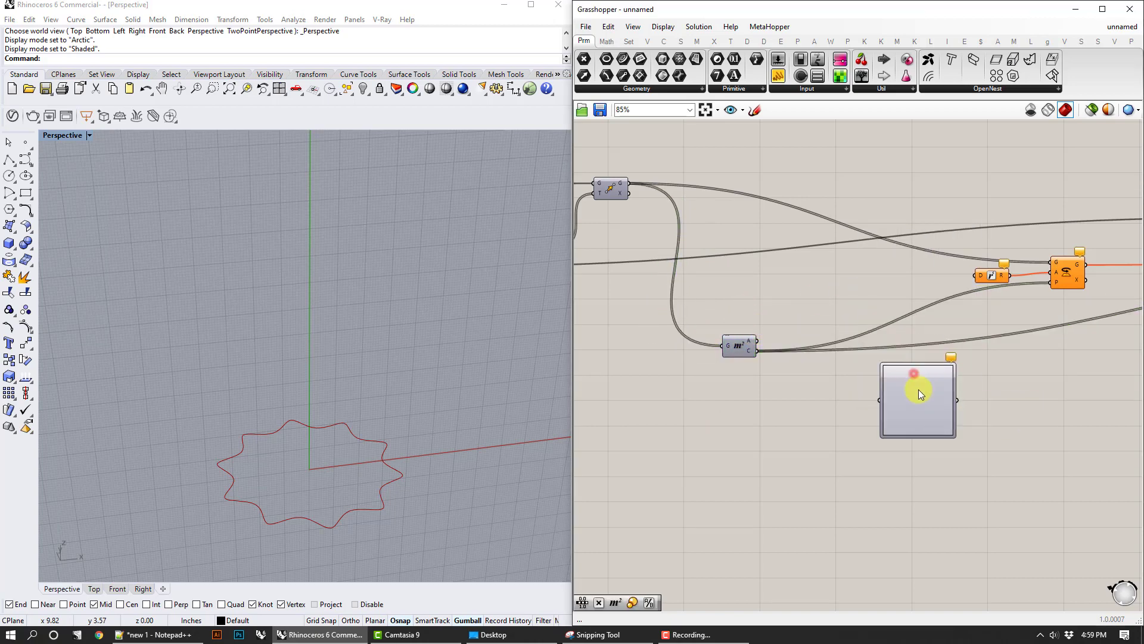
pyautogui.rightClick(918, 390)
pyautogui.moveTo(982, 547)
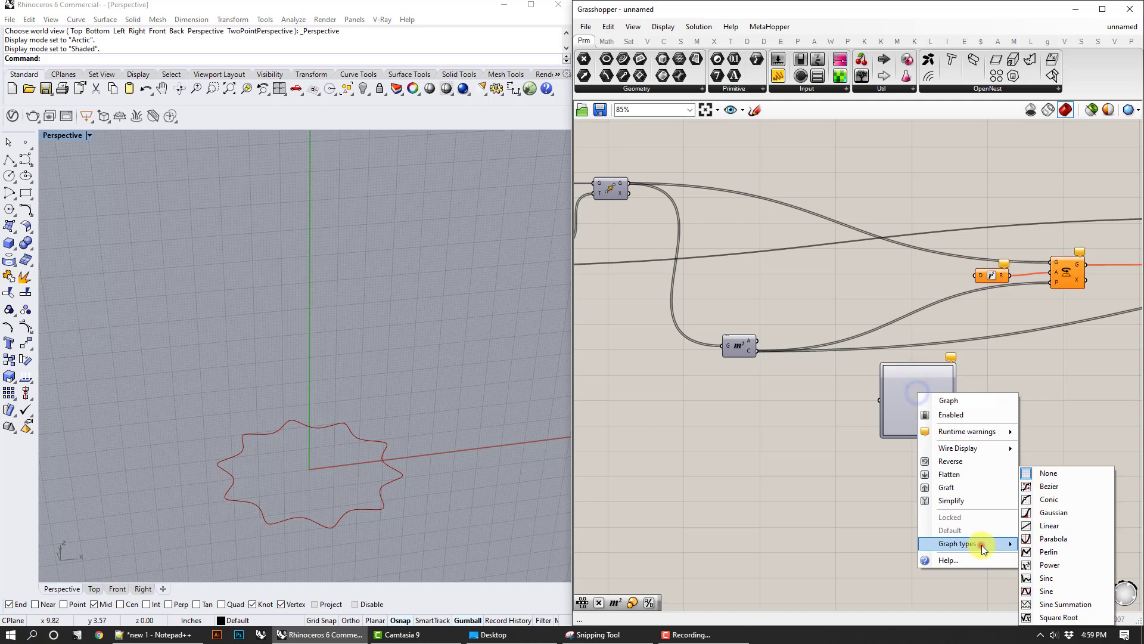
pyautogui.click(1064, 588)
pyautogui.moveTo(951, 366); pyautogui.dragTo(916, 365)
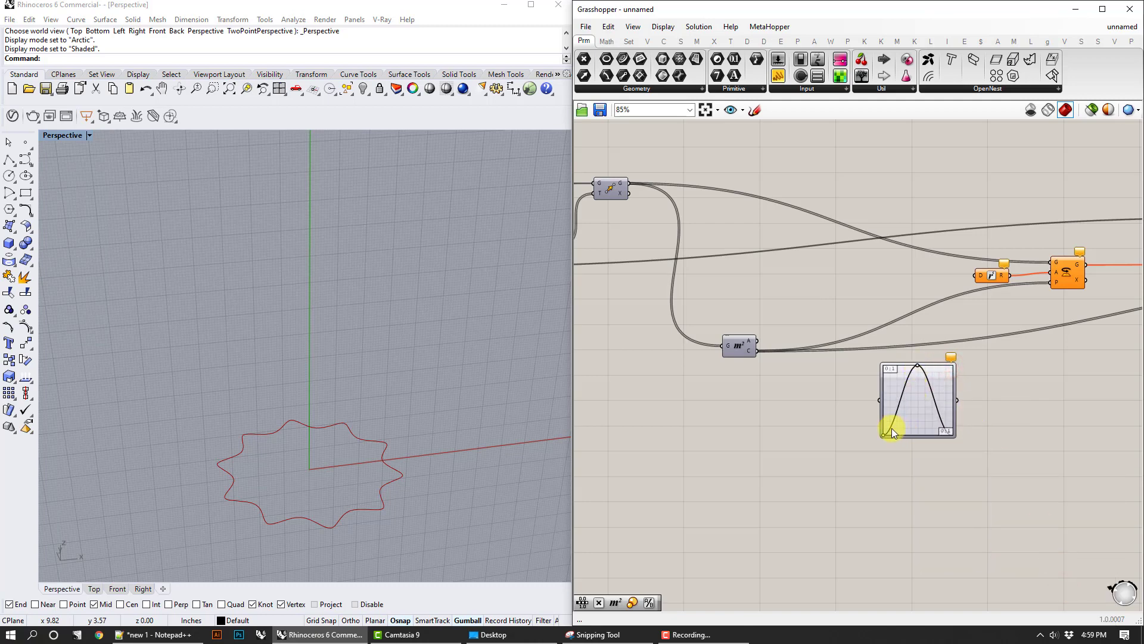
pyautogui.scroll(1, 889, 429)
pyautogui.moveTo(881, 435); pyautogui.dragTo(866, 272)
# Step: Add a Range component beside the Graph Mapper and connect its range output to the mapper's input
pyautogui.doubleClick(824, 258)
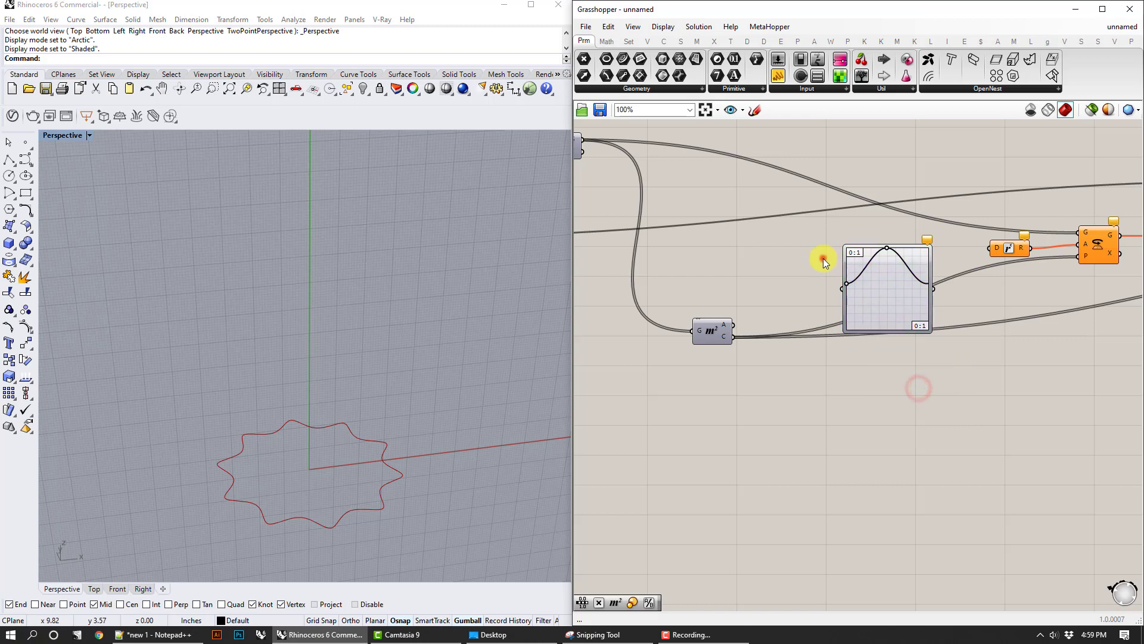
pyautogui.write('range')
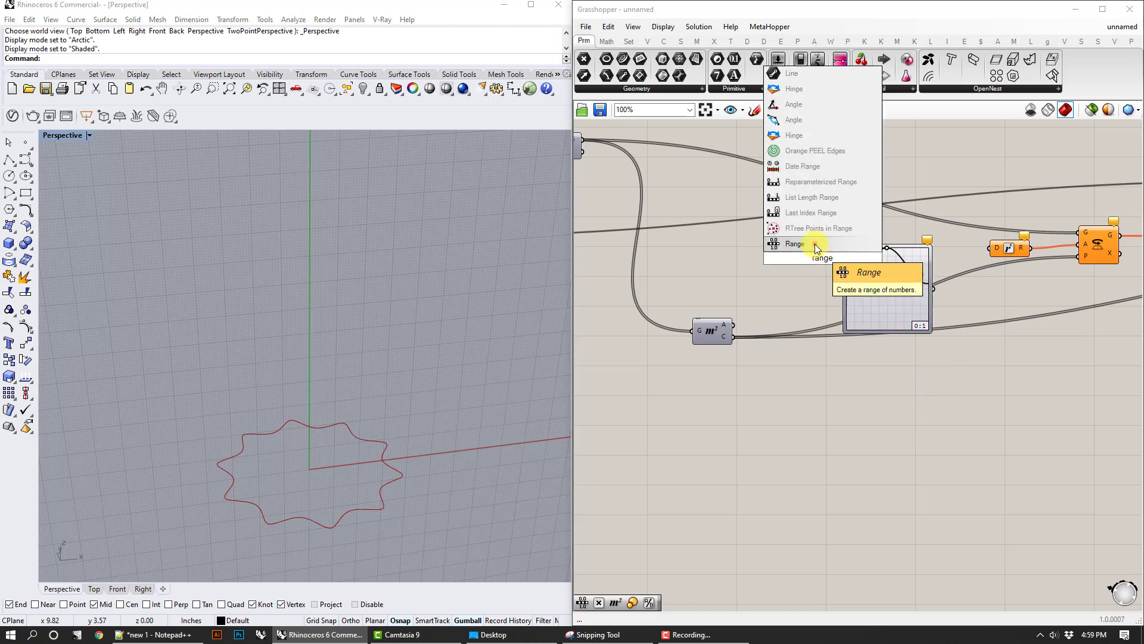
pyautogui.click(814, 245)
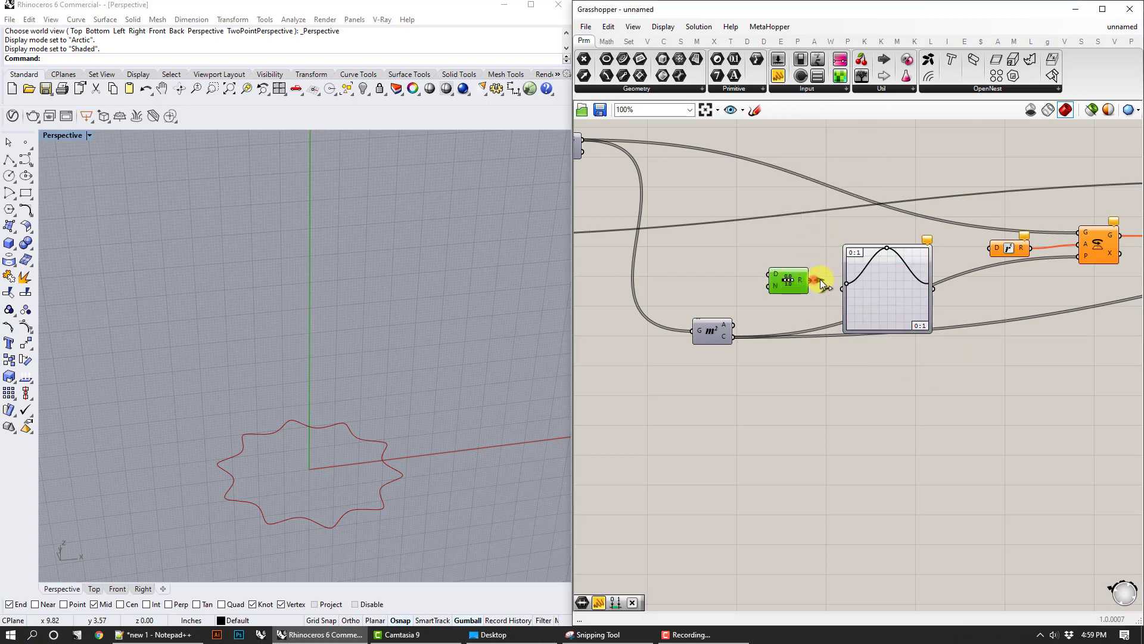
pyautogui.moveTo(820, 279); pyautogui.dragTo(842, 289)
pyautogui.click(788, 279)
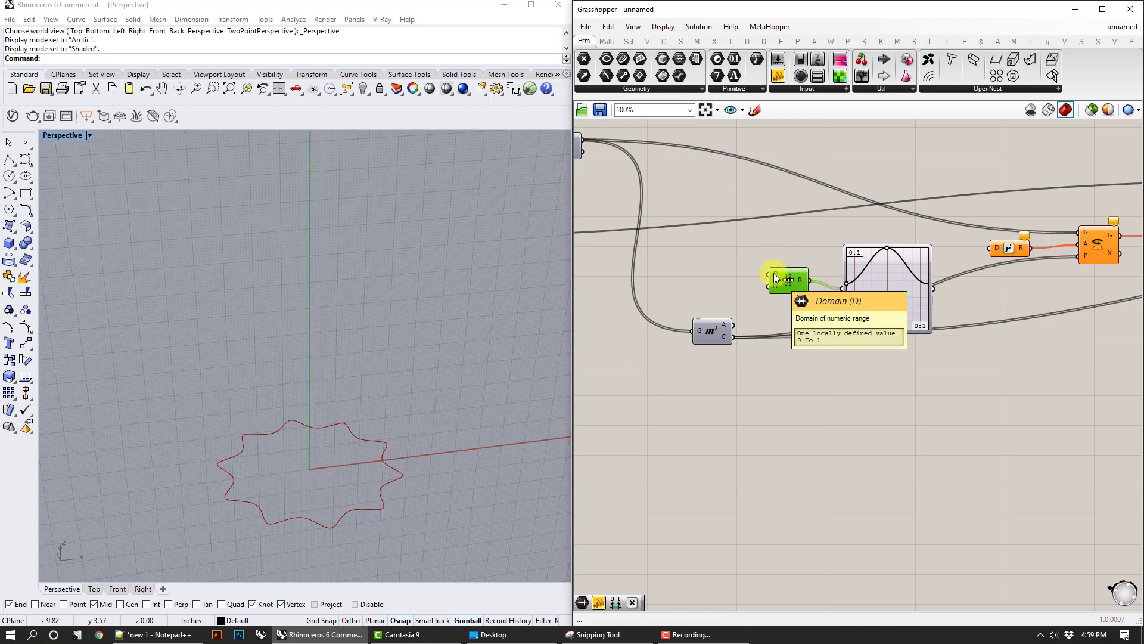
# Step: Add a Multiplication component, connect the Graph Mapper's output to its A input, and arrange both components beneath the Radians component
pyautogui.click(1023, 395)
pyautogui.doubleClick(1022, 396)
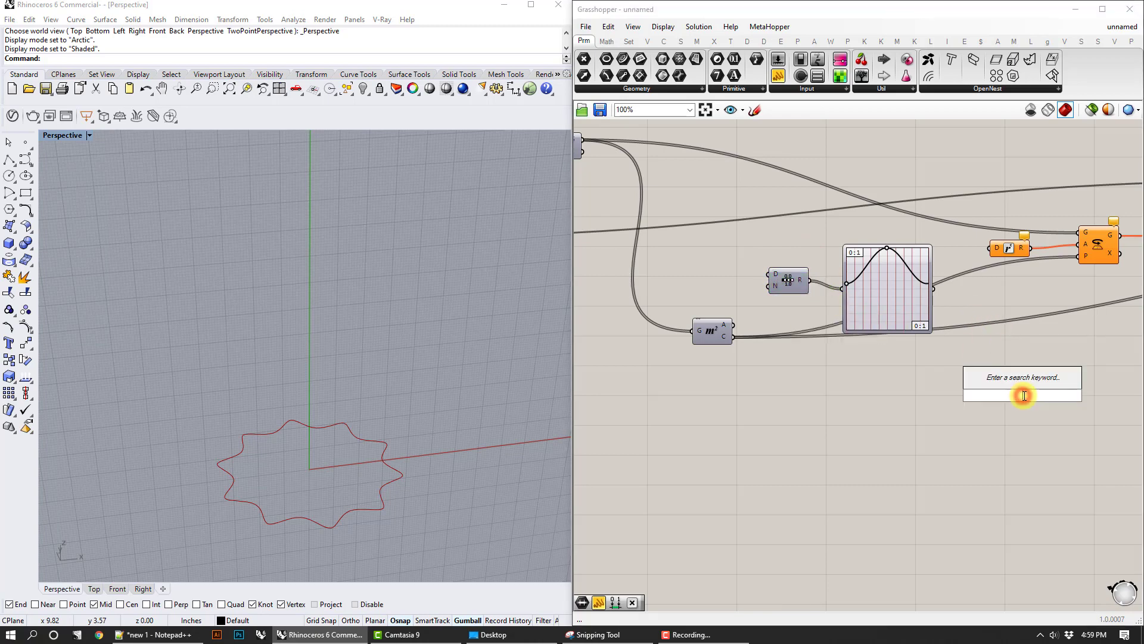
pyautogui.write('mul')
pyautogui.click(1026, 335)
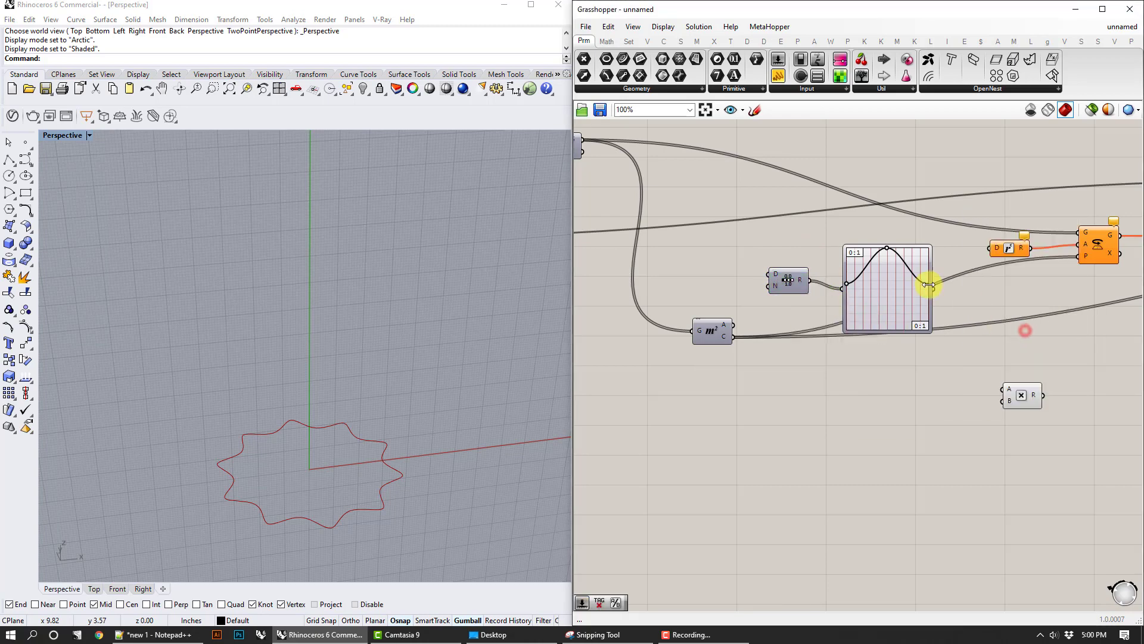
pyautogui.moveTo(934, 288); pyautogui.dragTo(1006, 362)
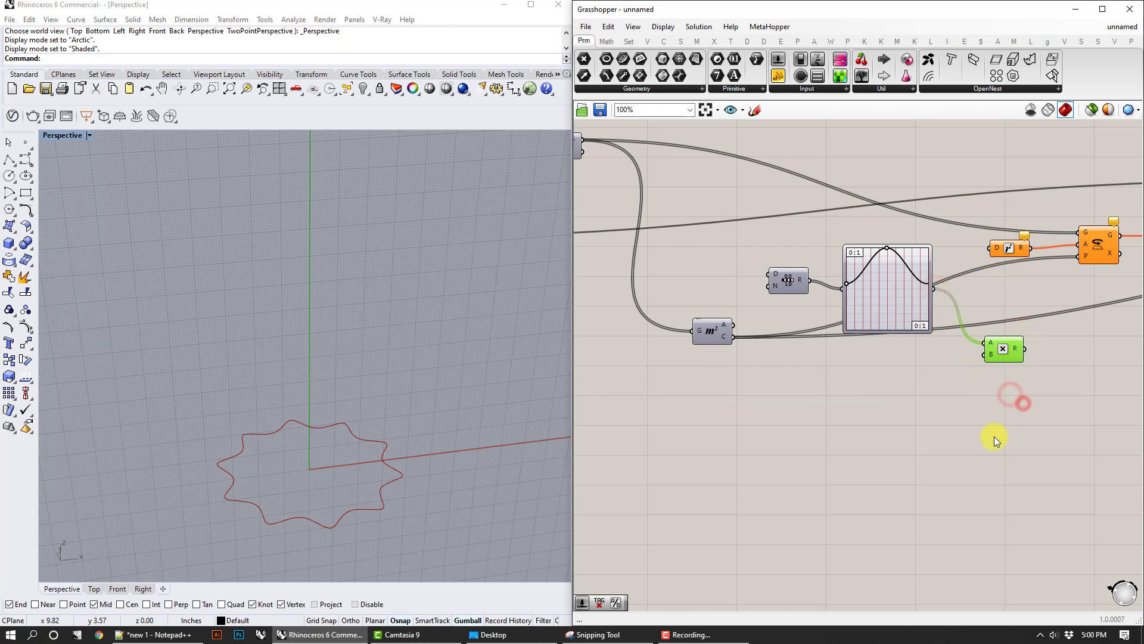
pyautogui.doubleClick(995, 437)
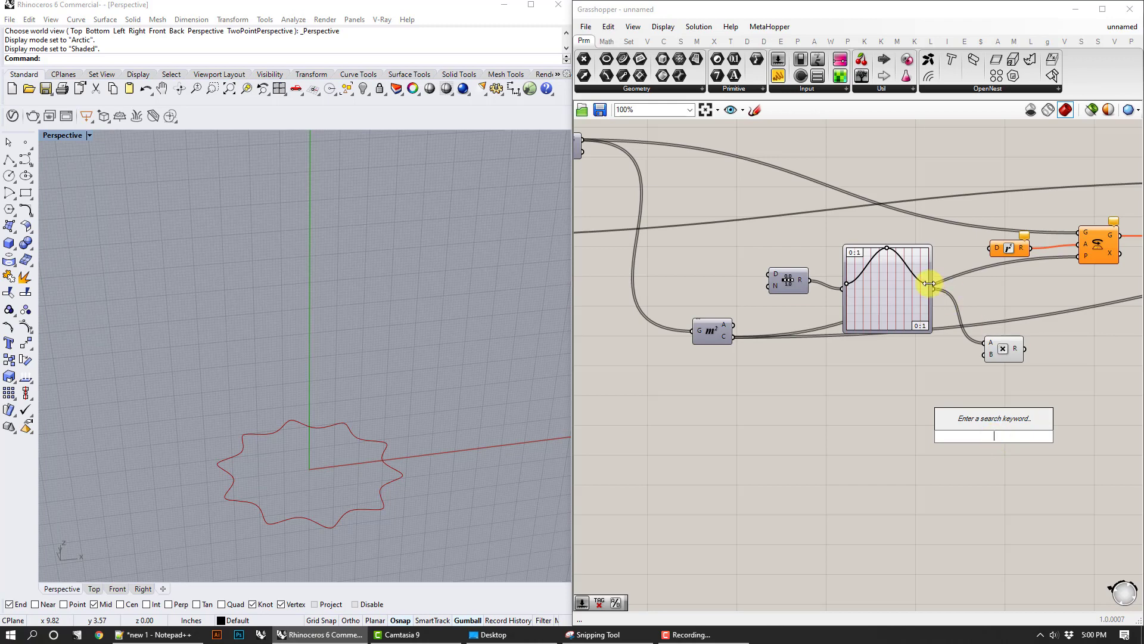
pyautogui.moveTo(896, 292); pyautogui.dragTo(892, 306)
pyautogui.moveTo(1012, 353); pyautogui.dragTo(1011, 338)
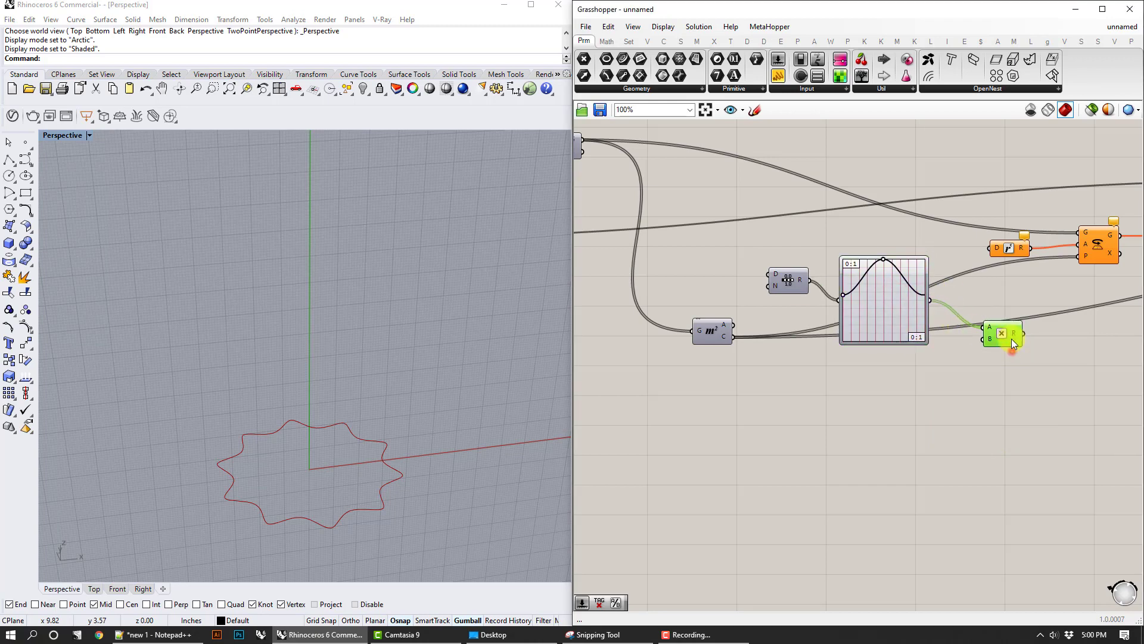
# Step: Add a number slider set to 25, feed it into the Multiplication's B input, and connect the product to the Radians component
pyautogui.doubleClick(990, 404)
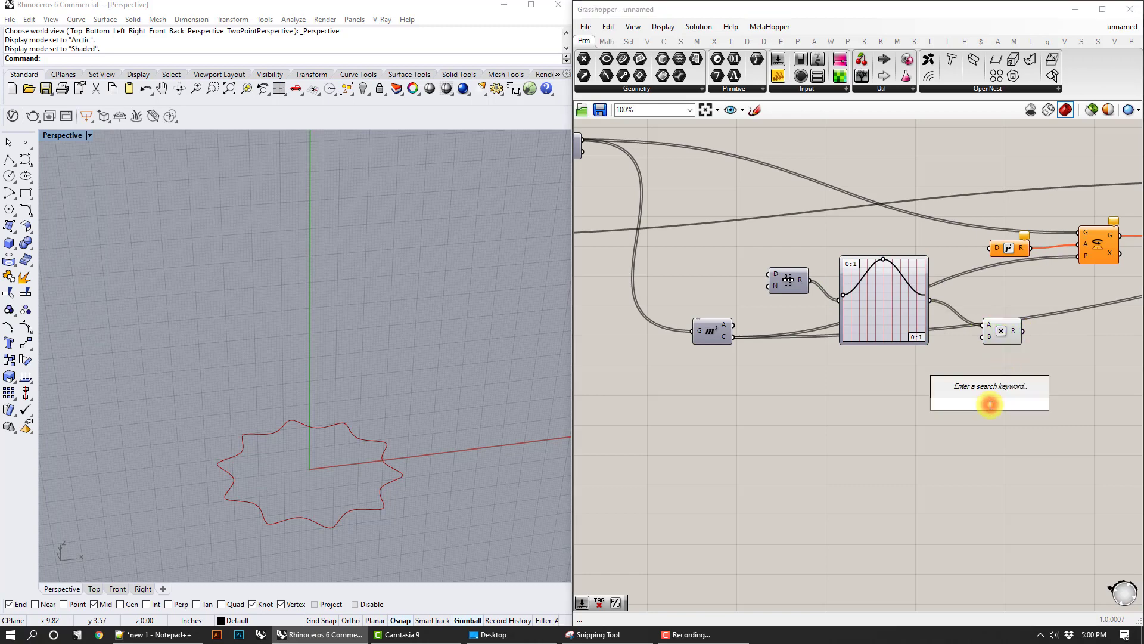
pyautogui.write('0.')
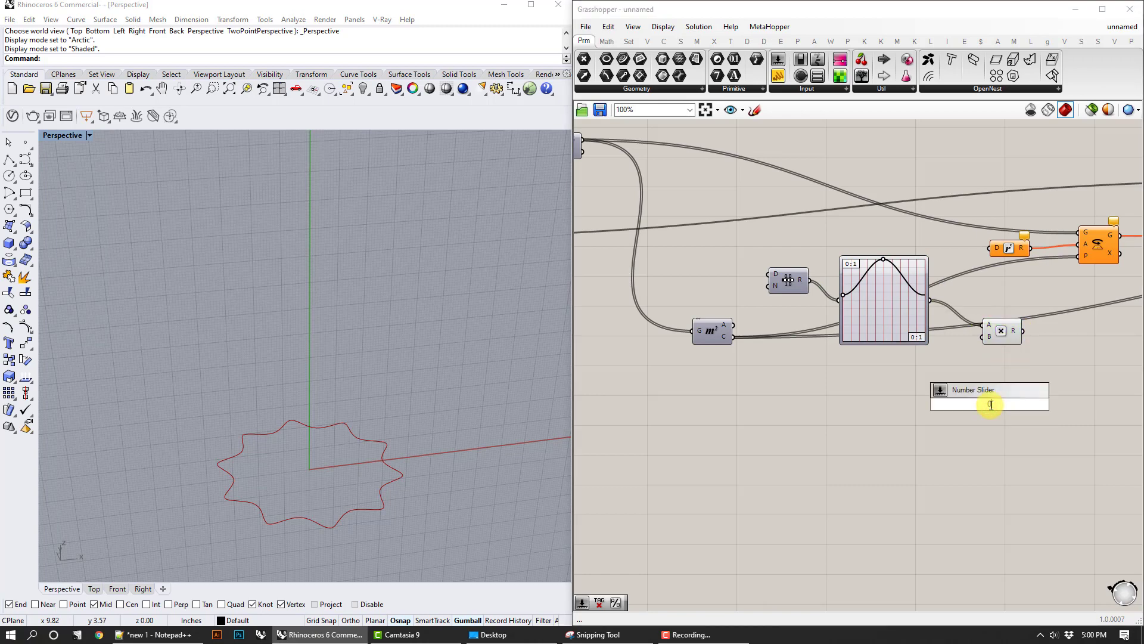
pyautogui.write('36')
pyautogui.press('Return')
pyautogui.click(991, 405)
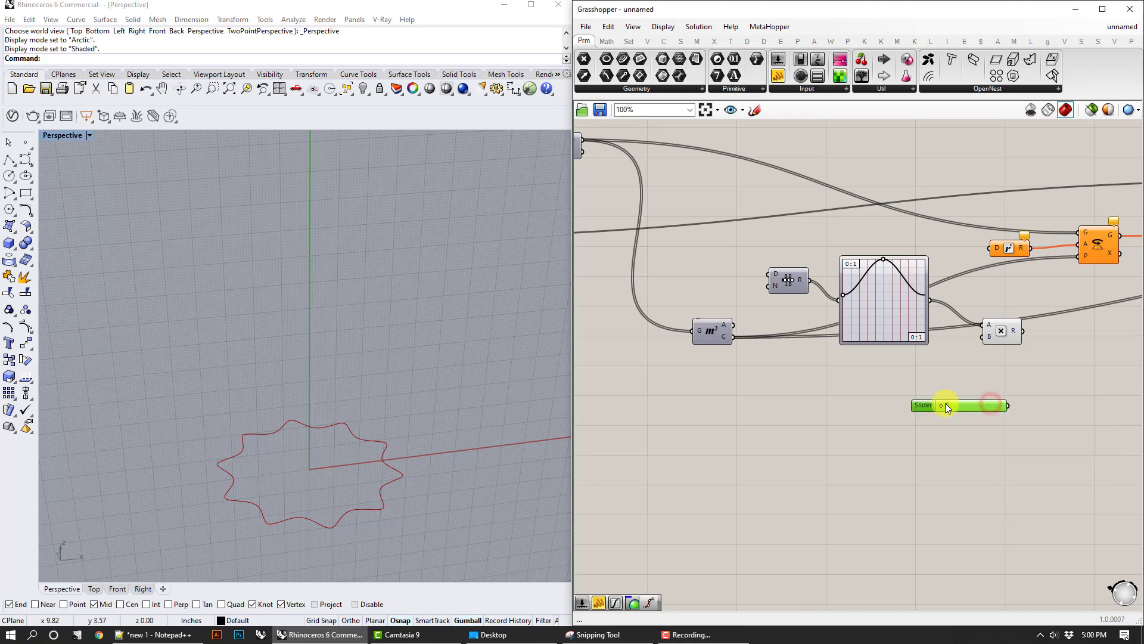
pyautogui.doubleClick(957, 406)
pyautogui.press('Return')
pyautogui.moveTo(980, 343); pyautogui.dragTo(987, 248)
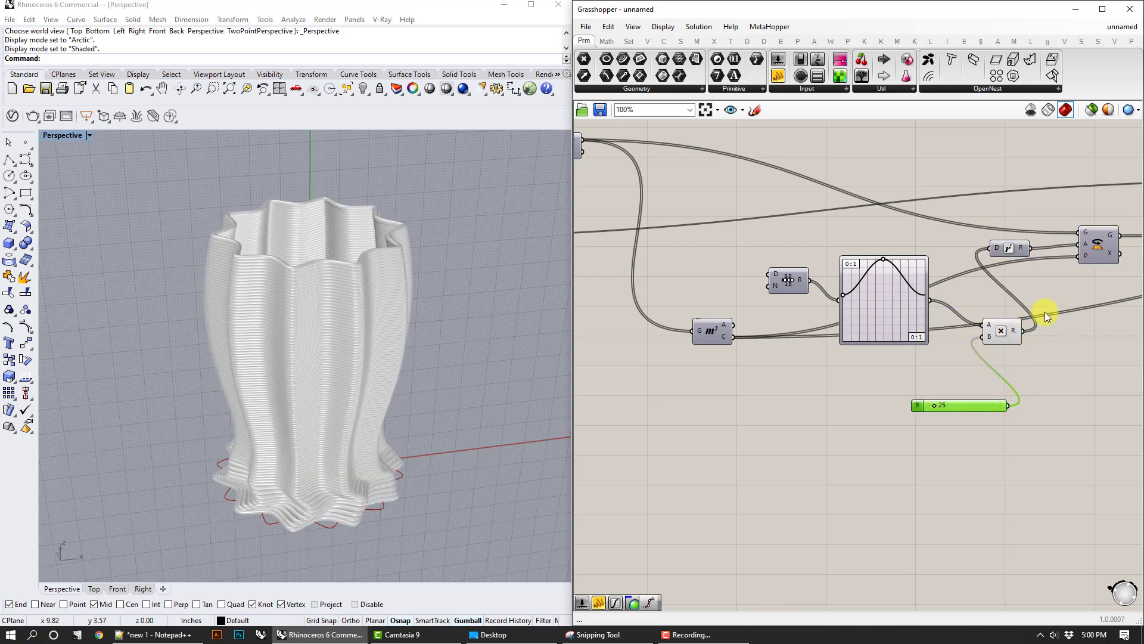
# Step: Examine how the piped layers twist near the tower's base and along its full height
pyautogui.scroll(10, 434, 371)
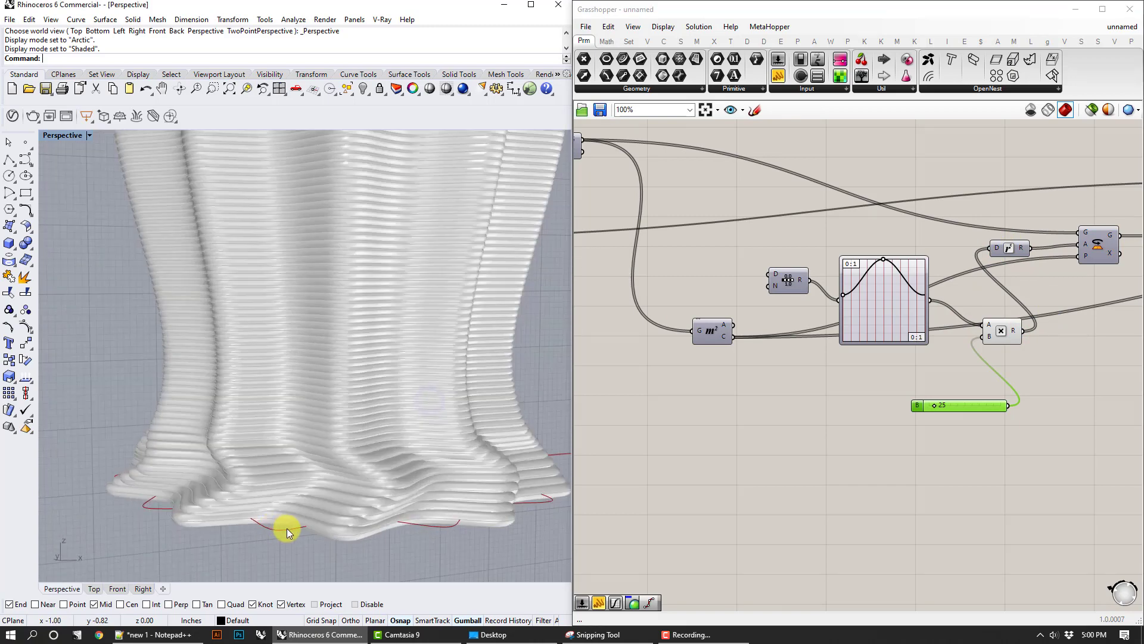
pyautogui.scroll(-3, 409, 481)
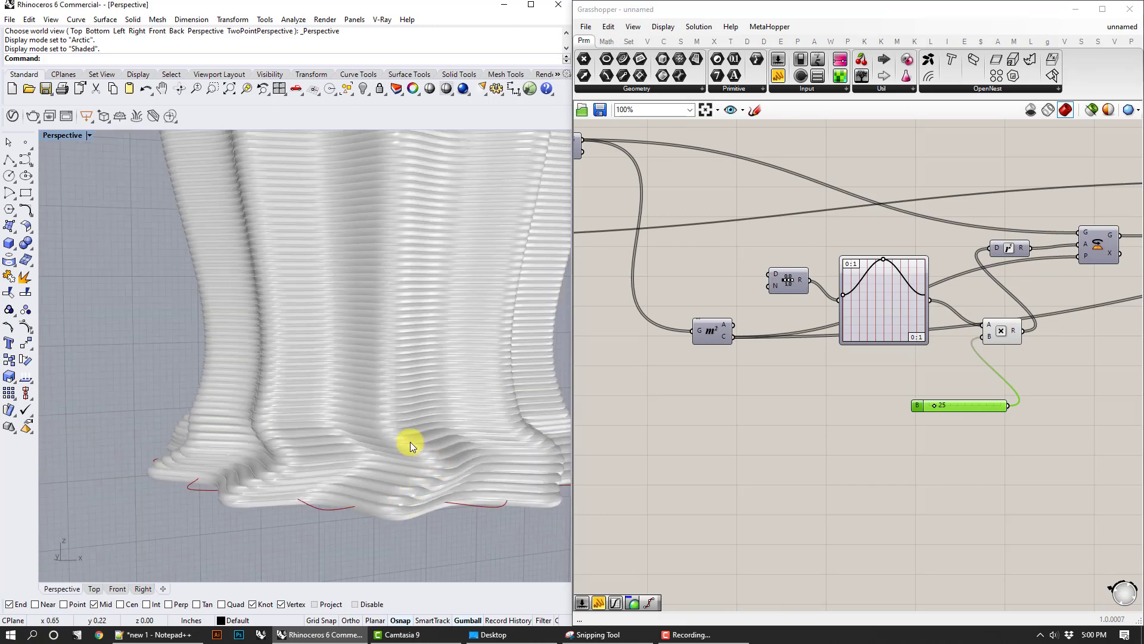
pyautogui.scroll(-4, 418, 474)
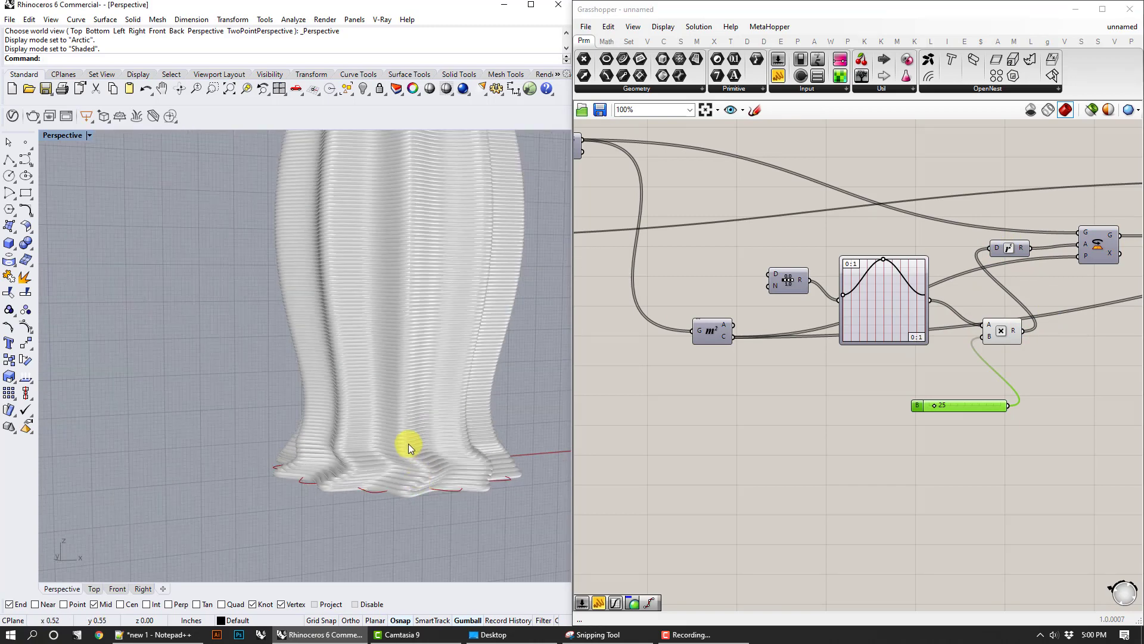
pyautogui.scroll(-2, 420, 332)
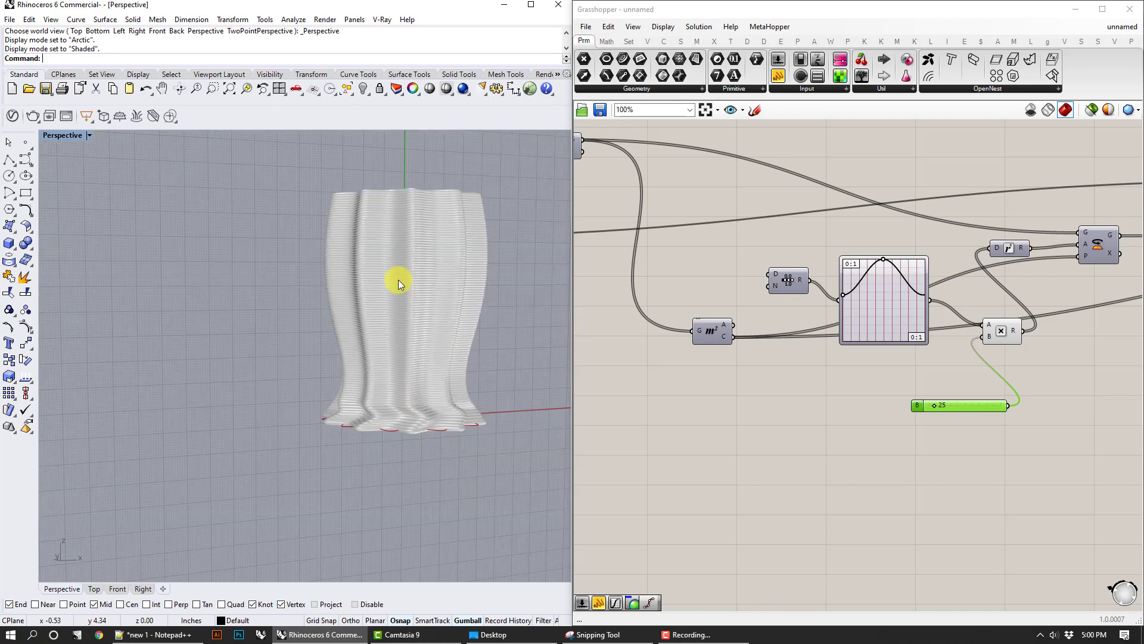
pyautogui.scroll(2, 410, 400)
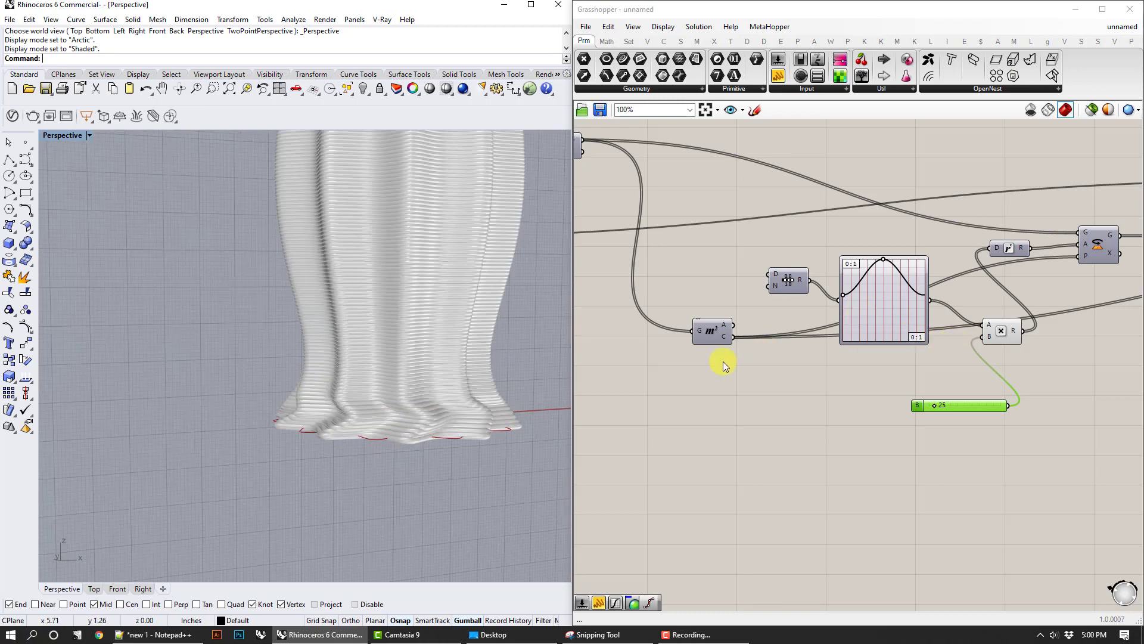
# Step: Move the Area component aside and add a Repeat Data component beneath the Range and Graph Mapper section
pyautogui.moveTo(719, 325); pyautogui.dragTo(646, 364)
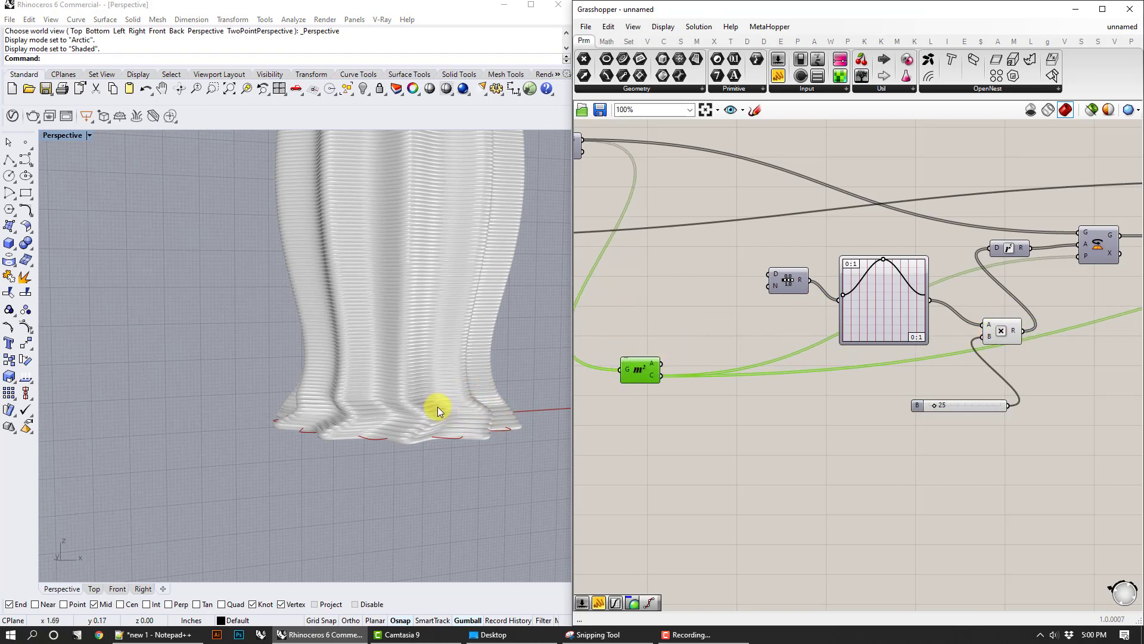
pyautogui.scroll(-3, 500, 253)
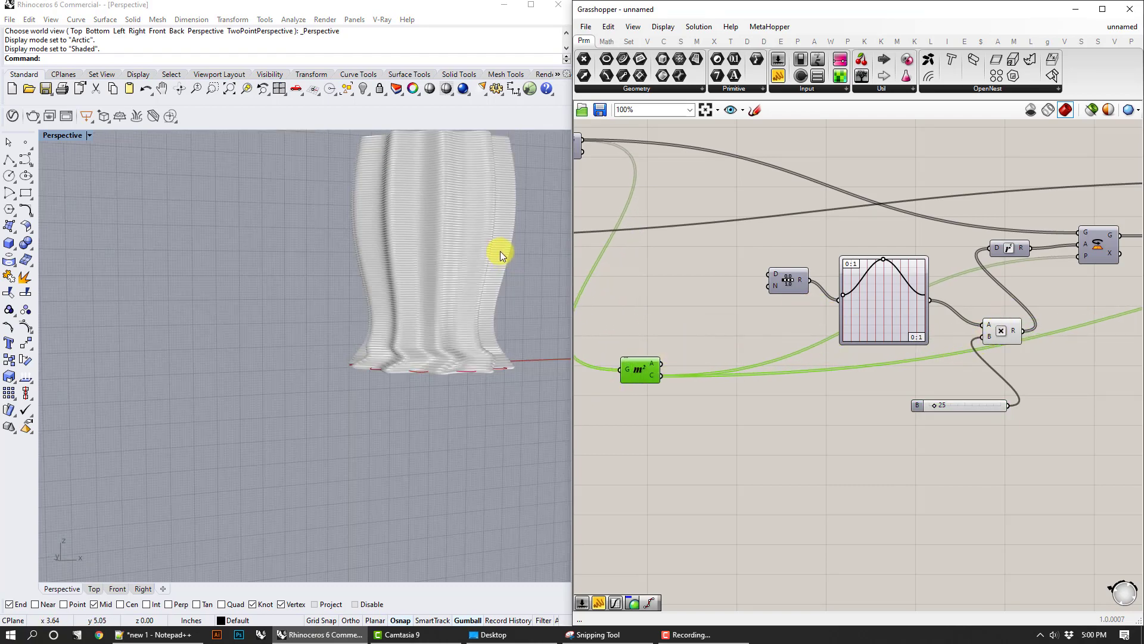
pyautogui.keyDown('shift'); pyautogui.moveTo(500, 253); pyautogui.dragTo(507, 276, button='right'); pyautogui.keyUp('shift')
pyautogui.doubleClick(700, 430)
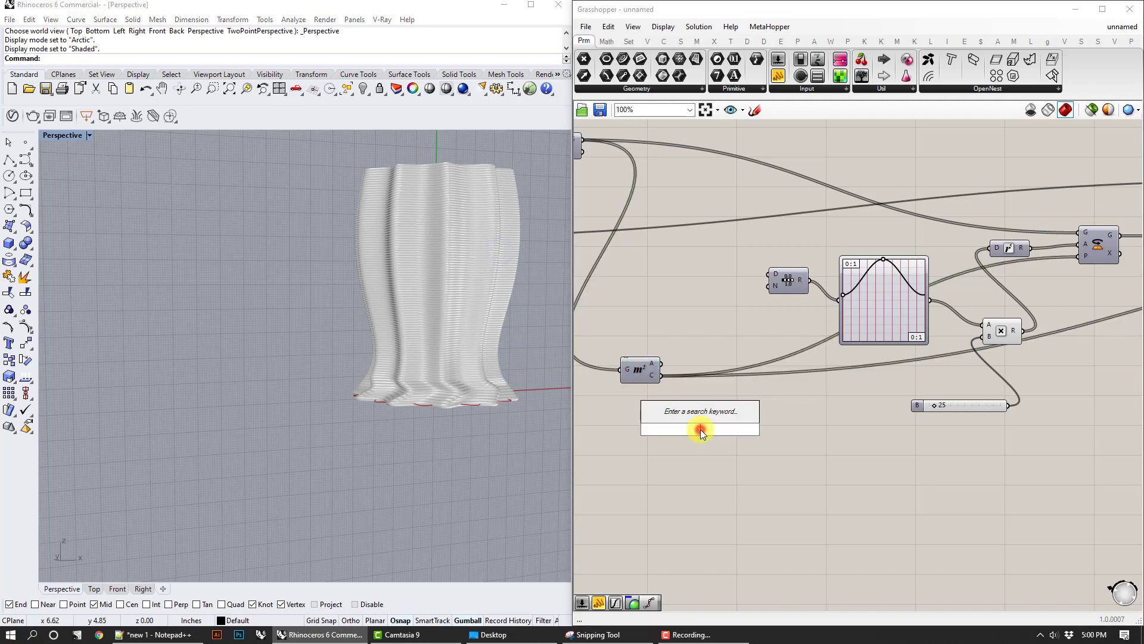
pyautogui.write('repe')
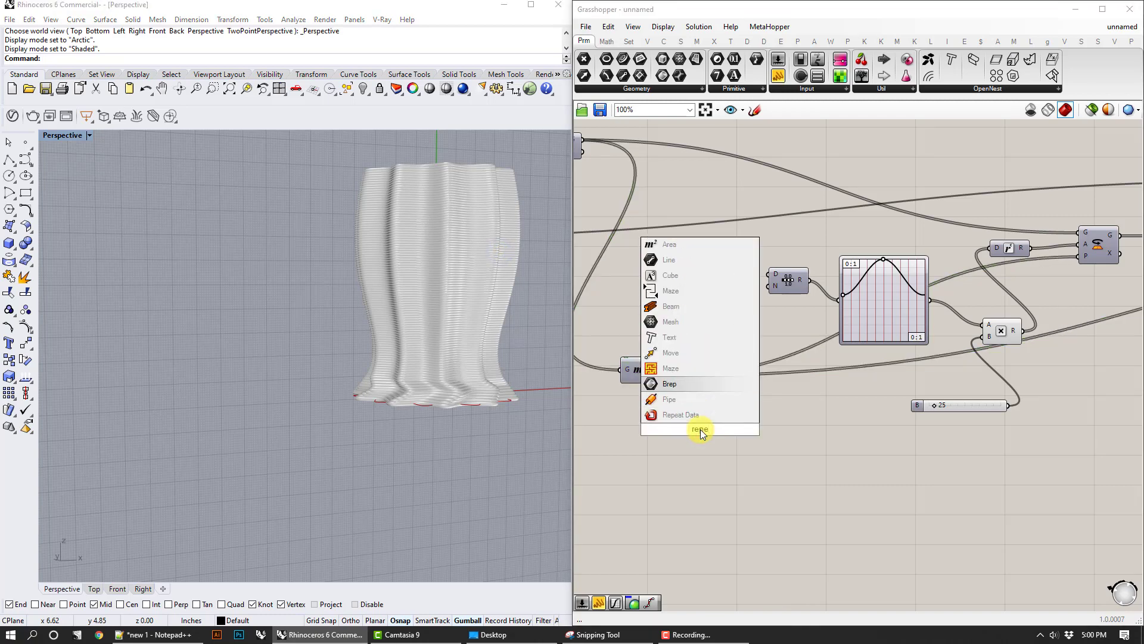
pyautogui.click(686, 415)
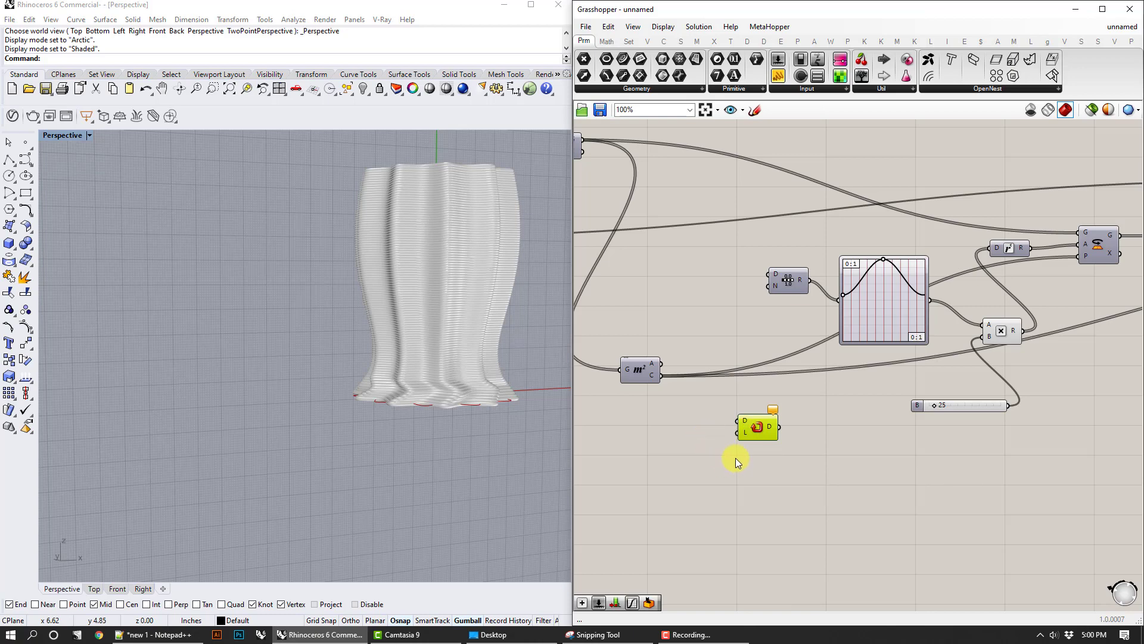
# Step: Connect the Series' Count slider to the Repeat Data component's Length input and shift Repeat Data below the Graph Mapper
pyautogui.moveTo(736, 459); pyautogui.dragTo(787, 461, button='right')
pyautogui.scroll(-1, 810, 405)
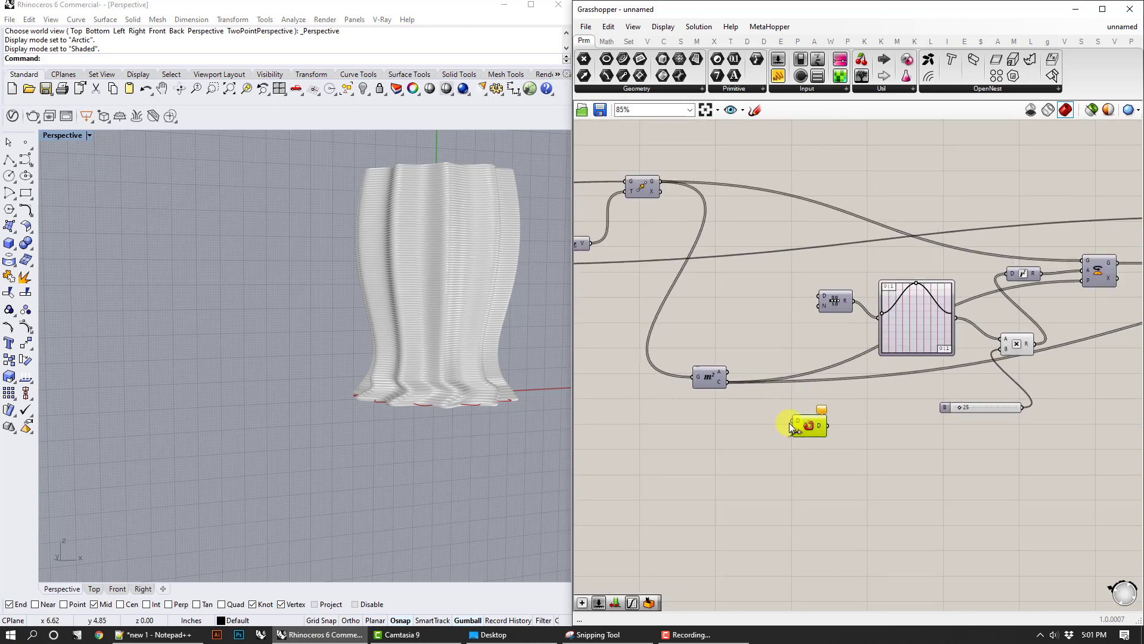
pyautogui.moveTo(721, 434); pyautogui.dragTo(906, 441, button='right')
pyautogui.scroll(-1, 900, 433)
pyautogui.scroll(1, 697, 307)
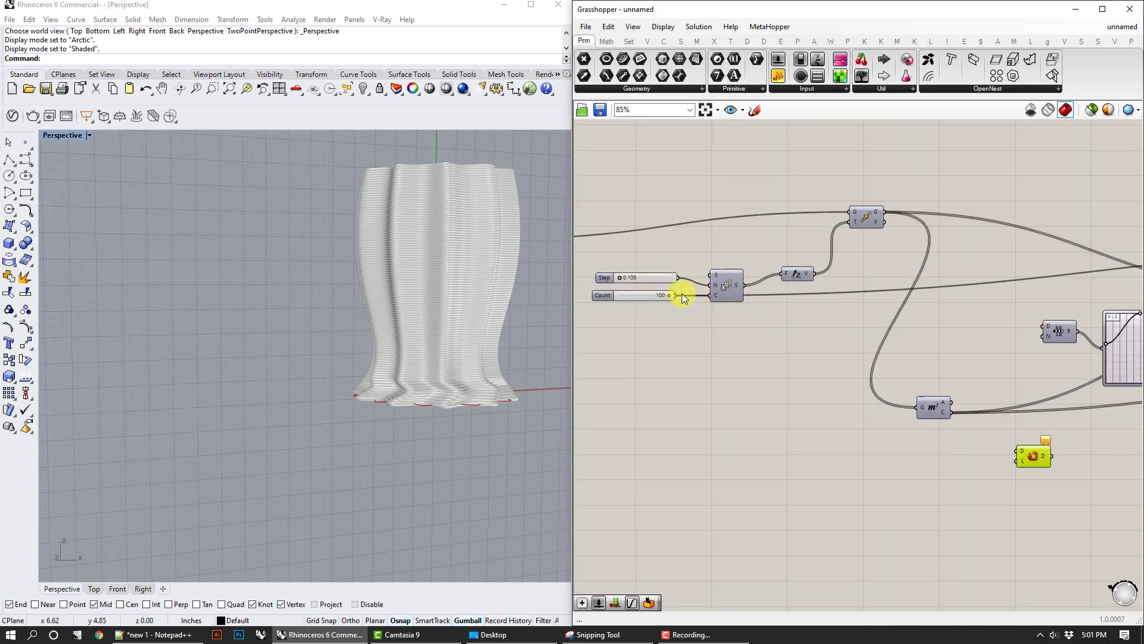
pyautogui.moveTo(716, 294)
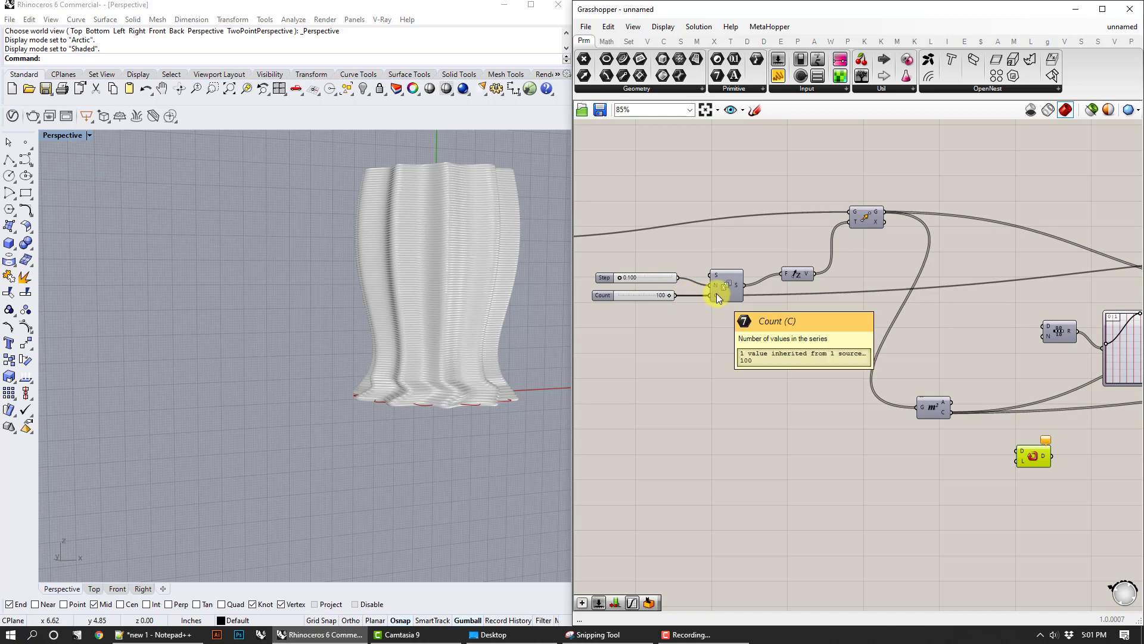
pyautogui.moveTo(677, 295); pyautogui.dragTo(1018, 461)
pyautogui.moveTo(1063, 481); pyautogui.dragTo(829, 465, button='right')
pyautogui.scroll(1, 817, 467)
pyautogui.moveTo(783, 434); pyautogui.dragTo(850, 447)
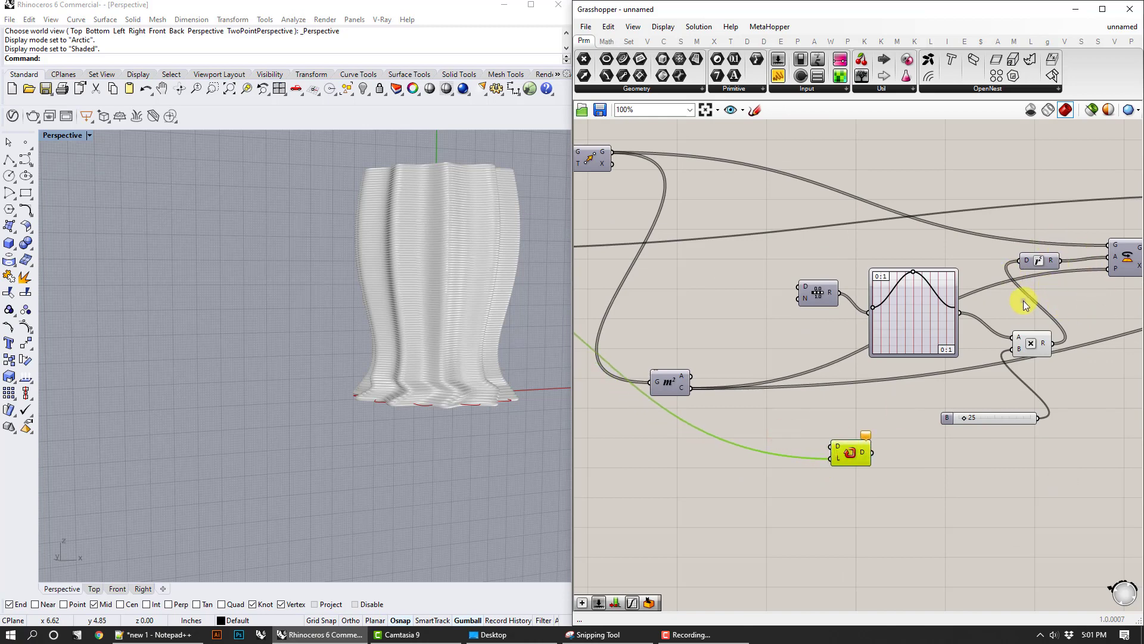
# Step: Add a Division component in the empty space before the rotation's Range component
pyautogui.moveTo(767, 314); pyautogui.dragTo(925, 319, button='right')
pyautogui.doubleClick(851, 322)
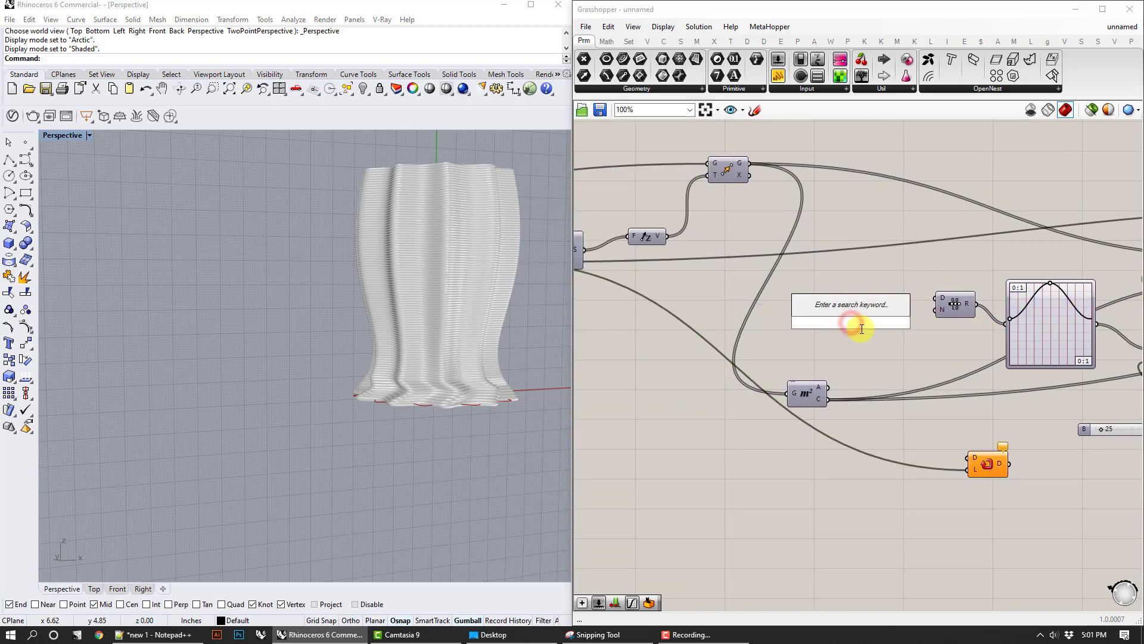
pyautogui.write('divid')
pyautogui.press('Up')
pyautogui.press('Up')
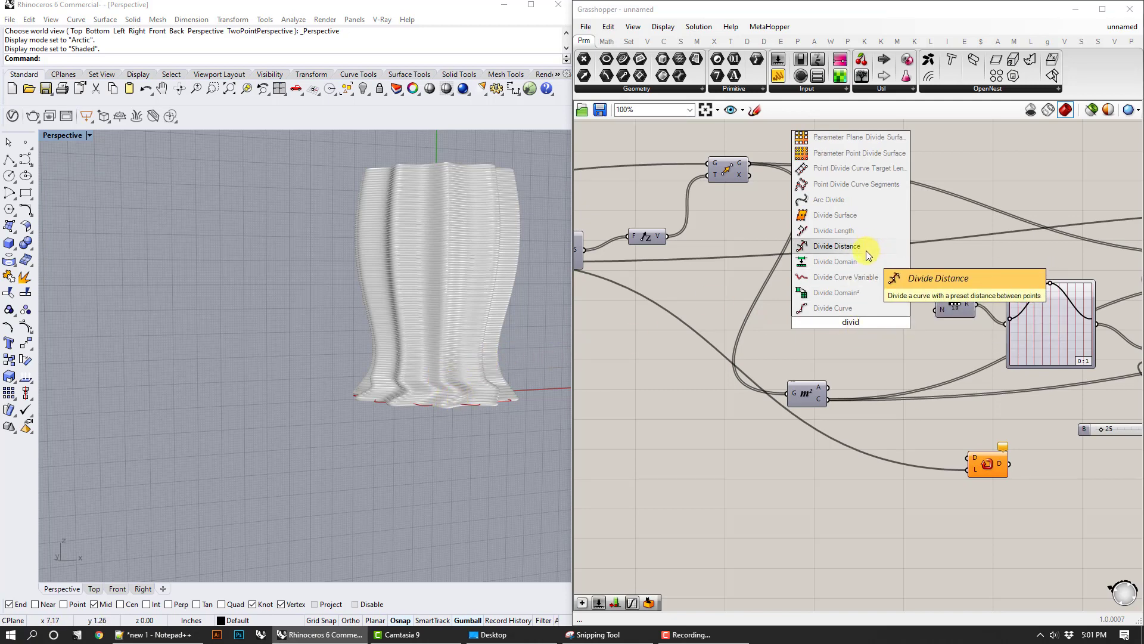
pyautogui.press('BackSpace')
pyautogui.write('s')
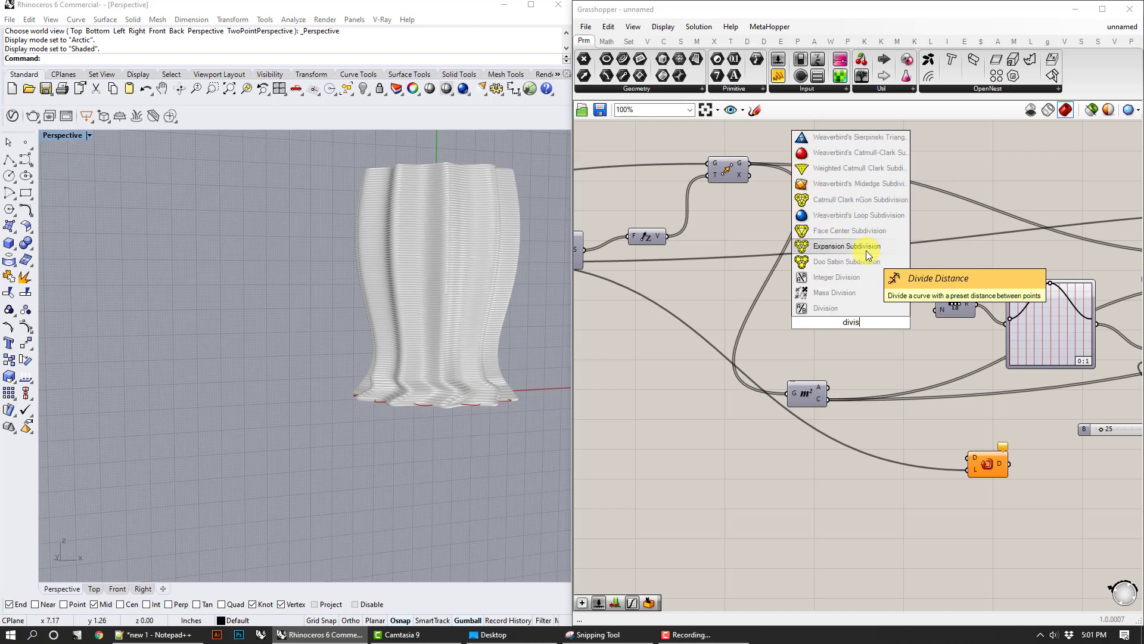
pyautogui.click(866, 306)
# Step: Add a number slider ranging from 0 to 10, connect it to the Division's B input, and set it to 5
pyautogui.doubleClick(778, 359)
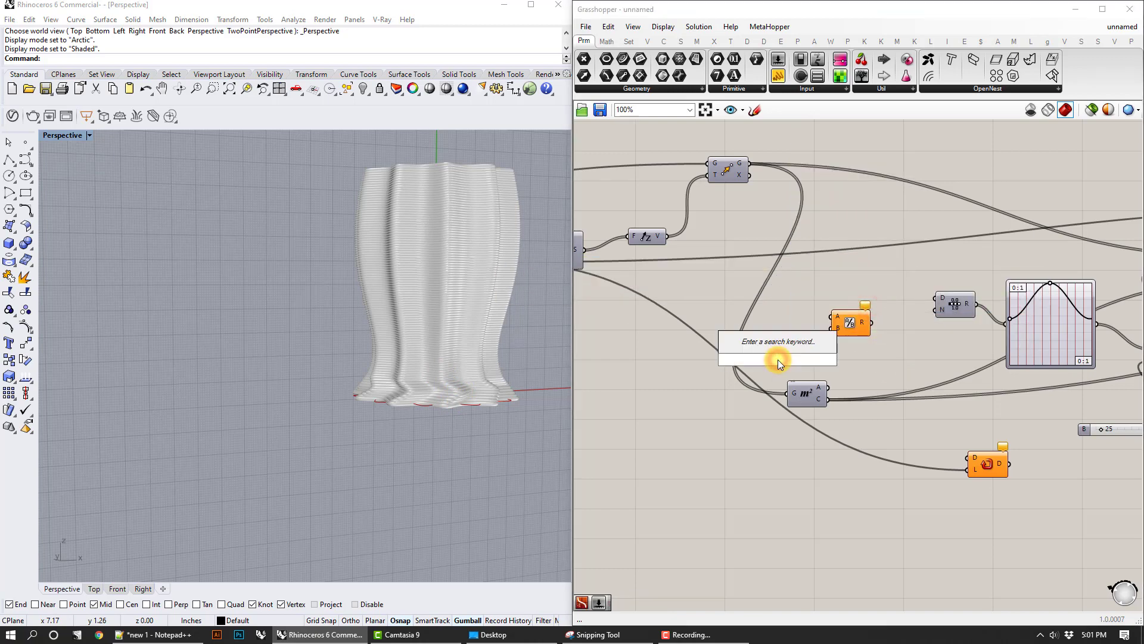
pyautogui.write('o')
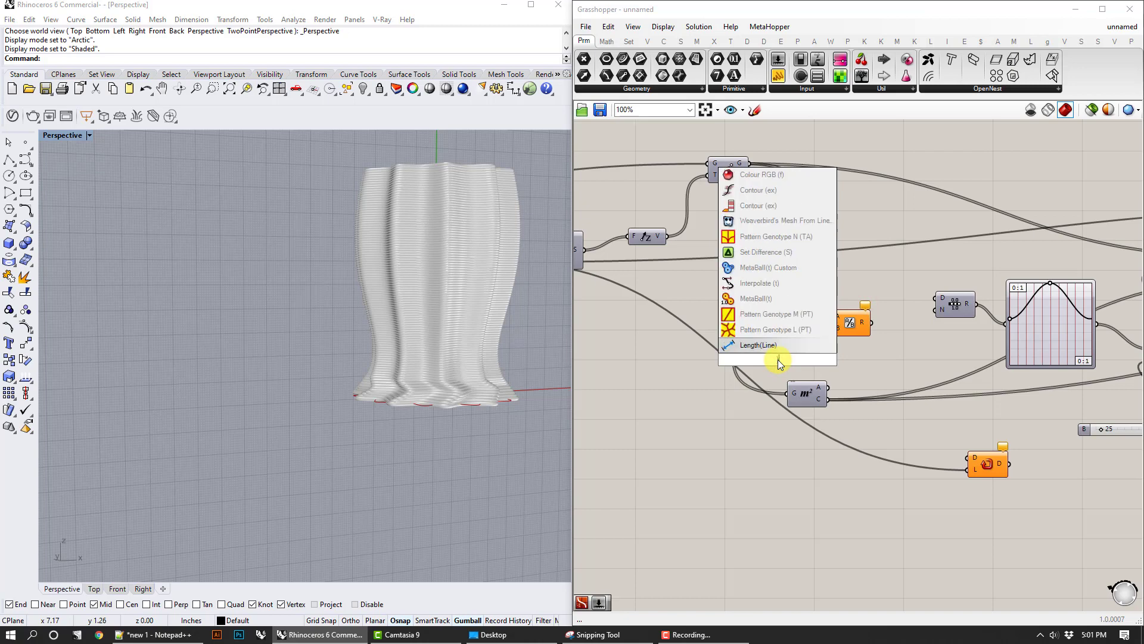
pyautogui.press('BackSpace')
pyautogui.write('0<10')
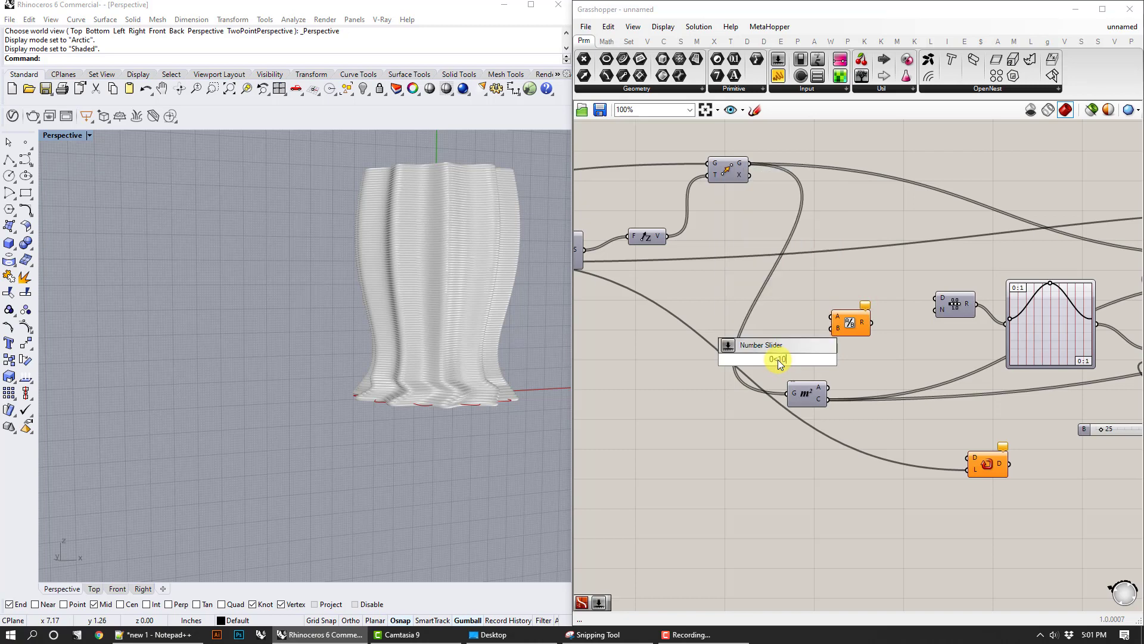
pyautogui.press('Return')
pyautogui.moveTo(827, 359); pyautogui.dragTo(835, 337)
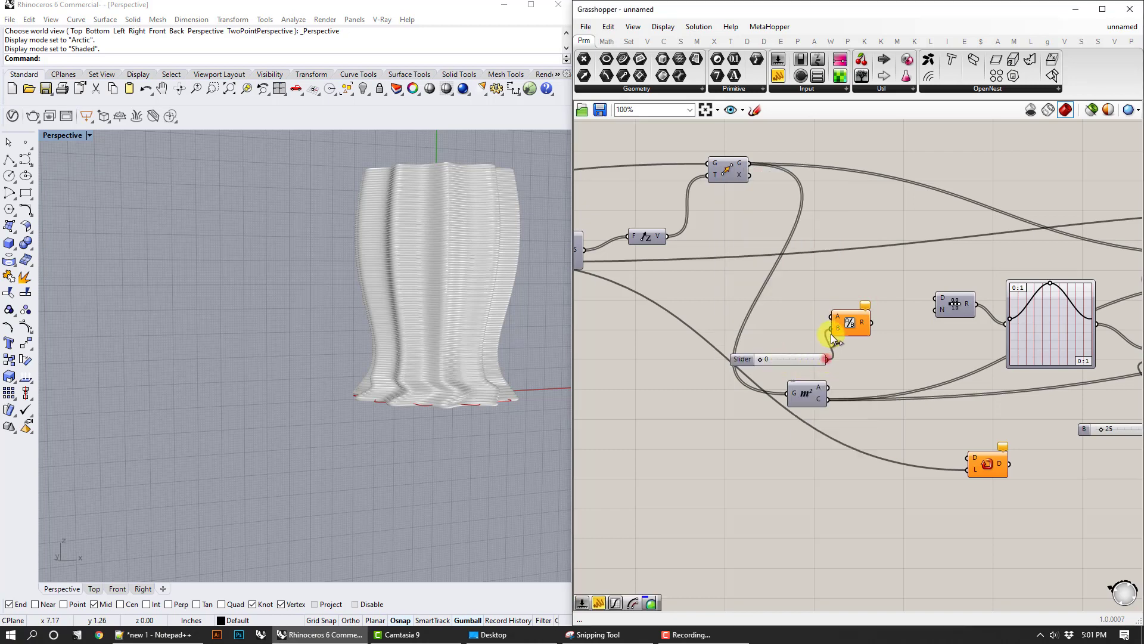
pyautogui.doubleClick(789, 358)
pyautogui.write('5')
pyautogui.press('Return')
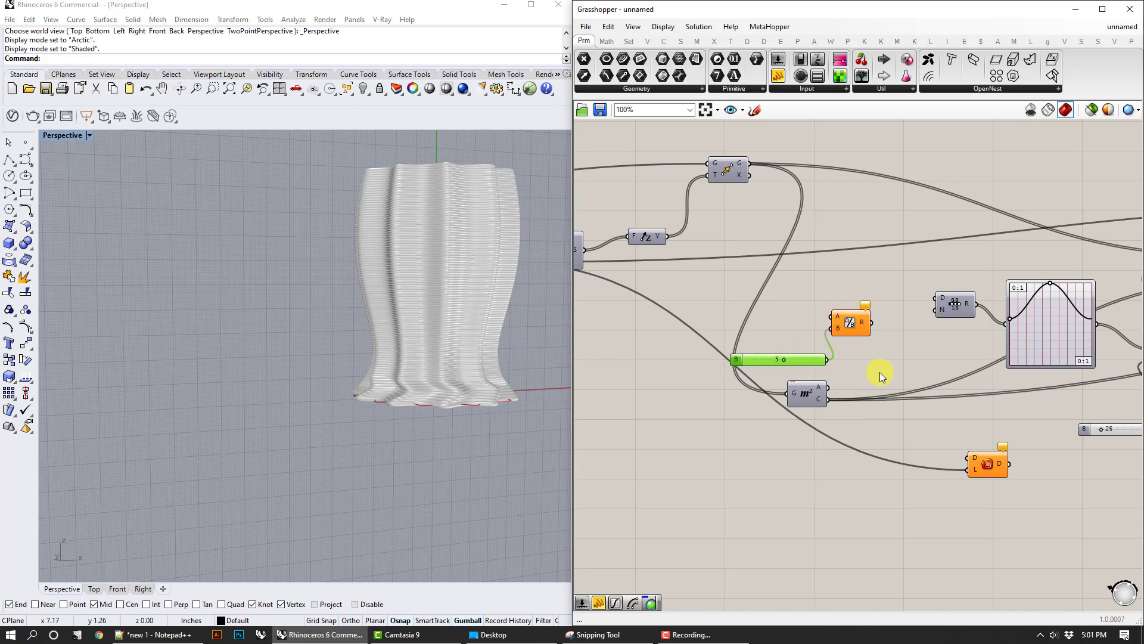
# Step: Connect the Series' Count slider to the Division's A input and feed the Division's result into the Range's N input
pyautogui.moveTo(796, 337); pyautogui.dragTo(860, 337, button='right')
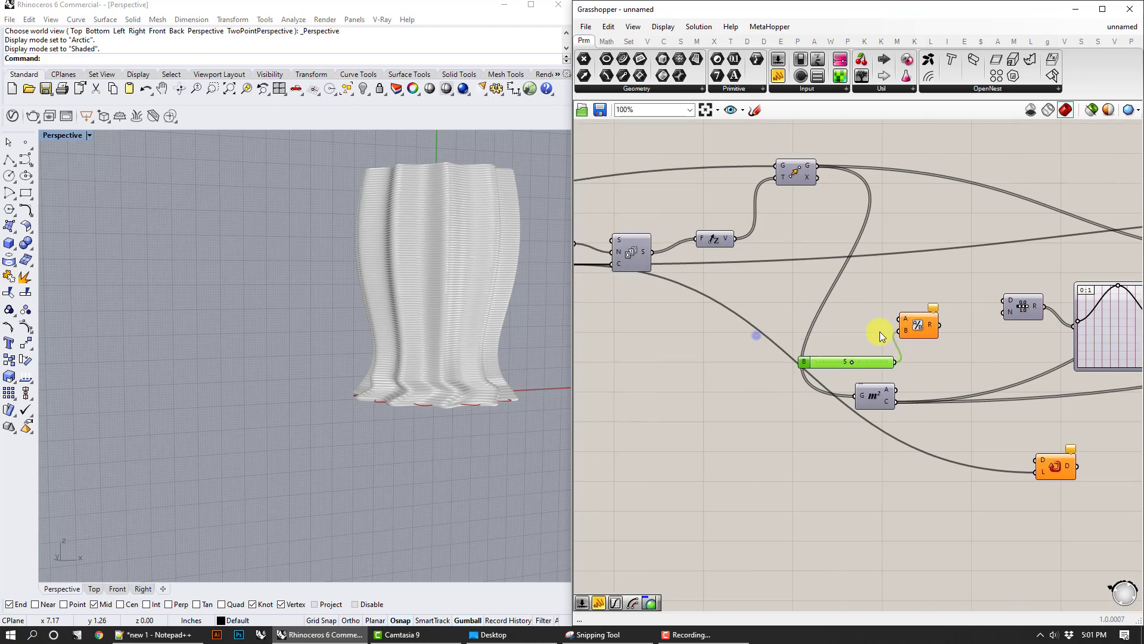
pyautogui.moveTo(770, 319); pyautogui.dragTo(963, 313, button='right')
pyautogui.moveTo(761, 255); pyautogui.dragTo(1078, 308)
pyautogui.moveTo(1078, 308); pyautogui.dragTo(836, 318, button='right')
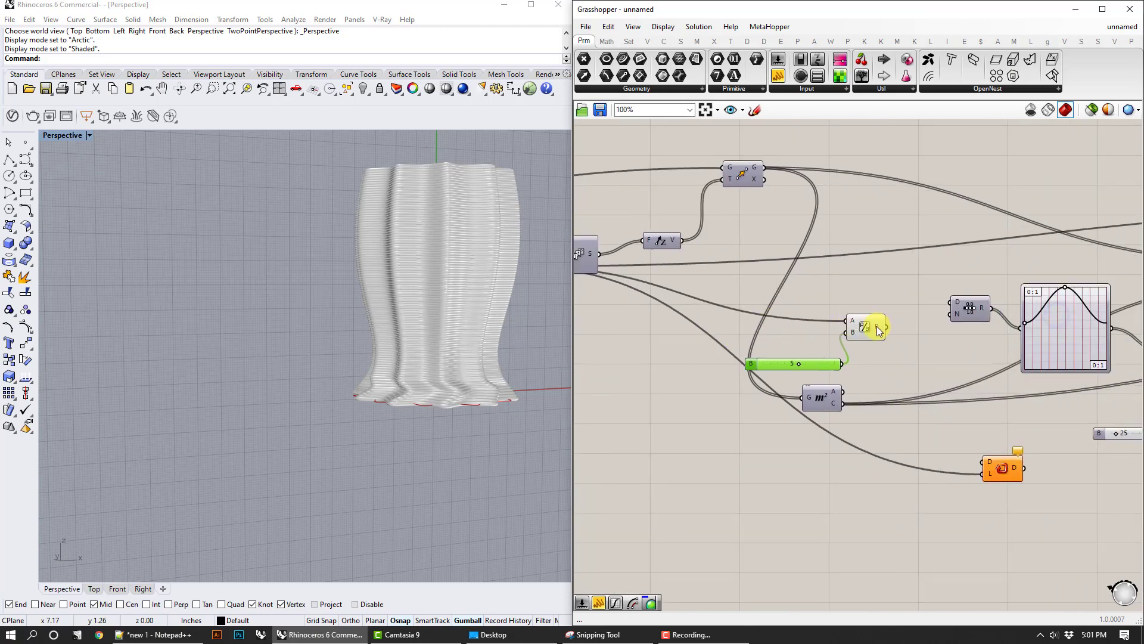
pyautogui.moveTo(879, 330)
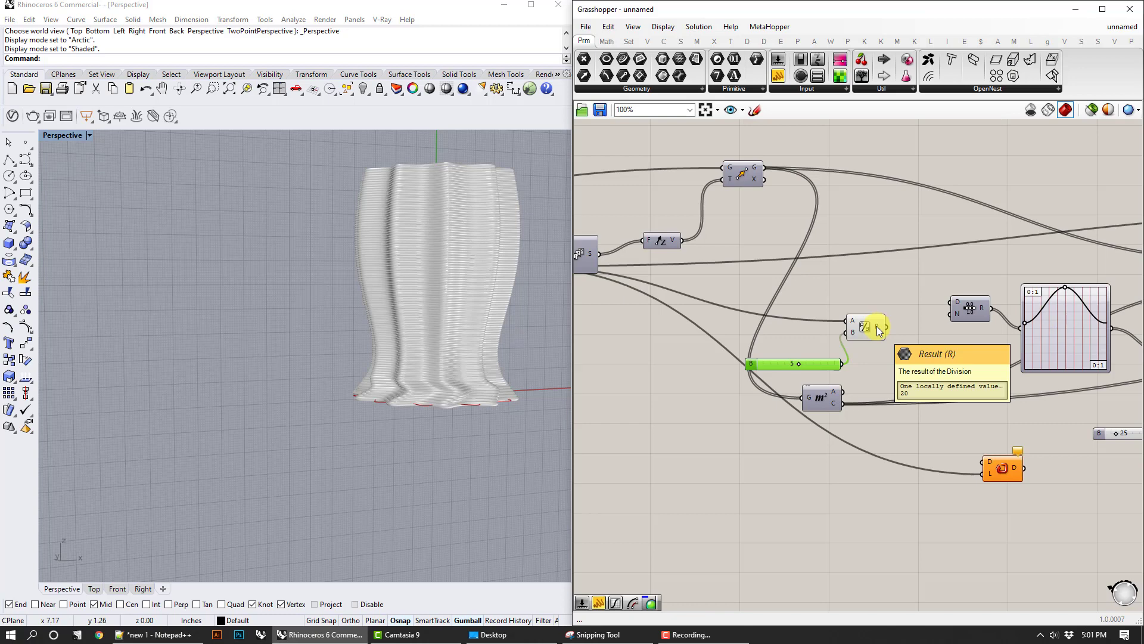
pyautogui.moveTo(901, 329); pyautogui.dragTo(785, 332, button='right')
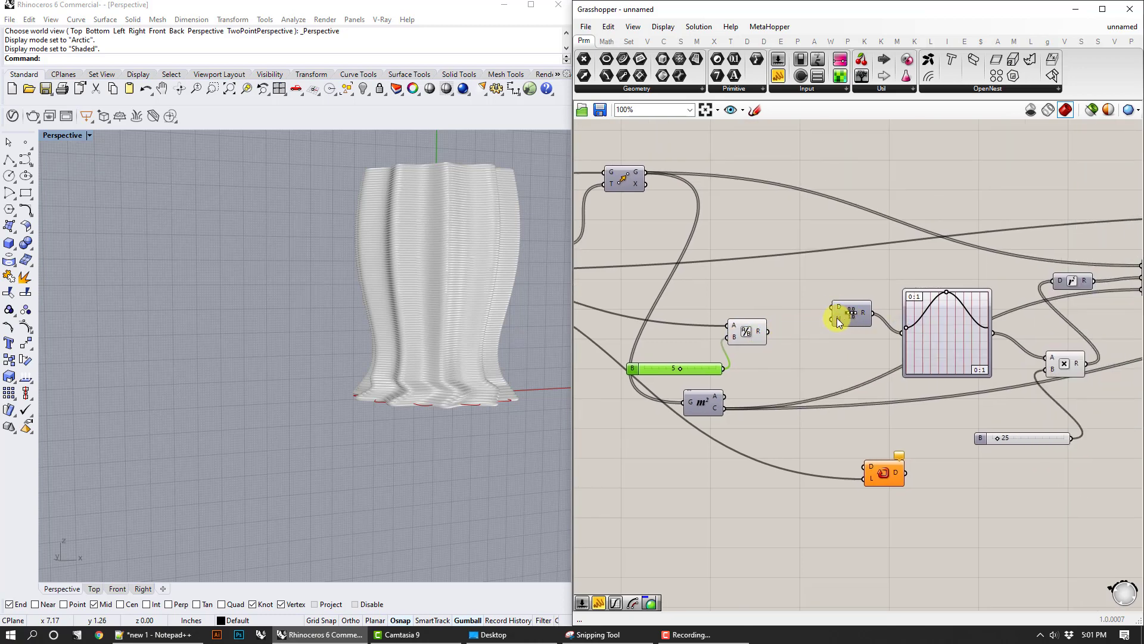
pyautogui.moveTo(772, 331); pyautogui.dragTo(832, 323)
# Step: Set the slider feeding the Division's B input to 8
pyautogui.moveTo(904, 375); pyautogui.dragTo(671, 331, button='right')
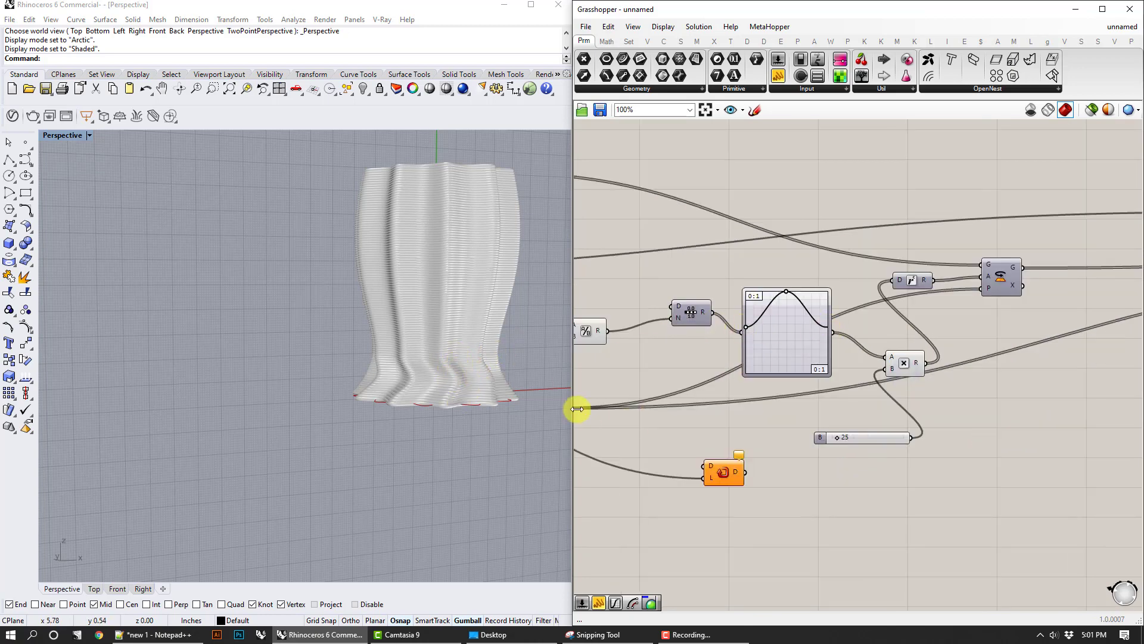
pyautogui.moveTo(583, 401); pyautogui.dragTo(641, 411, button='right')
pyautogui.scroll(2, 780, 367)
pyautogui.click(788, 366)
pyautogui.doubleClick(788, 366)
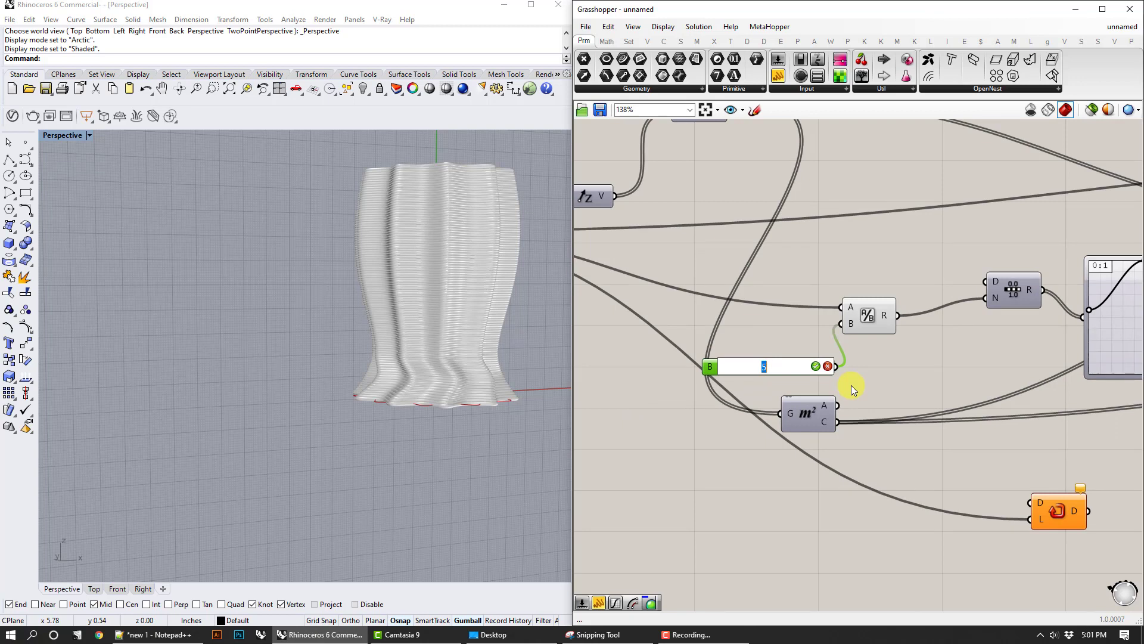
pyautogui.write('8')
pyautogui.click(814, 365)
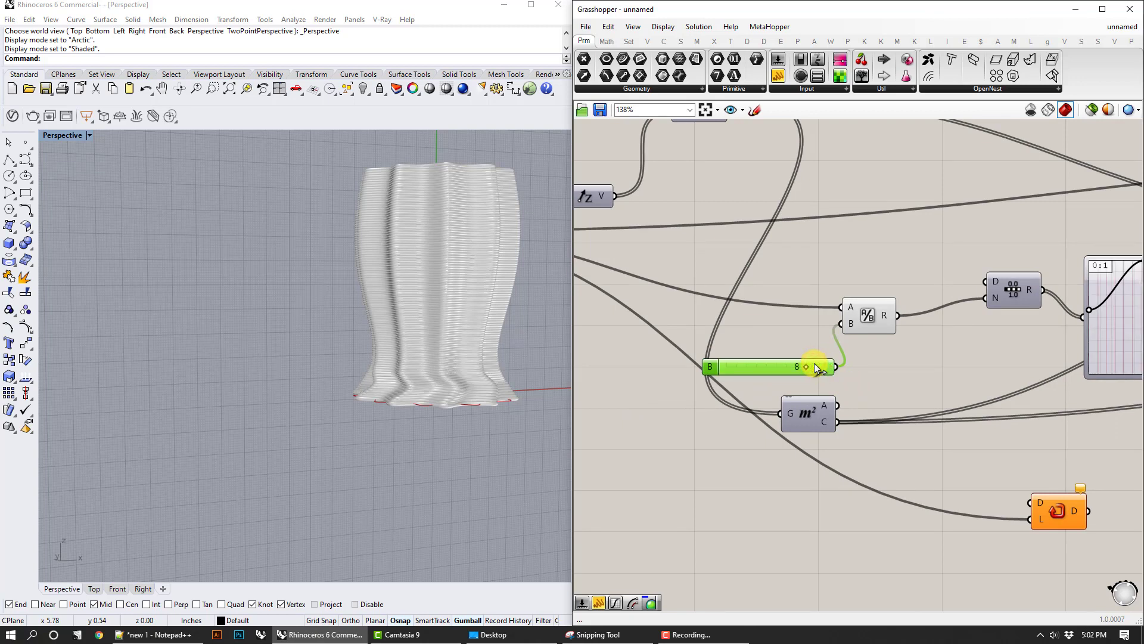
# Step: Move the Repeat Data component beyond the Multiplication and connect the product to its Data input
pyautogui.moveTo(905, 390); pyautogui.dragTo(701, 385, button='right')
pyautogui.moveTo(891, 405); pyautogui.dragTo(747, 392, button='right')
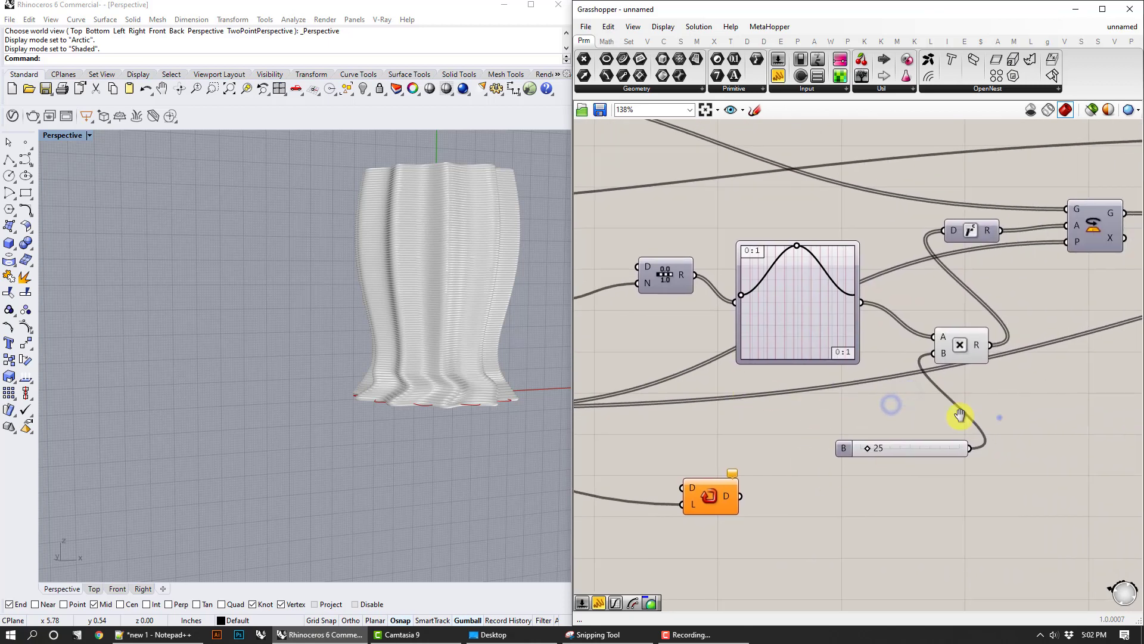
pyautogui.moveTo(999, 418); pyautogui.dragTo(805, 400, button='right')
pyautogui.moveTo(784, 350); pyautogui.dragTo(824, 298, button='right')
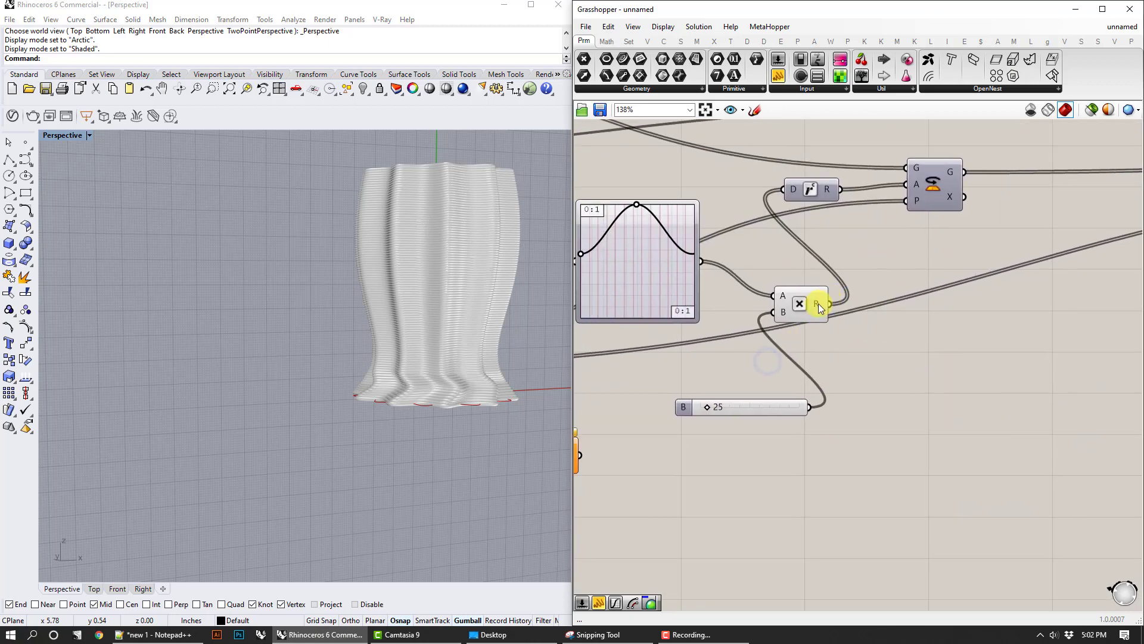
pyautogui.moveTo(818, 303)
pyautogui.moveTo(787, 352); pyautogui.dragTo(940, 358, button='right')
pyautogui.scroll(-1, 777, 446)
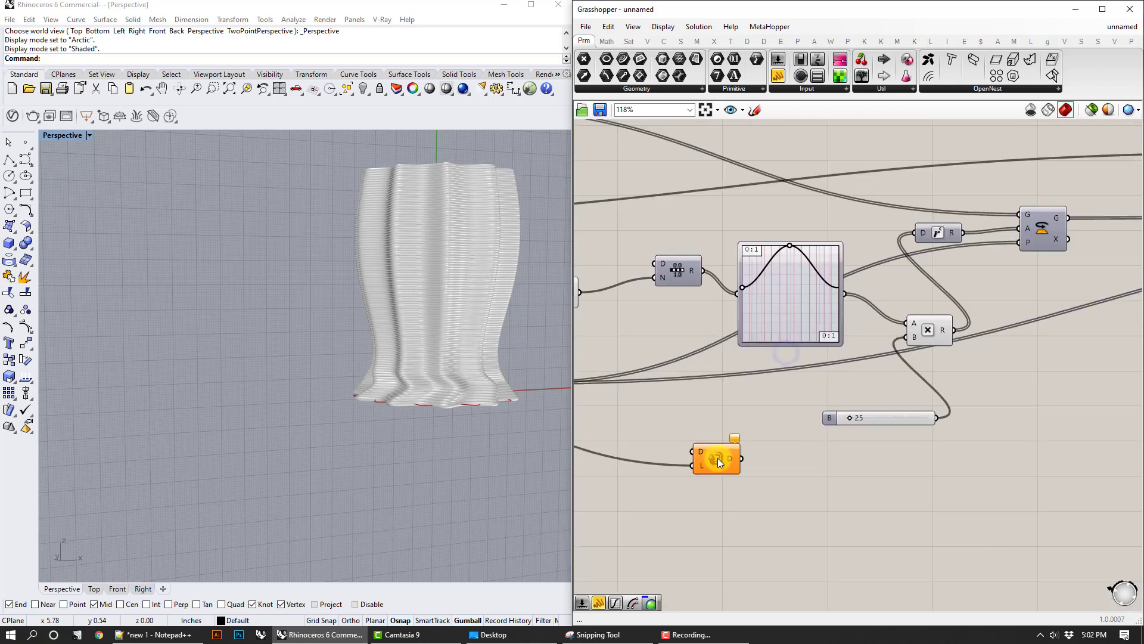
pyautogui.moveTo(720, 458); pyautogui.dragTo(1052, 370)
pyautogui.moveTo(953, 329); pyautogui.dragTo(1019, 380)
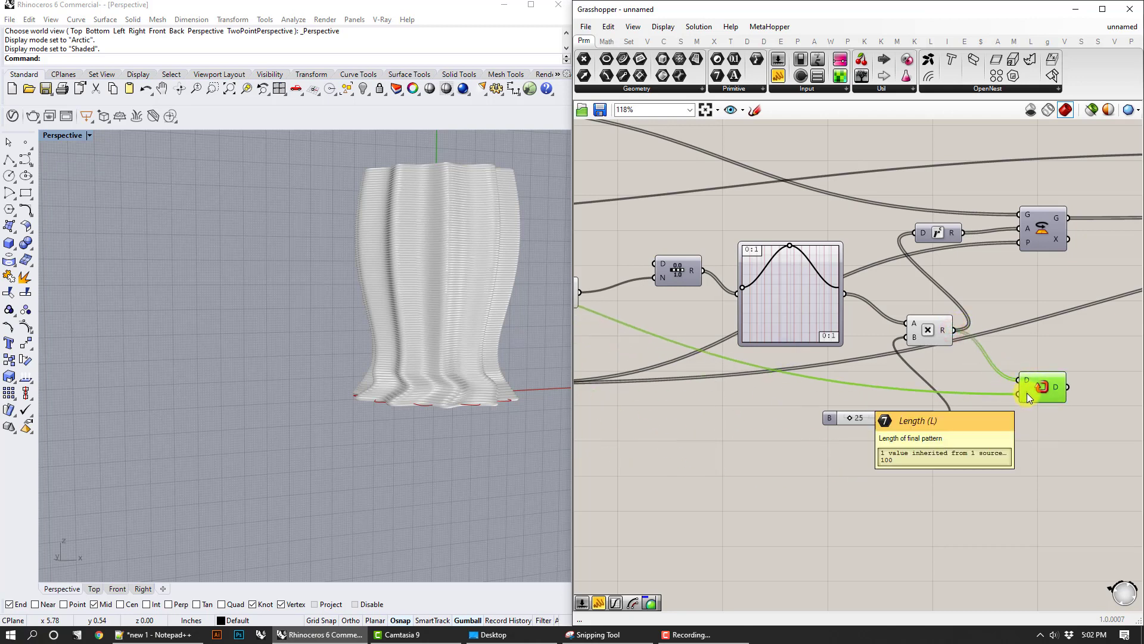
# Step: Connect the Repeat Data output to the Radians component in place of the direct product
pyautogui.moveTo(1060, 387); pyautogui.dragTo(961, 435, button='right')
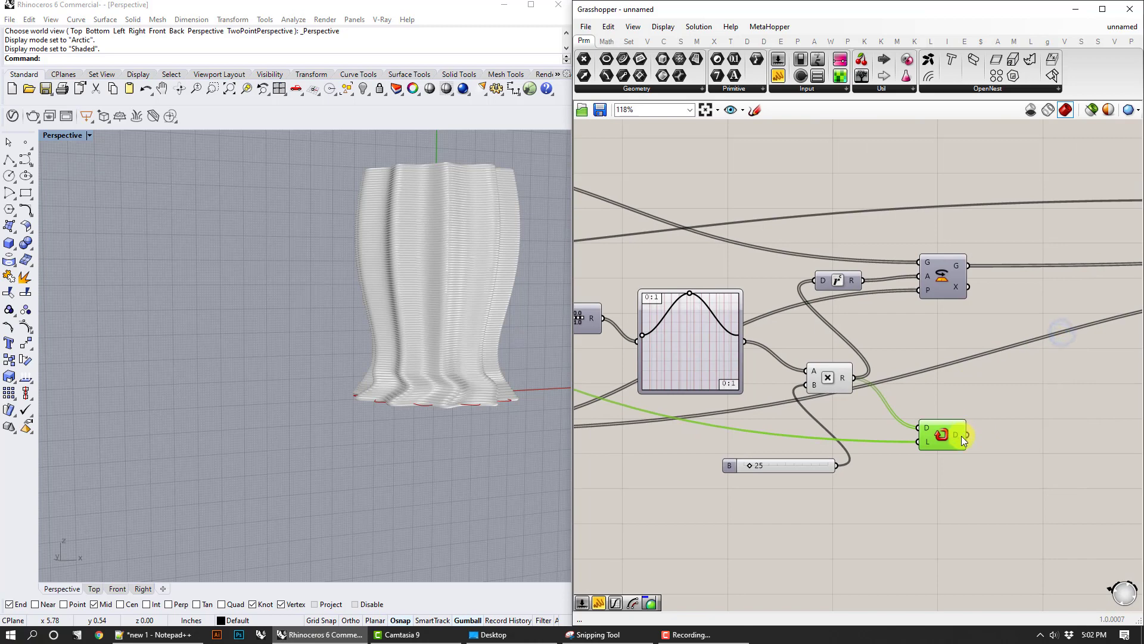
pyautogui.moveTo(960, 435)
pyautogui.moveTo(965, 434); pyautogui.dragTo(832, 283)
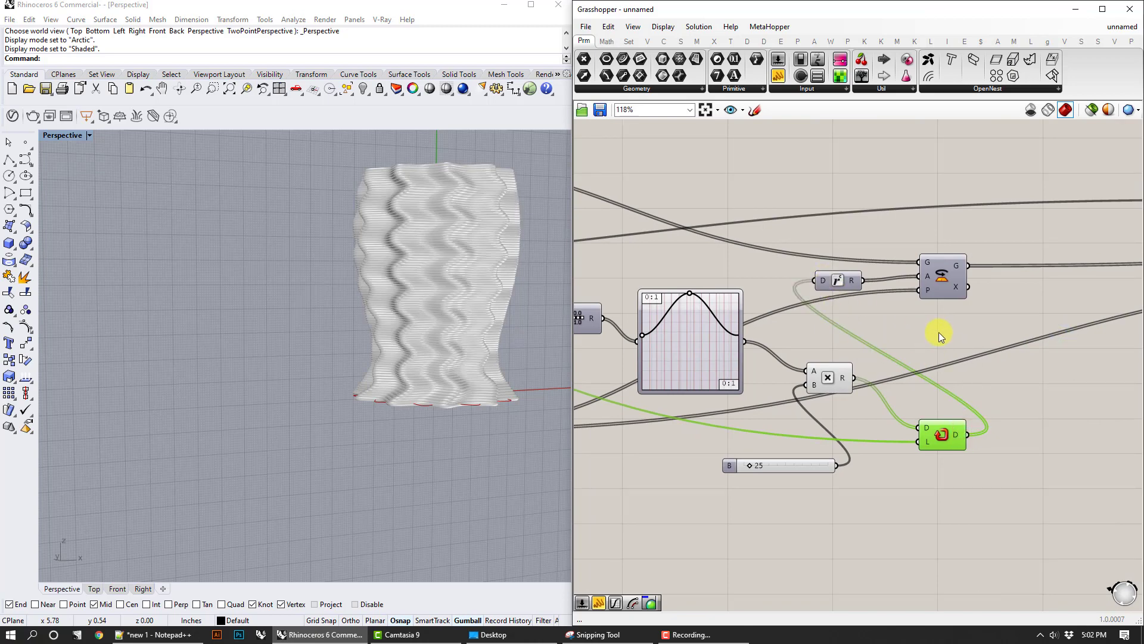
# Step: Examine the repeating twist pattern on the tower's walls and base along with the components that drive it
pyautogui.moveTo(514, 301)
pyautogui.mouseDown(button='right')
pyautogui.moveTo(513, 355)
pyautogui.moveTo(419, 323)
pyautogui.moveTo(435, 325)
pyautogui.mouseUp(button='right')
pyautogui.moveTo(654, 414); pyautogui.dragTo(794, 392, button='right')
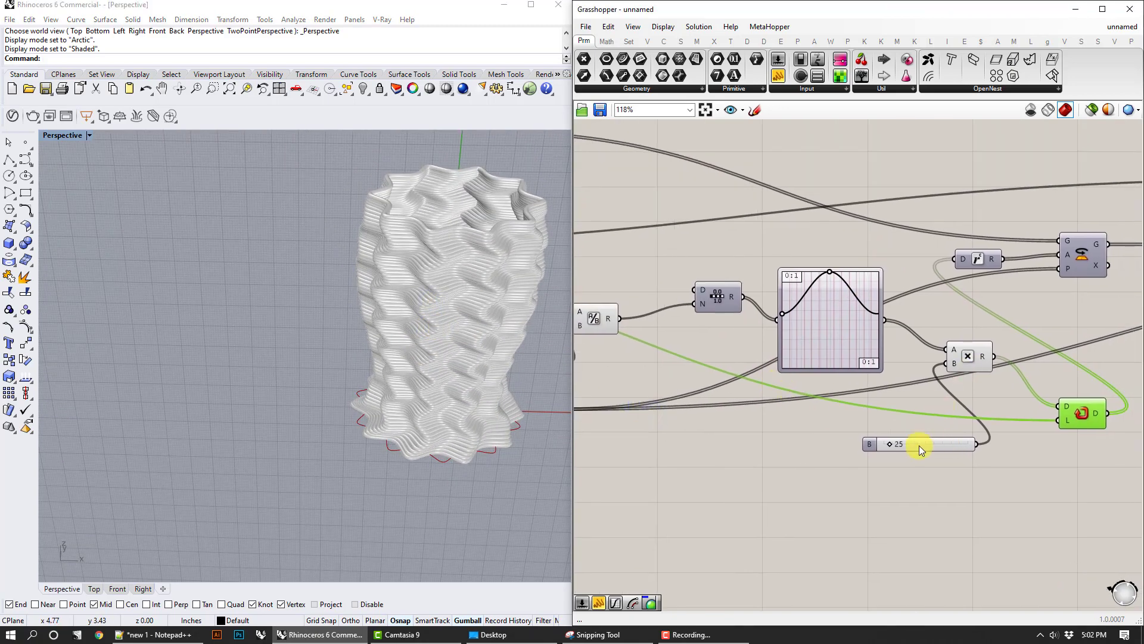
pyautogui.moveTo(916, 449); pyautogui.dragTo(914, 438)
pyautogui.moveTo(810, 424); pyautogui.dragTo(976, 416, button='right')
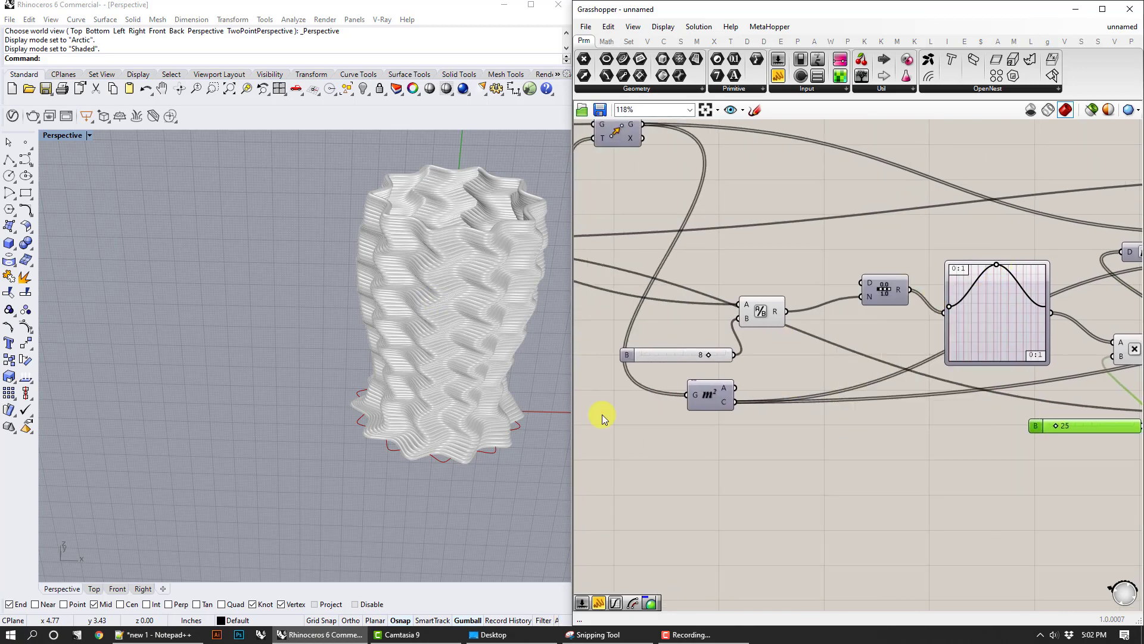
pyautogui.moveTo(540, 424); pyautogui.dragTo(524, 428, button='right')
pyautogui.scroll(5, 523, 428)
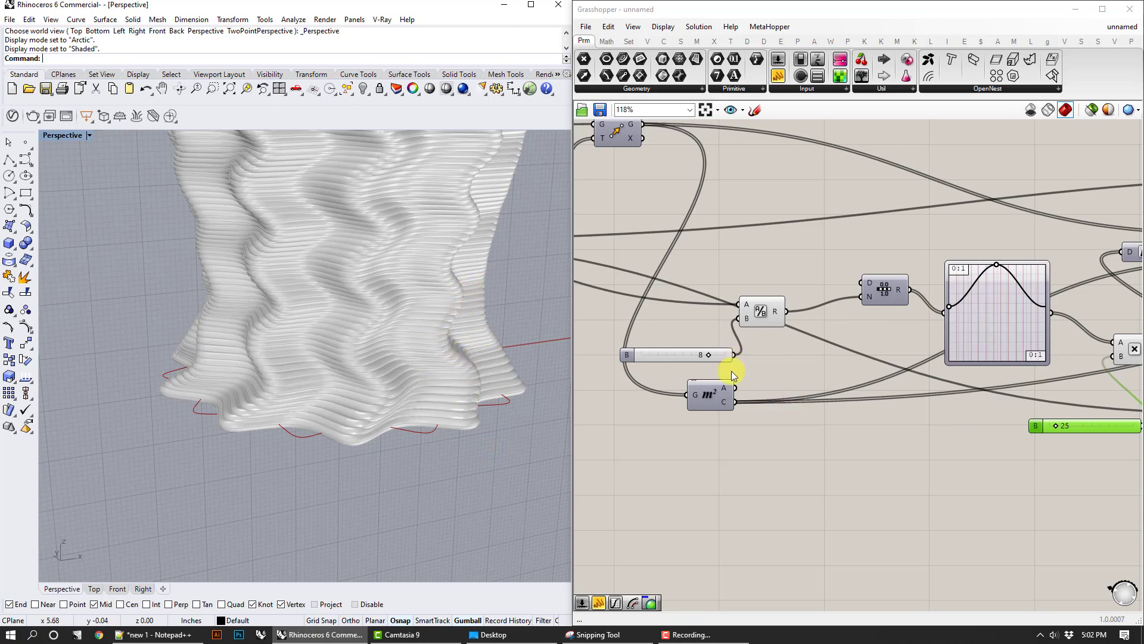
pyautogui.moveTo(732, 371); pyautogui.dragTo(759, 390, button='right')
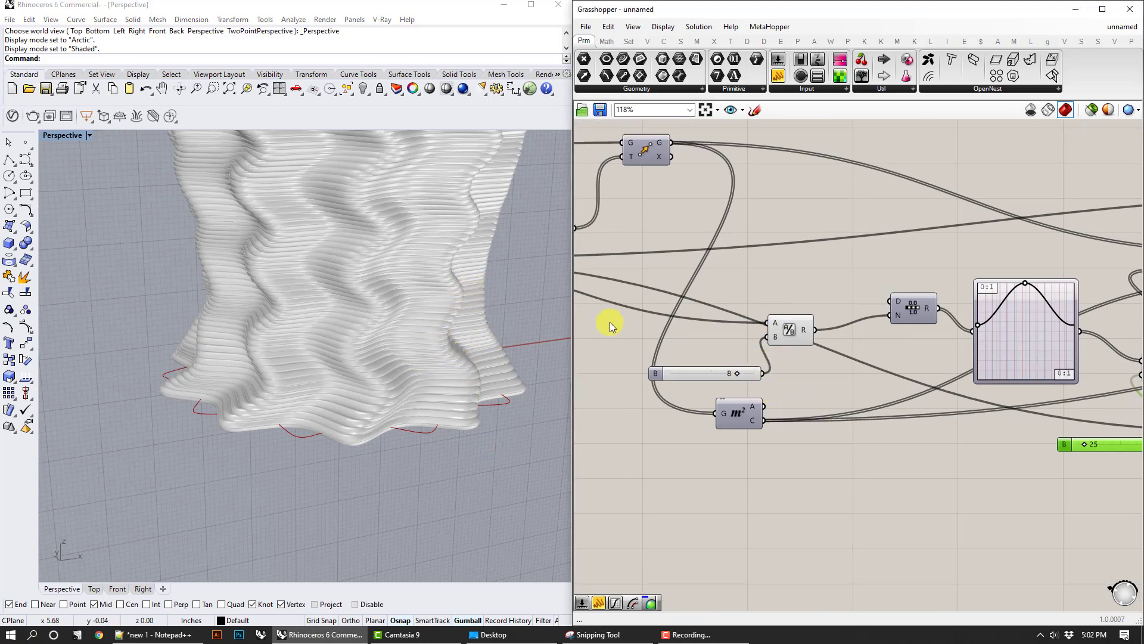
pyautogui.scroll(-5, 491, 323)
# Step: Try a value of 3 on the Division's B slider and view the tower from above
pyautogui.scroll(4, 738, 375)
pyautogui.click(706, 384)
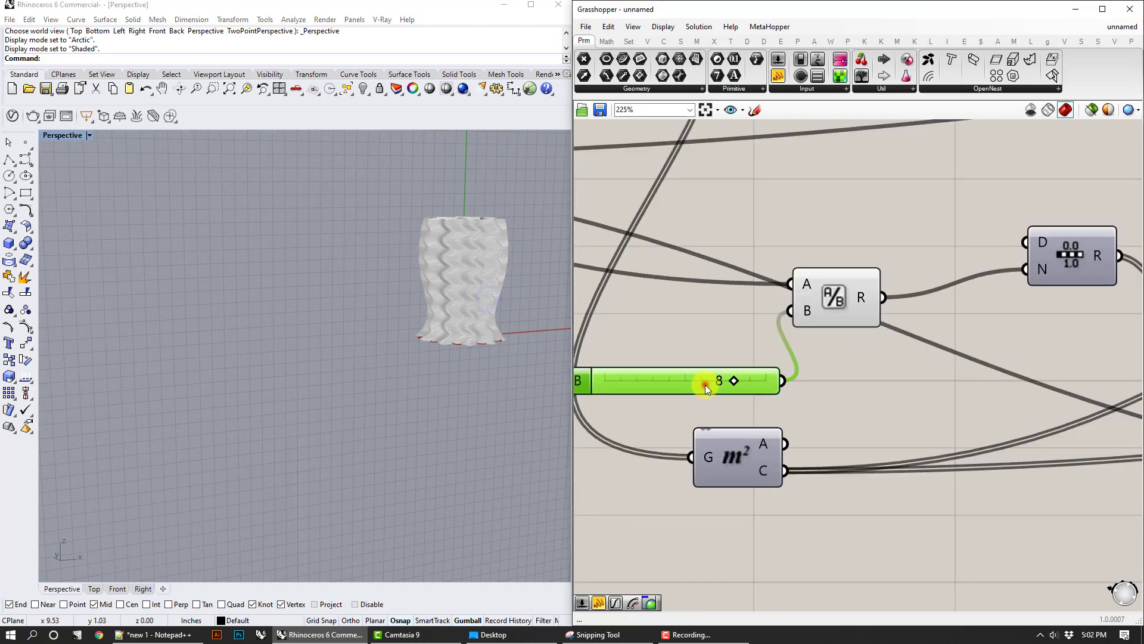
pyautogui.doubleClick(706, 385)
pyautogui.write('3')
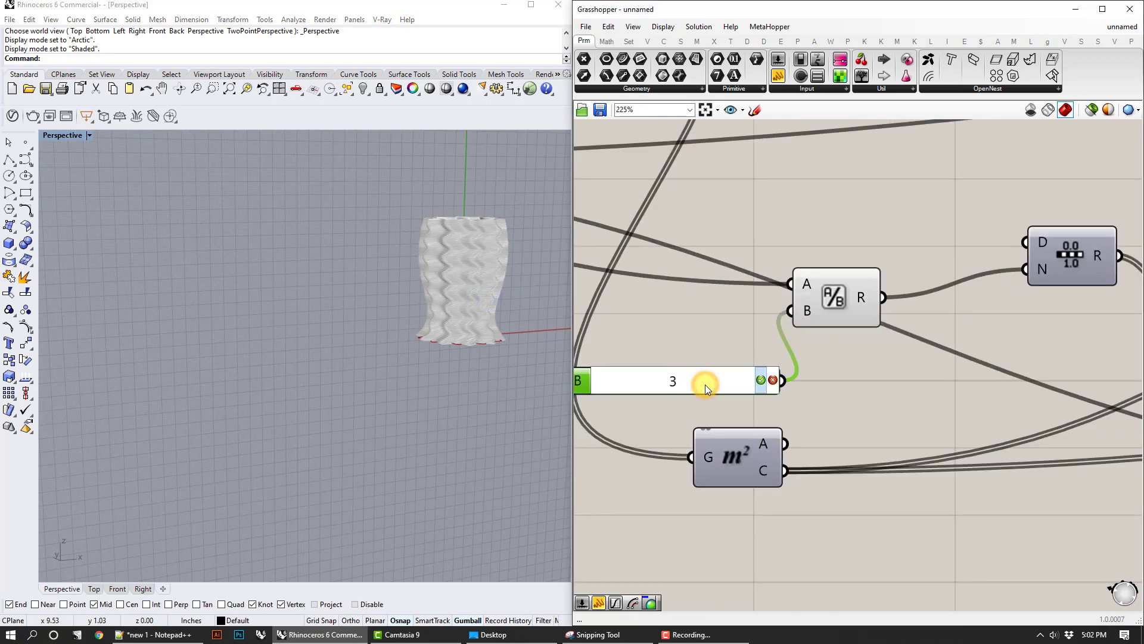
pyautogui.click(761, 380)
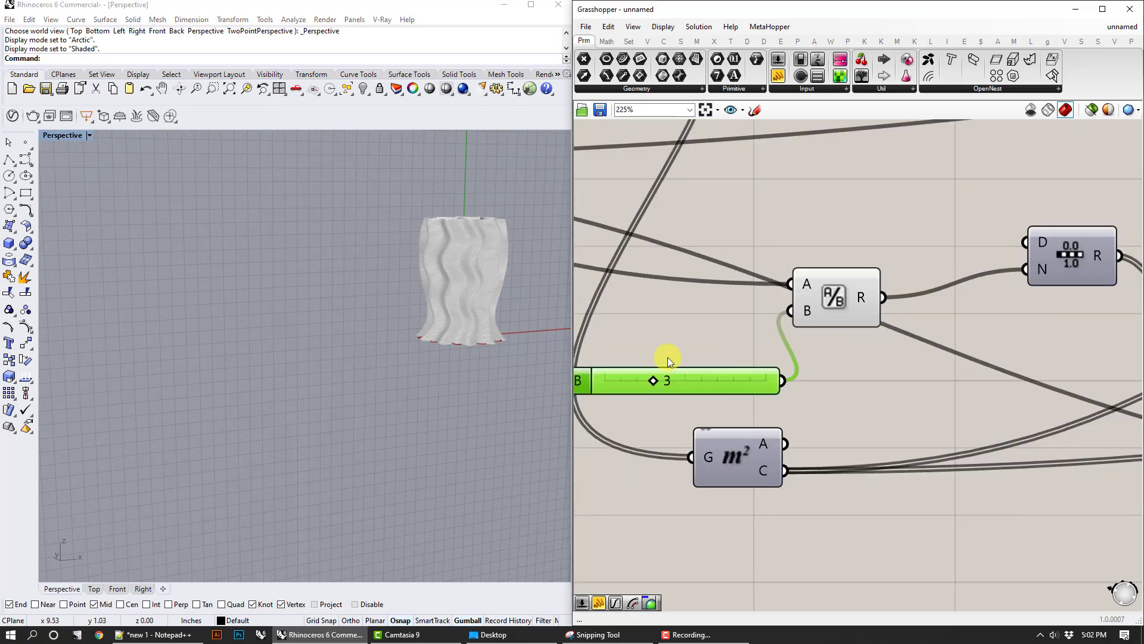
pyautogui.moveTo(526, 323); pyautogui.dragTo(504, 361, button='right')
pyautogui.scroll(4, 503, 285)
# Step: Set the Division's B slider to 10
pyautogui.scroll(1, 595, 291)
pyautogui.doubleClick(735, 393)
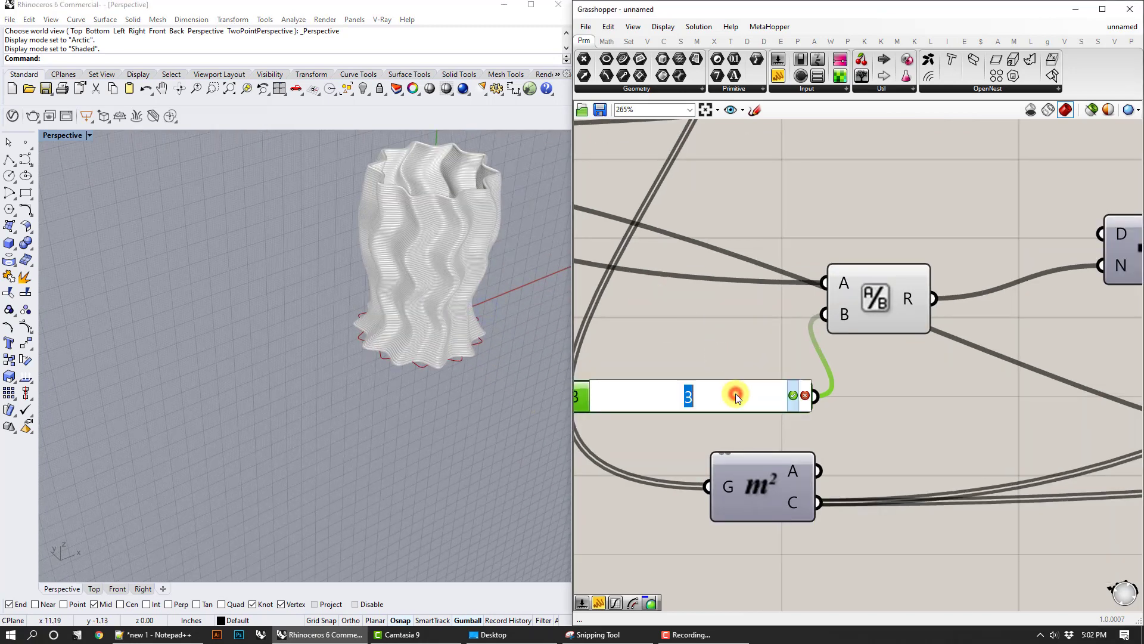
pyautogui.write('10')
pyautogui.press('Return')
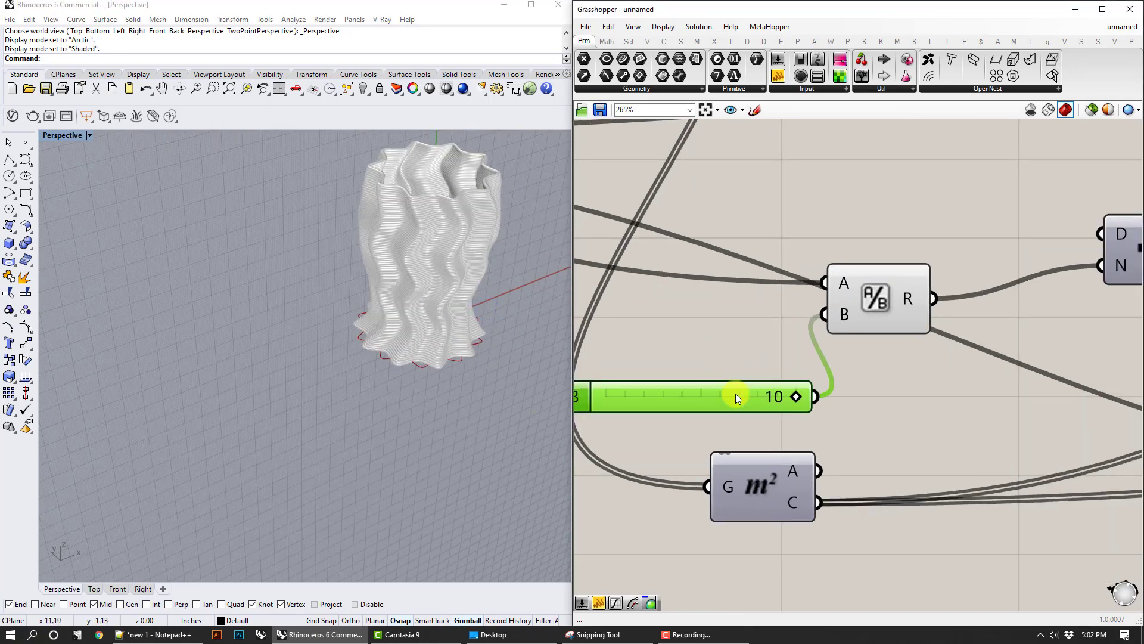
pyautogui.moveTo(468, 307)
pyautogui.mouseDown(button='right')
pyautogui.moveTo(416, 302)
pyautogui.moveTo(492, 233)
pyautogui.moveTo(475, 325)
pyautogui.mouseUp(button='right')
pyautogui.moveTo(703, 400); pyautogui.dragTo(725, 388)
# Step: Examine the rippled tower from several angles and trace the definition through to the scaling and pipe components
pyautogui.moveTo(929, 393); pyautogui.dragTo(815, 389, button='right')
pyautogui.scroll(-6, 815, 389)
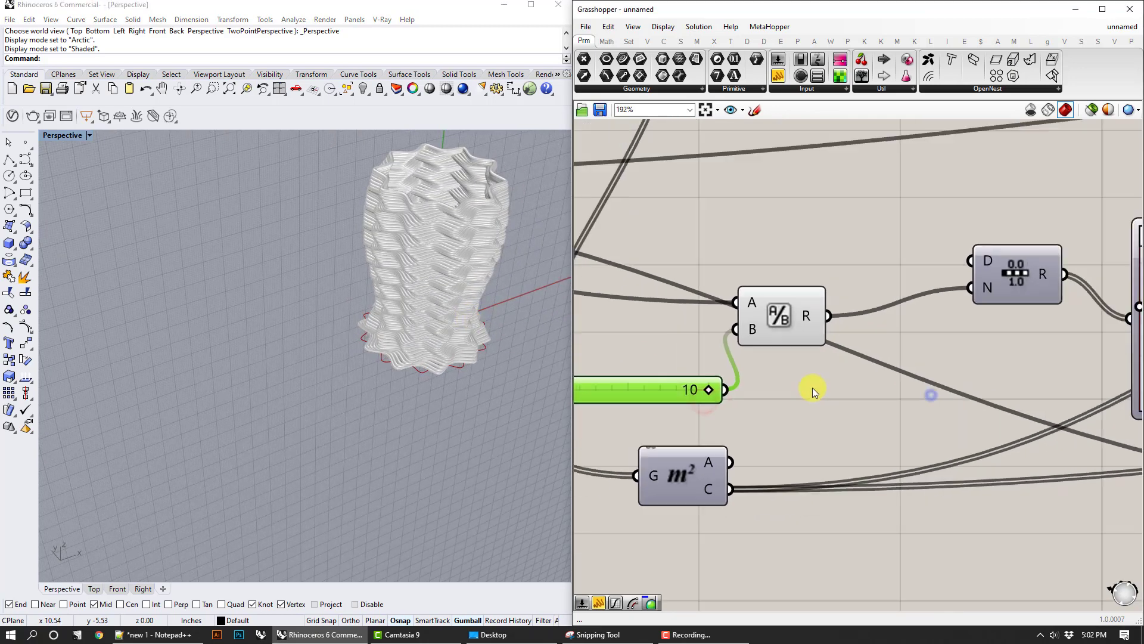
pyautogui.moveTo(1003, 404); pyautogui.dragTo(775, 424, button='right')
pyautogui.moveTo(449, 267); pyautogui.dragTo(362, 234, button='right')
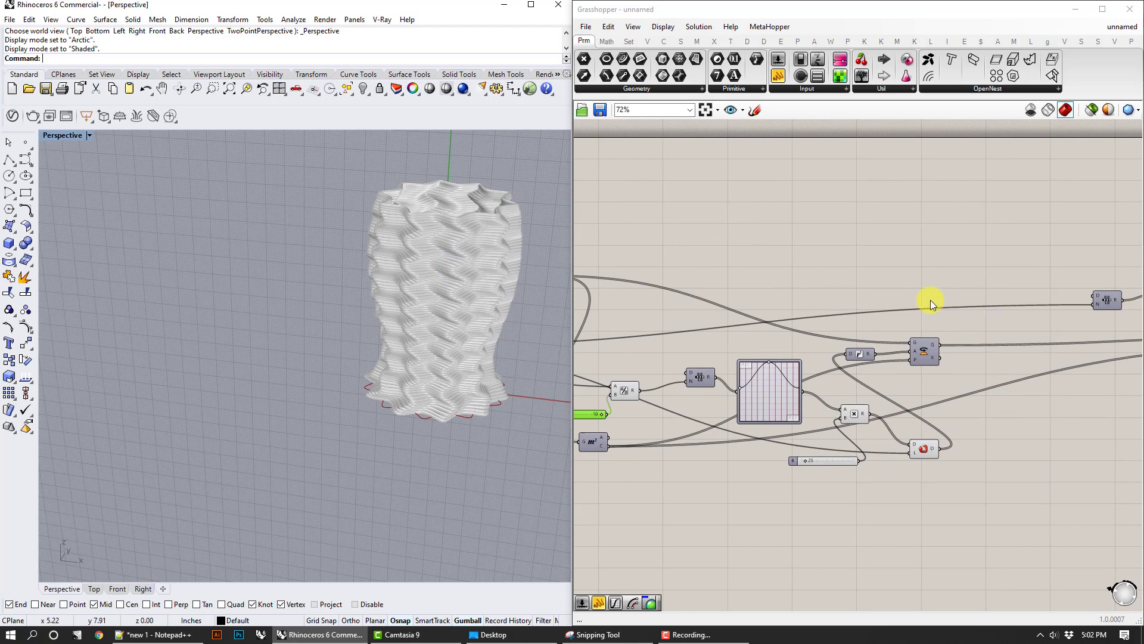
pyautogui.moveTo(417, 298); pyautogui.dragTo(437, 258, button='right')
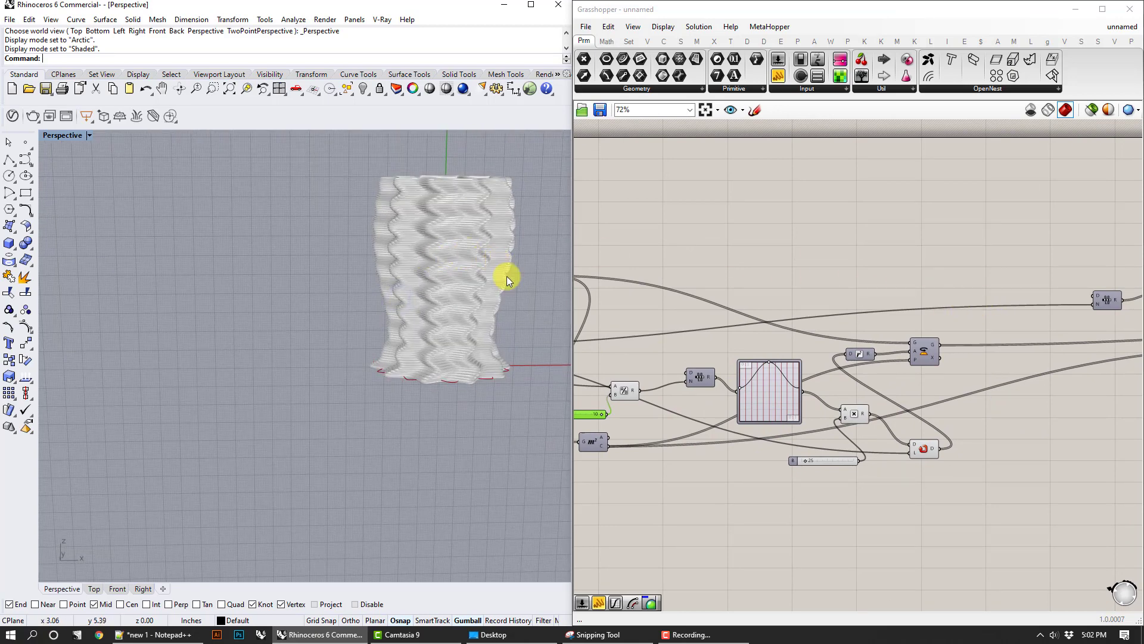
pyautogui.moveTo(977, 297); pyautogui.dragTo(755, 328, button='right')
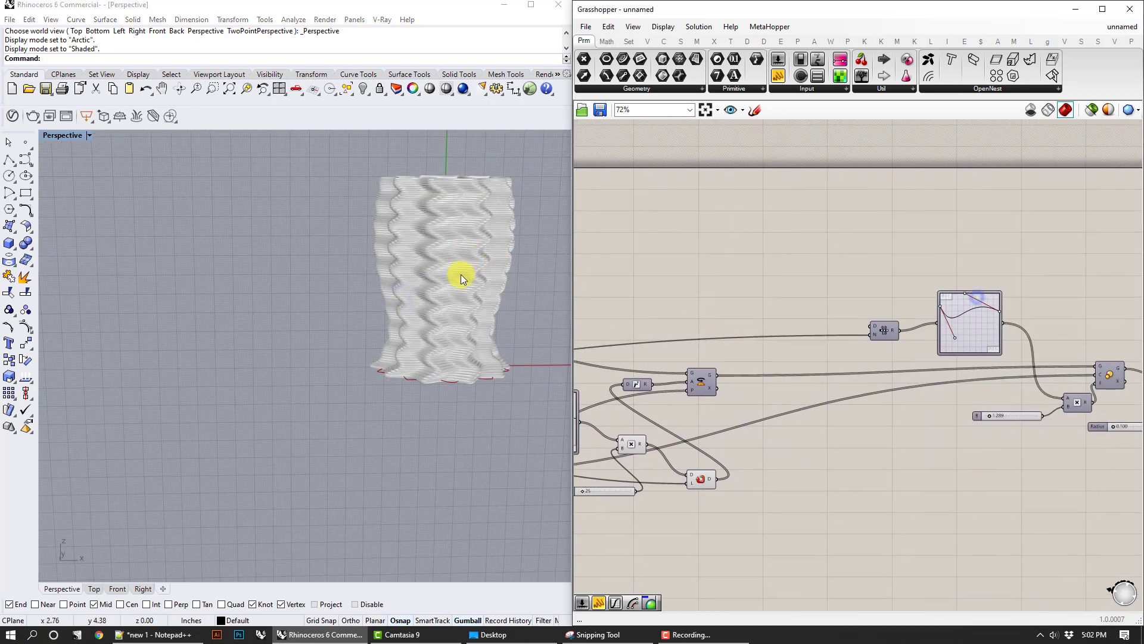
pyautogui.moveTo(460, 274); pyautogui.dragTo(489, 329, button='right')
pyautogui.moveTo(931, 376); pyautogui.dragTo(742, 344, button='right')
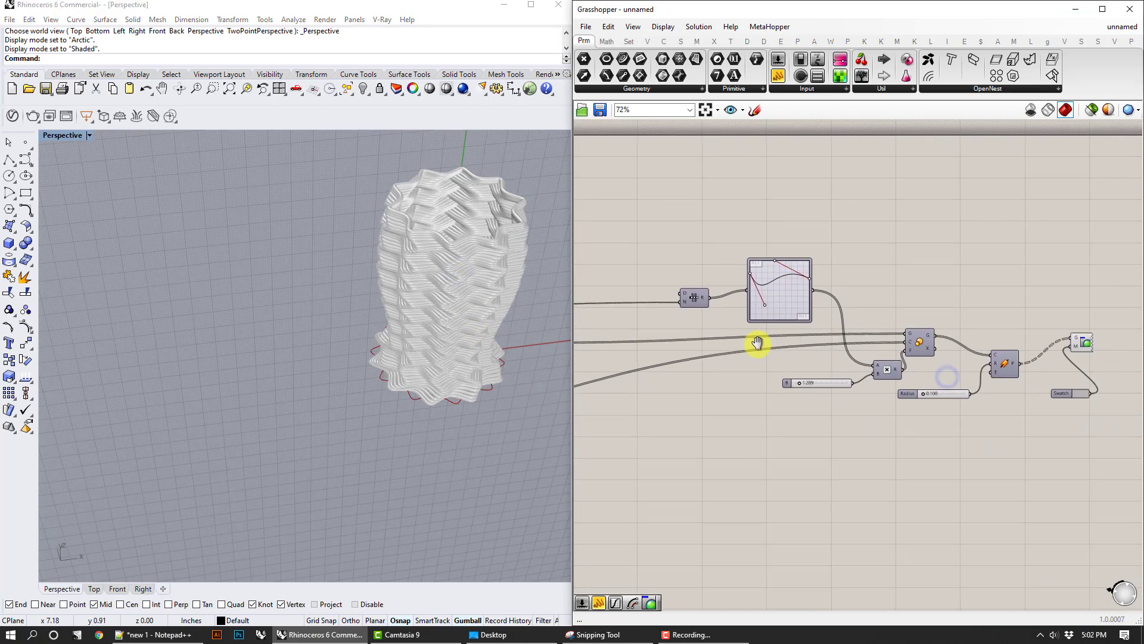
# Step: Set the Count slider of the Series component that spaces the tower's layers to 50
pyautogui.scroll(10, 438, 256)
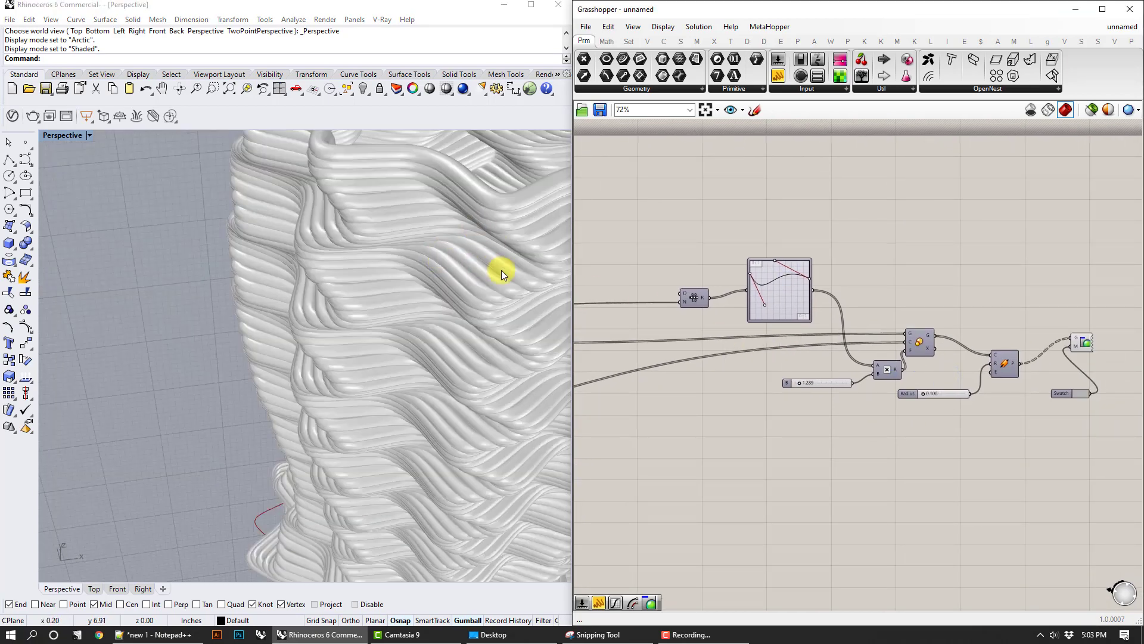
pyautogui.keyDown('shift'); pyautogui.moveTo(492, 245); pyautogui.dragTo(480, 282, button='right'); pyautogui.keyUp('shift')
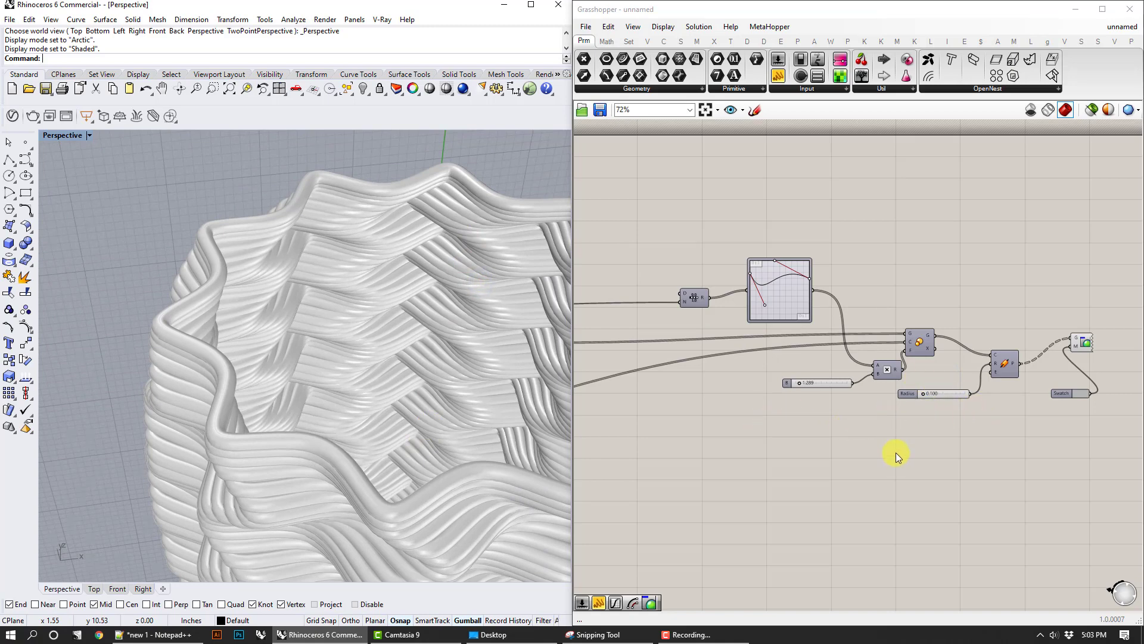
pyautogui.click(1011, 360)
pyautogui.moveTo(863, 411); pyautogui.dragTo(1007, 376, button='right')
pyautogui.scroll(-4, 918, 380)
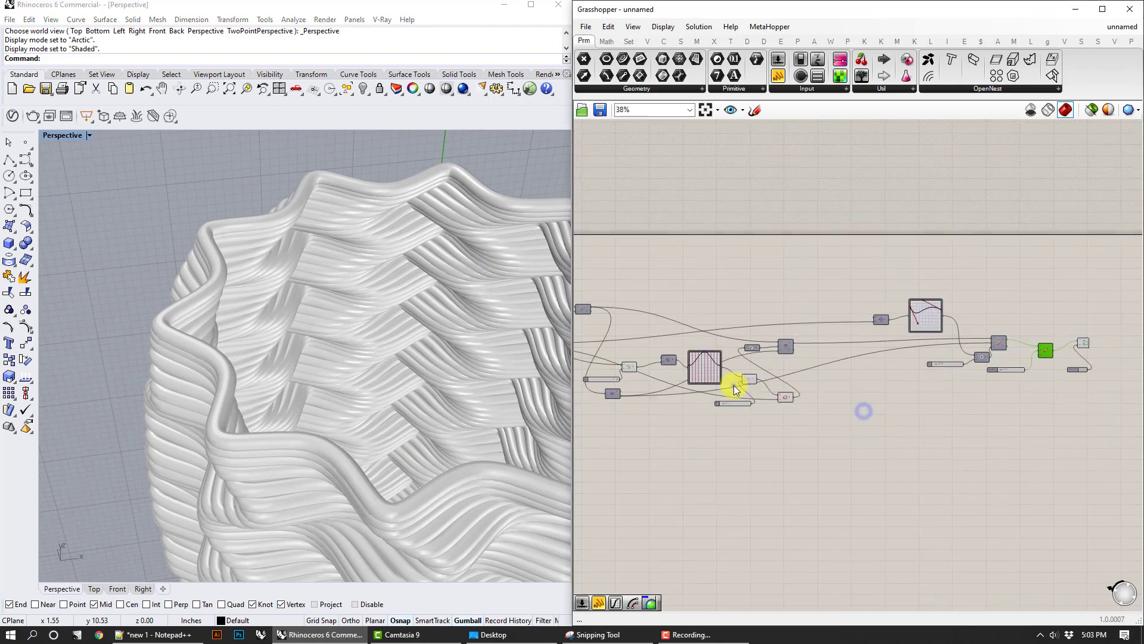
pyautogui.moveTo(733, 385); pyautogui.dragTo(970, 363, button='right')
pyautogui.scroll(2, 775, 327)
pyautogui.scroll(3, 744, 356)
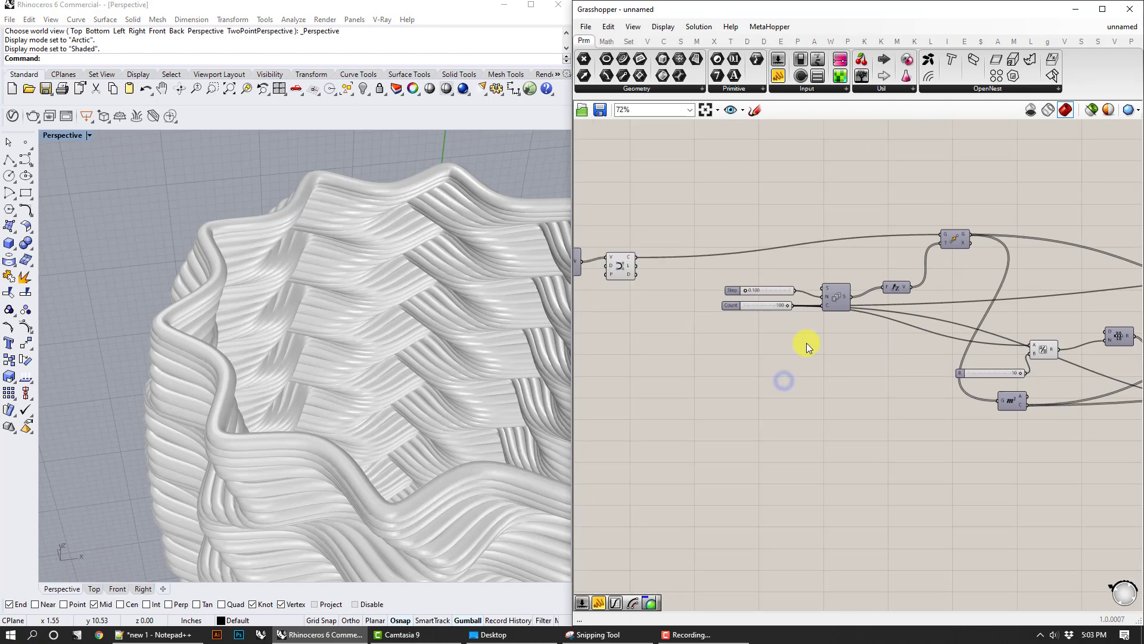
pyautogui.moveTo(808, 341); pyautogui.dragTo(878, 367, button='right')
pyautogui.scroll(3, 865, 341)
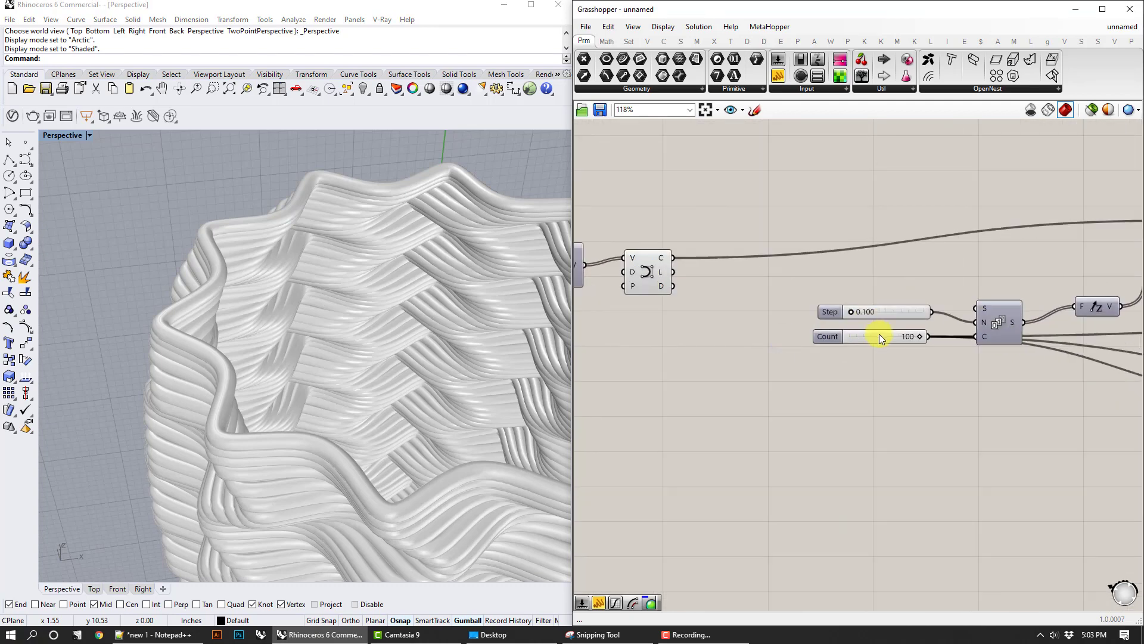
pyautogui.doubleClick(880, 336)
pyautogui.write('50')
pyautogui.press('Return')
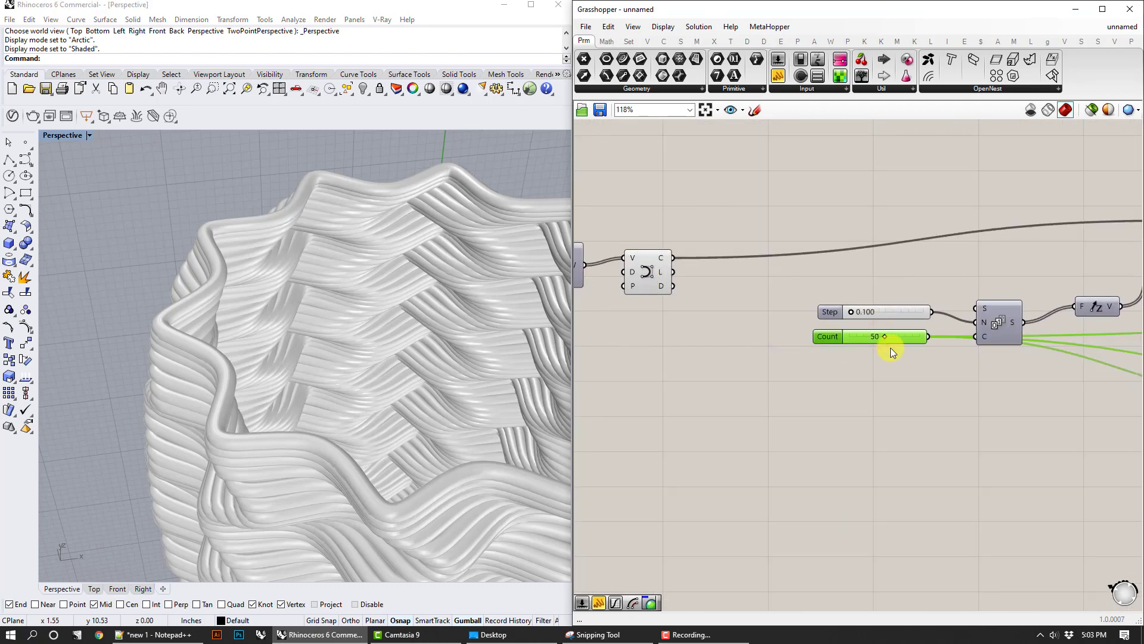
# Step: Set the Series component's Step slider to 0.2 and view the whole tower
pyautogui.click(892, 307)
pyautogui.doubleClick(894, 310)
pyautogui.write('.')
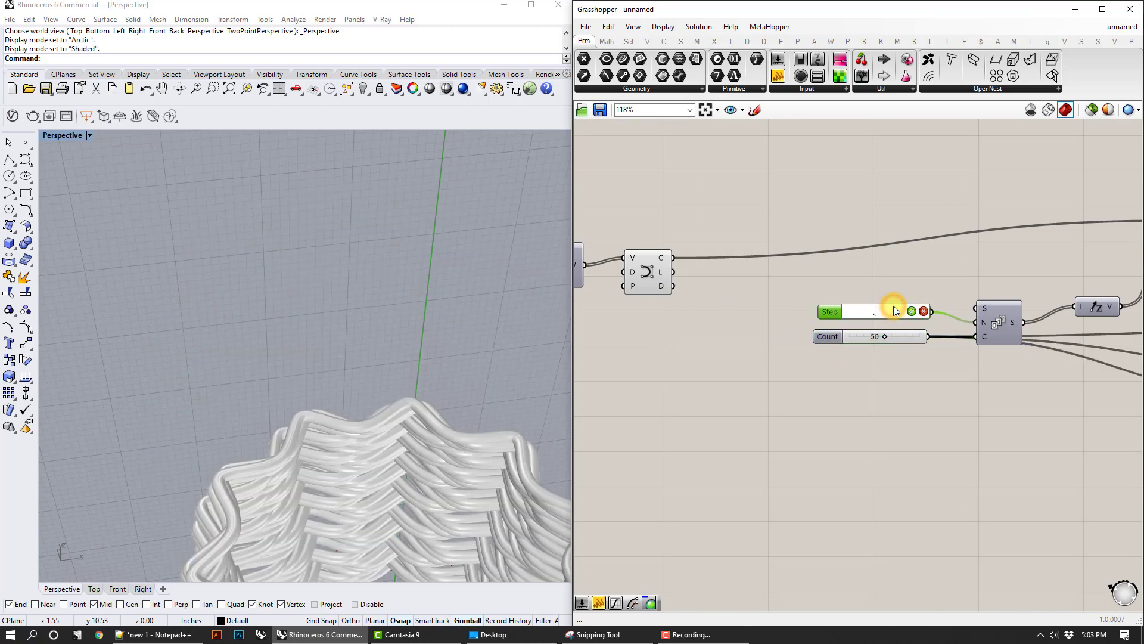
pyautogui.write('2')
pyautogui.press('Return')
pyautogui.moveTo(471, 389); pyautogui.dragTo(453, 328, button='right')
pyautogui.scroll(-8, 388, 363)
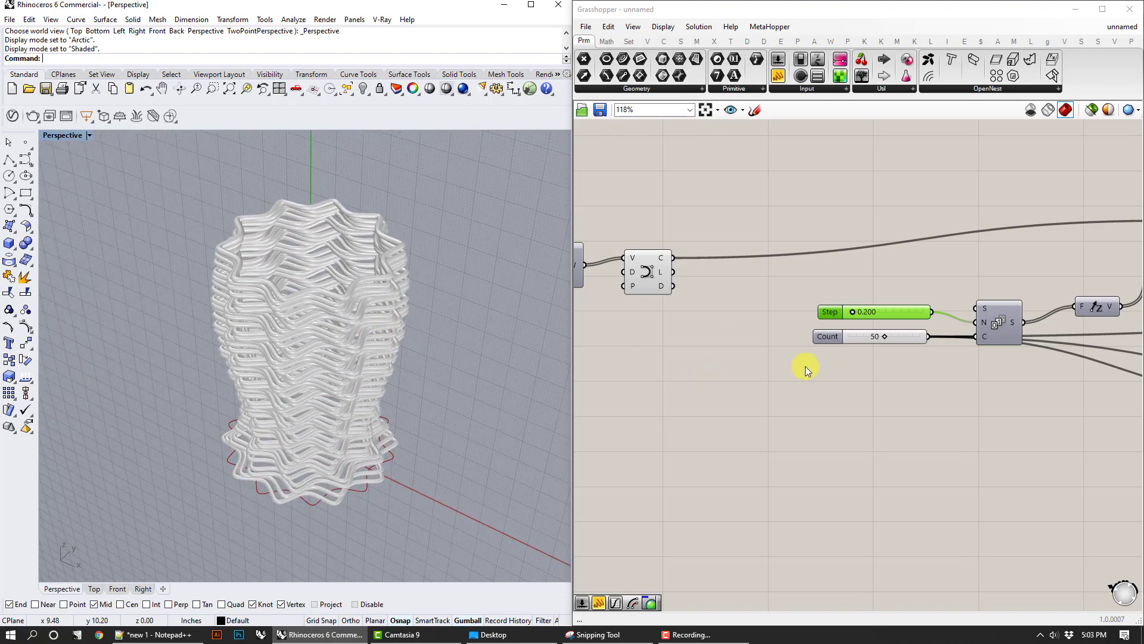
# Step: Trace the definition past the rotation graph and switch the viewport to the Front view to check the tower's profile
pyautogui.moveTo(815, 363); pyautogui.dragTo(602, 365, button='right')
pyautogui.scroll(-3, 659, 367)
pyautogui.moveTo(908, 342); pyautogui.dragTo(713, 339, button='right')
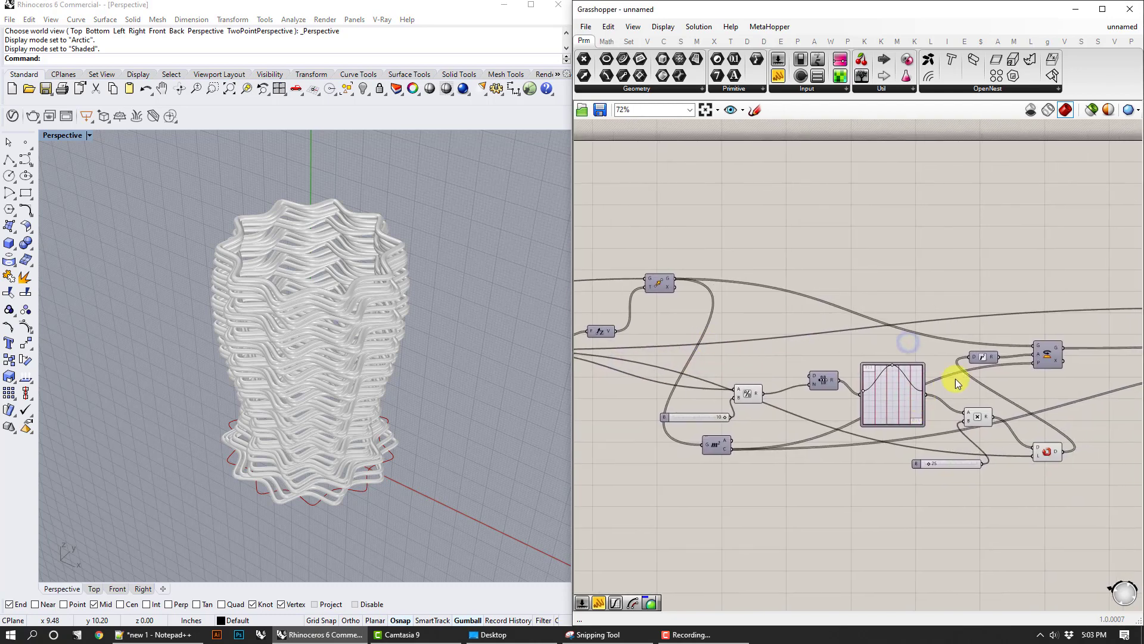
pyautogui.moveTo(956, 383); pyautogui.dragTo(736, 373, button='right')
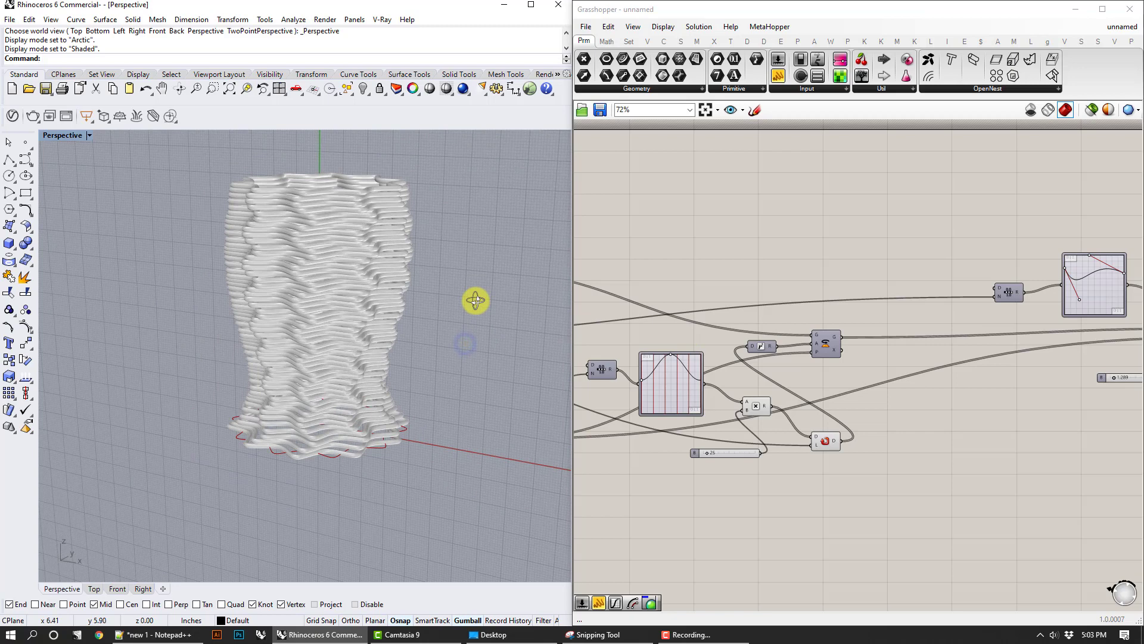
pyautogui.press('BackSpace')
pyautogui.press('BackSpace')
pyautogui.press('BackSpace')
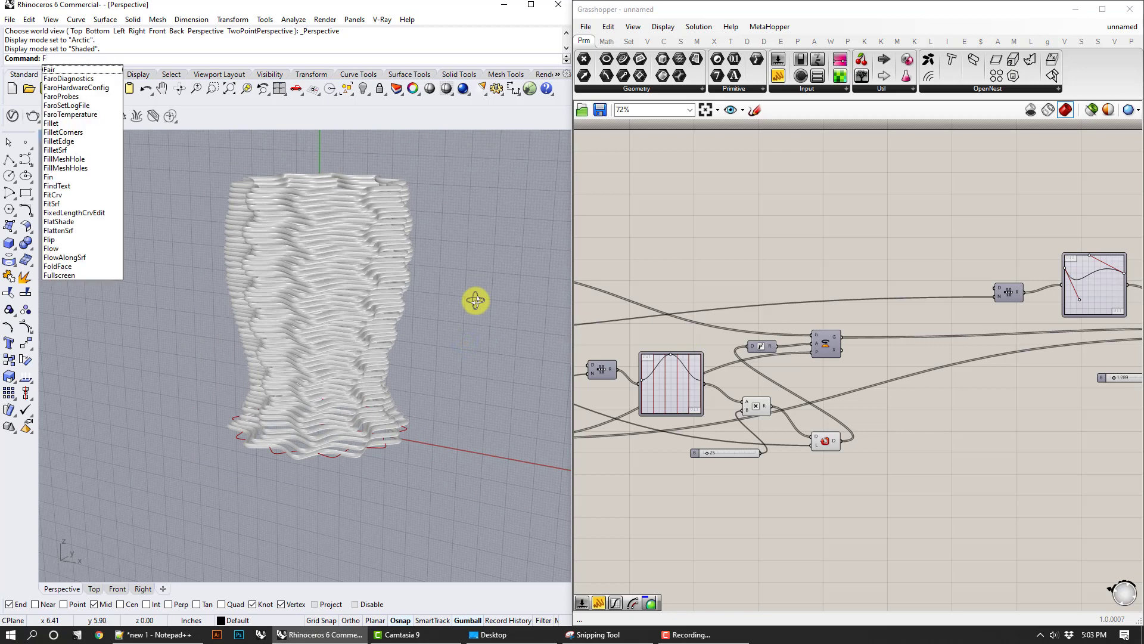
pyautogui.write('ront')
pyautogui.press('Return')
pyautogui.moveTo(476, 300); pyautogui.dragTo(413, 352, button='right')
# Step: Locate the Pipe component at the end of the definition and point out its Bake option without baking
pyautogui.moveTo(958, 378); pyautogui.dragTo(756, 388, button='right')
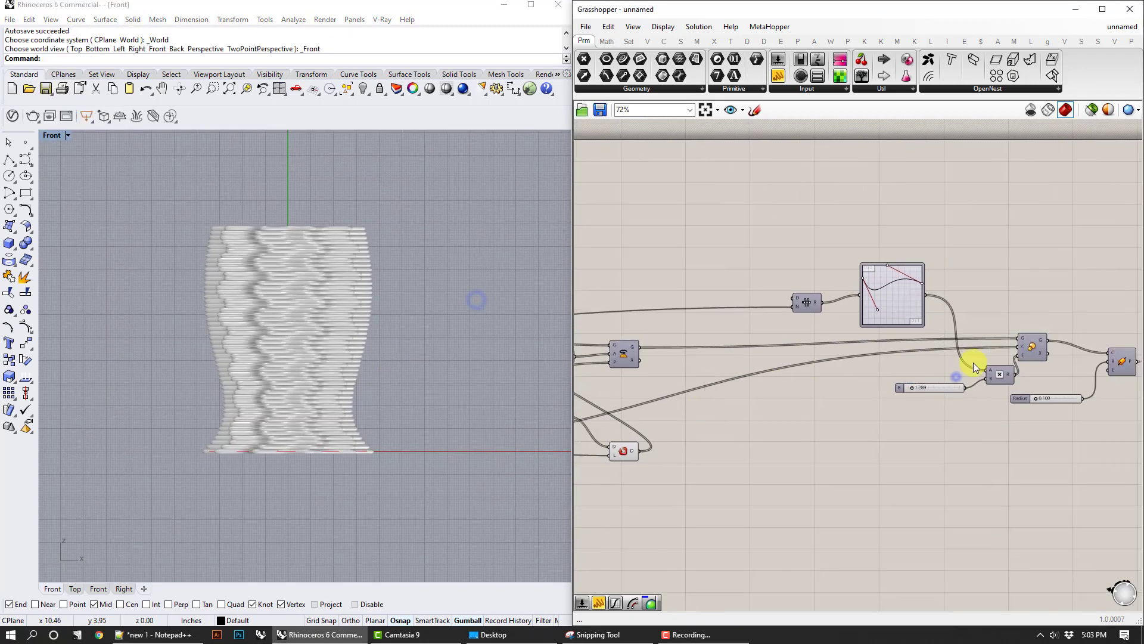
pyautogui.moveTo(1050, 334); pyautogui.dragTo(858, 348, button='right')
pyautogui.moveTo(989, 374); pyautogui.dragTo(912, 376, button='right')
pyautogui.scroll(3, 871, 365)
pyautogui.click(838, 384)
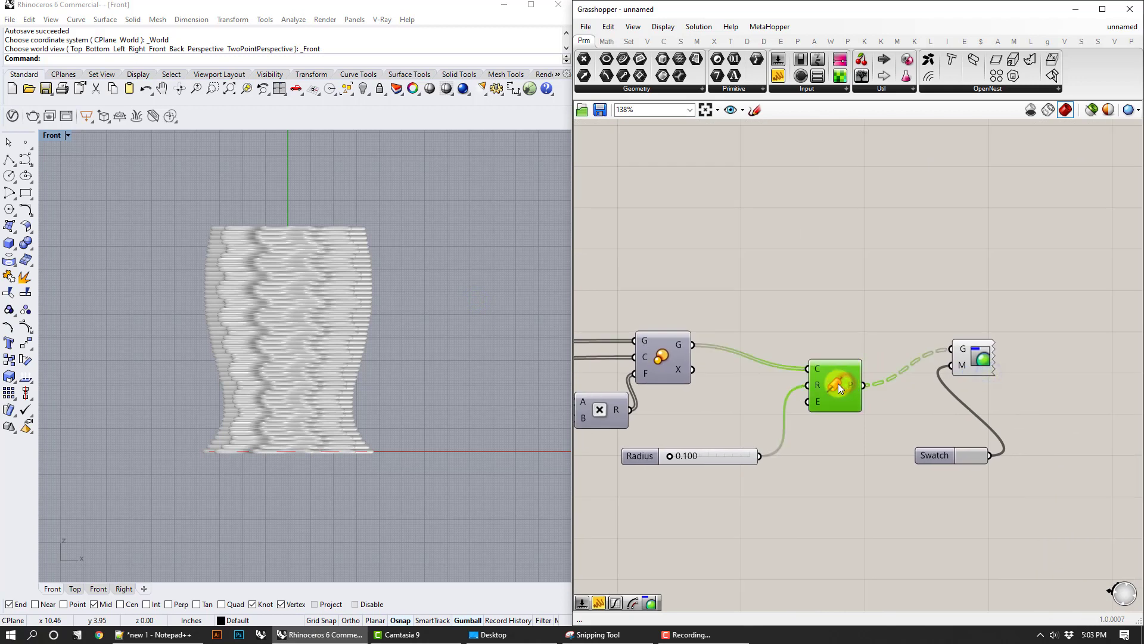
pyautogui.rightClick(838, 383)
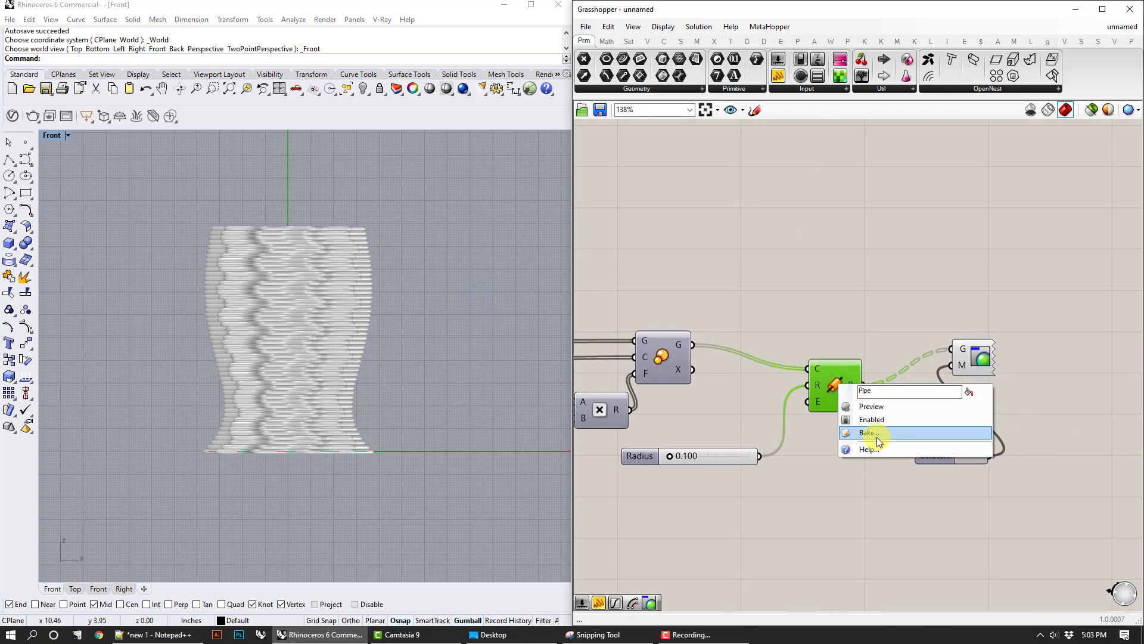
pyautogui.click(902, 302)
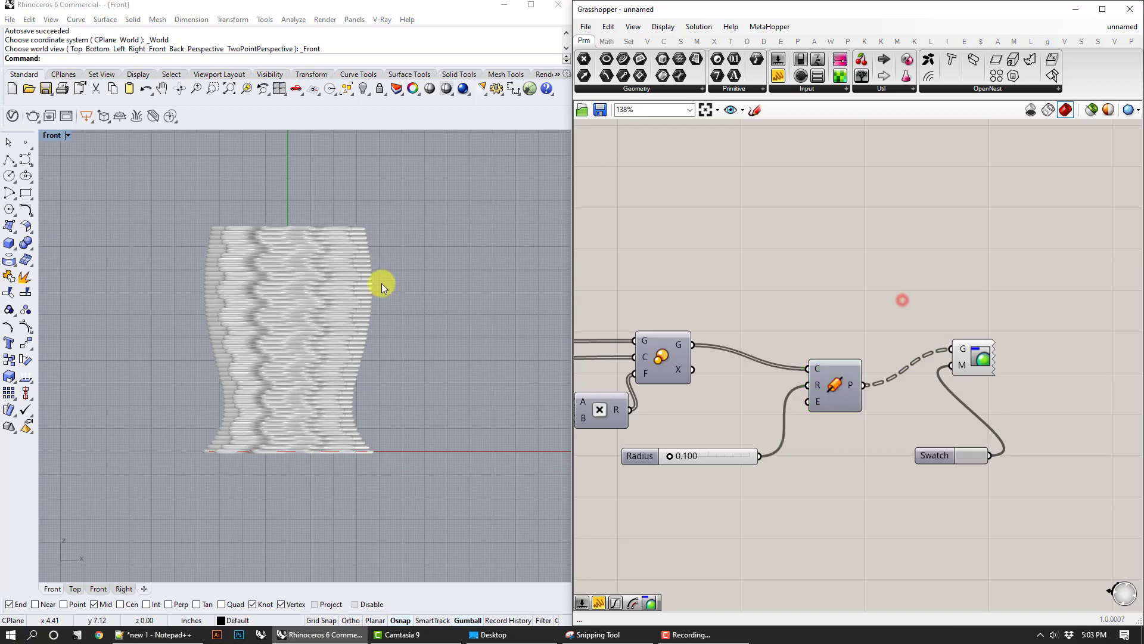
# Step: Return the viewport to the Perspective view and examine the tower's woven walls, rim and base from several angles
pyautogui.click(68, 135)
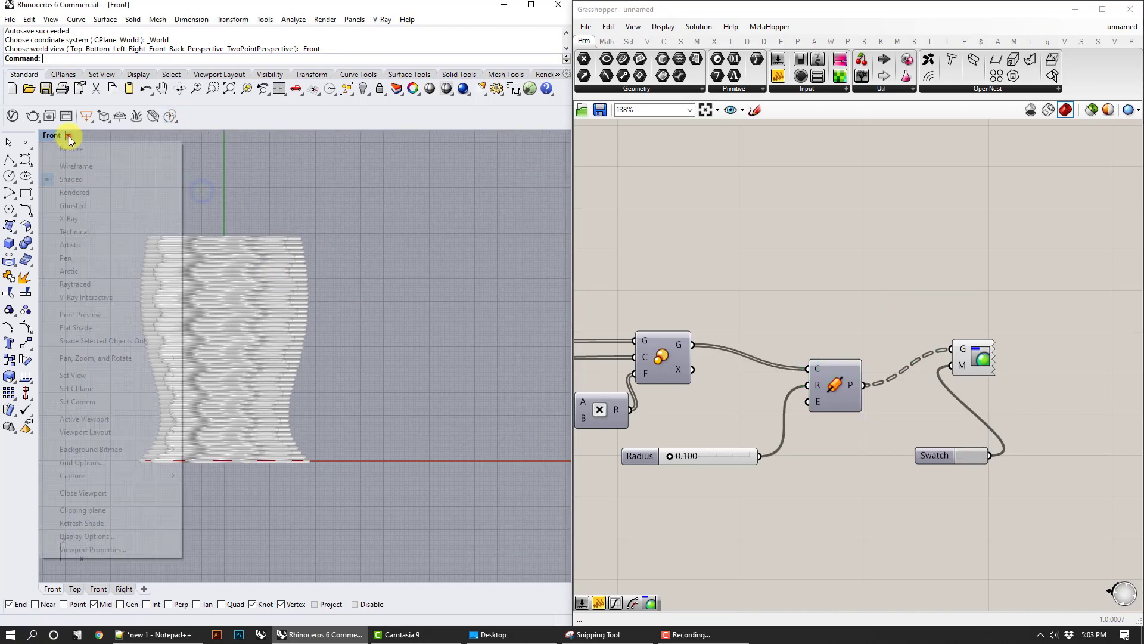
pyautogui.moveTo(105, 377)
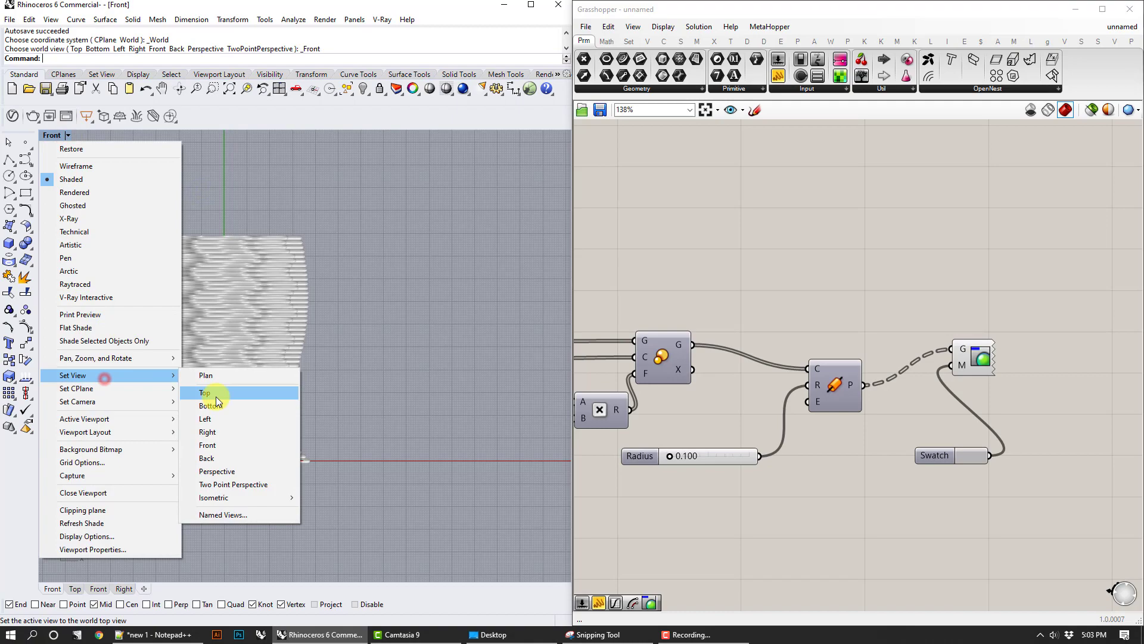
pyautogui.click(212, 473)
pyautogui.scroll(10, 340, 405)
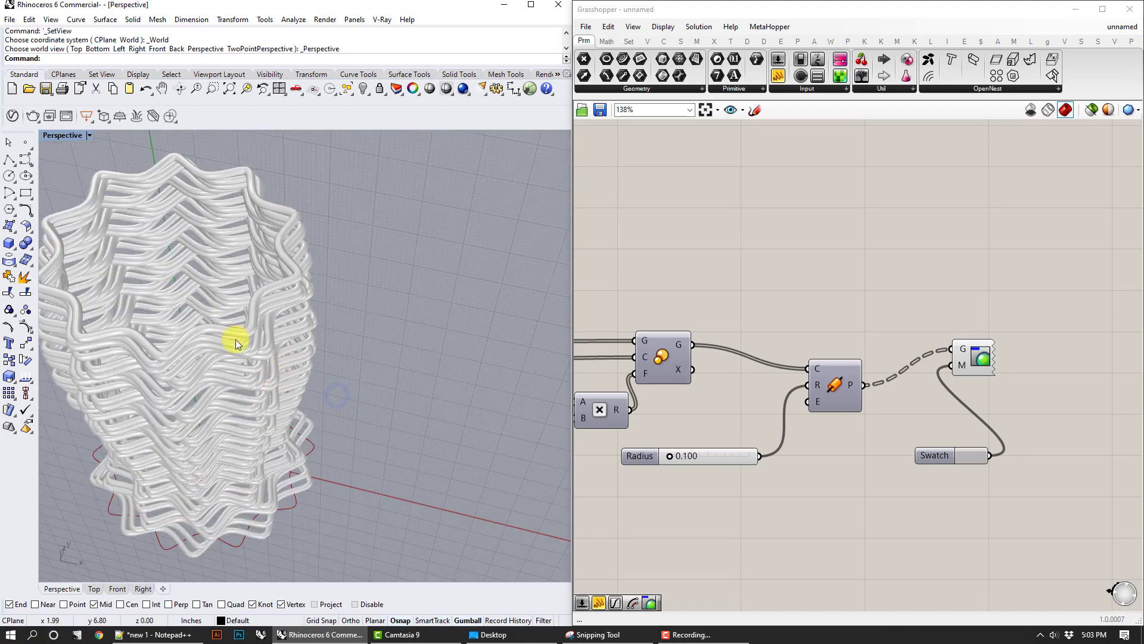
pyautogui.moveTo(256, 206); pyautogui.dragTo(299, 364, button='right')
pyautogui.scroll(-5, 304, 399)
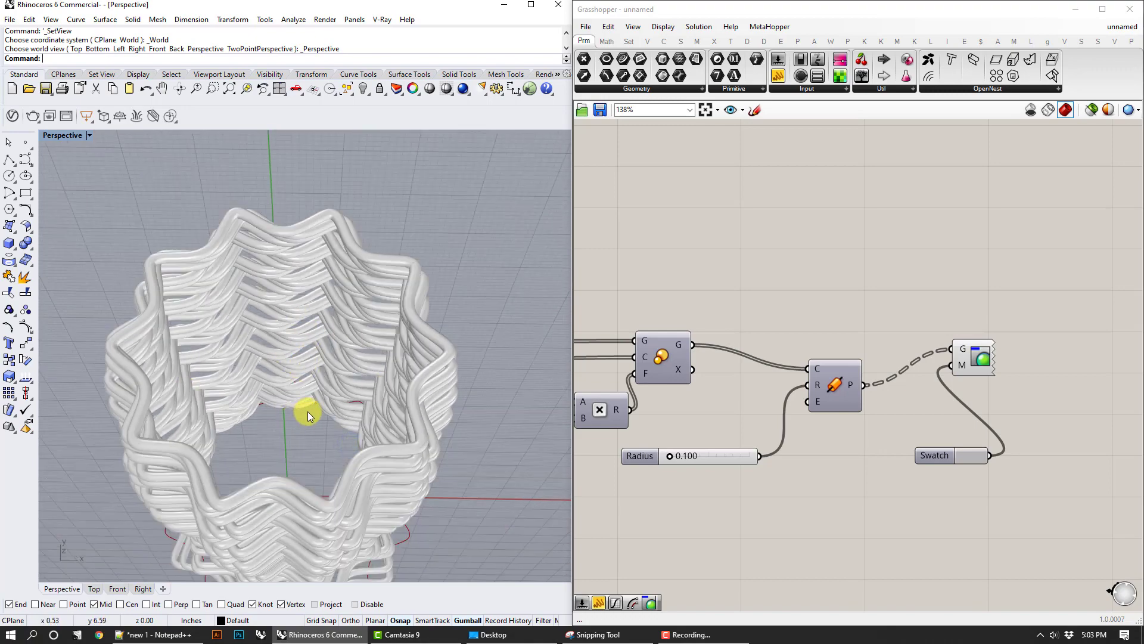
pyautogui.scroll(-2, 310, 420)
pyautogui.moveTo(312, 426); pyautogui.dragTo(358, 324, button='right')
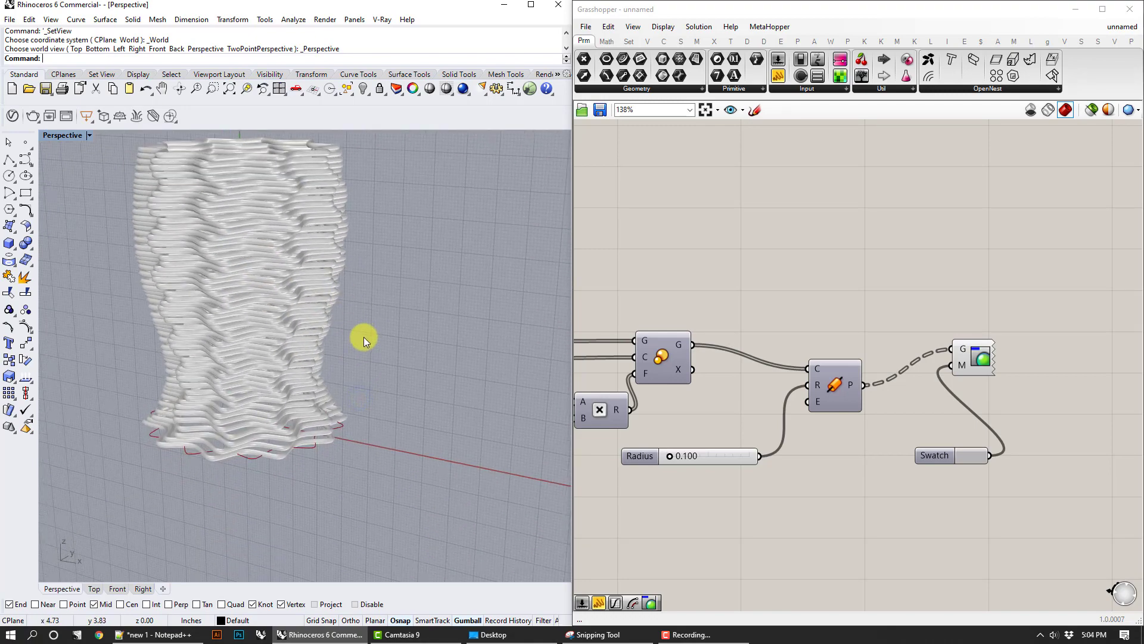
pyautogui.scroll(-2, 364, 337)
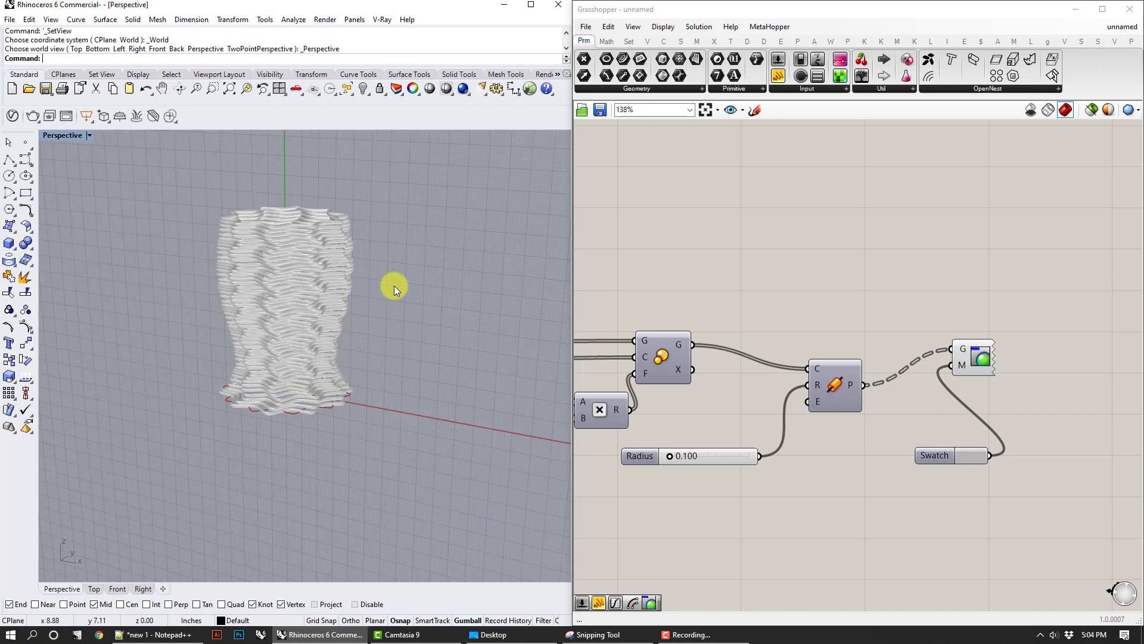
pyautogui.scroll(5, 281, 304)
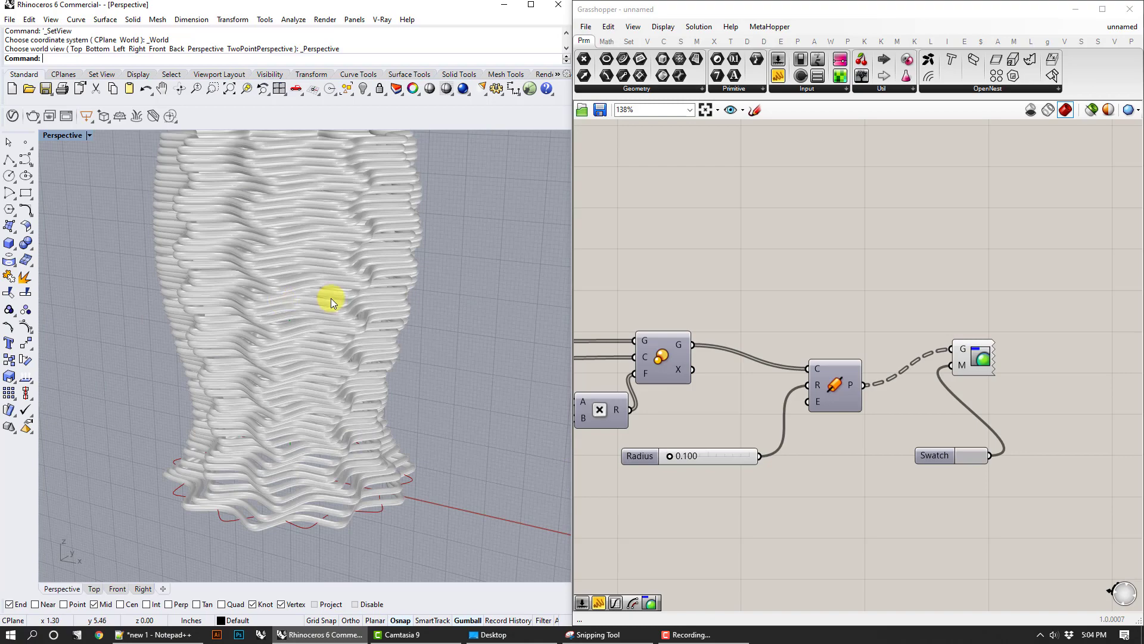
pyautogui.moveTo(379, 311); pyautogui.dragTo(410, 328, button='right')
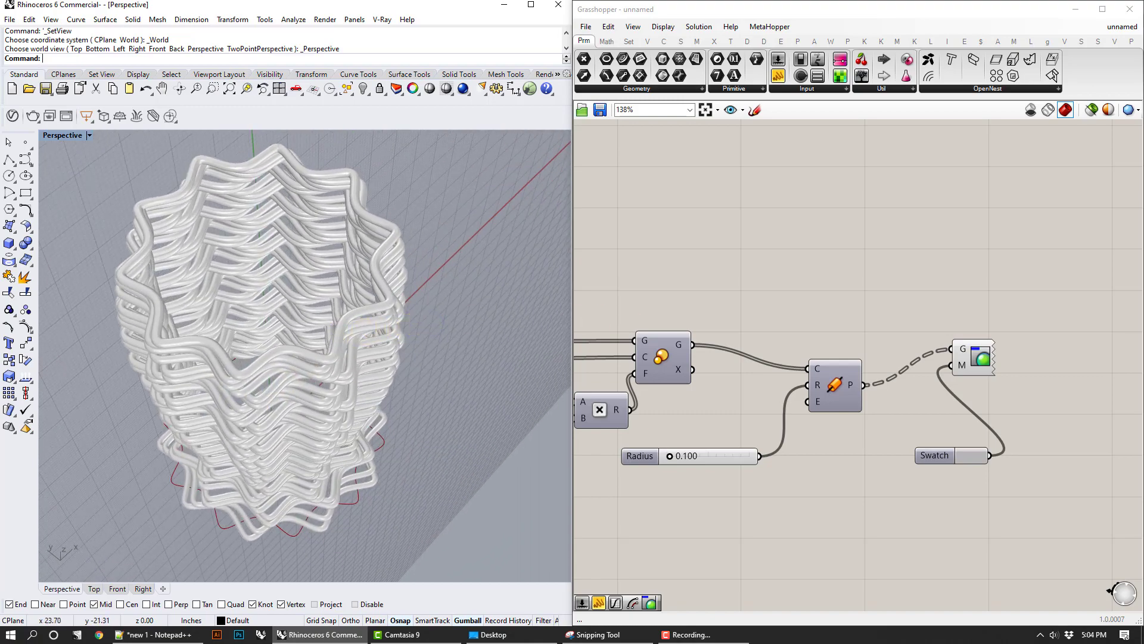